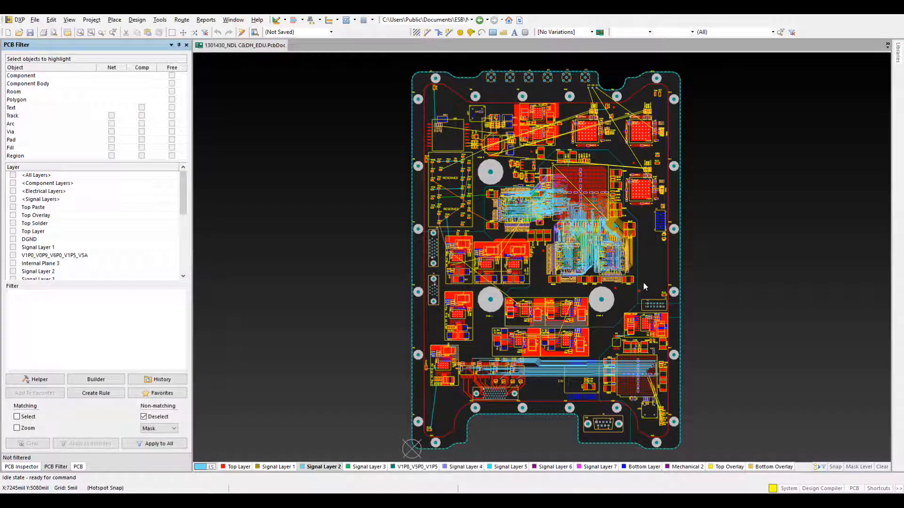
# Hide the unrouted net connection lines on the board.
pyautogui.moveTo(643, 288); pyautogui.dragTo(647, 273, button='right')
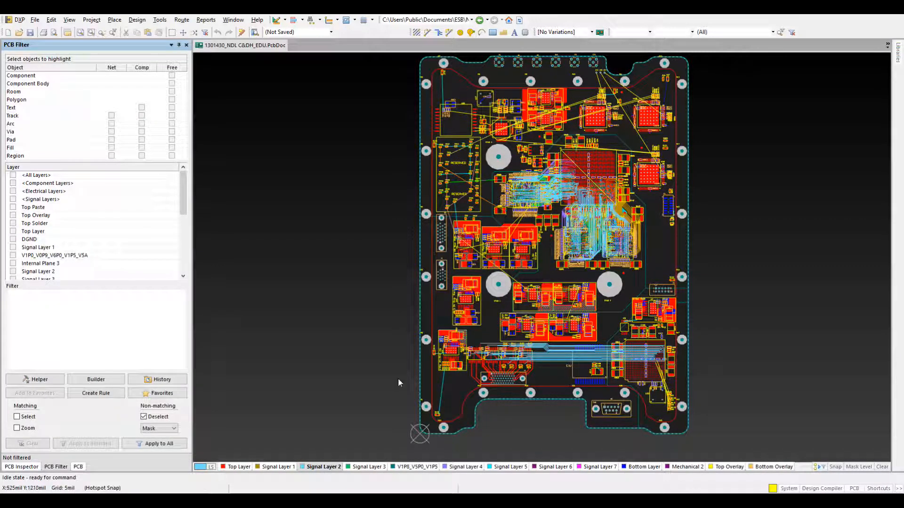
pyautogui.click(95, 327)
pyautogui.keyDown('ctrl'); pyautogui.scroll(5, 450, 419); pyautogui.keyUp('ctrl')
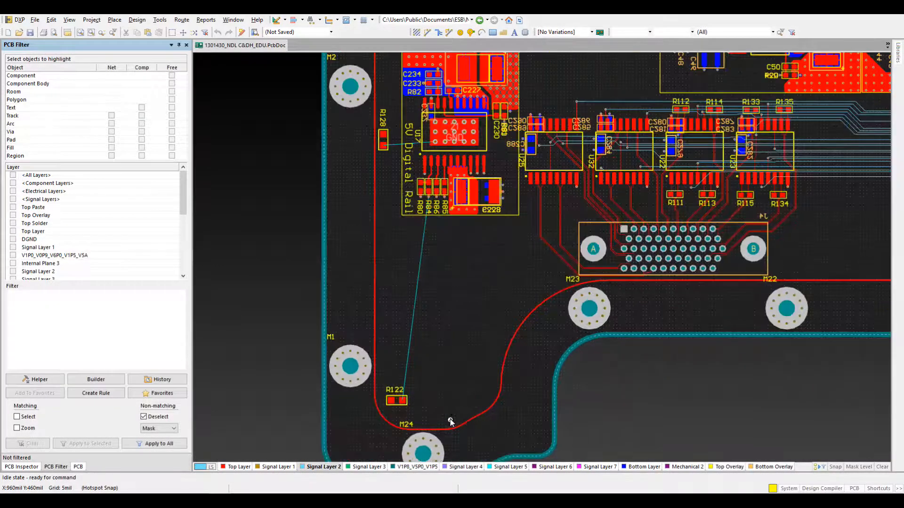
pyautogui.moveTo(449, 420); pyautogui.dragTo(455, 330, button='right')
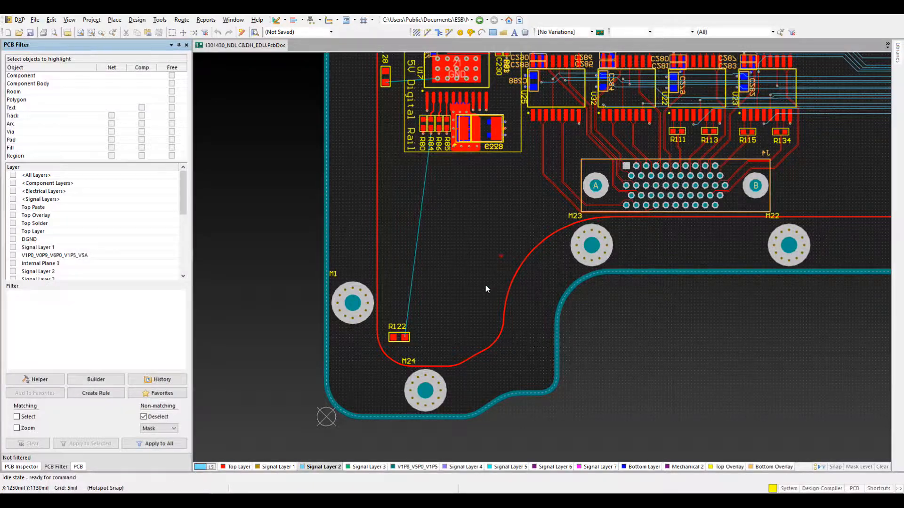
pyautogui.moveTo(490, 287); pyautogui.dragTo(431, 340, button='right')
pyautogui.keyDown('ctrl'); pyautogui.scroll(-4, 582, 284); pyautogui.keyUp('ctrl')
pyautogui.keyDown('ctrl'); pyautogui.scroll(3, 551, 287); pyautogui.keyUp('ctrl')
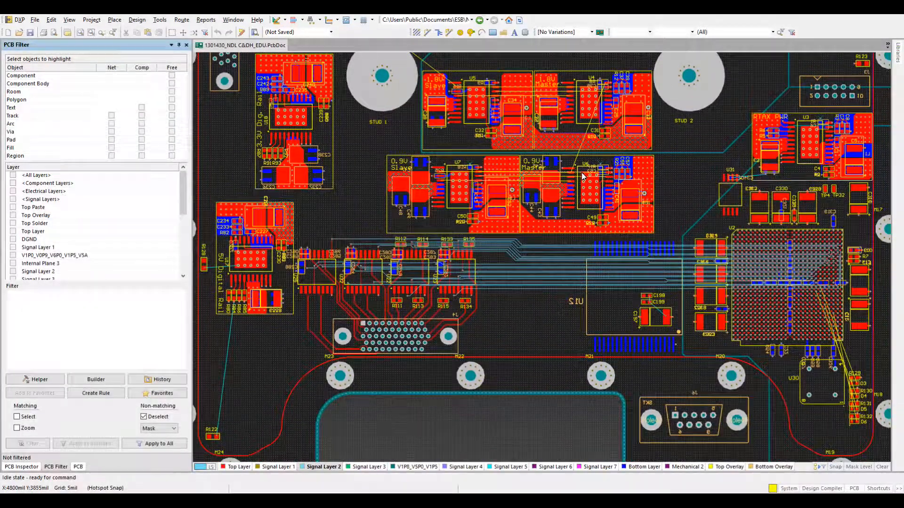
pyautogui.rightClick(583, 176)
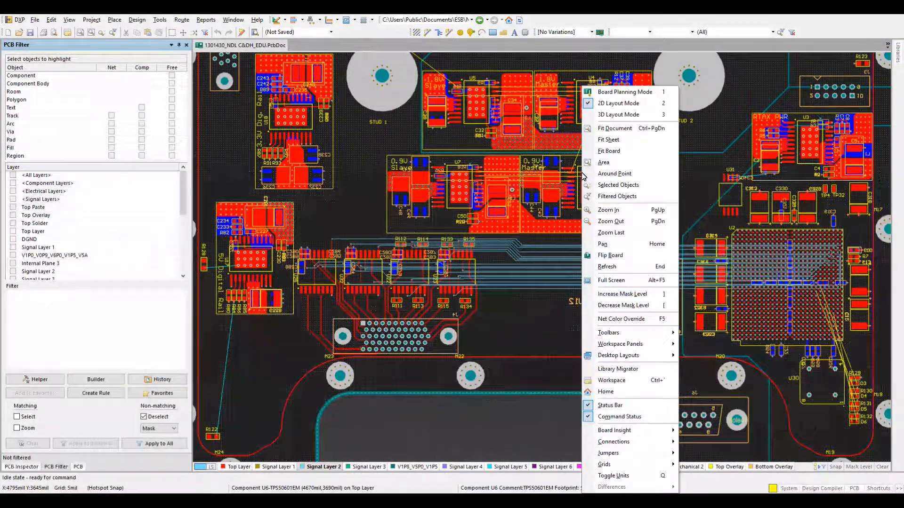
pyautogui.moveTo(631, 441)
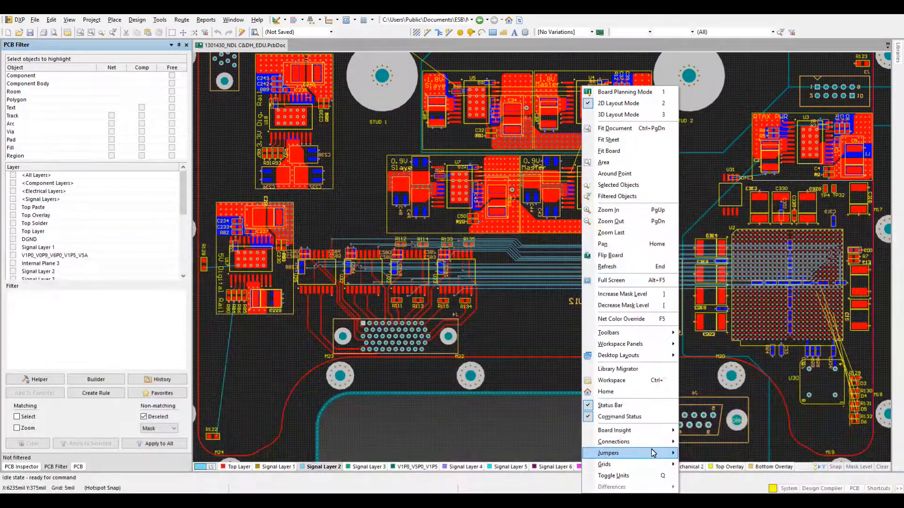
pyautogui.moveTo(669, 442)
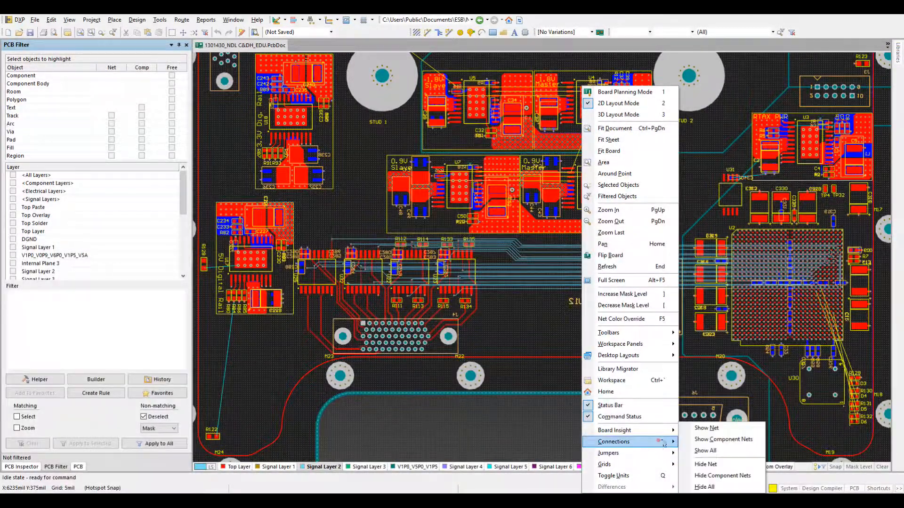
pyautogui.click(722, 476)
# Examine the M designators beside the mounting holes around the board's lower-left corner and the J4 connector.
pyautogui.keyDown('ctrl'); pyautogui.scroll(-4, 531, 298); pyautogui.keyUp('ctrl')
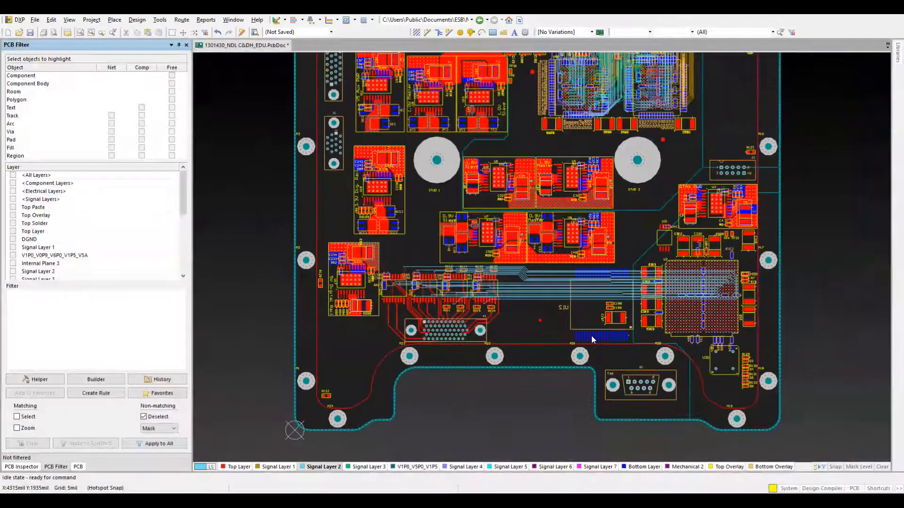
pyautogui.keyDown('ctrl'); pyautogui.scroll(5, 458, 397); pyautogui.keyUp('ctrl')
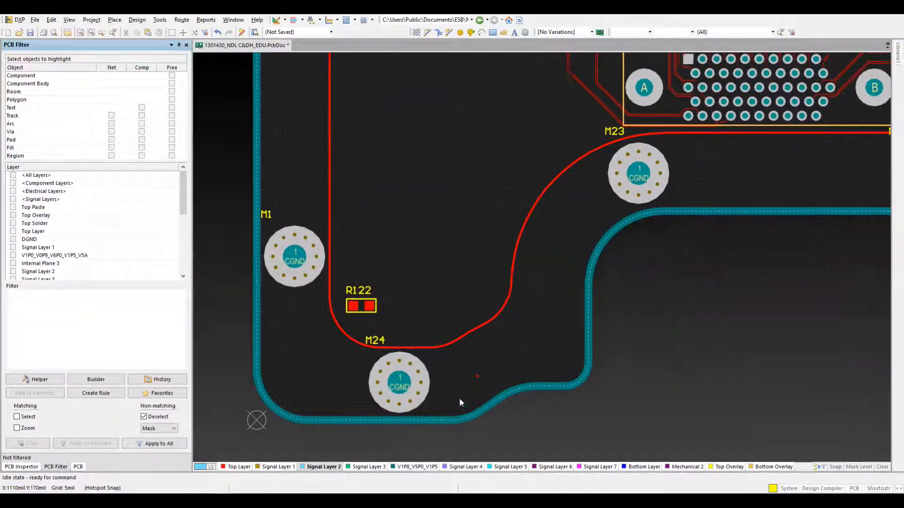
pyautogui.click(266, 224)
pyautogui.click(374, 346)
pyautogui.click(426, 280)
pyautogui.keyDown('ctrl'); pyautogui.scroll(-3, 439, 273); pyautogui.keyUp('ctrl')
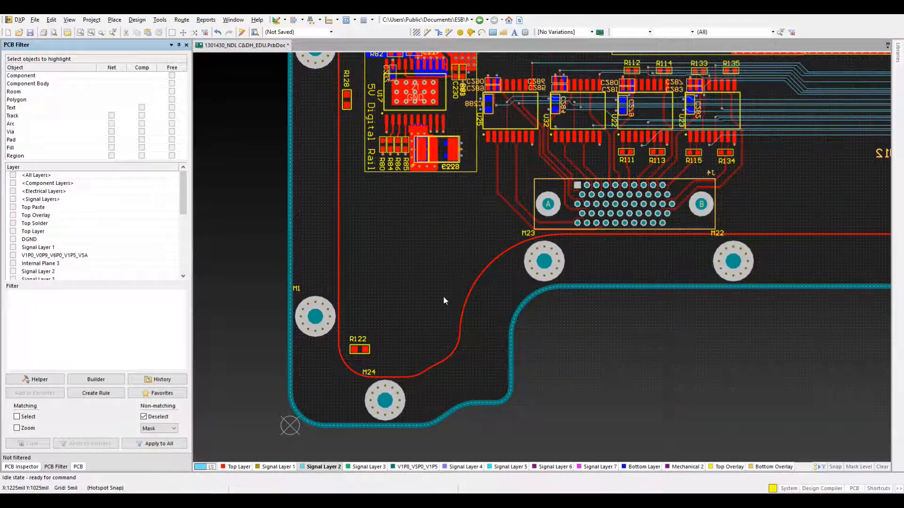
pyautogui.click(414, 273)
pyautogui.moveTo(414, 272); pyautogui.dragTo(410, 300, button='right')
# Filter all board objects with the query (IsDesignator) and (StringText Like 'M?*').
pyautogui.click(144, 315)
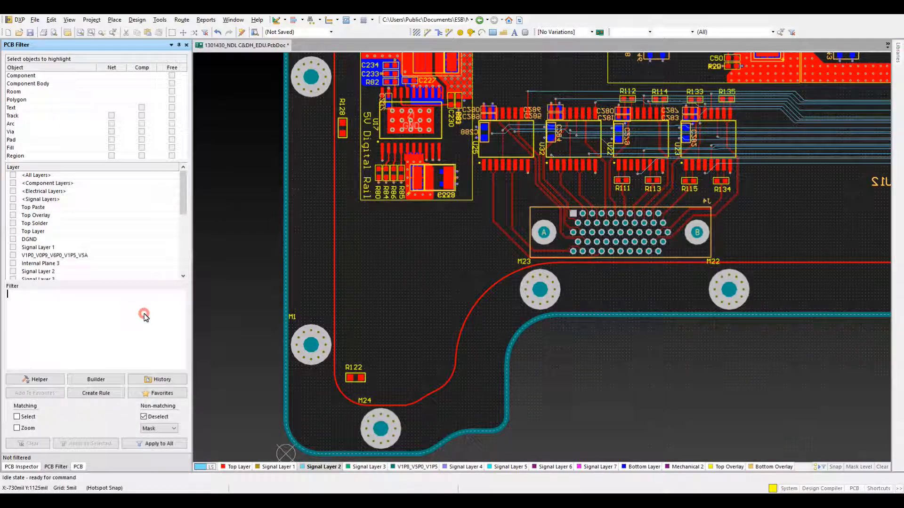
pyautogui.click(70, 338)
pyautogui.write('(')
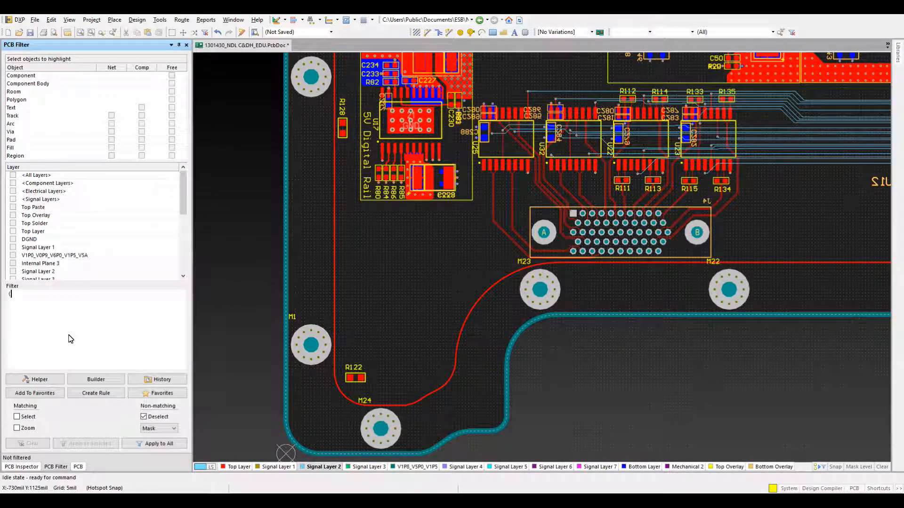
pyautogui.write('IsDes')
pyautogui.press('Return')
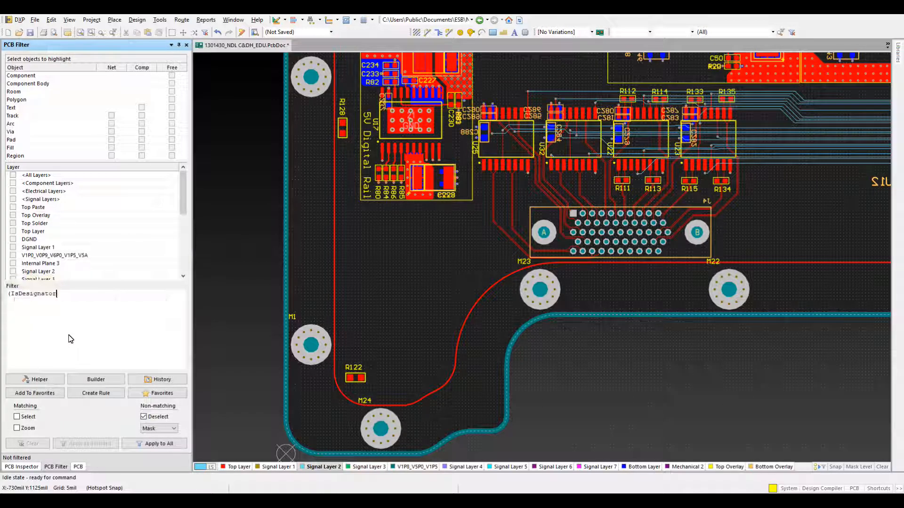
pyautogui.write(') and ')
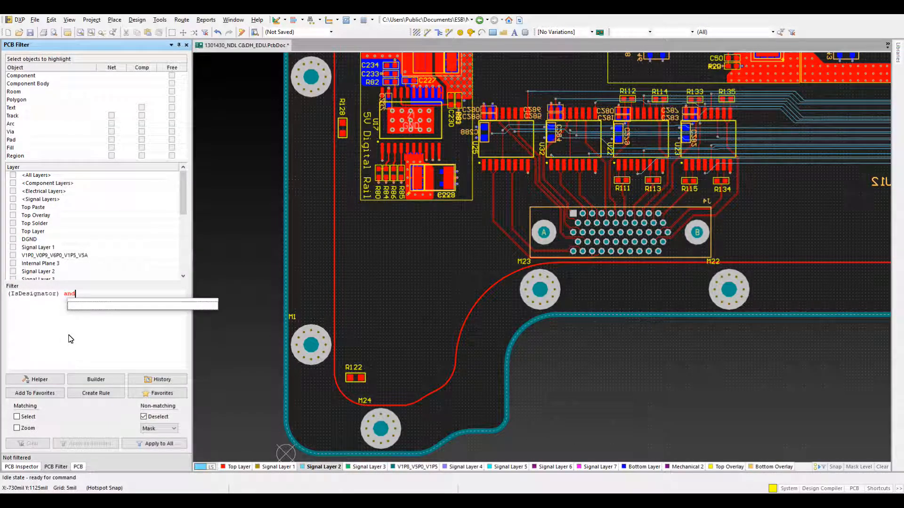
pyautogui.write('(Str')
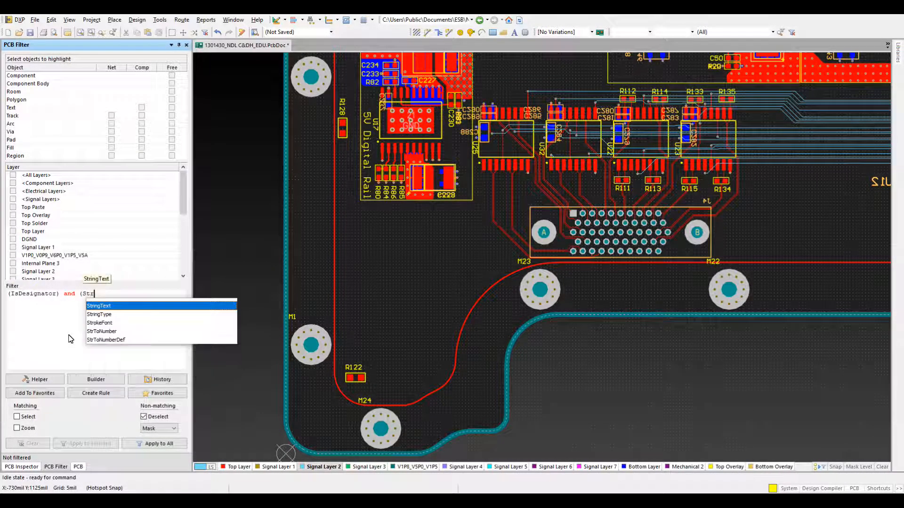
pyautogui.write('ingText Like')
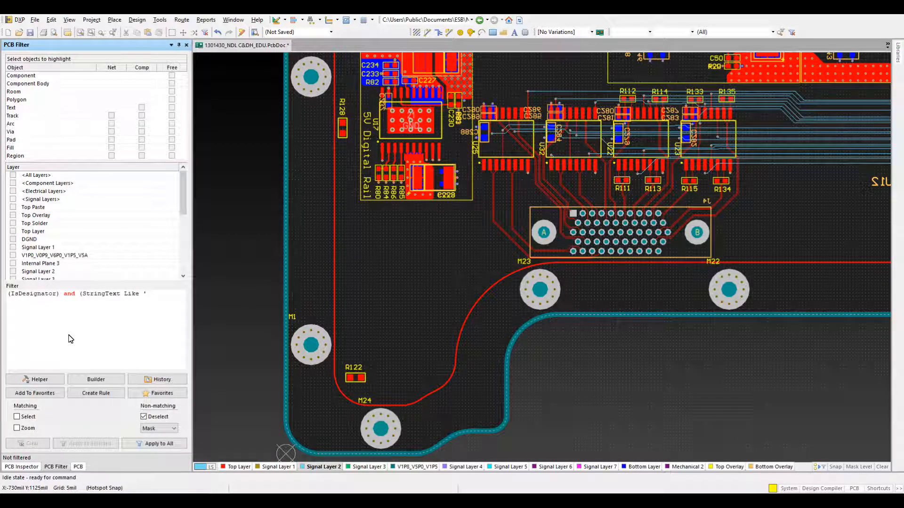
pyautogui.write("'M?*'")
pyautogui.moveTo(159, 296); pyautogui.dragTo(154, 297)
pyautogui.click(158, 443)
pyautogui.keyDown('ctrl'); pyautogui.scroll(-1, 442, 359); pyautogui.keyUp('ctrl')
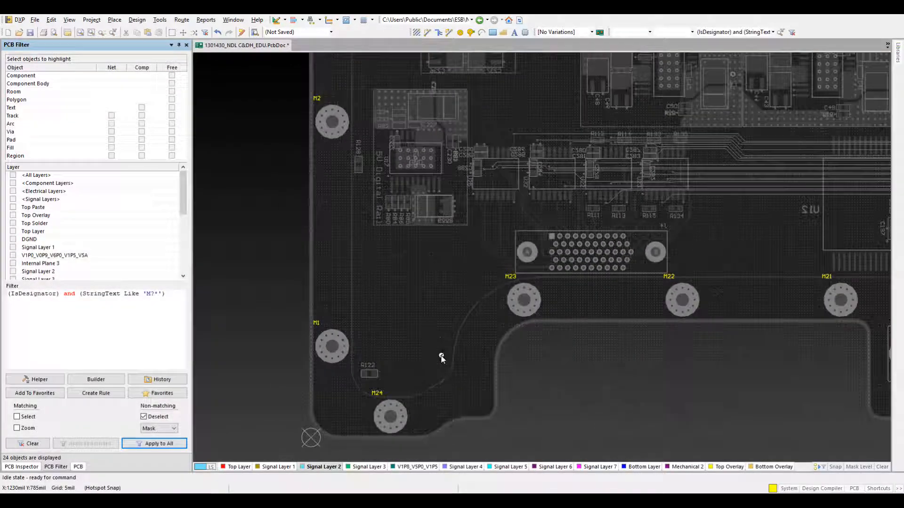
# Reapply the filter with matching objects selected, and hide the selected mounting-hole designators.
pyautogui.click(17, 416)
pyautogui.click(173, 445)
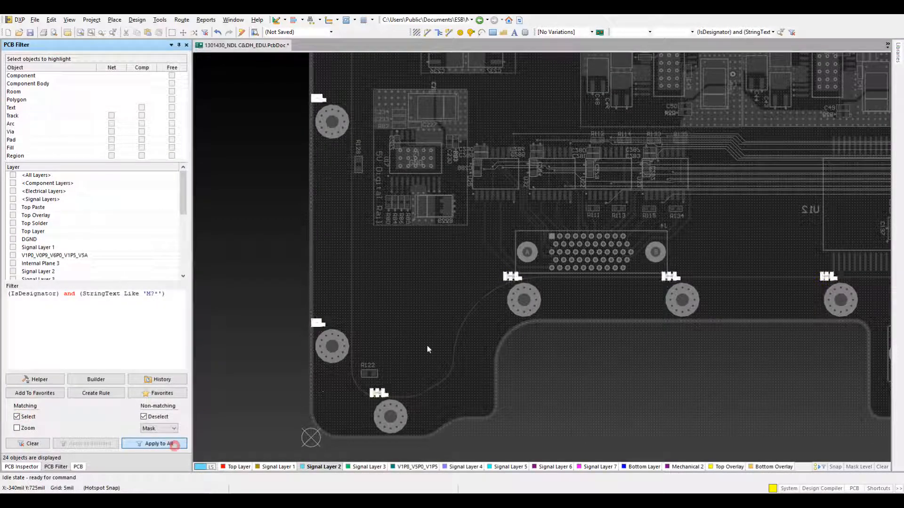
pyautogui.keyDown('ctrl'); pyautogui.scroll(-1, 406, 356); pyautogui.keyUp('ctrl')
pyautogui.keyDown('ctrl'); pyautogui.scroll(-1, 333, 323); pyautogui.keyUp('ctrl')
pyautogui.click(29, 467)
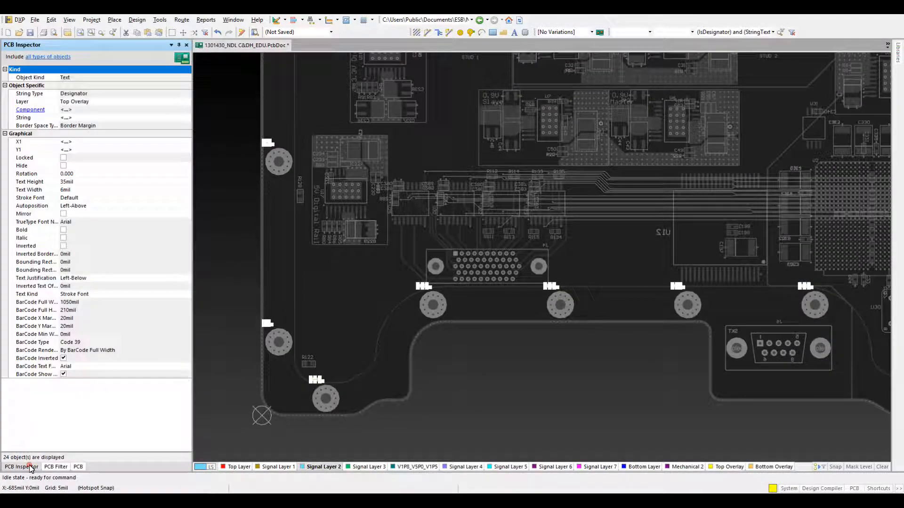
pyautogui.click(63, 166)
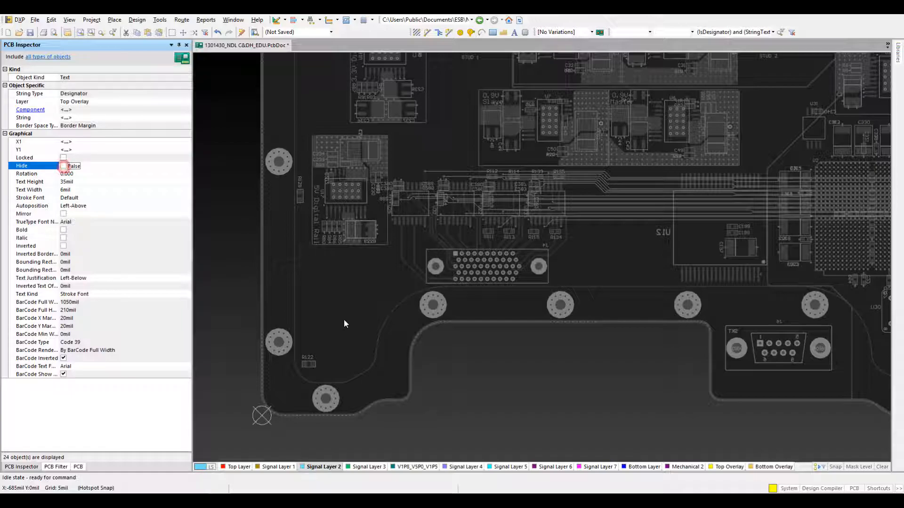
# Clear the mounting-hole filter from the board and bring the STUD 1 and STUD 2 designators into view.
pyautogui.click(57, 467)
pyautogui.keyDown('ctrl'); pyautogui.scroll(4, 420, 233); pyautogui.keyUp('ctrl')
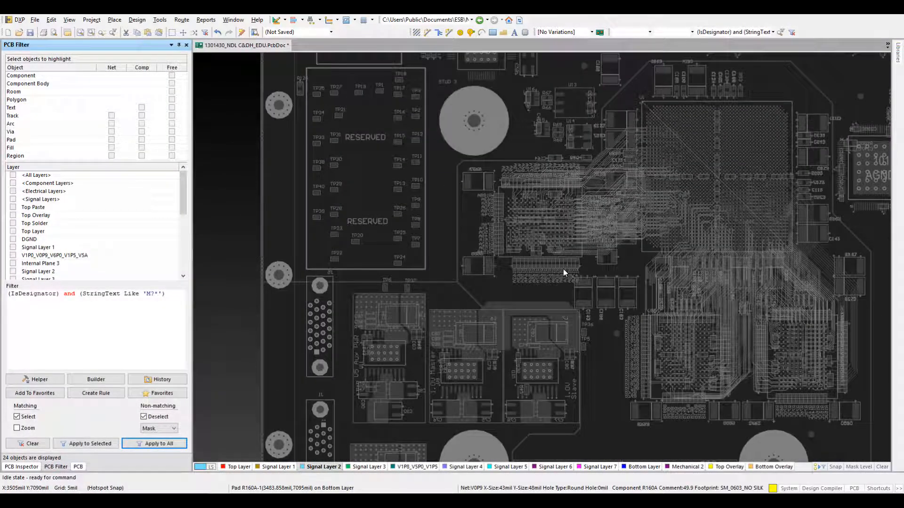
pyautogui.moveTo(595, 287); pyautogui.dragTo(575, 268, button='right')
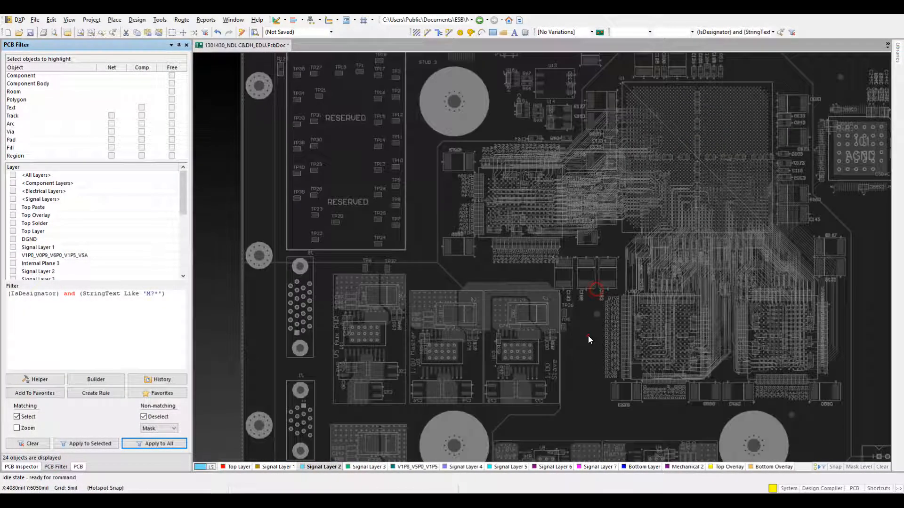
pyautogui.hotkey('shift', 'c')
pyautogui.moveTo(567, 140); pyautogui.dragTo(499, 75, button='right')
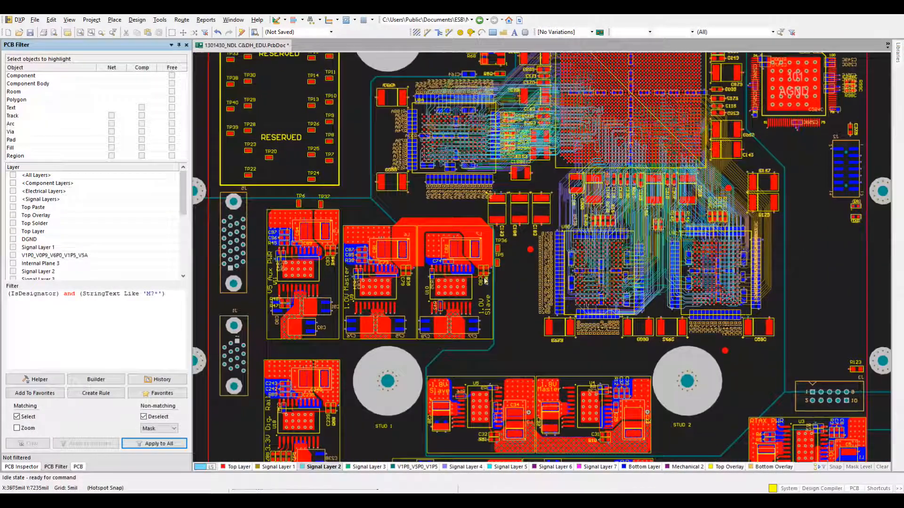
pyautogui.moveTo(541, 281); pyautogui.dragTo(587, 147, button='right')
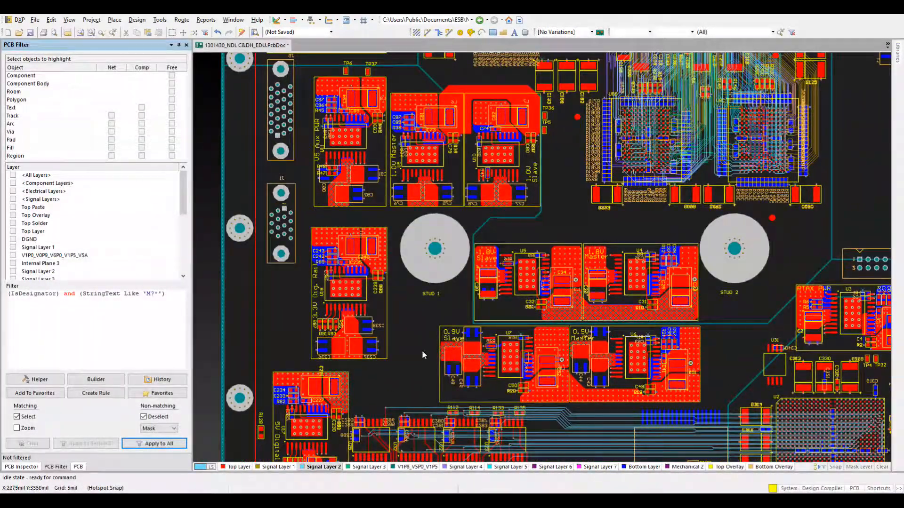
# Change the filter's text pattern to 'STUD?*' and apply it to all objects to select the stud designators.
pyautogui.doubleClick(149, 294)
pyautogui.write('ST')
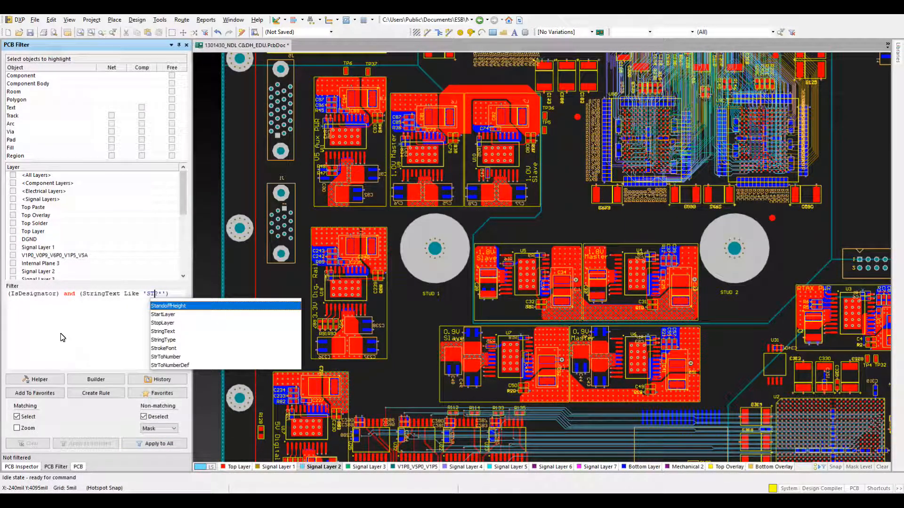
pyautogui.write('UD')
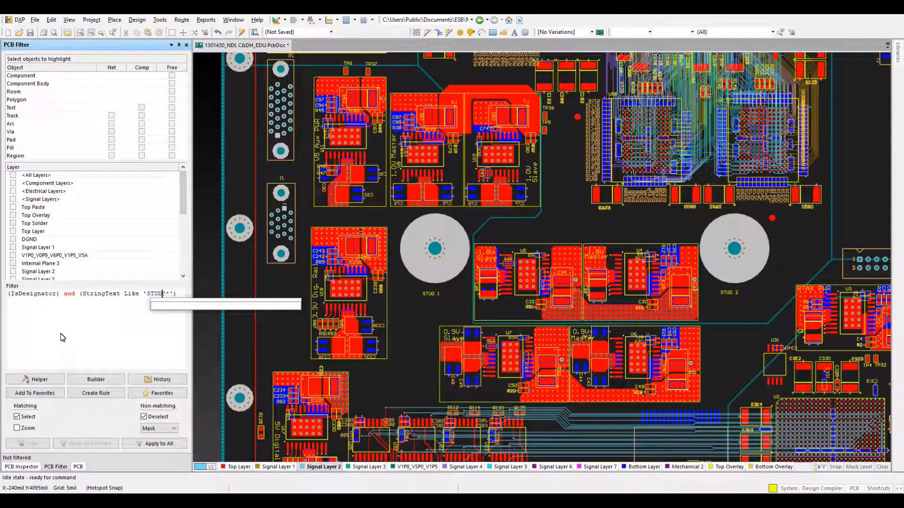
pyautogui.click(155, 443)
# Hide the selected stud designators and clear the filter from the board.
pyautogui.click(11, 467)
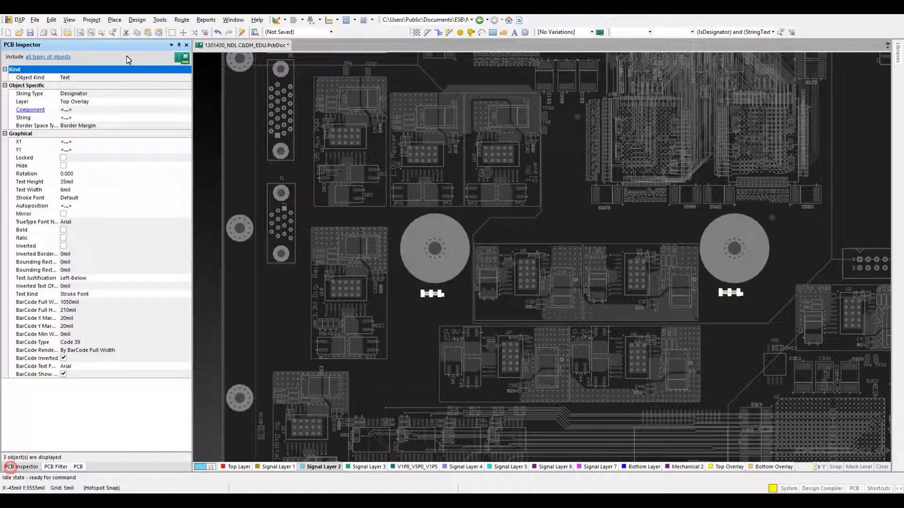
pyautogui.click(64, 167)
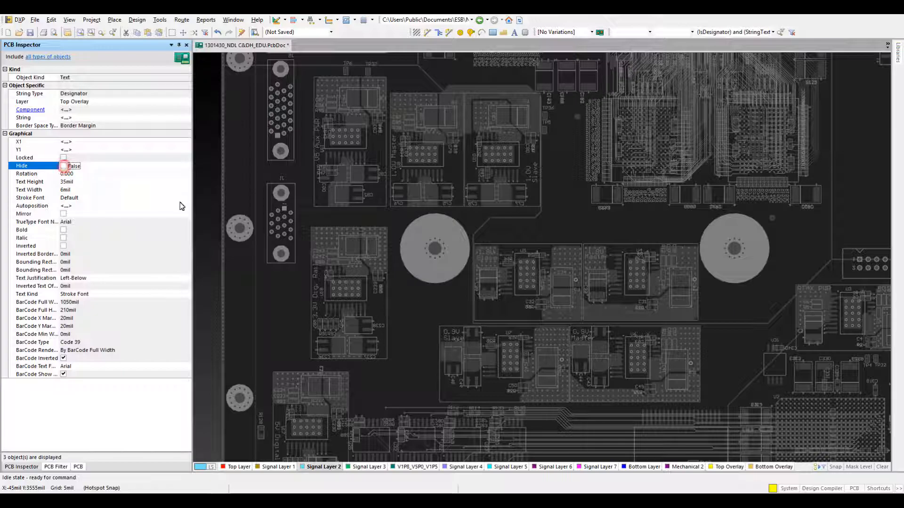
pyautogui.click(419, 288)
pyautogui.hotkey('shift', 'c')
pyautogui.keyDown('ctrl'); pyautogui.scroll(-5, 424, 307); pyautogui.keyUp('ctrl')
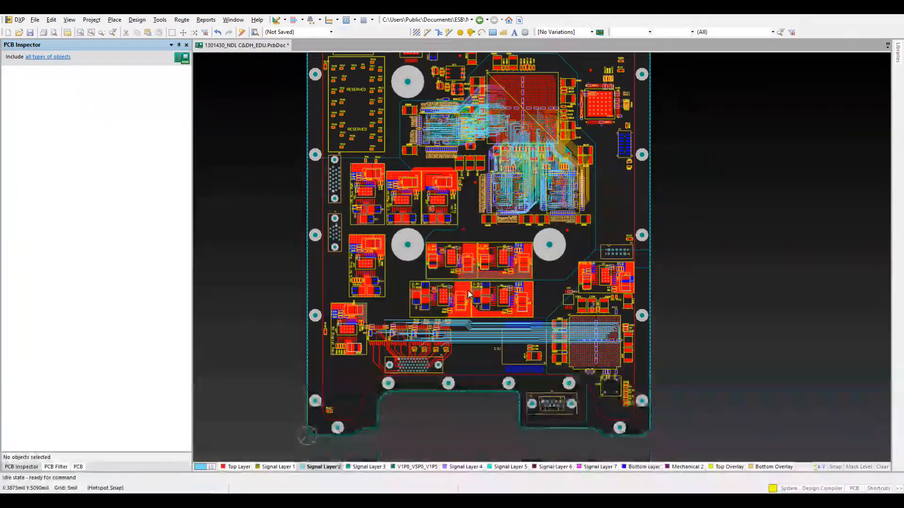
pyautogui.moveTo(468, 291); pyautogui.dragTo(482, 289, button='right')
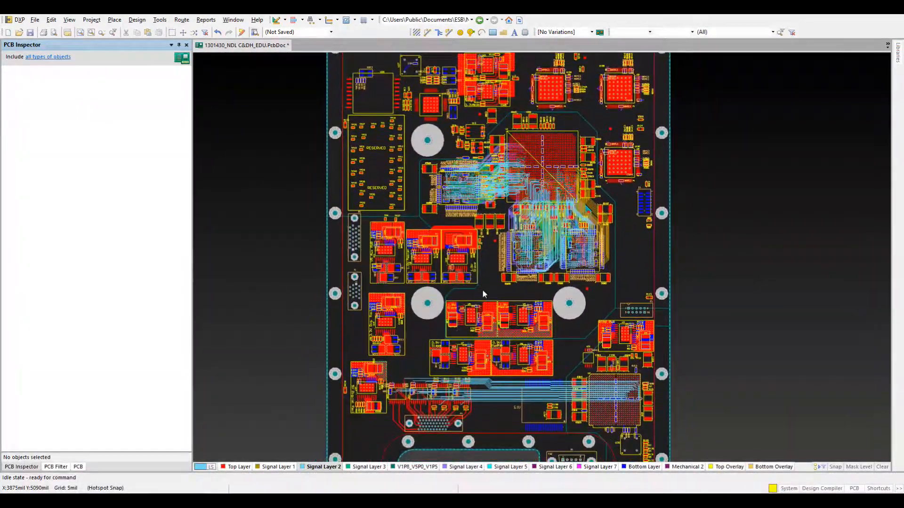
# Create a new board layer set named TOP.
pyautogui.click(205, 467)
pyautogui.click(261, 404)
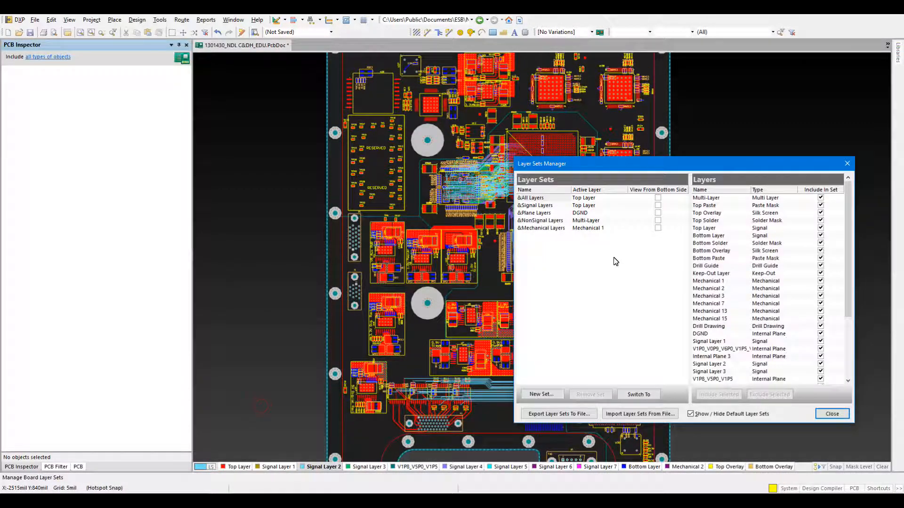
pyautogui.click(541, 394)
pyautogui.click(552, 405)
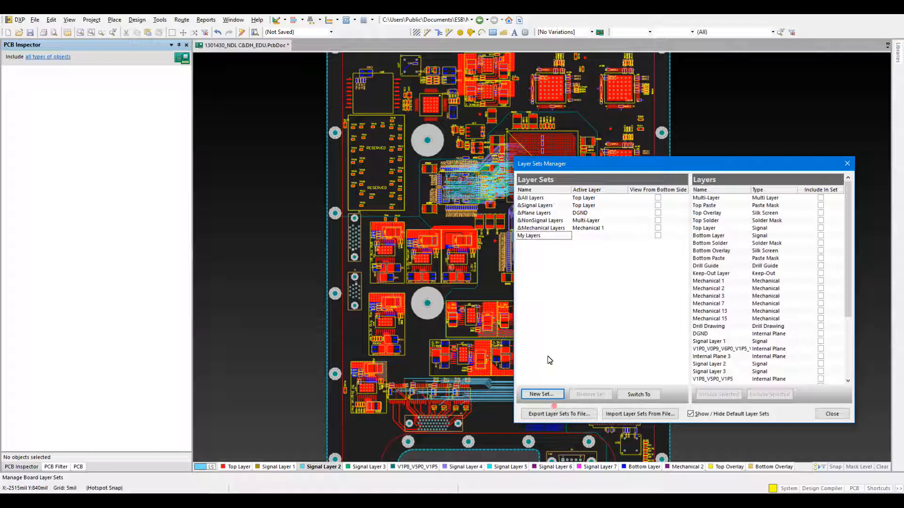
pyautogui.click(543, 235)
pyautogui.click(452, 265)
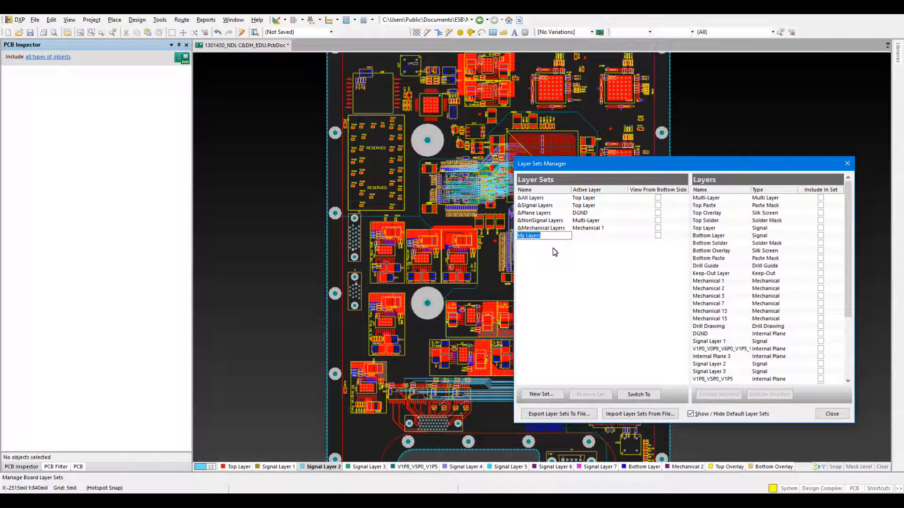
pyautogui.write('TOP')
pyautogui.click(626, 280)
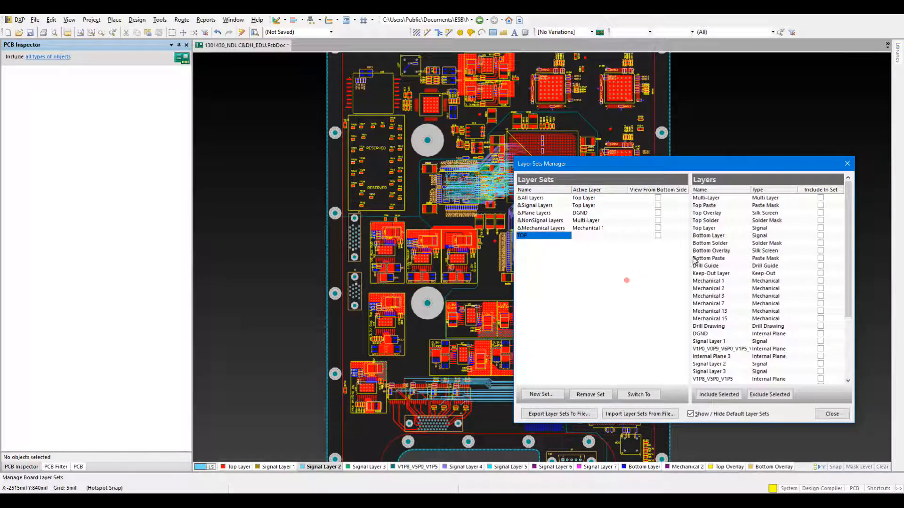
# Include Top Overlay, Top Solder and Top Layer in the TOP layer set, leaving Top Paste out.
pyautogui.click(820, 206)
pyautogui.click(820, 213)
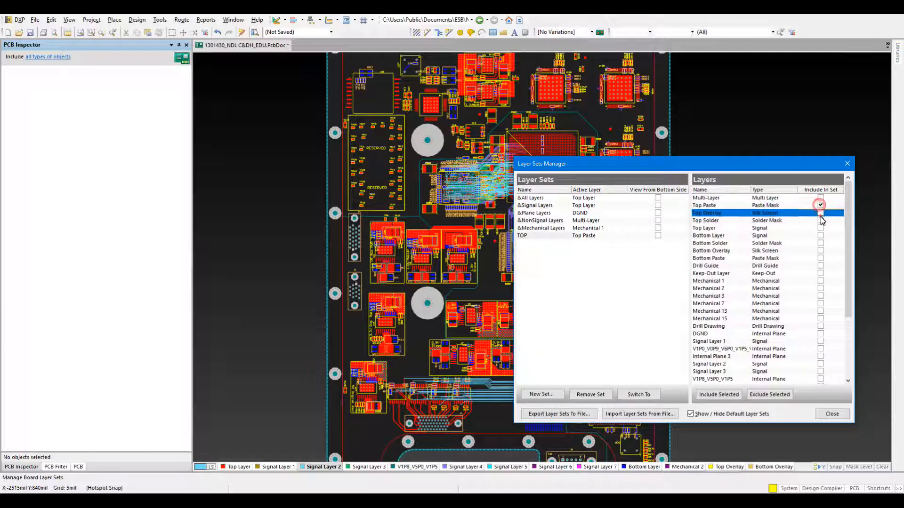
pyautogui.click(821, 228)
pyautogui.click(820, 220)
pyautogui.click(821, 205)
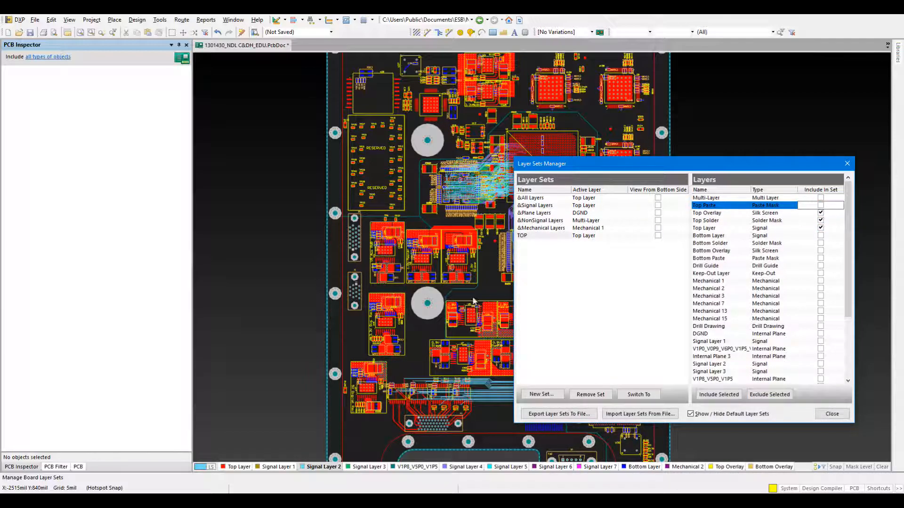
# Create an empty layer set named BOTTOM.
pyautogui.rightClick(559, 285)
pyautogui.moveTo(607, 289)
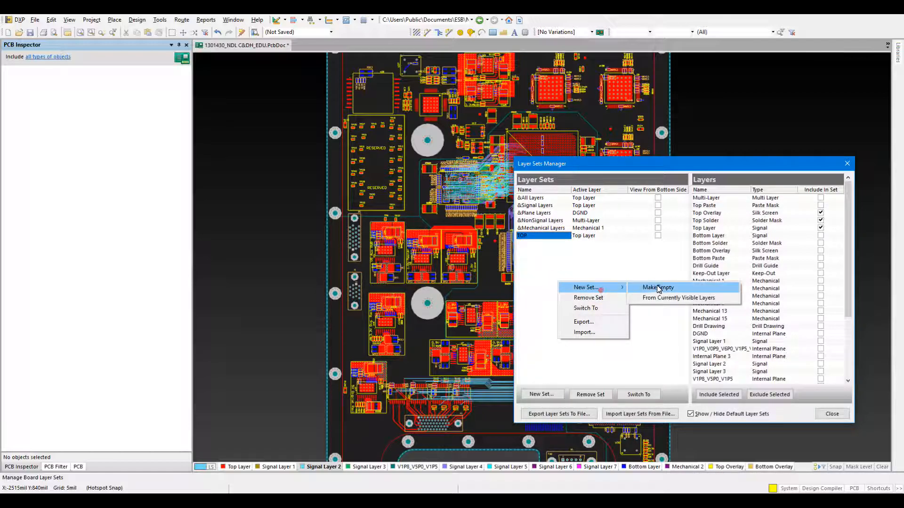
pyautogui.click(657, 285)
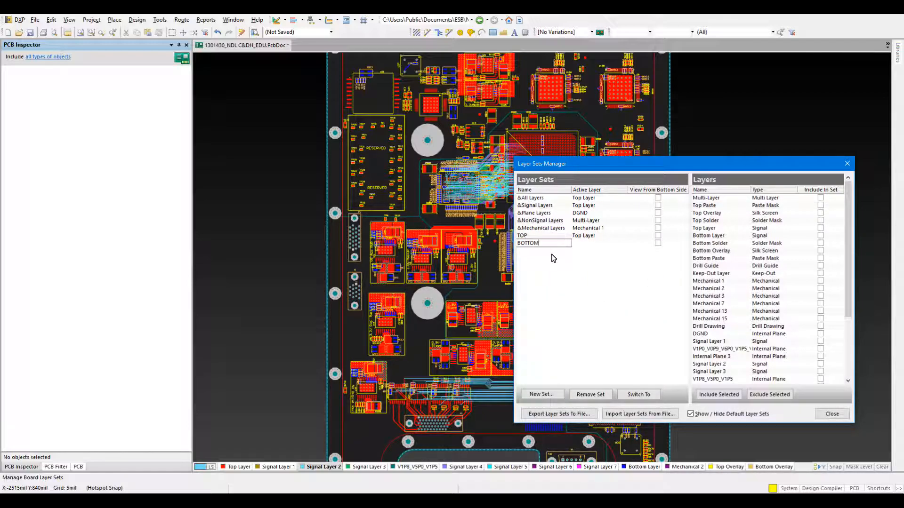
# Include Bottom Layer, Bottom Solder and Bottom Overlay in the BOTTOM set, enable its view from the bottom side, and close the manager.
pyautogui.click(820, 235)
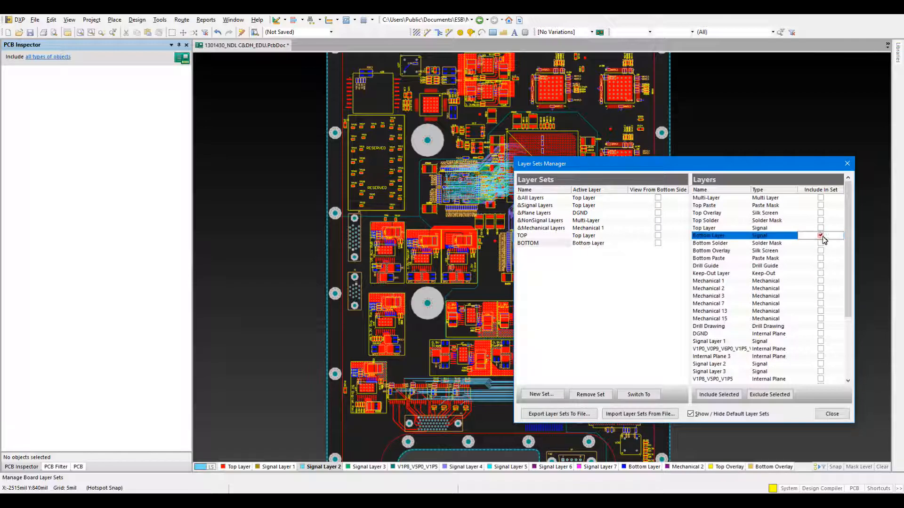
pyautogui.click(820, 243)
pyautogui.click(821, 250)
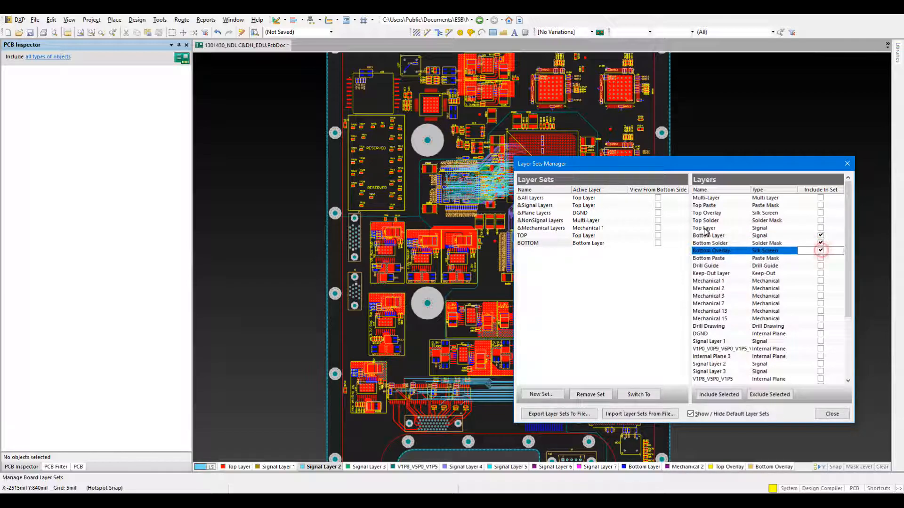
pyautogui.click(658, 243)
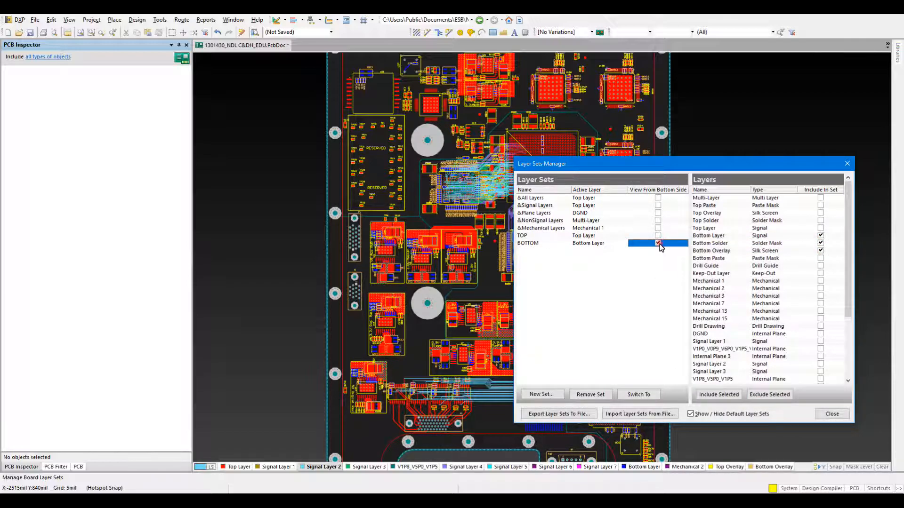
pyautogui.click(832, 414)
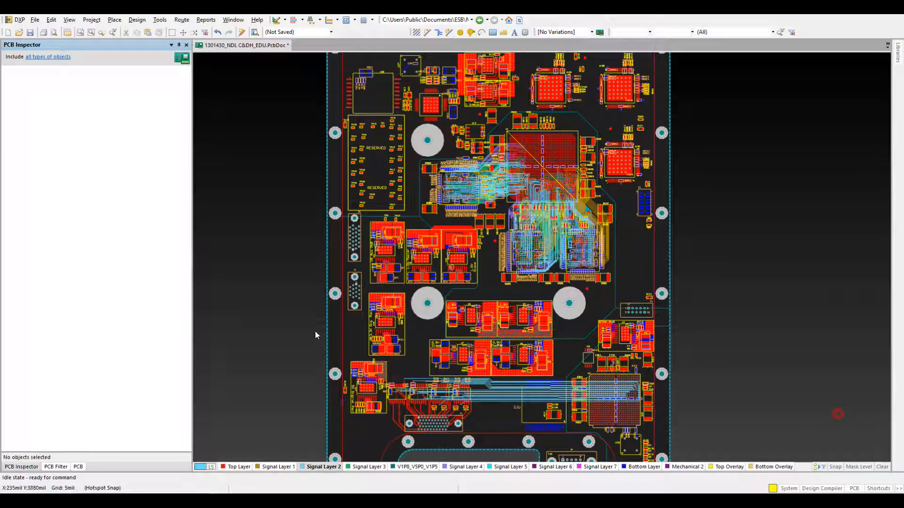
# Switch the board display to the TOP layer set.
pyautogui.click(210, 470)
pyautogui.click(221, 449)
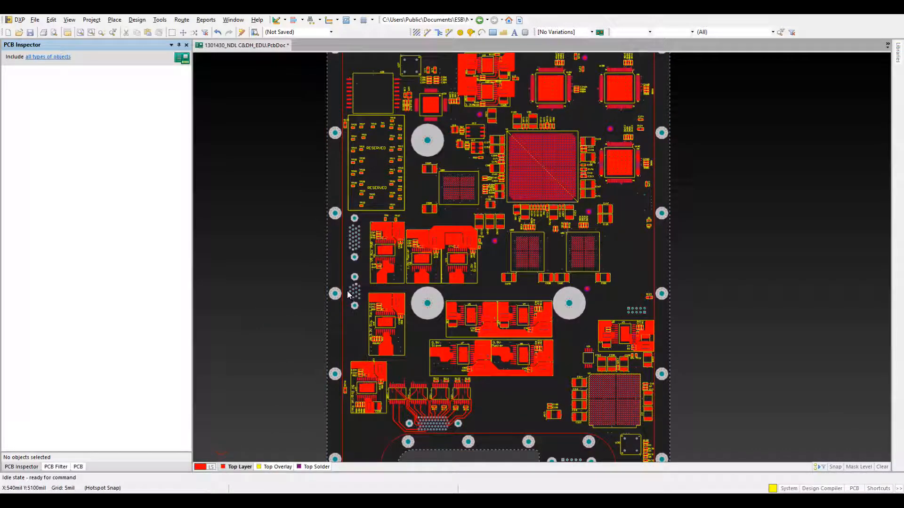
pyautogui.moveTo(347, 324); pyautogui.dragTo(350, 273, button='right')
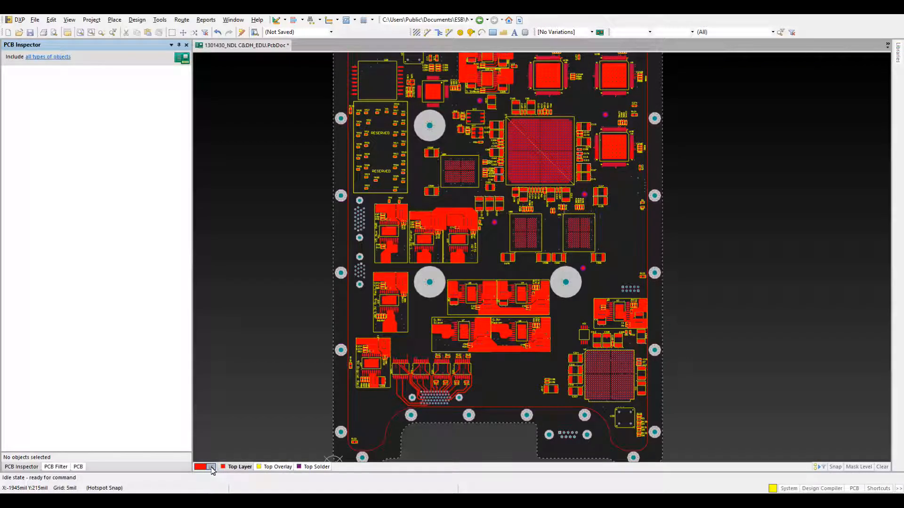
# View the board with the BOTTOM layer set, and return to the TOP layer set.
pyautogui.click(212, 470)
pyautogui.click(255, 460)
pyautogui.moveTo(356, 288); pyautogui.dragTo(347, 204, button='right')
pyautogui.click(211, 468)
pyautogui.click(221, 451)
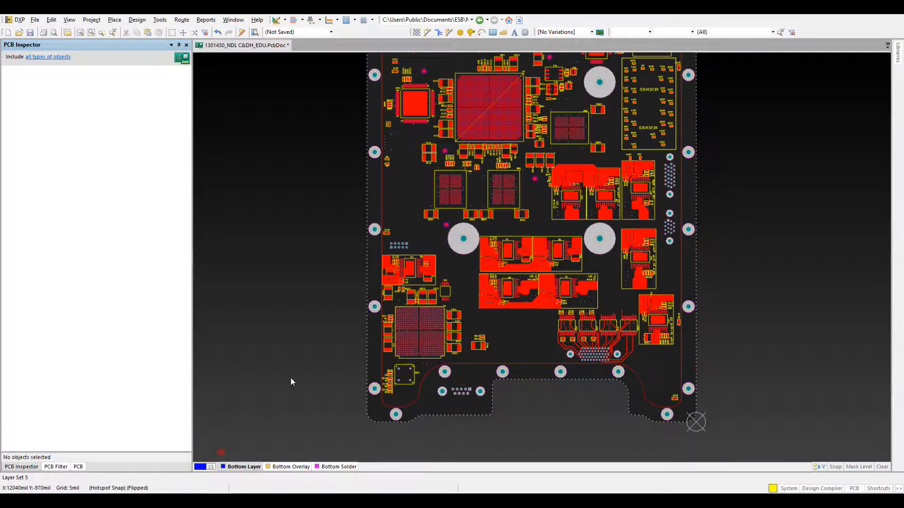
pyautogui.moveTo(444, 284); pyautogui.dragTo(382, 360, button='right')
pyautogui.moveTo(458, 244); pyautogui.dragTo(523, 158, button='right')
pyautogui.moveTo(423, 249); pyautogui.dragTo(447, 304, button='right')
pyautogui.moveTo(437, 233); pyautogui.dragTo(428, 301, button='right')
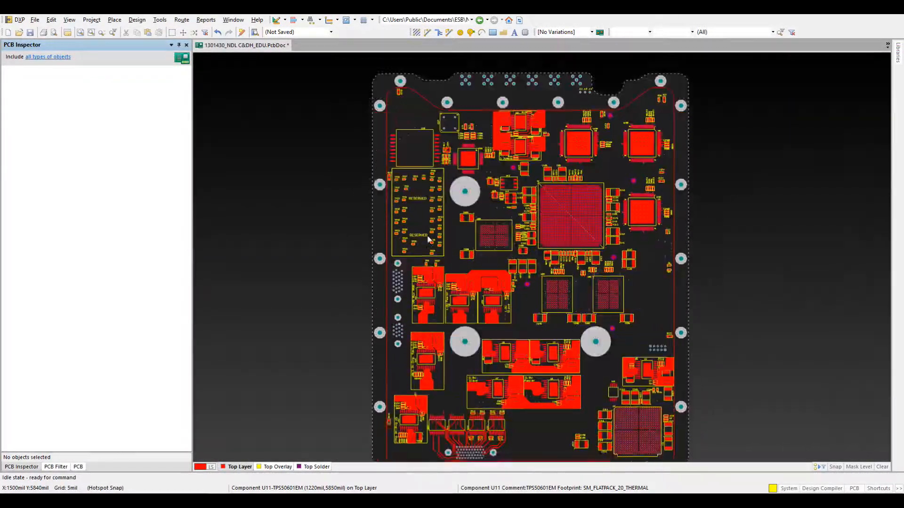
# Inspect the properties of the straight top-layer outline track below R122 and look over the outline around the board.
pyautogui.moveTo(429, 259); pyautogui.dragTo(419, 146, button='right')
pyautogui.moveTo(381, 376); pyautogui.dragTo(386, 319, button='right')
pyautogui.keyDown('ctrl'); pyautogui.scroll(6, 386, 318); pyautogui.keyUp('ctrl')
pyautogui.moveTo(368, 389); pyautogui.dragTo(351, 321, button='right')
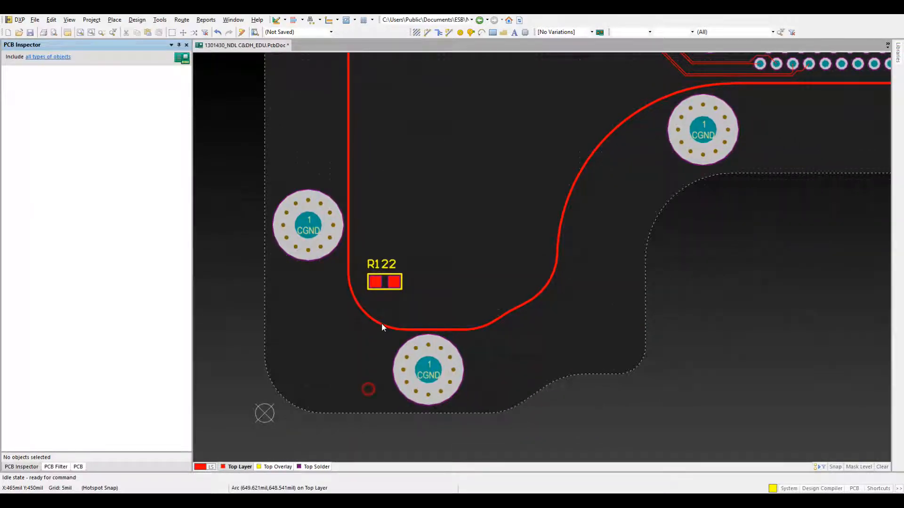
pyautogui.click(403, 329)
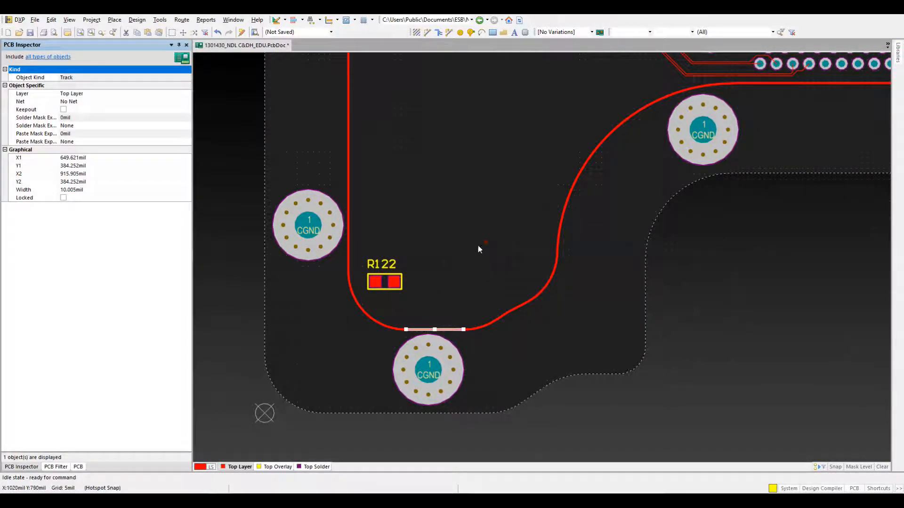
pyautogui.keyDown('ctrl'); pyautogui.scroll(-5, 479, 248); pyautogui.keyUp('ctrl')
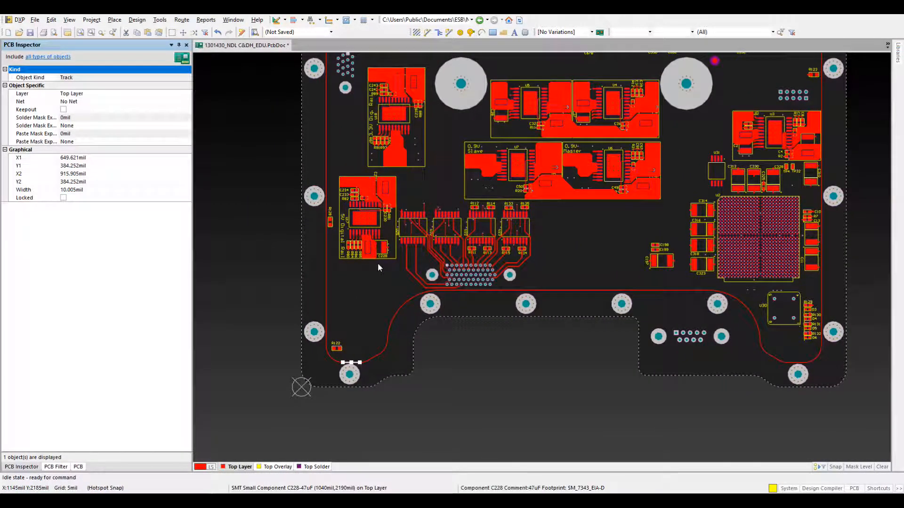
pyautogui.keyDown('ctrl'); pyautogui.scroll(-2, 378, 268); pyautogui.keyUp('ctrl')
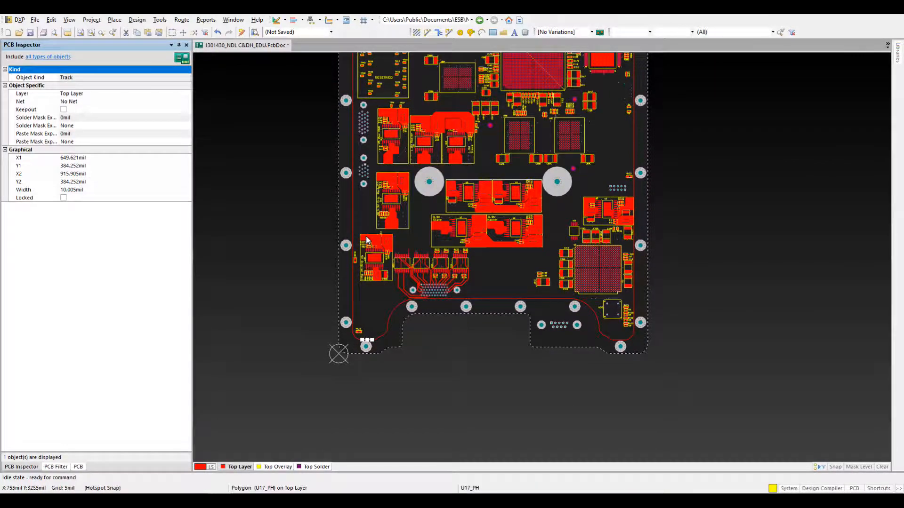
pyautogui.scroll(5, 367, 241)
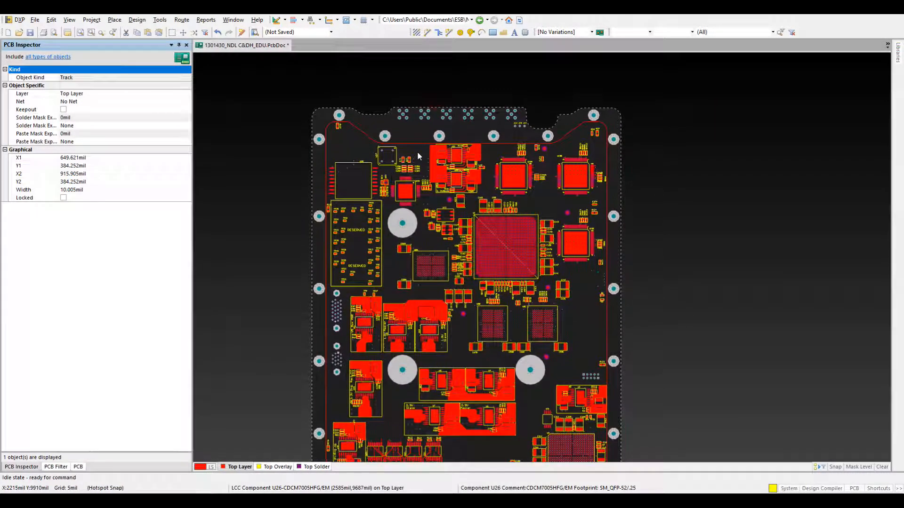
pyautogui.scroll(-6, 417, 155)
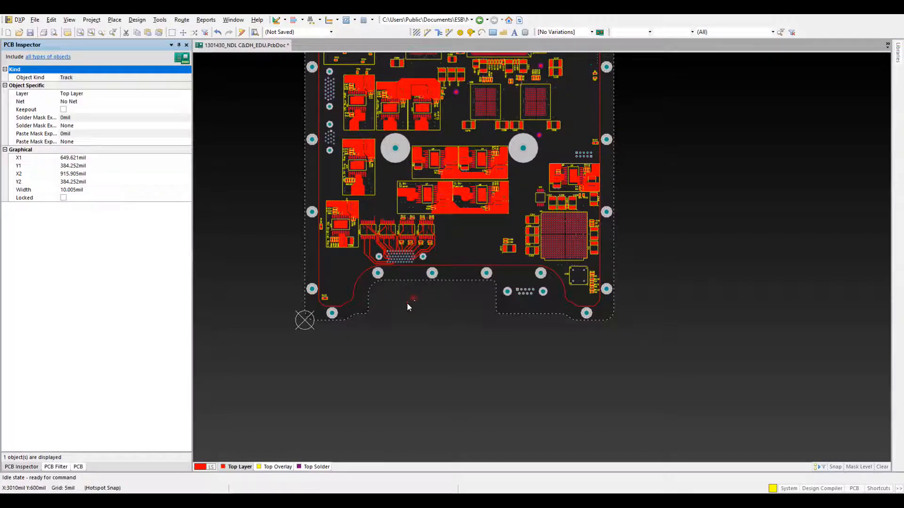
# Inspect the properties of the small outline arc beside the mounting hole below R122, and deselect it.
pyautogui.click(370, 308)
pyautogui.keyDown('ctrl'); pyautogui.scroll(8, 345, 305); pyautogui.keyUp('ctrl')
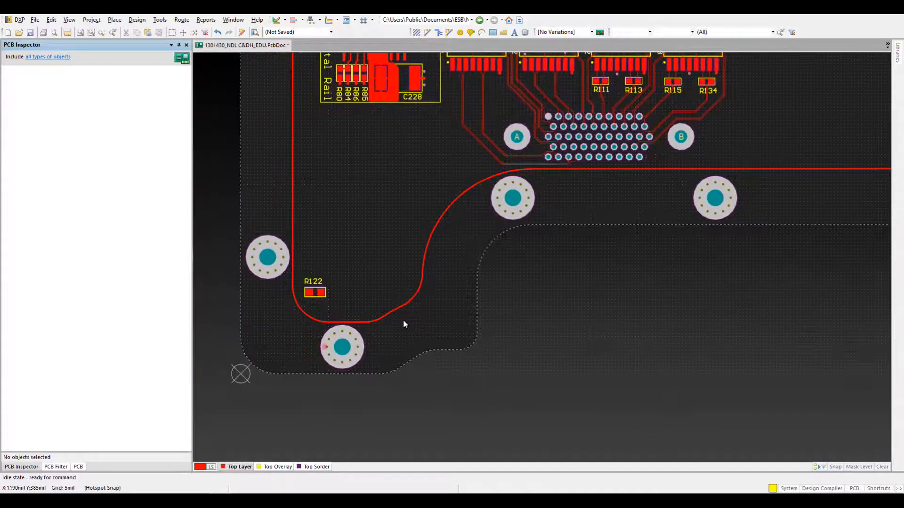
pyautogui.moveTo(416, 313); pyautogui.dragTo(469, 272, button='right')
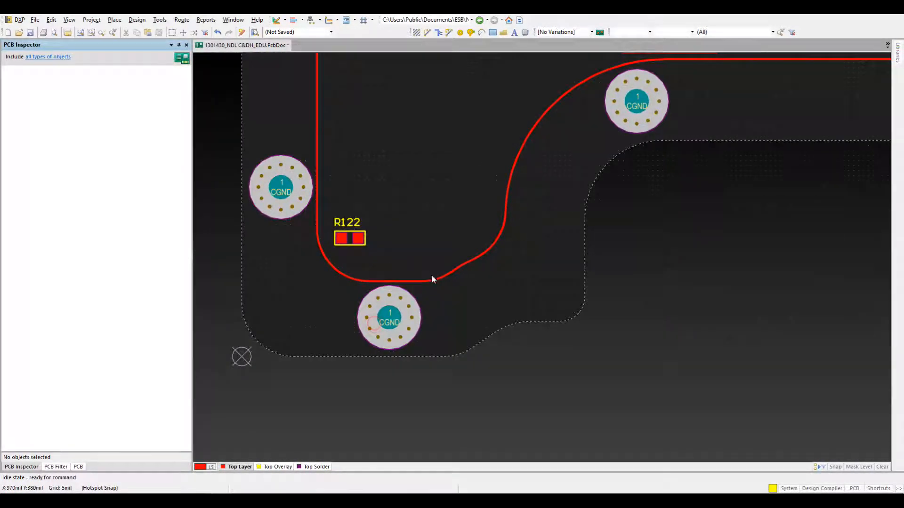
pyautogui.click(437, 279)
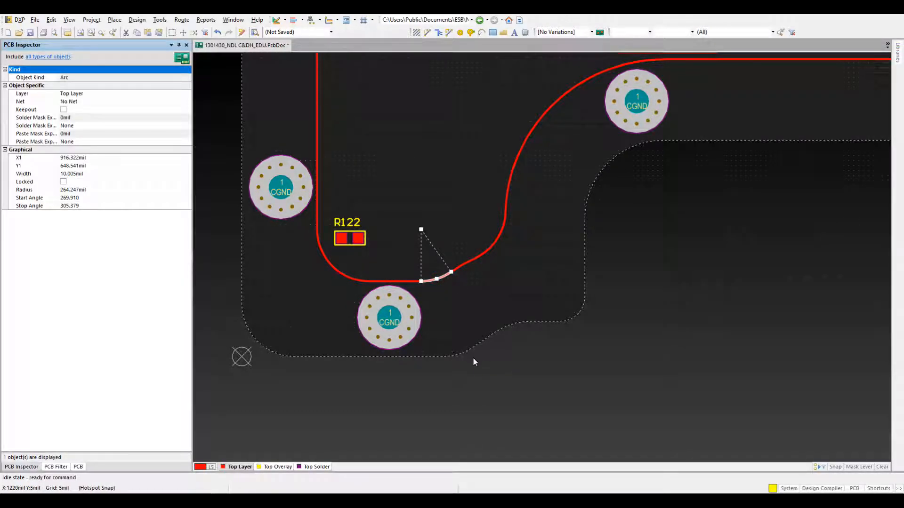
pyautogui.click(477, 337)
pyautogui.keyDown('ctrl'); pyautogui.scroll(-3, 459, 343); pyautogui.keyUp('ctrl')
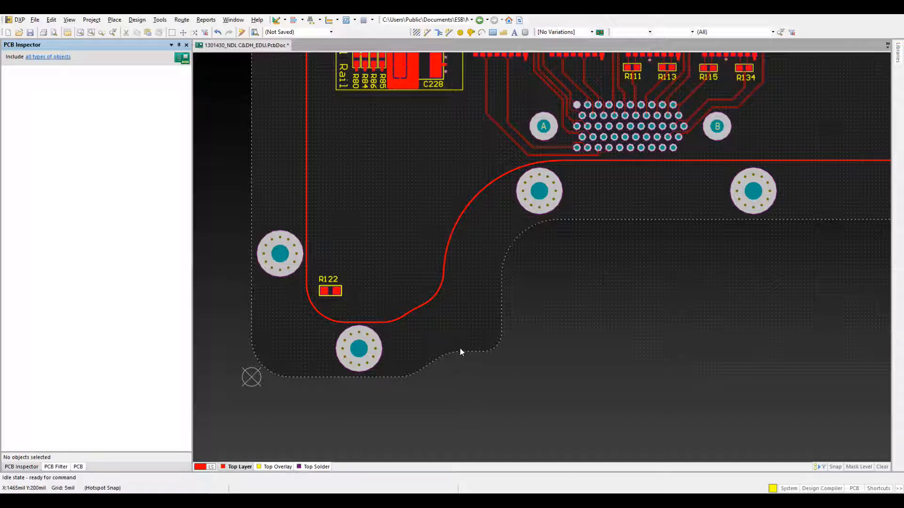
# Create line and arc primitives from the board shape on the Top Layer with a 0.006 mil width, including cutouts.
pyautogui.moveTo(450, 338); pyautogui.dragTo(465, 336, button='right')
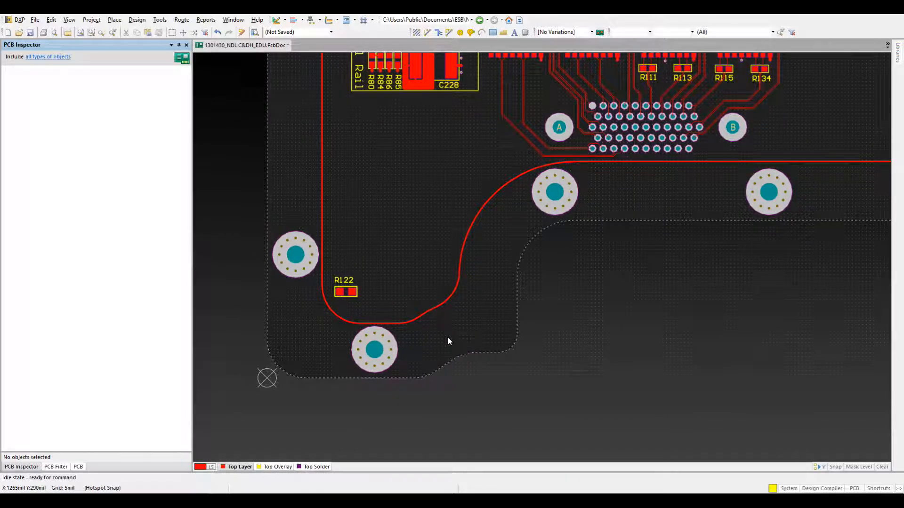
pyautogui.press('d')
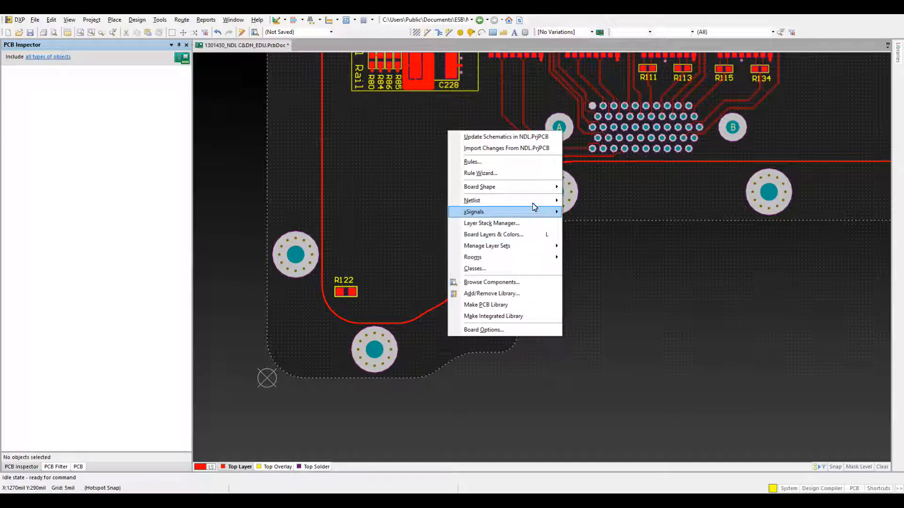
pyautogui.click(536, 187)
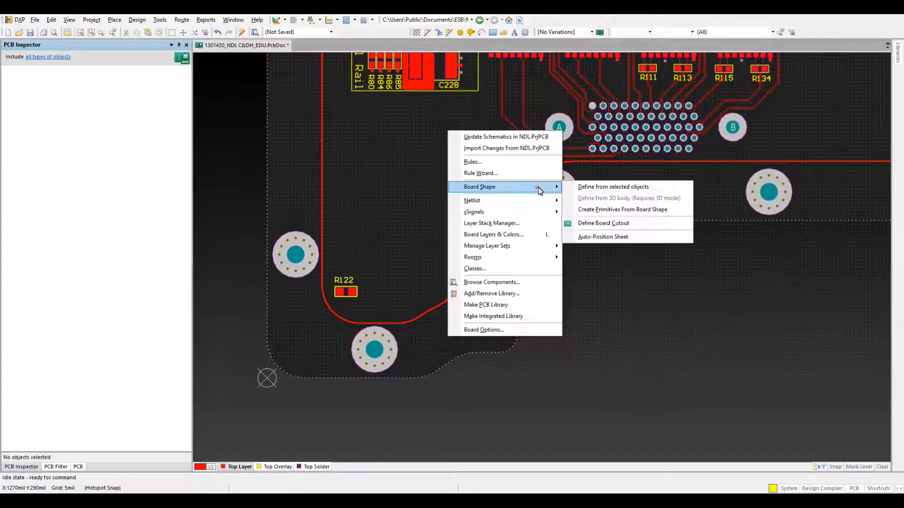
pyautogui.click(657, 210)
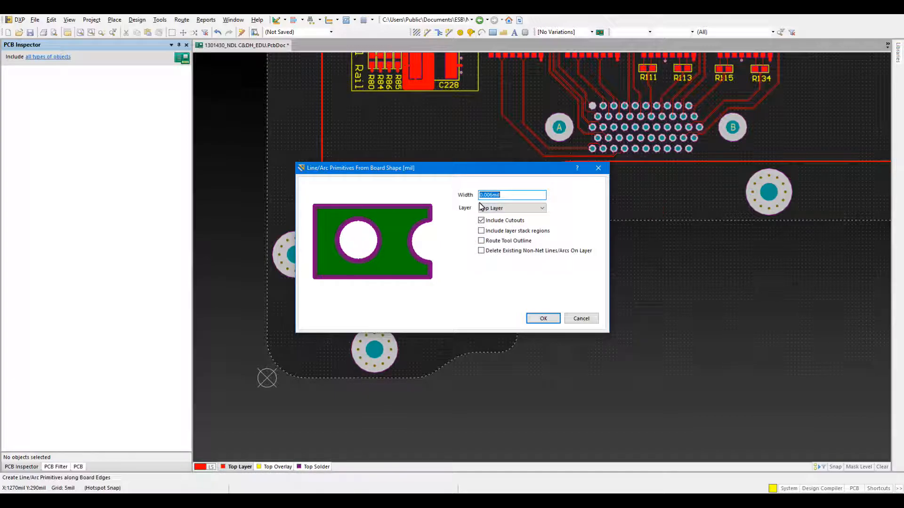
pyautogui.click(542, 319)
pyautogui.moveTo(435, 356); pyautogui.dragTo(489, 365, button='right')
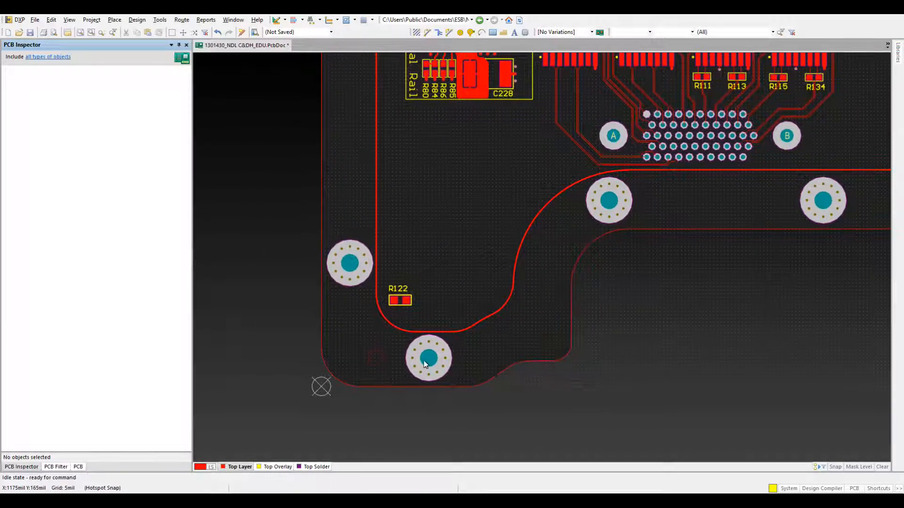
# Bring up the PCB filter and check the width of the inner outline arc near R122 in its properties.
pyautogui.click(59, 467)
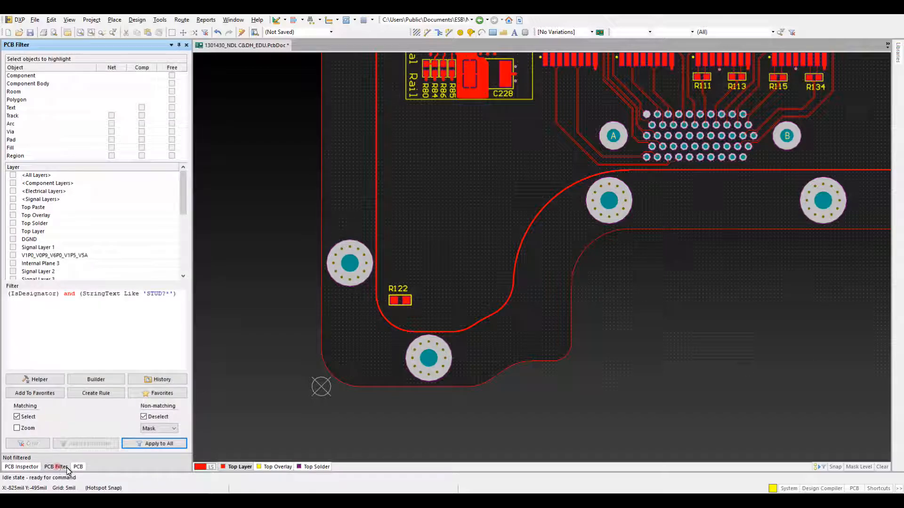
pyautogui.click(405, 330)
pyautogui.keyDown('ctrl'); pyautogui.scroll(5, 426, 325); pyautogui.keyUp('ctrl')
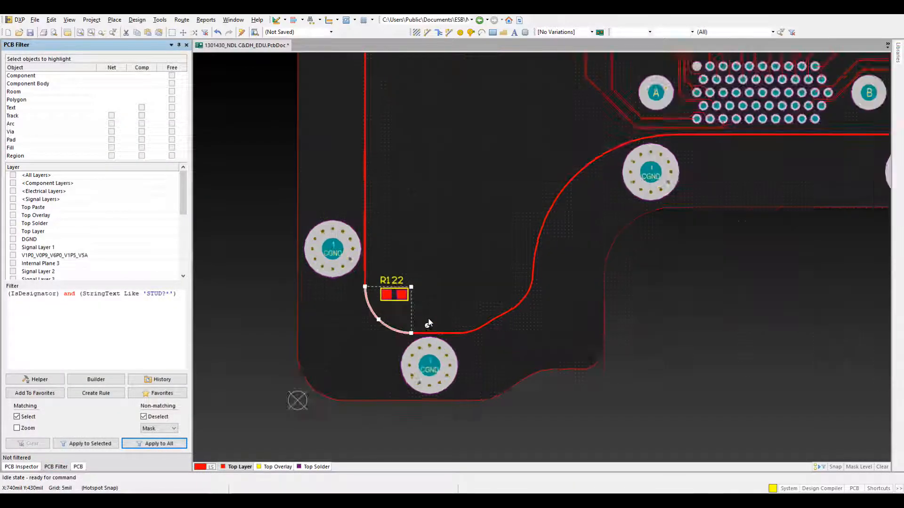
pyautogui.doubleClick(408, 343)
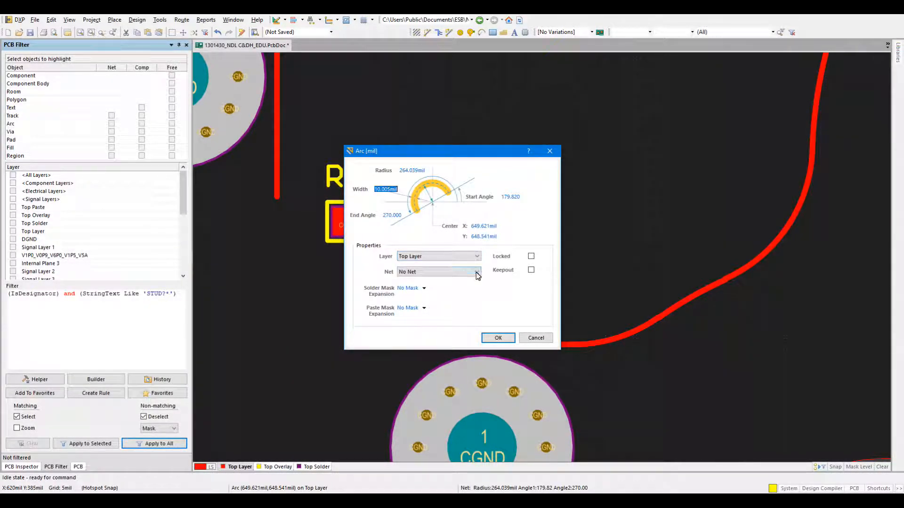
pyautogui.press('Return')
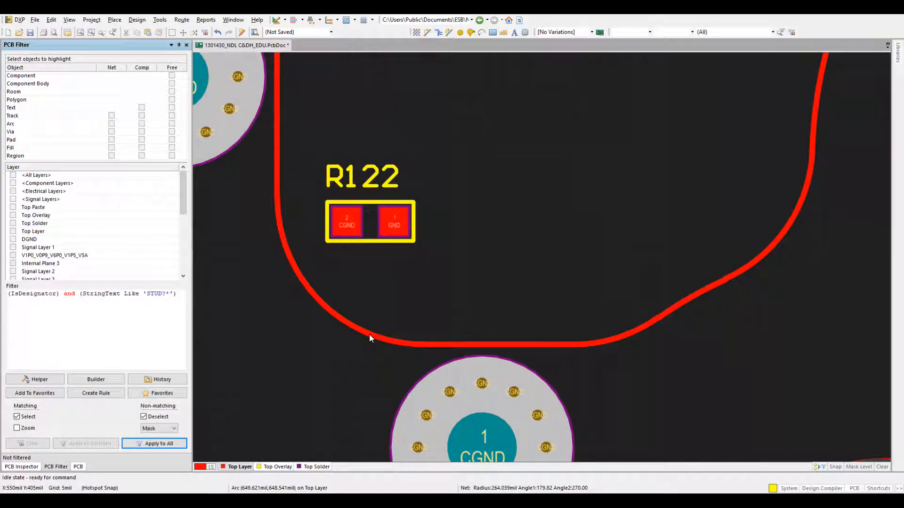
pyautogui.doubleClick(369, 335)
pyautogui.moveTo(390, 190); pyautogui.dragTo(372, 196)
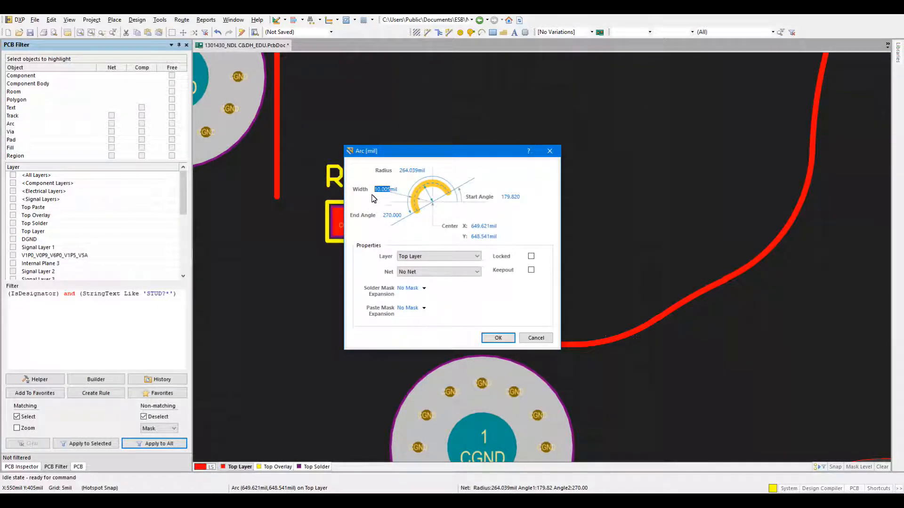
pyautogui.click(535, 344)
# Filter and select the top-layer objects of the inner outline with the query OnTopLayer and (Width = AsMils(10.005)).
pyautogui.keyDown('ctrl'); pyautogui.scroll(-8, 523, 258); pyautogui.keyUp('ctrl')
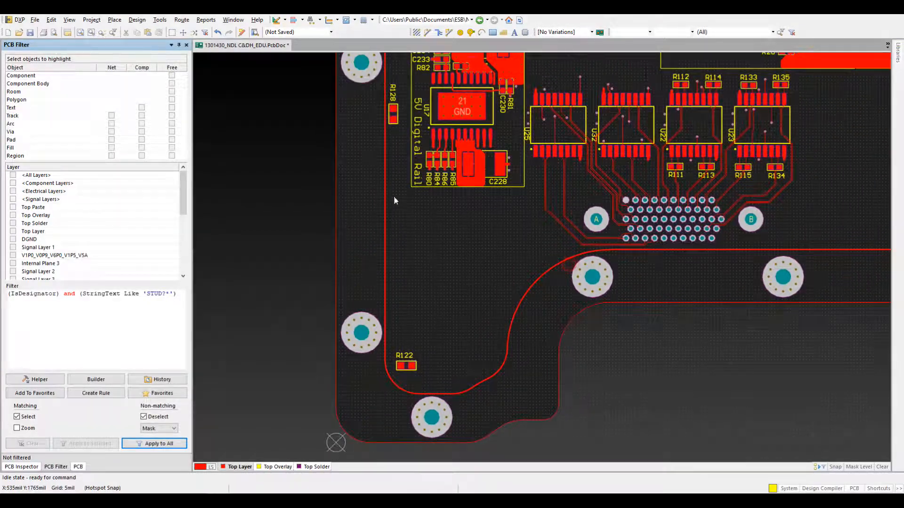
pyautogui.moveTo(456, 181); pyautogui.dragTo(310, 191, button='right')
pyautogui.moveTo(277, 201); pyautogui.dragTo(377, 211, button='right')
pyautogui.tripleClick(179, 297)
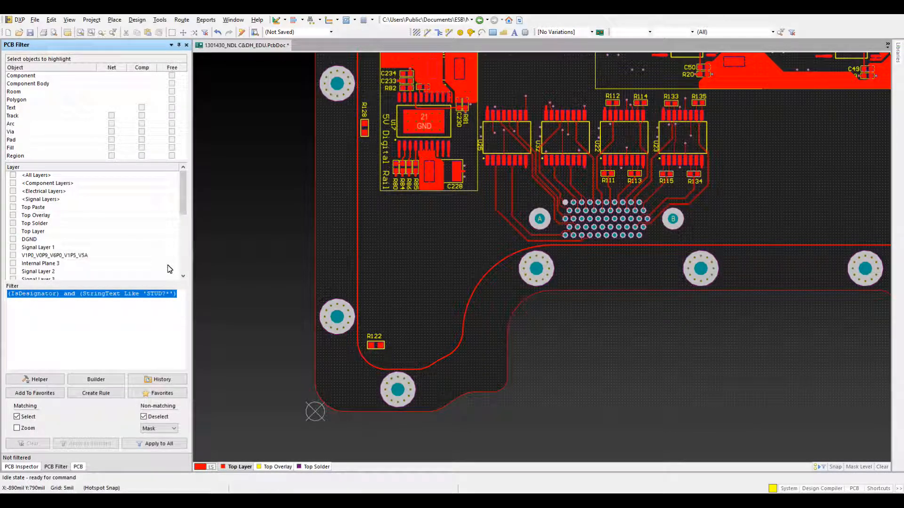
pyautogui.write('Onto')
pyautogui.press('Down')
pyautogui.press('Return')
pyautogui.write('ab')
pyautogui.press('BackSpace')
pyautogui.write('nd (W')
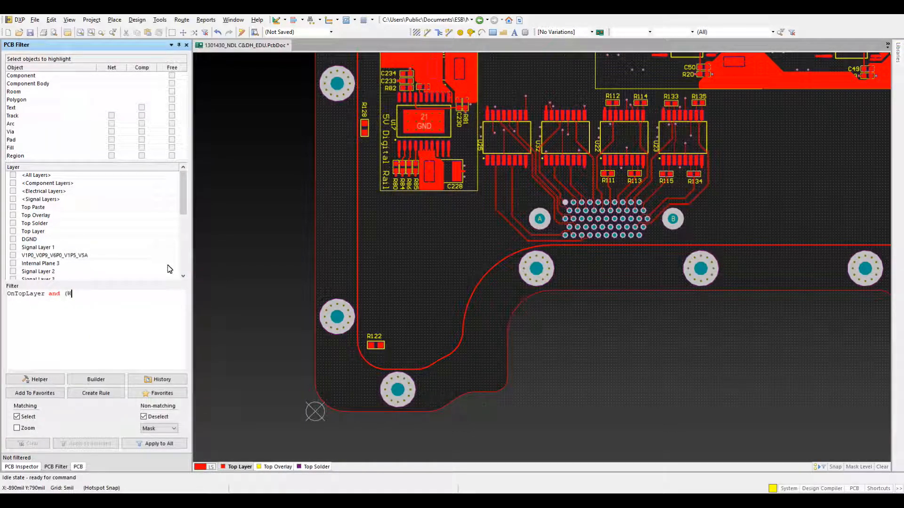
pyautogui.write('idth = AsMils')
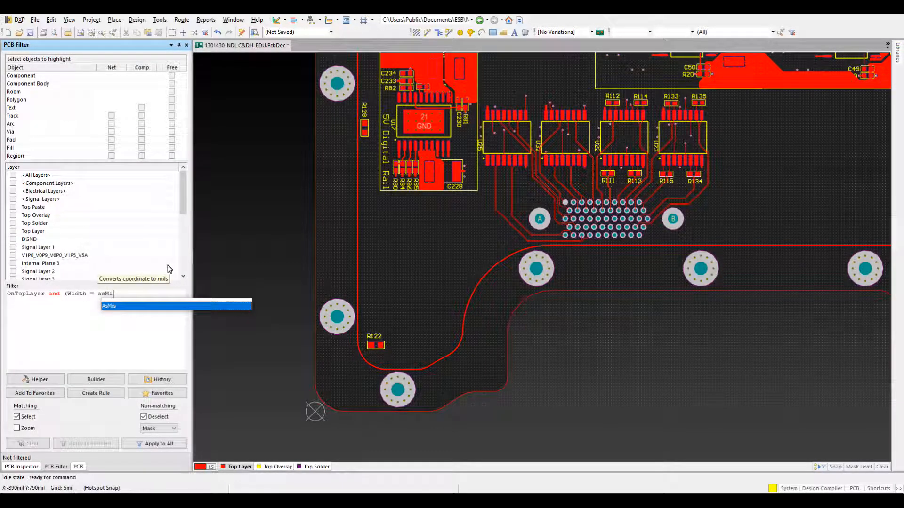
pyautogui.write('(10.005)')
pyautogui.press('Return')
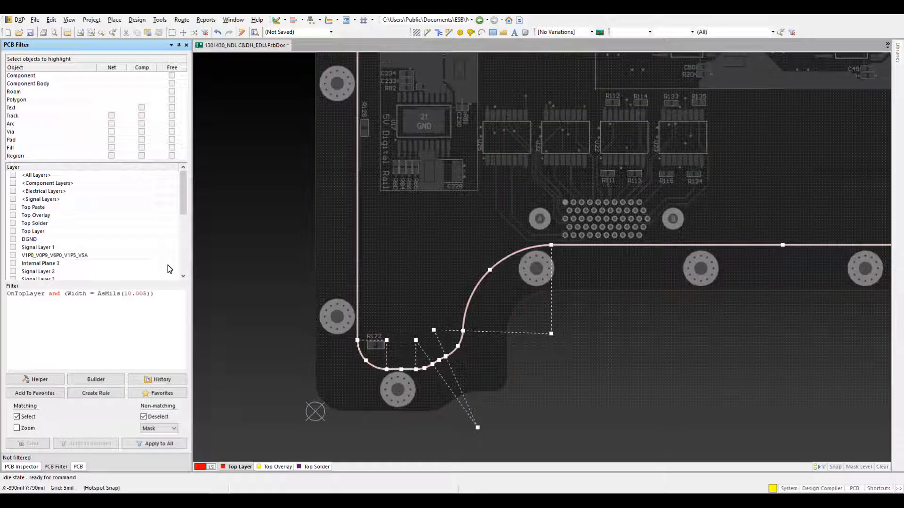
# Reduce the shared width of the filtered inner outline tracks and arcs to a hairline, and clear the filter.
pyautogui.click(21, 467)
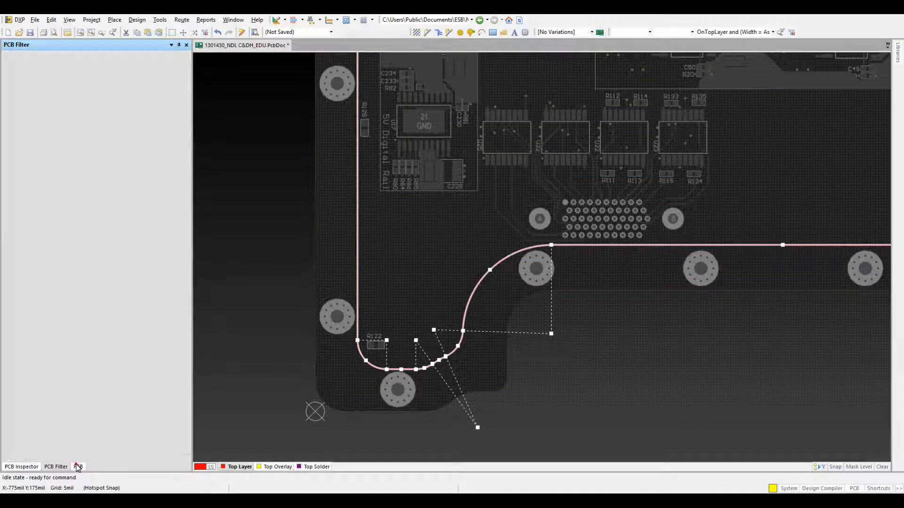
pyautogui.click(92, 175)
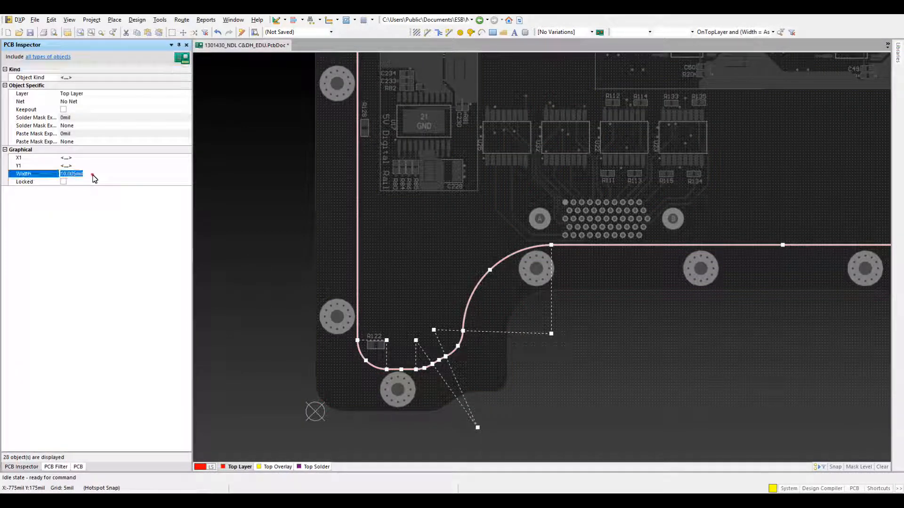
pyautogui.click(71, 174)
pyautogui.press('BackSpace')
pyautogui.press('BackSpace')
pyautogui.press('BackSpace')
pyautogui.write('0')
pyautogui.press('Return')
pyautogui.click(425, 244)
pyautogui.click(407, 269)
pyautogui.click(414, 267)
pyautogui.hotkey('shift', 'c')
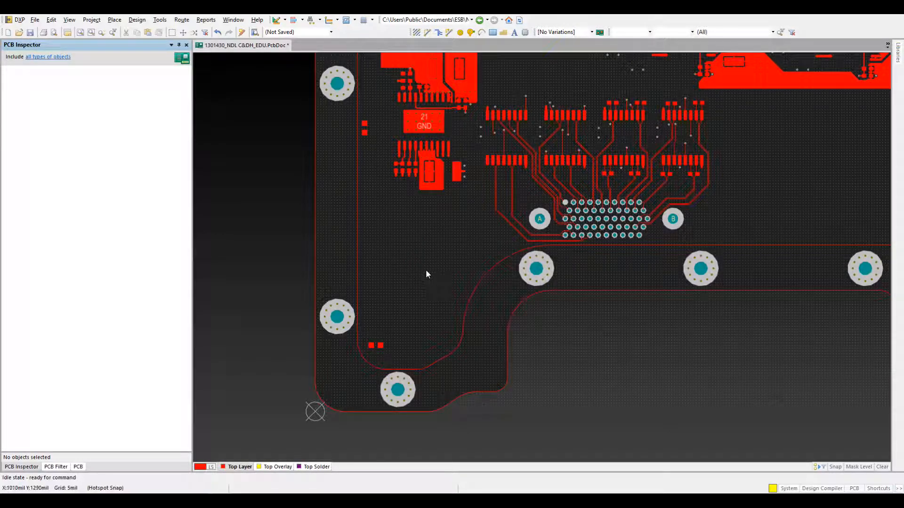
# Open the design rules and add a new Polygon Connect Style rule.
pyautogui.moveTo(454, 299); pyautogui.dragTo(394, 295, button='right')
pyautogui.moveTo(545, 288); pyautogui.dragTo(498, 282, button='right')
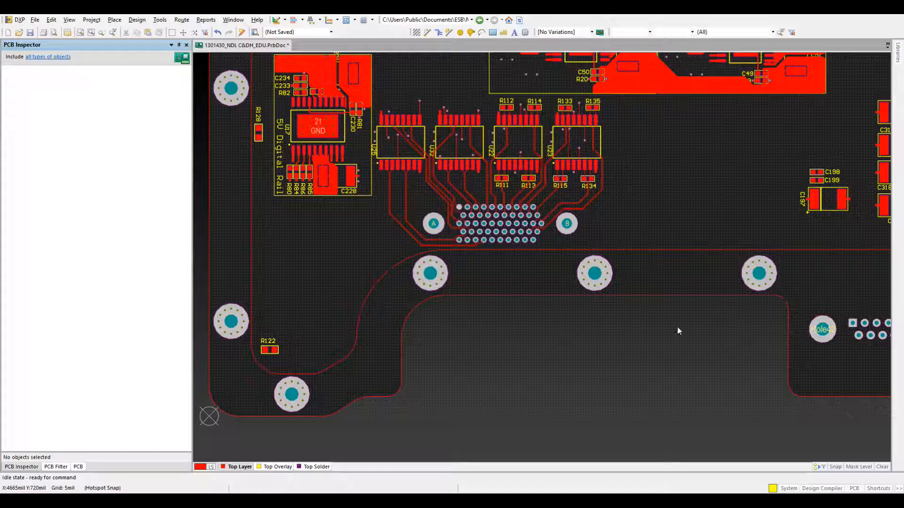
pyautogui.keyDown('ctrl'); pyautogui.scroll(-6, 606, 335); pyautogui.keyUp('ctrl')
pyautogui.moveTo(644, 338); pyautogui.dragTo(571, 356, button='right')
pyautogui.press('d')
pyautogui.press('r')
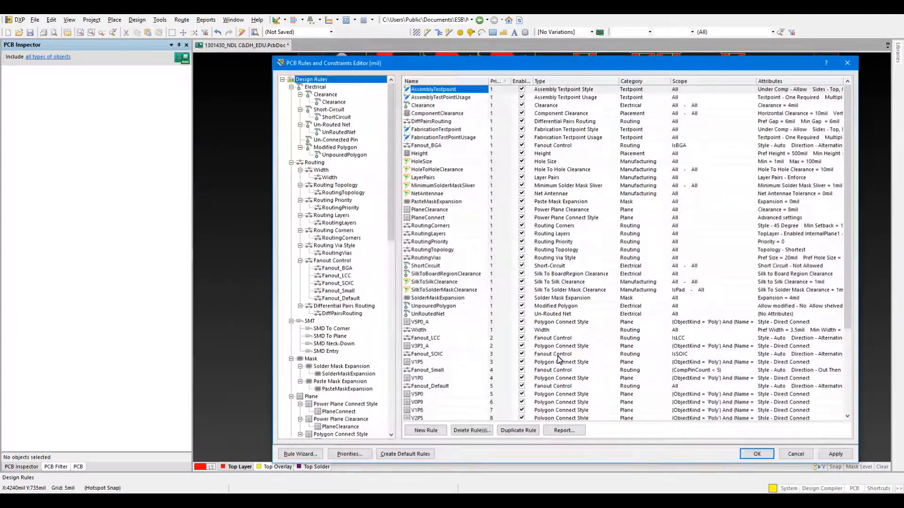
pyautogui.moveTo(720, 64); pyautogui.dragTo(0, 207)
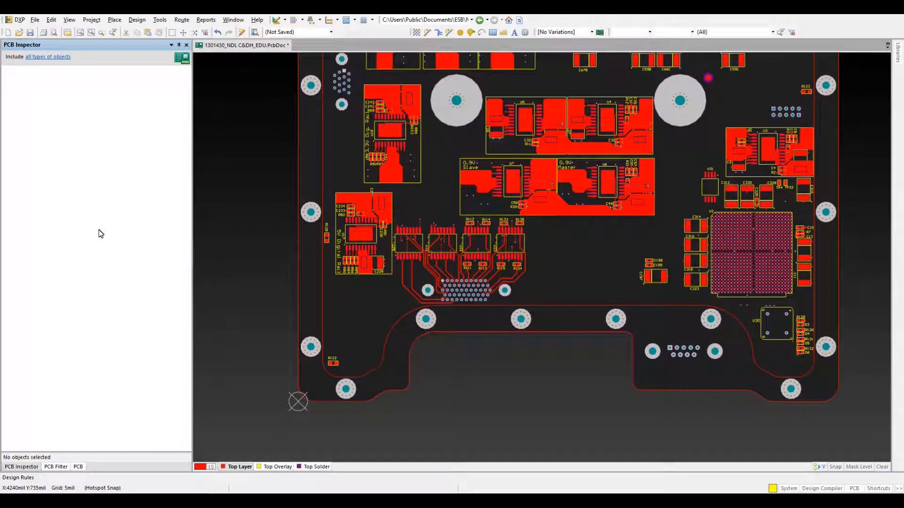
pyautogui.moveTo(0, 207); pyautogui.dragTo(605, 57)
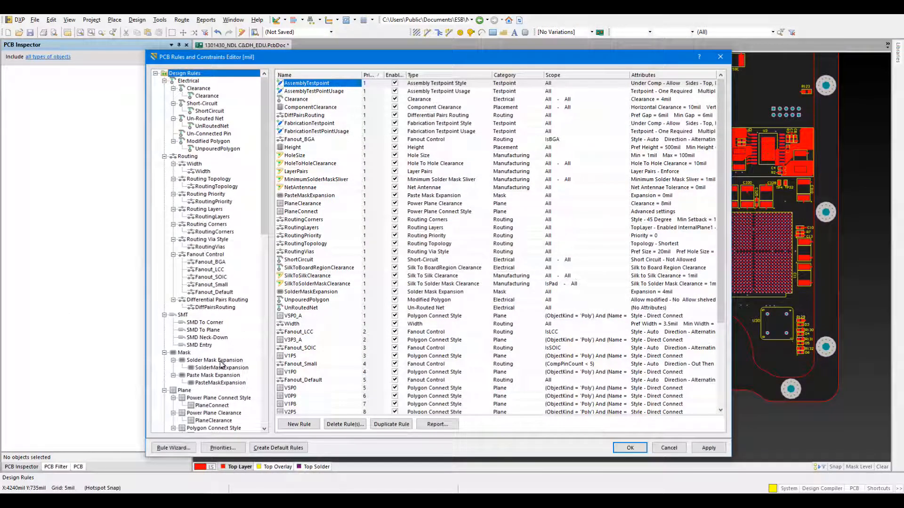
pyautogui.scroll(-4, 222, 365)
pyautogui.click(229, 337)
pyautogui.rightClick(231, 339)
pyautogui.click(253, 344)
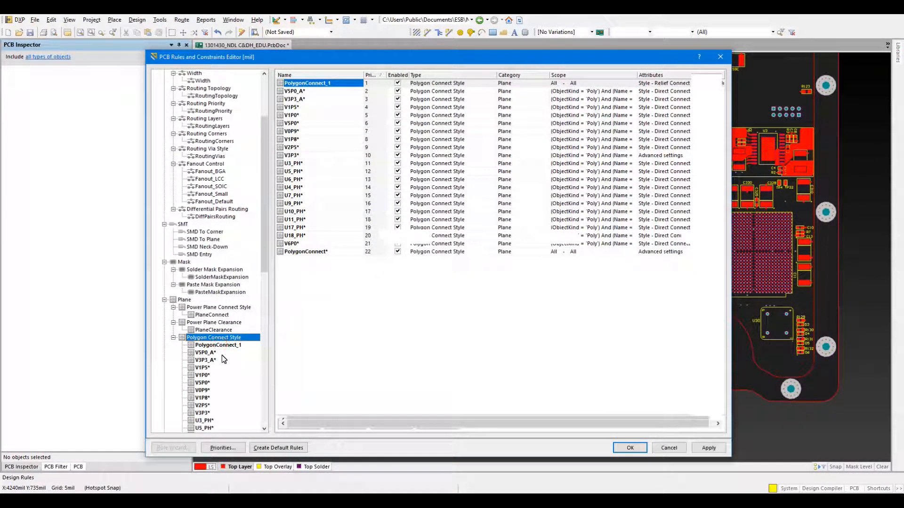
# Name the new polygon connect rule MountingHoles and match its first object with the custom query Name Like 'M?*'.
pyautogui.click(218, 345)
pyautogui.doubleClick(359, 85)
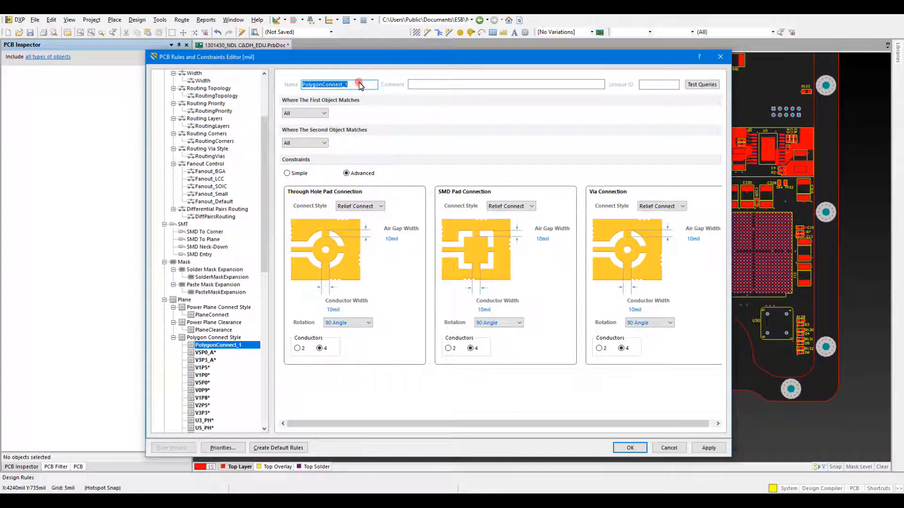
pyautogui.write('MO')
pyautogui.click(311, 114)
pyautogui.click(315, 150)
pyautogui.write('HN')
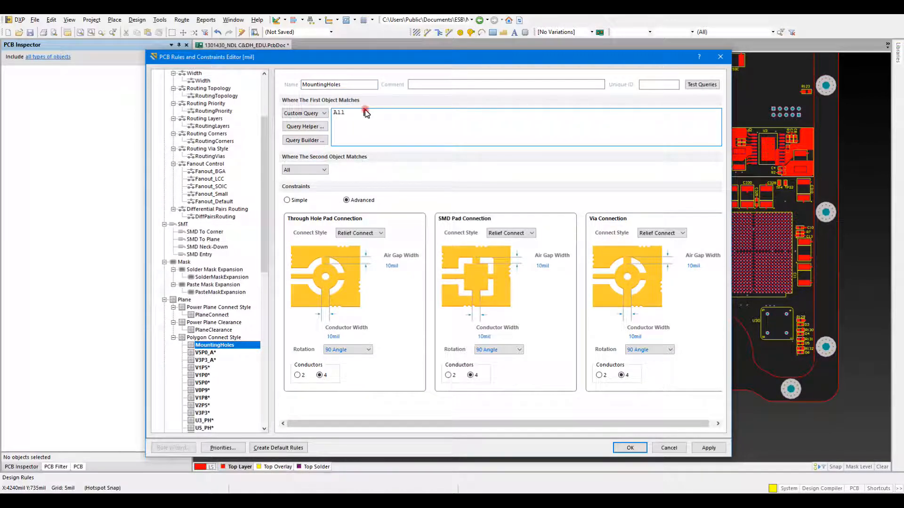
pyautogui.write('Nam')
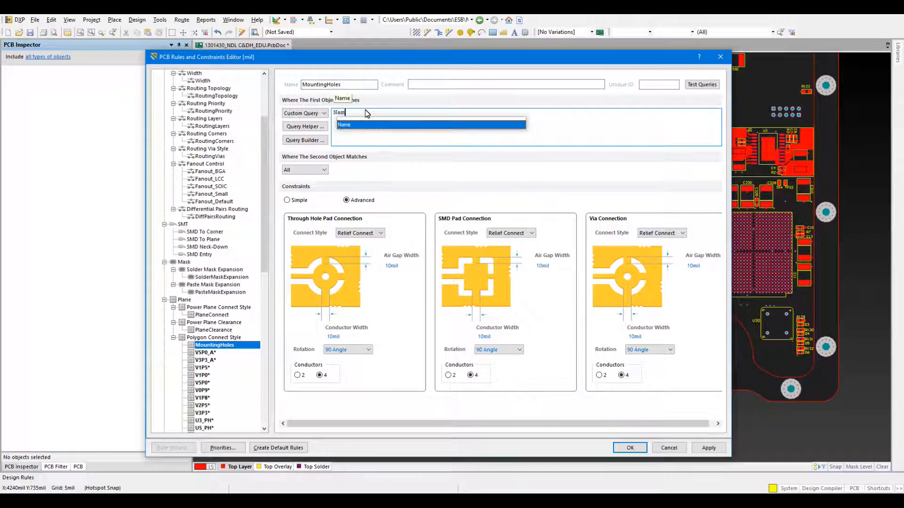
pyautogui.write('e L')
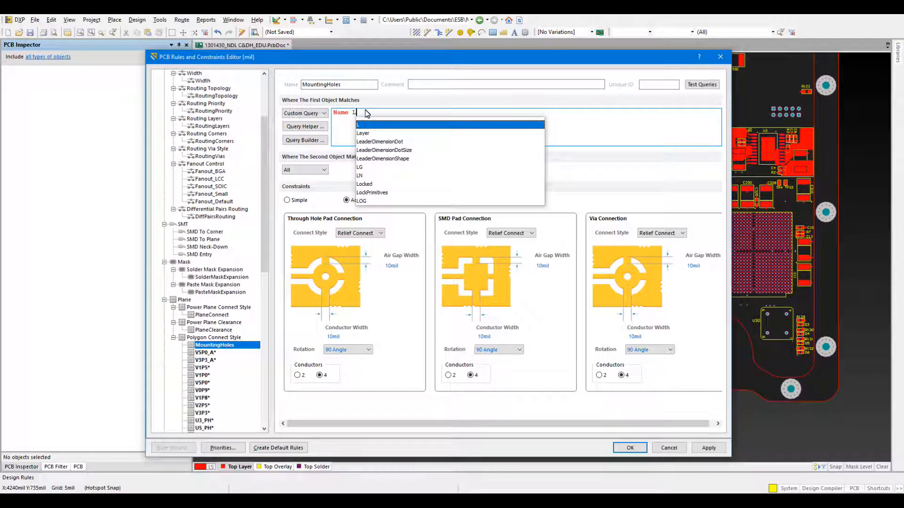
pyautogui.write("ike 'M?*")
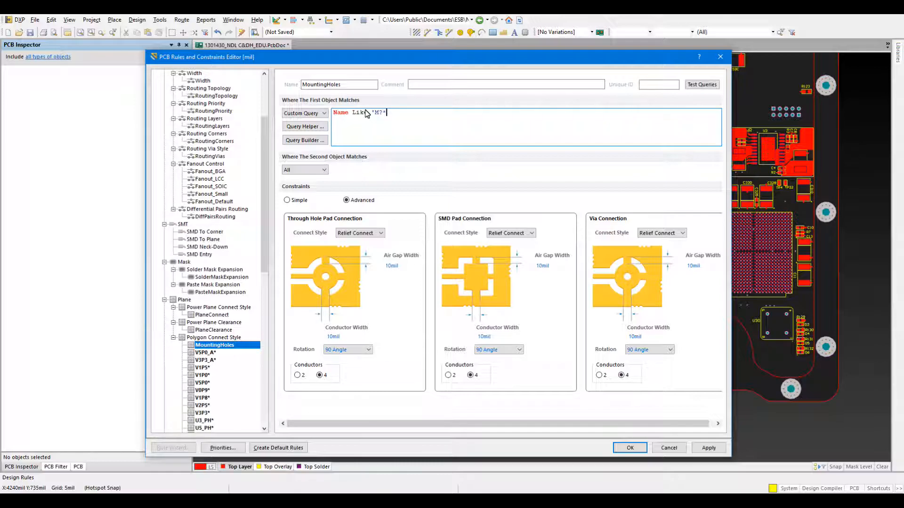
# Match the second object of the MountingHoles rule to the net CGND.
pyautogui.click(313, 170)
pyautogui.click(315, 185)
pyautogui.click(350, 171)
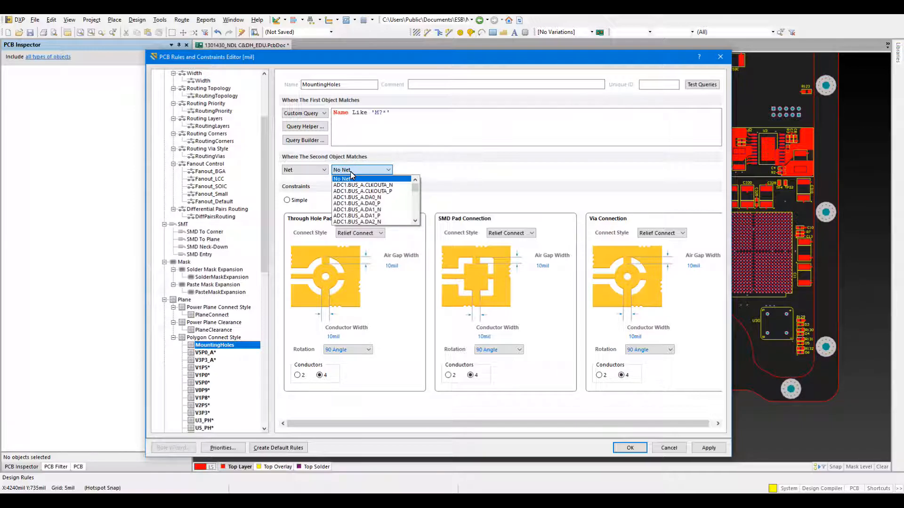
pyautogui.write('cgnd')
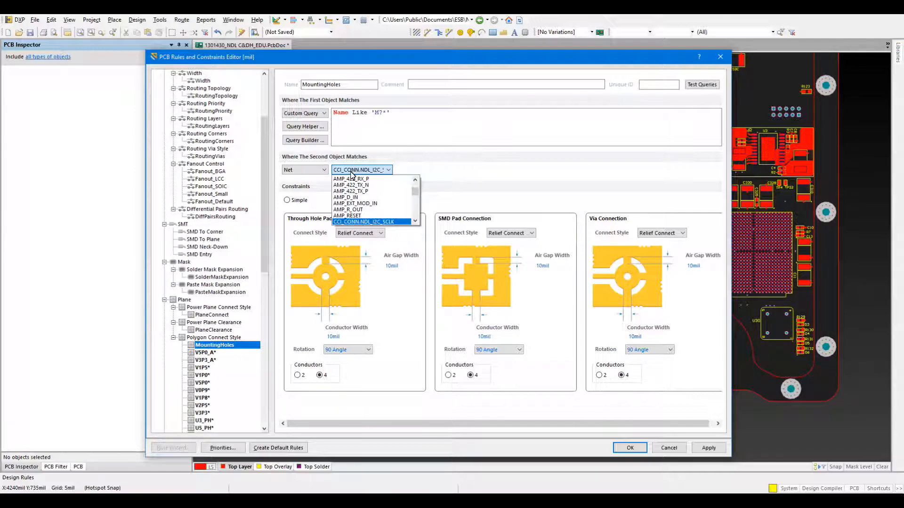
pyautogui.press('Return')
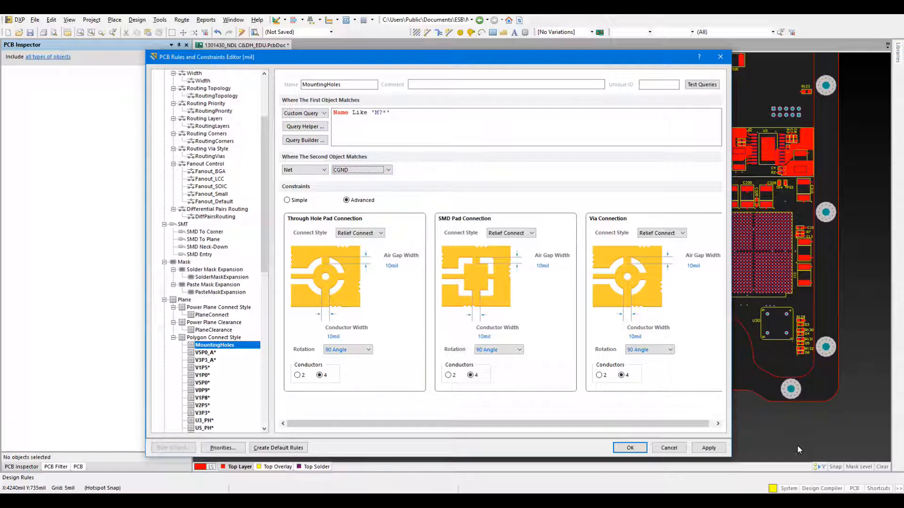
# Give the MountingHoles rule simple constraints with the Direct Connect style, and apply the design rule changes.
pyautogui.click(299, 201)
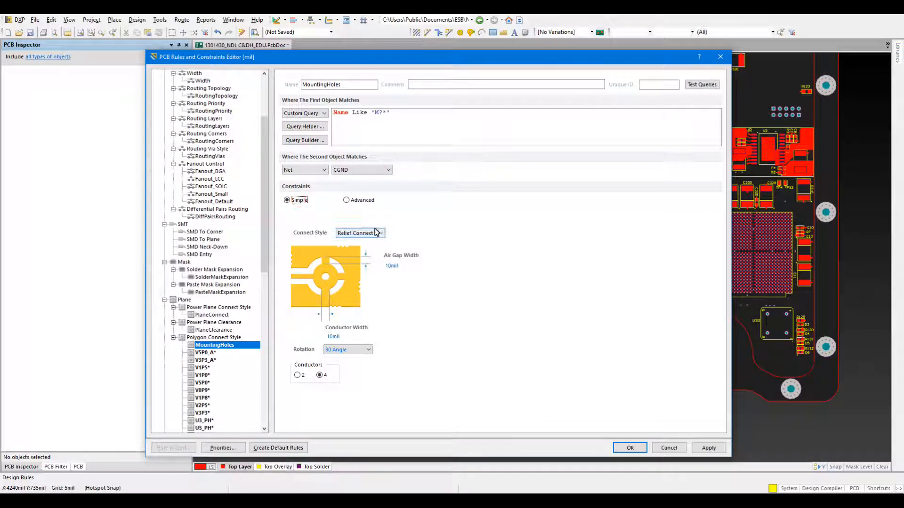
pyautogui.click(360, 233)
pyautogui.click(363, 248)
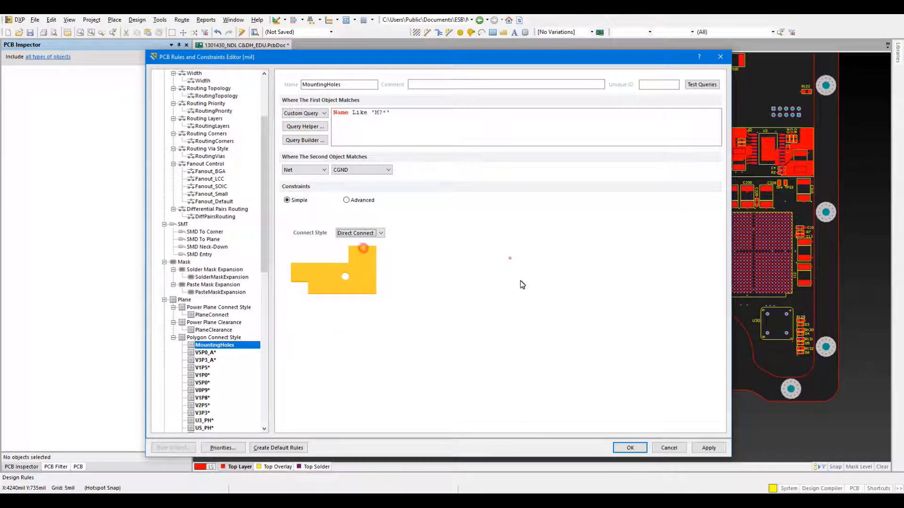
pyautogui.click(708, 447)
pyautogui.click(632, 447)
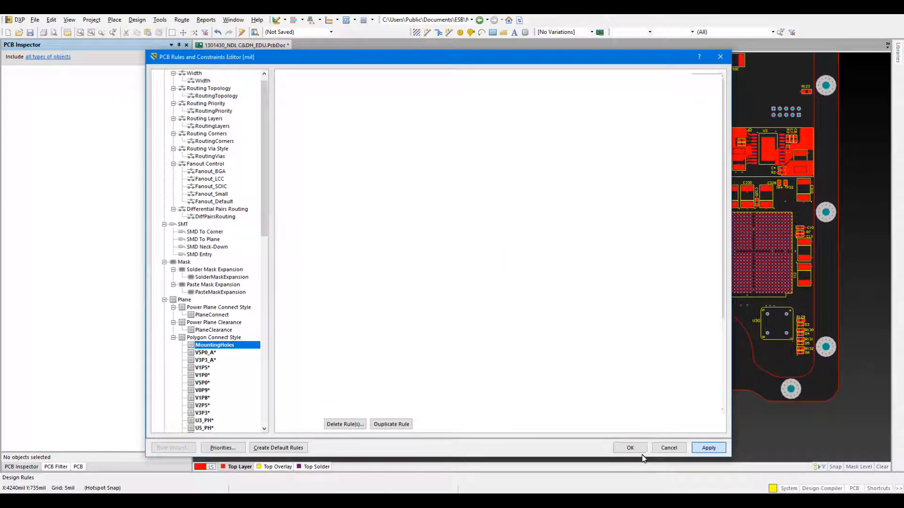
# Examine the mounting holes and the area between the inner and outer outlines along the lower part of the board.
pyautogui.keyDown('ctrl'); pyautogui.scroll(6, 345, 389); pyautogui.keyUp('ctrl')
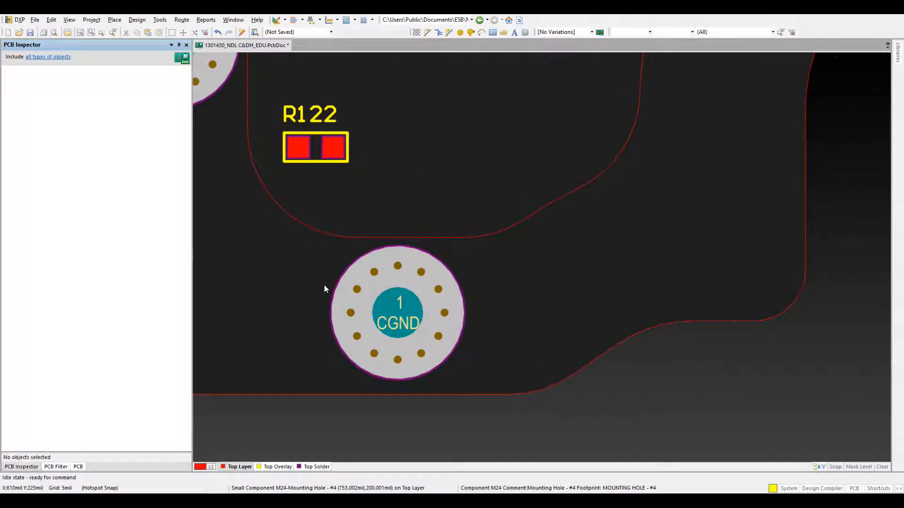
pyautogui.keyDown('ctrl'); pyautogui.scroll(-3, 564, 268); pyautogui.keyUp('ctrl')
pyautogui.moveTo(577, 271); pyautogui.dragTo(291, 348, button='right')
pyautogui.moveTo(645, 266); pyautogui.dragTo(328, 283, button='right')
pyautogui.keyDown('ctrl'); pyautogui.scroll(-4, 474, 290); pyautogui.keyUp('ctrl')
pyautogui.moveTo(671, 288); pyautogui.dragTo(787, 384, button='right')
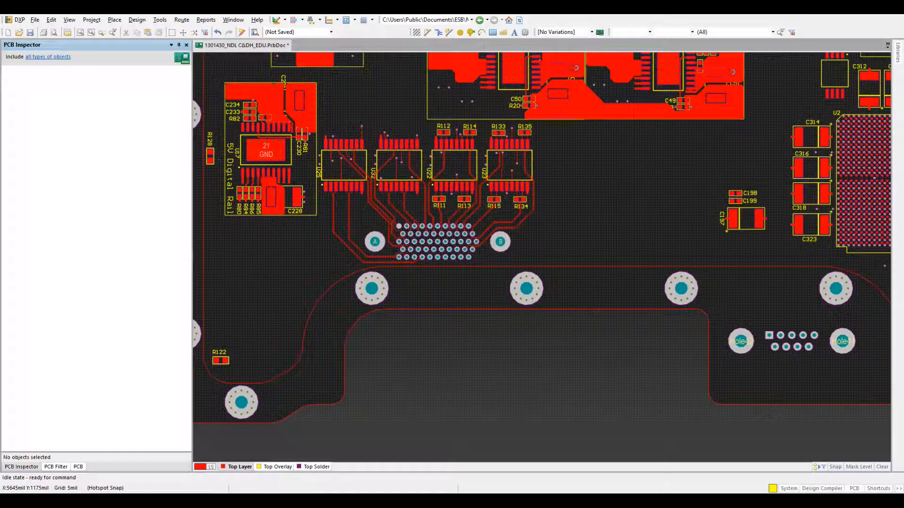
pyautogui.moveTo(619, 334); pyautogui.dragTo(668, 341, button='right')
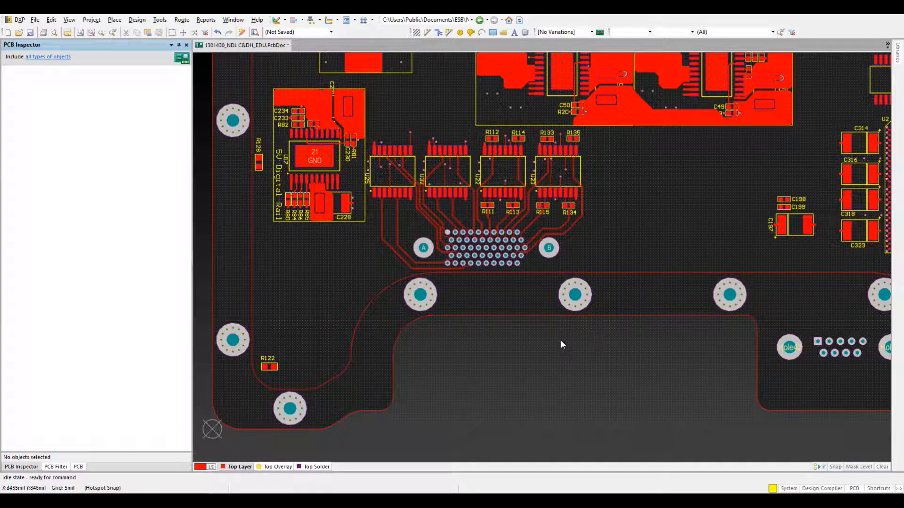
pyautogui.keyDown('ctrl'); pyautogui.scroll(5, 383, 345); pyautogui.keyUp('ctrl')
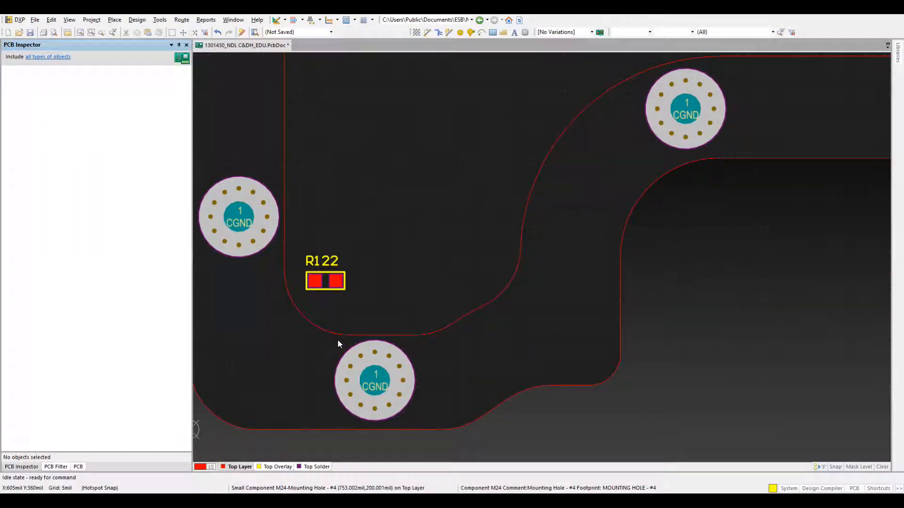
pyautogui.moveTo(331, 351); pyautogui.dragTo(381, 342, button='right')
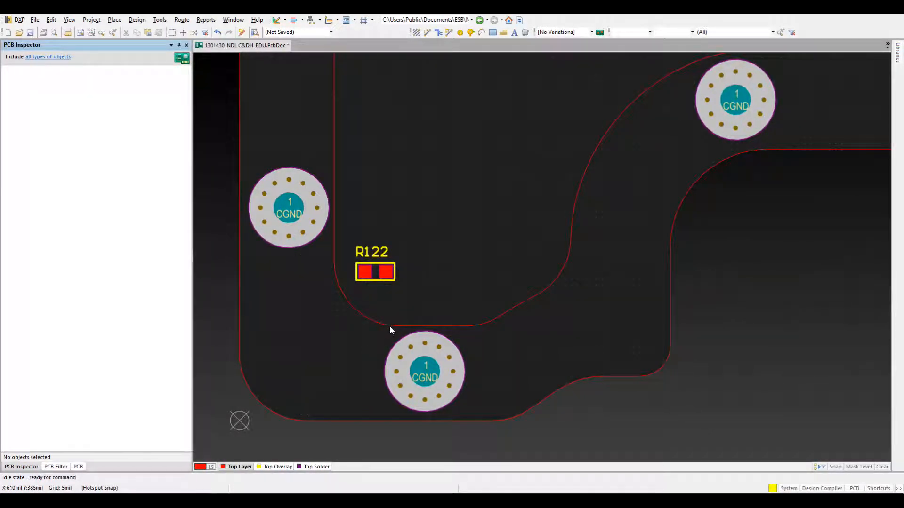
pyautogui.moveTo(523, 328); pyautogui.dragTo(458, 329, button='right')
pyautogui.keyDown('ctrl'); pyautogui.scroll(-3, 536, 351); pyautogui.keyUp('ctrl')
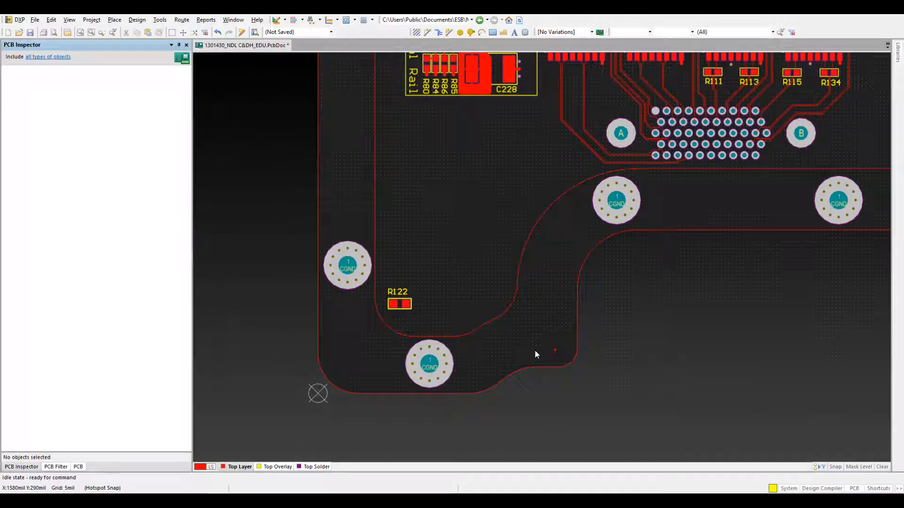
pyautogui.moveTo(555, 350); pyautogui.dragTo(464, 354, button='right')
pyautogui.keyDown('ctrl'); pyautogui.scroll(-1, 464, 356); pyautogui.keyUp('ctrl')
# Reopen the design rules and add a new electrical Clearance rule.
pyautogui.press('d')
pyautogui.press('r')
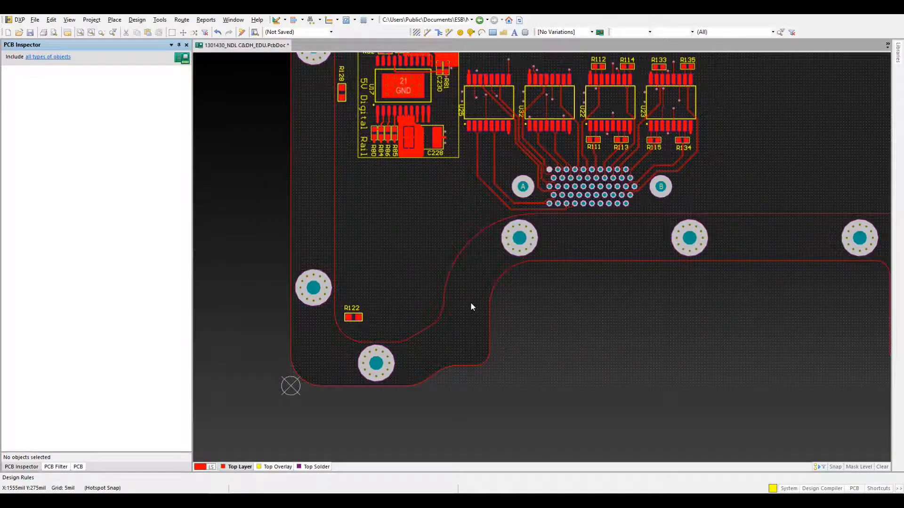
pyautogui.scroll(4, 211, 239)
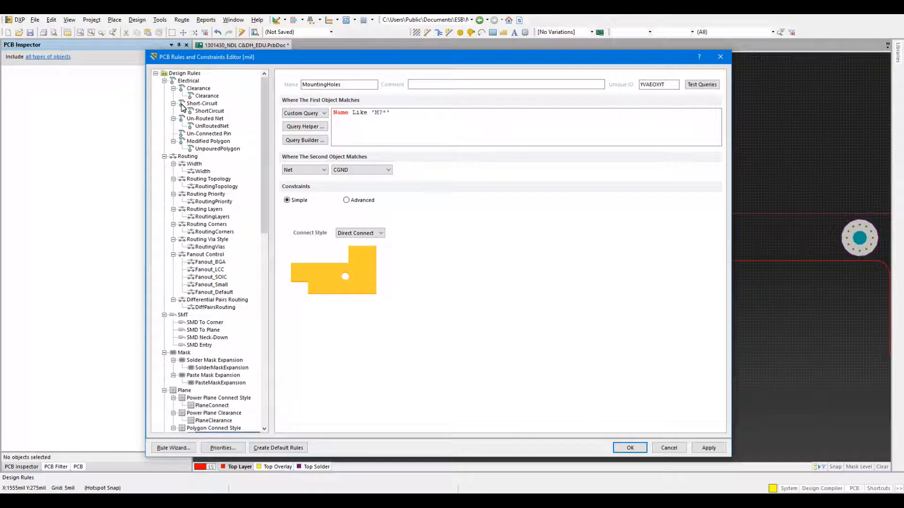
pyautogui.click(197, 89)
pyautogui.rightClick(201, 88)
pyautogui.click(226, 91)
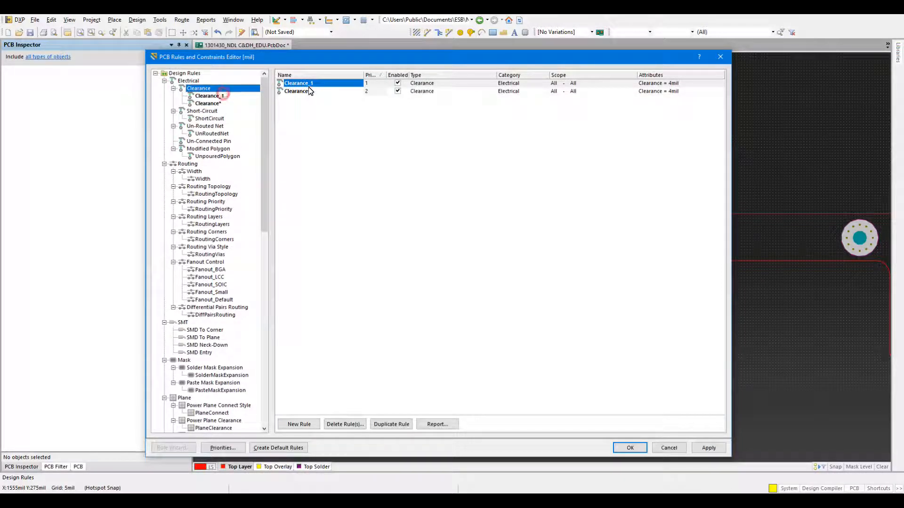
# Name the new clearance rule THERMALPOUR and match its first object to the net CGND.
pyautogui.doubleClick(309, 85)
pyautogui.doubleClick(340, 87)
pyautogui.write('THERMALPOUR')
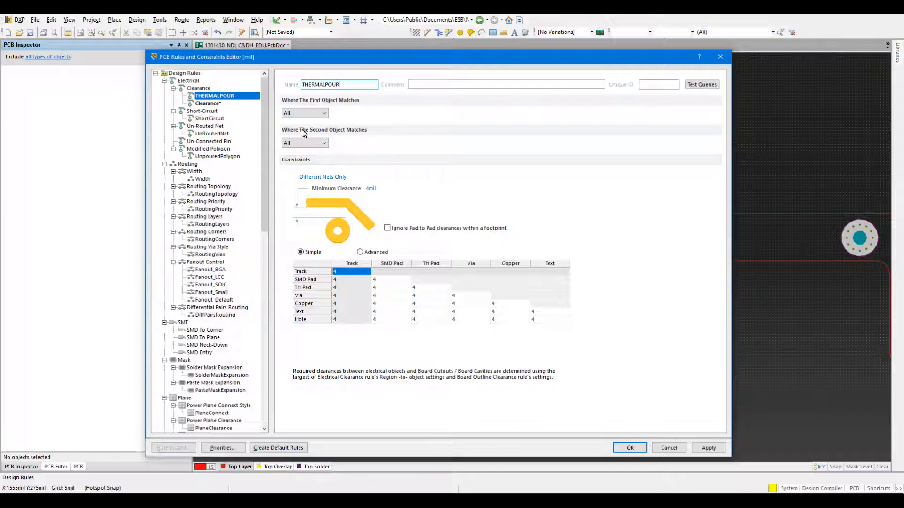
pyautogui.click(305, 113)
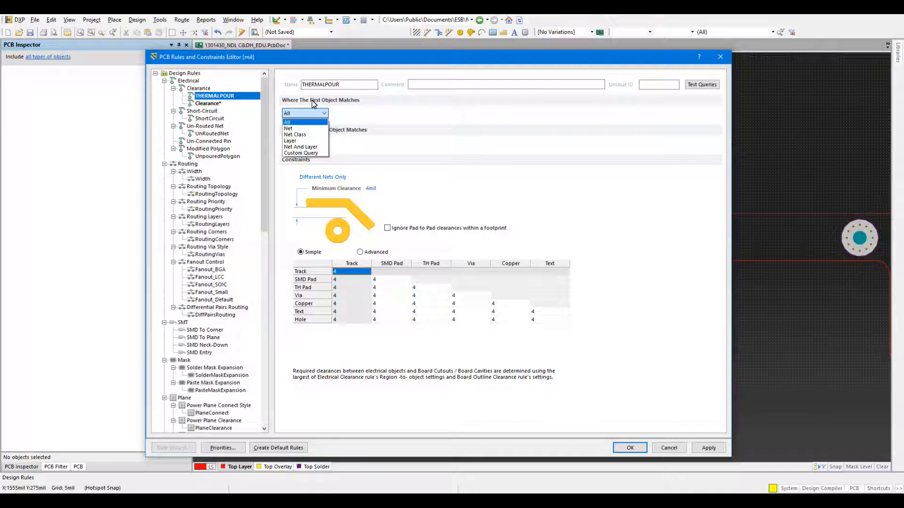
pyautogui.click(311, 128)
pyautogui.click(362, 114)
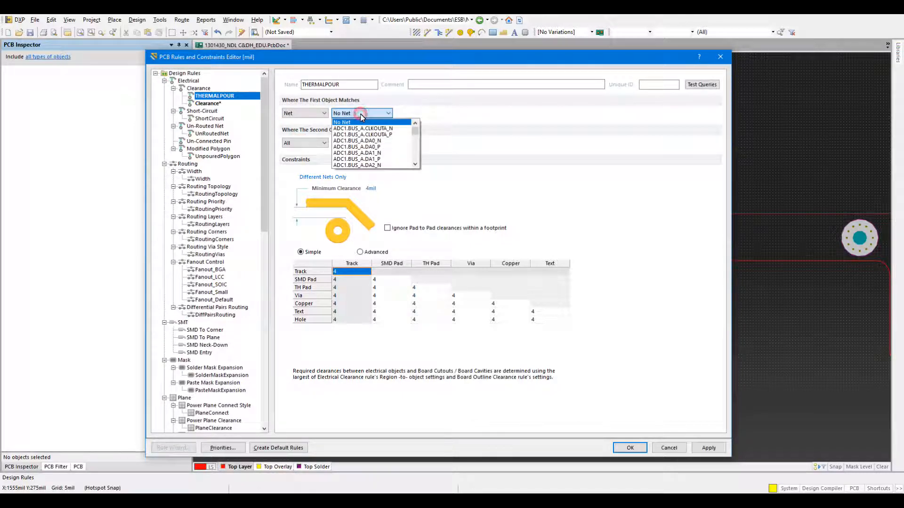
pyautogui.write('CGND')
pyautogui.press('Return')
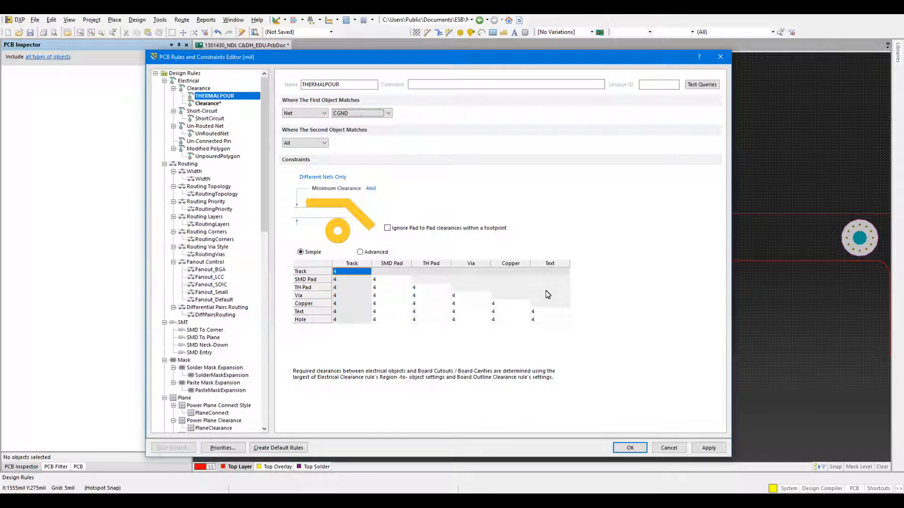
# Set the rule's copper-to-track, copper-to-via and copper-to-copper clearances to 0.001 mil, and apply the design rule changes.
pyautogui.click(354, 304)
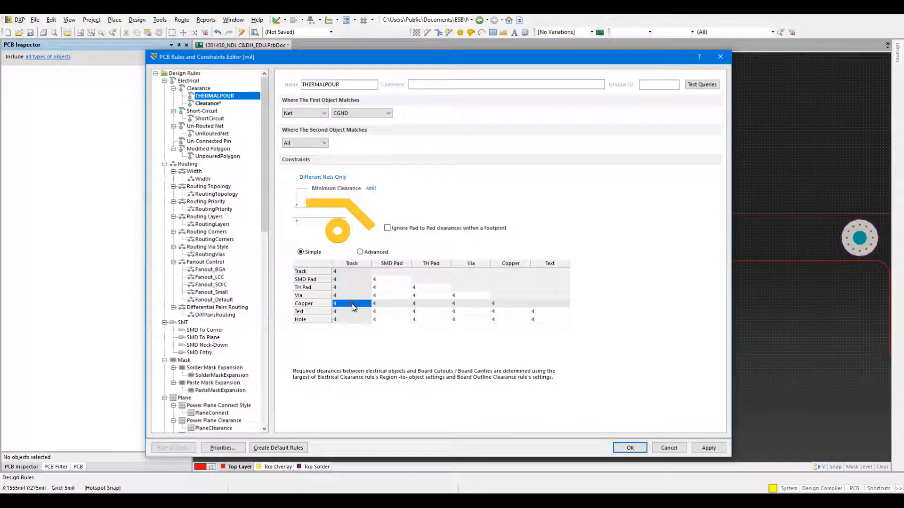
pyautogui.click(334, 304)
pyautogui.write('.001')
pyautogui.doubleClick(338, 304)
pyautogui.click(475, 305)
pyautogui.write('0.001')
pyautogui.click(503, 304)
pyautogui.write('0.001')
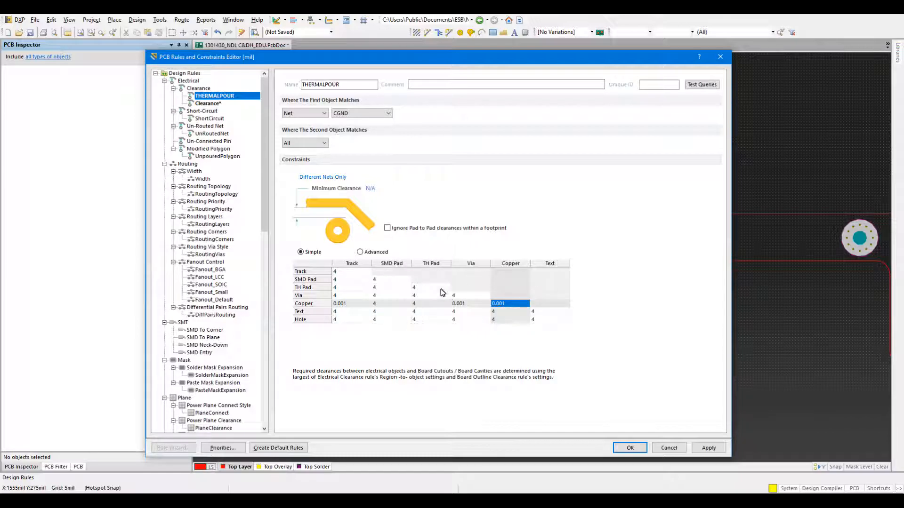
pyautogui.click(709, 448)
pyautogui.click(629, 447)
# Select all top-layer outline primitives with the filter OnTopLayer and ((Width = AsMils(0.005)) or (Width = AsMils(0.006))).
pyautogui.moveTo(573, 343); pyautogui.dragTo(681, 347, button='right')
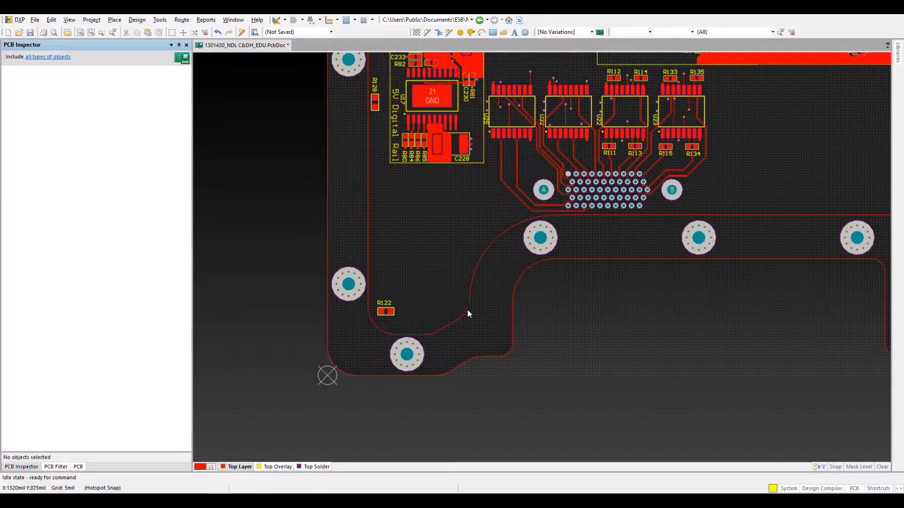
pyautogui.keyDown('ctrl'); pyautogui.scroll(3, 468, 310); pyautogui.keyUp('ctrl')
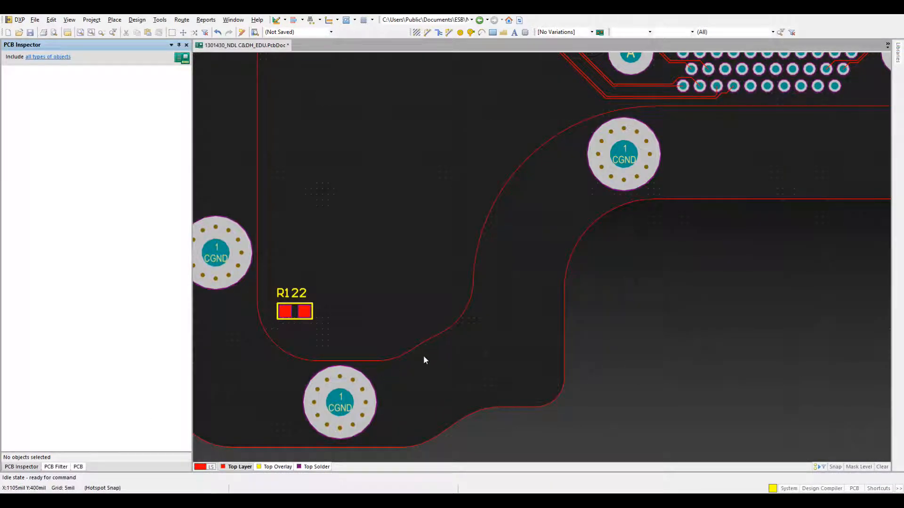
pyautogui.click(431, 337)
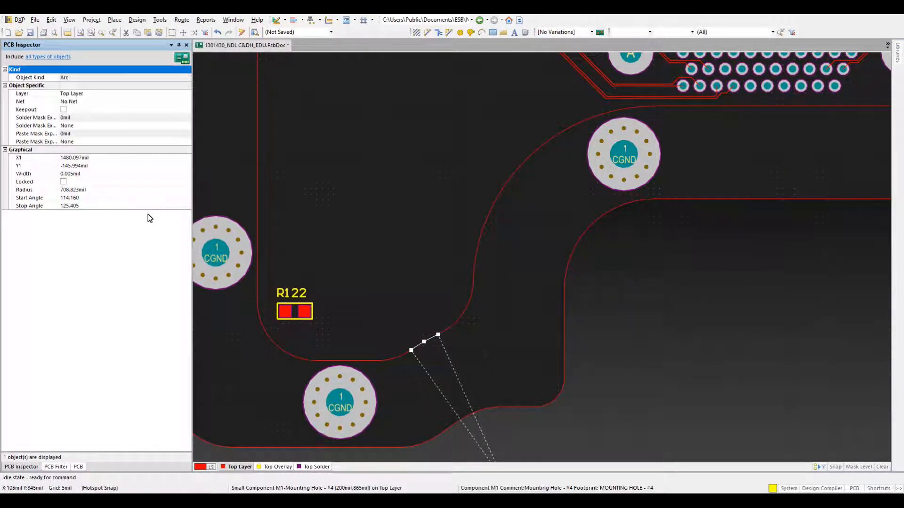
pyautogui.click(523, 408)
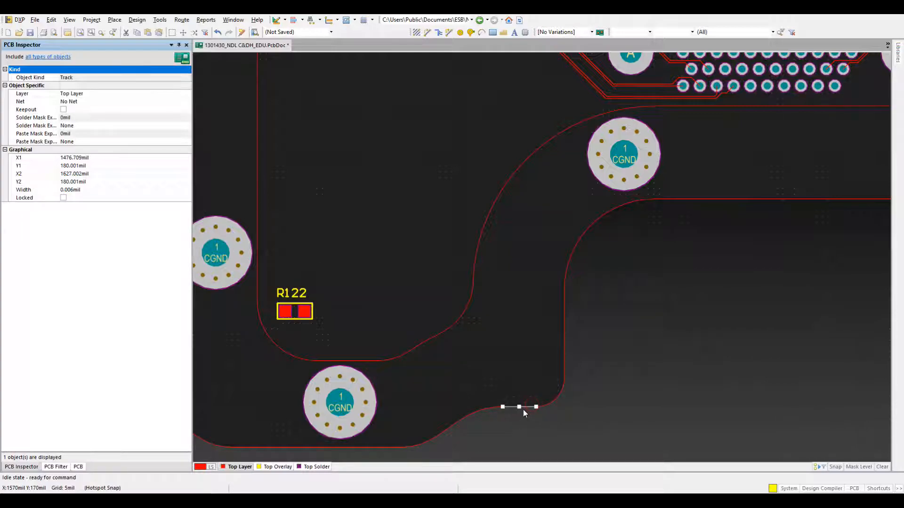
pyautogui.click(63, 467)
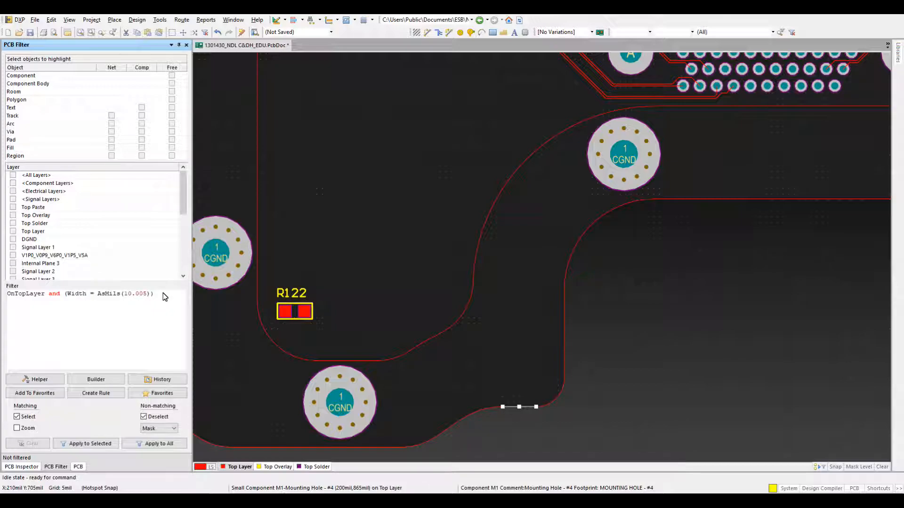
pyautogui.write('(')
pyautogui.write('Width as')
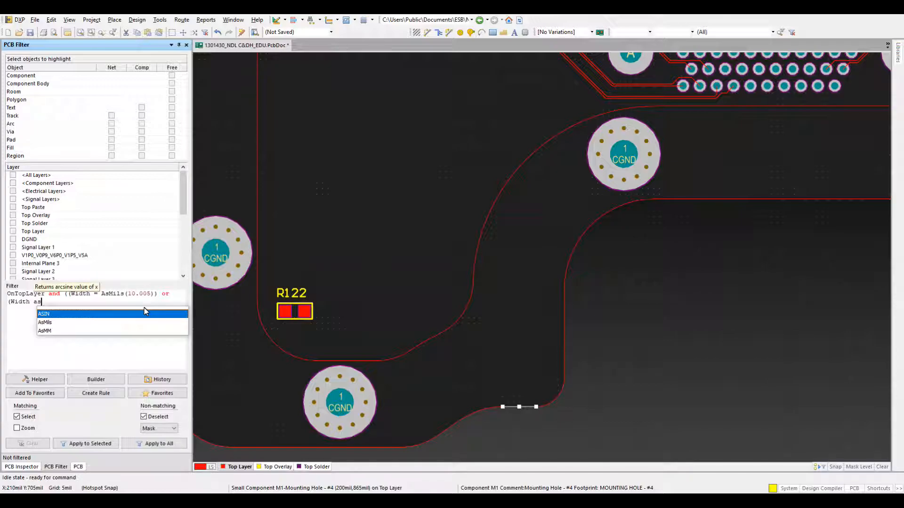
pyautogui.press('BackSpace')
pyautogui.write('= AsMils(0.006')
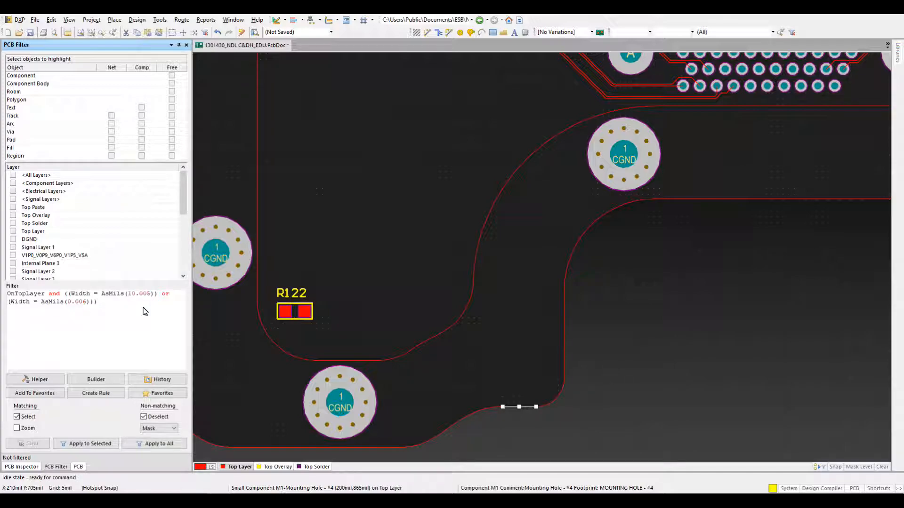
pyautogui.press('BackSpace')
pyautogui.click(159, 444)
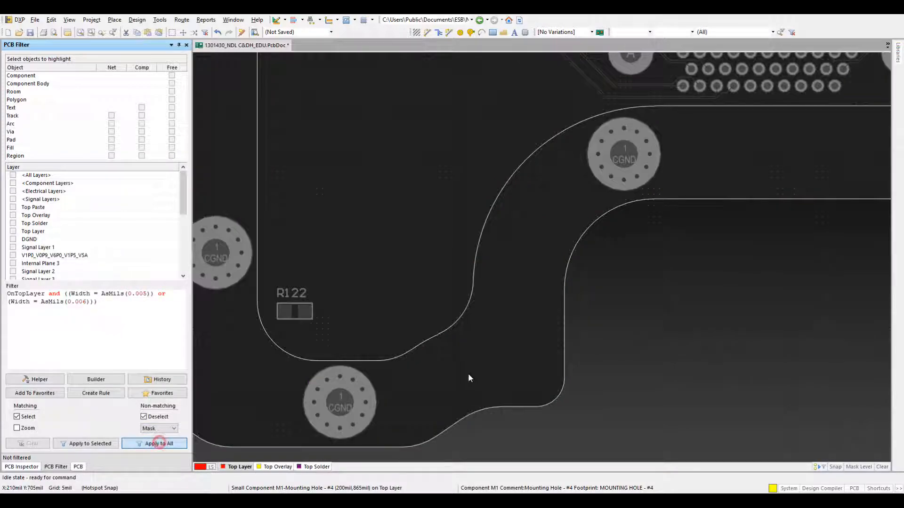
# Create a polygon from the selected inner and outer outline primitives, and clear the selection and filter.
pyautogui.keyDown('ctrl'); pyautogui.scroll(-3, 489, 385); pyautogui.keyUp('ctrl')
pyautogui.keyDown('ctrl'); pyautogui.scroll(-5, 555, 319); pyautogui.keyUp('ctrl')
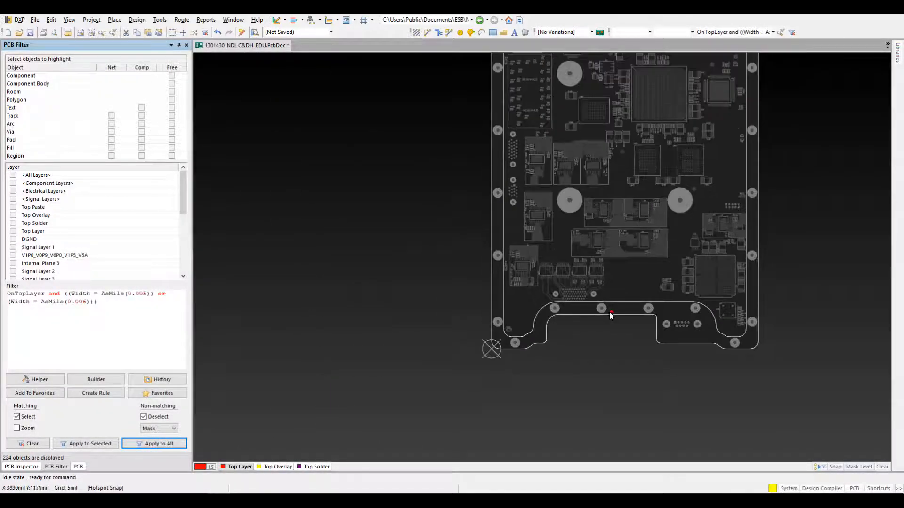
pyautogui.keyDown('ctrl'); pyautogui.scroll(5, 561, 371); pyautogui.keyUp('ctrl')
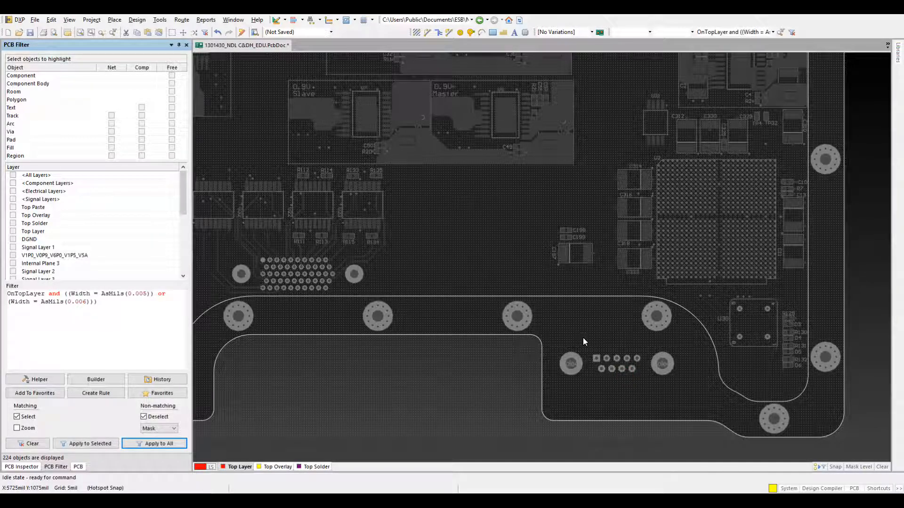
pyautogui.press('t')
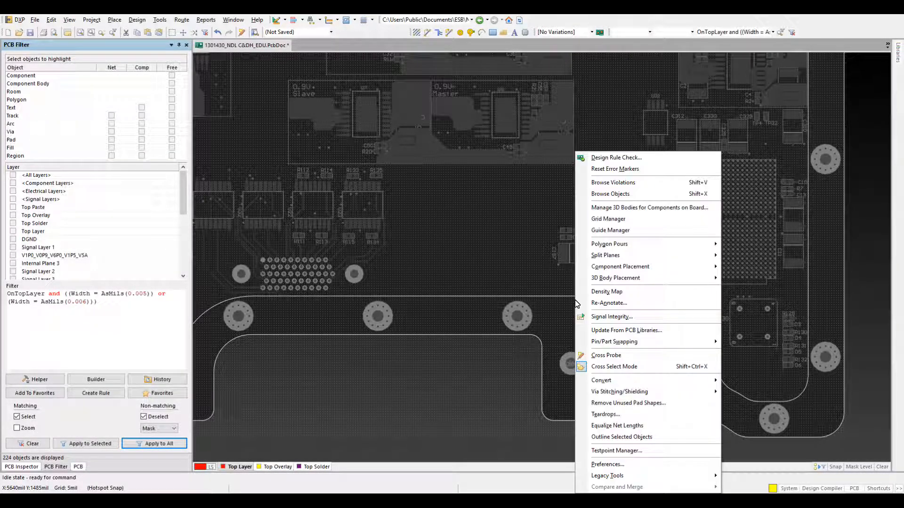
pyautogui.moveTo(612, 382)
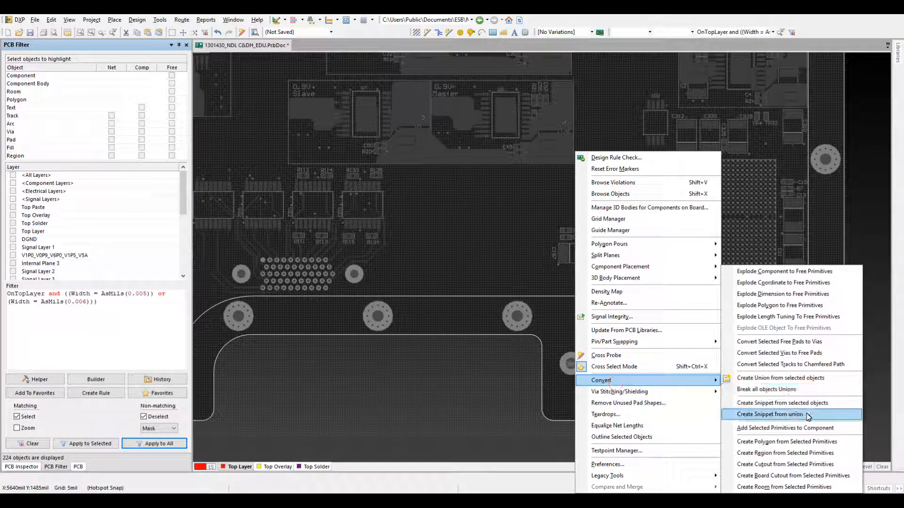
pyautogui.click(825, 444)
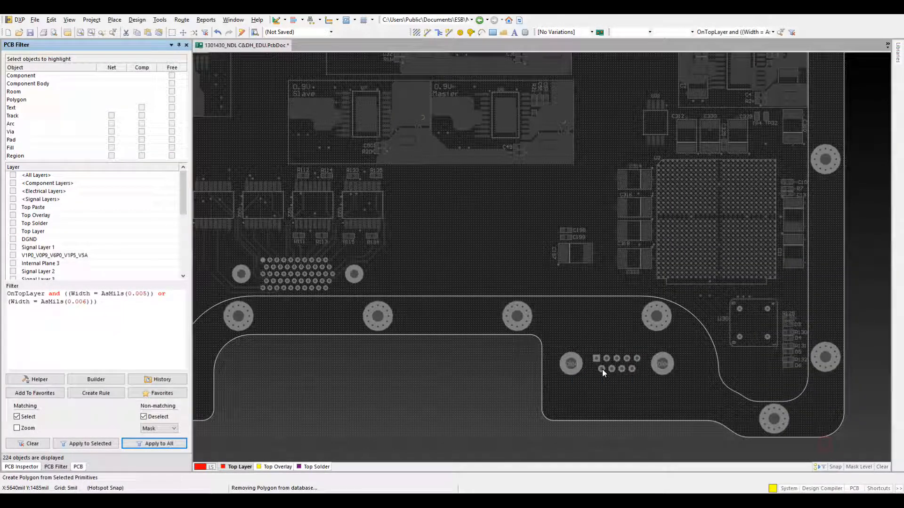
pyautogui.click(580, 334)
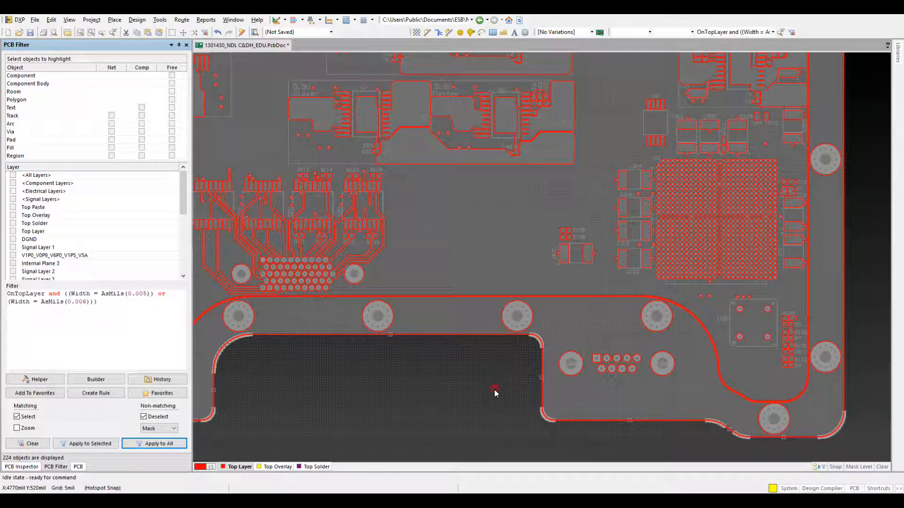
pyautogui.click(504, 385)
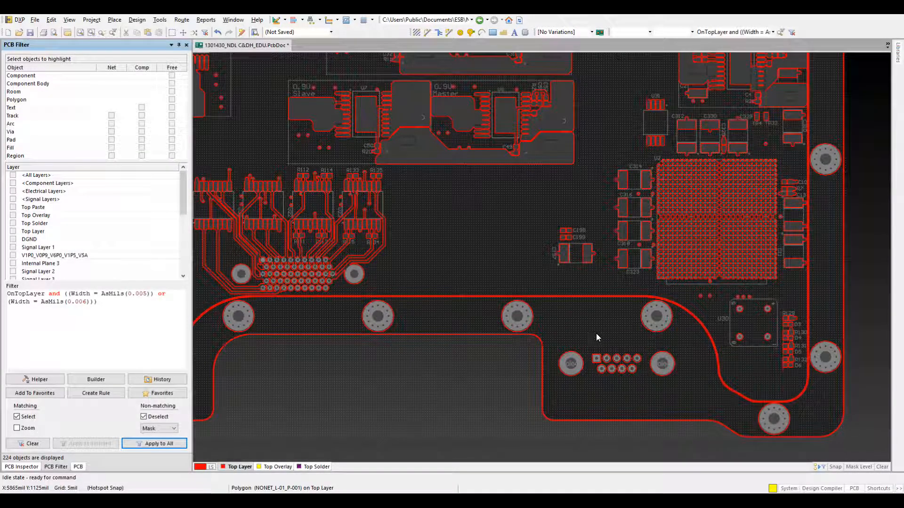
pyautogui.hotkey('shift', 'c')
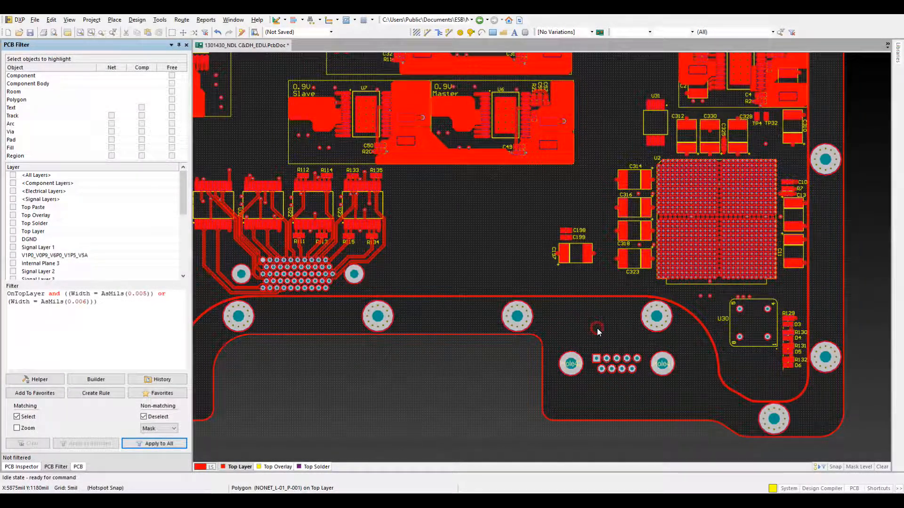
# Give the new polygon pour a Solid (Copper Regions) fill, connect it to the net CGND and enable auto naming.
pyautogui.click(517, 273)
pyautogui.doubleClick(517, 273)
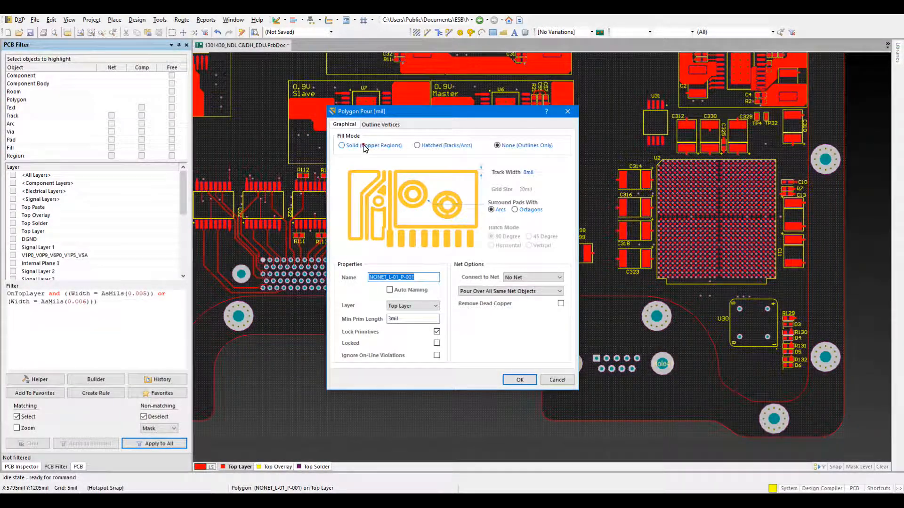
pyautogui.click(348, 146)
pyautogui.click(539, 277)
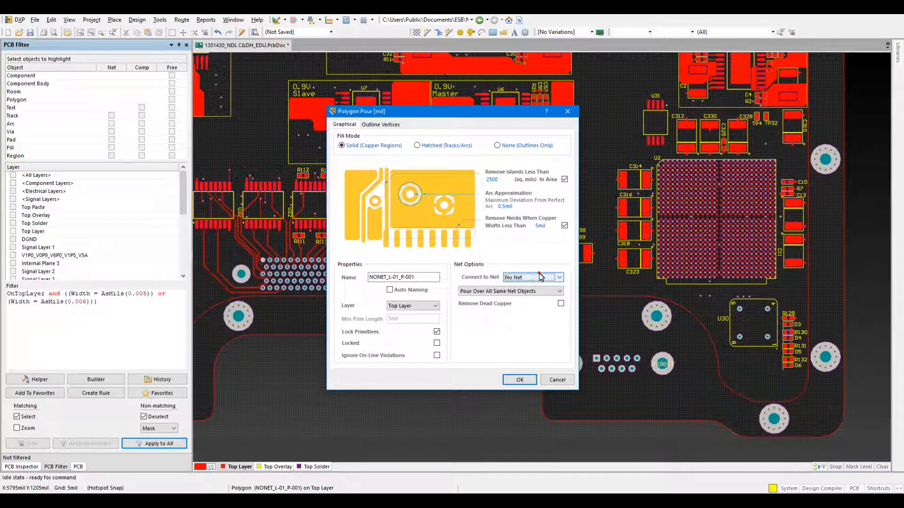
pyautogui.write('cg')
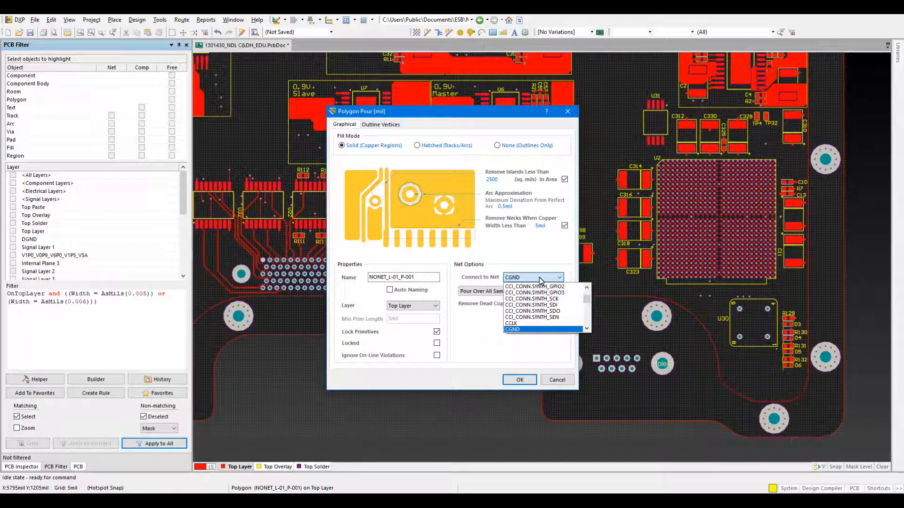
pyautogui.press('Return')
pyautogui.click(390, 290)
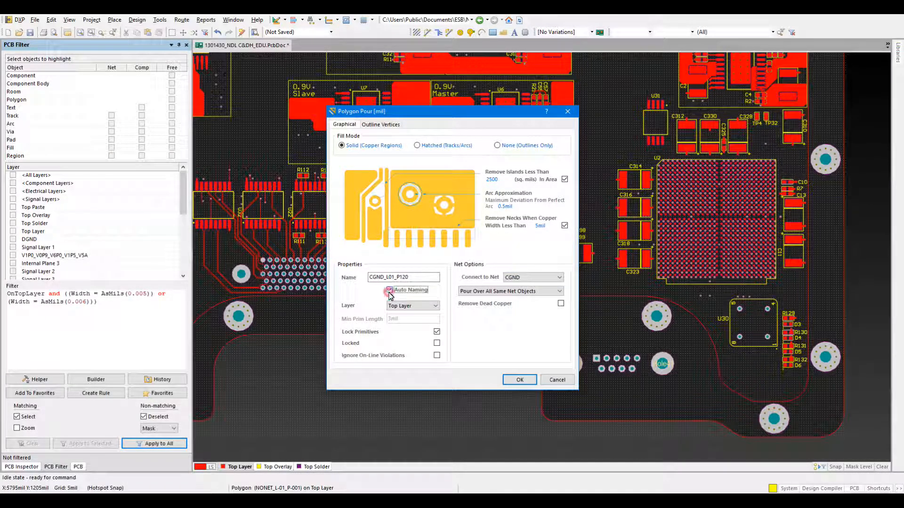
# Set the pour to remove necks narrower than 25 mil and to remove dead copper, and accept the polygon settings.
pyautogui.click(540, 226)
pyautogui.write('25')
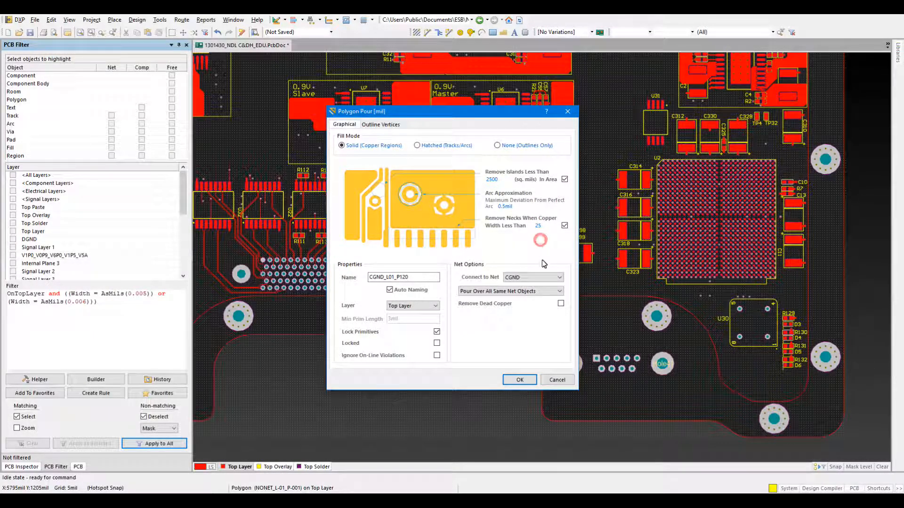
pyautogui.click(561, 304)
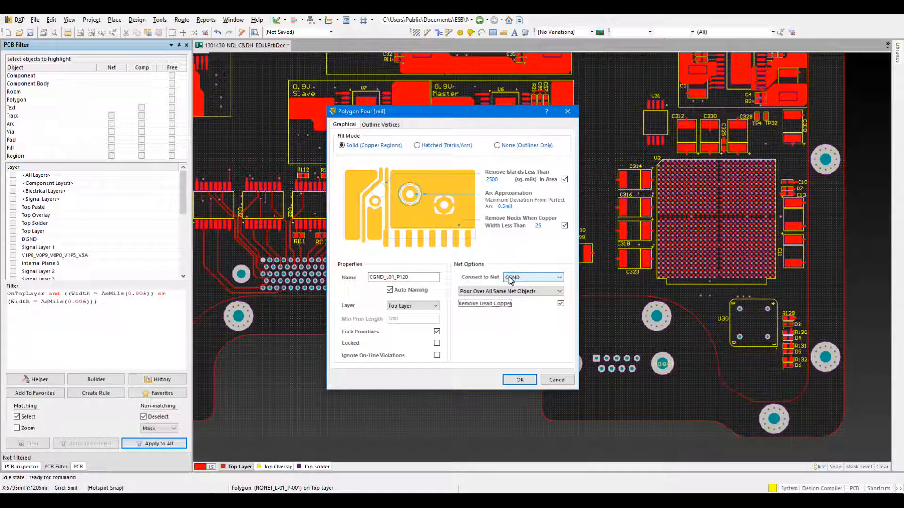
pyautogui.click(520, 380)
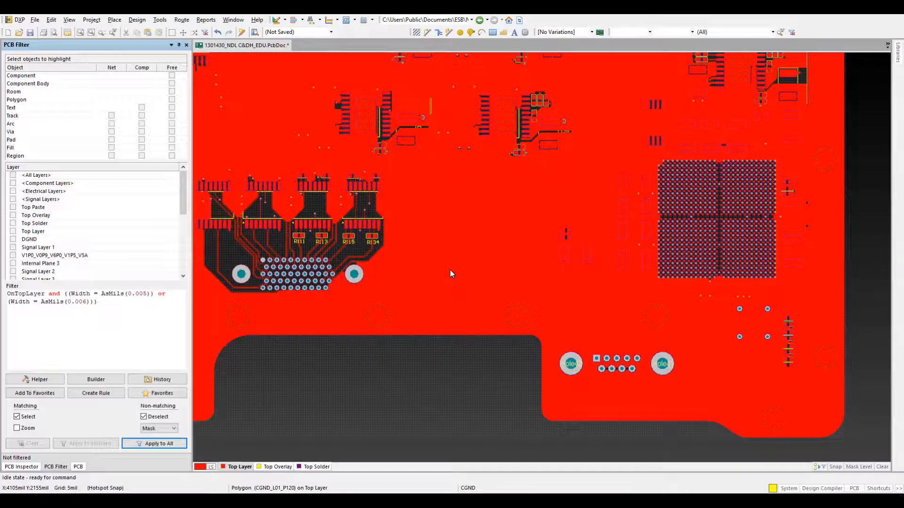
# Examine the CGND pour's coverage across the lower part of the board in 2D and 3D views.
pyautogui.click(450, 274)
pyautogui.click(458, 404)
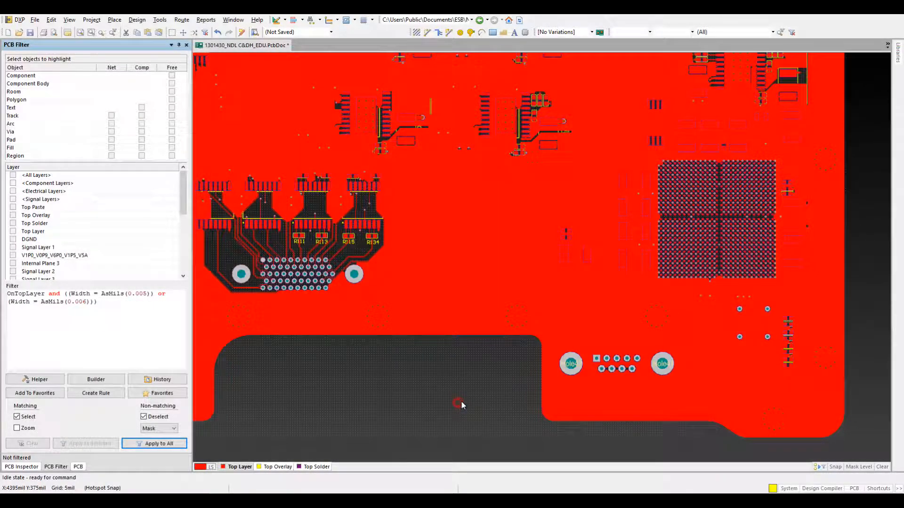
pyautogui.keyDown('ctrl'); pyautogui.scroll(-5, 485, 358); pyautogui.keyUp('ctrl')
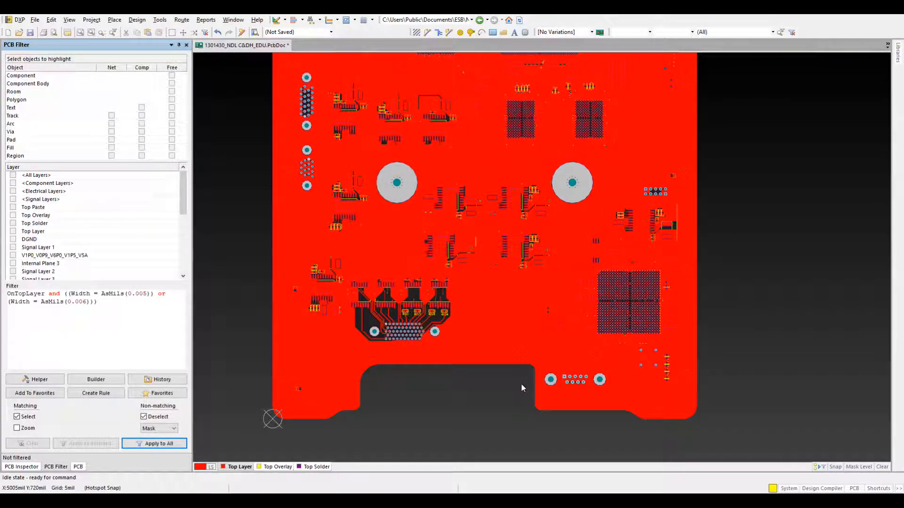
pyautogui.keyDown('ctrl'); pyautogui.scroll(3, 520, 390); pyautogui.keyUp('ctrl')
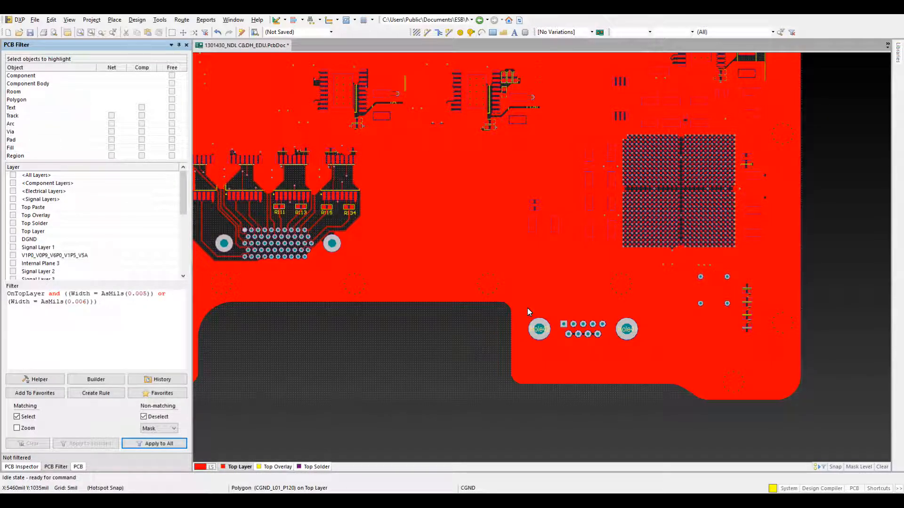
pyautogui.press('3')
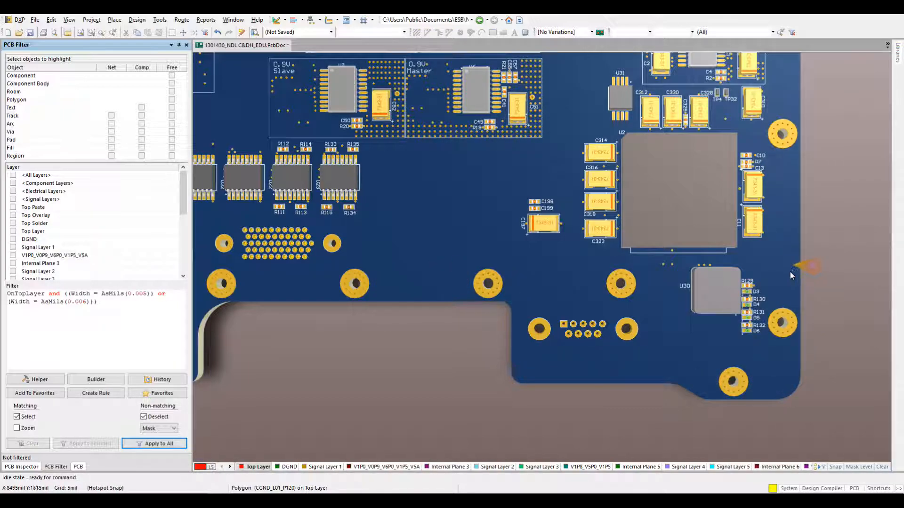
pyautogui.press('2')
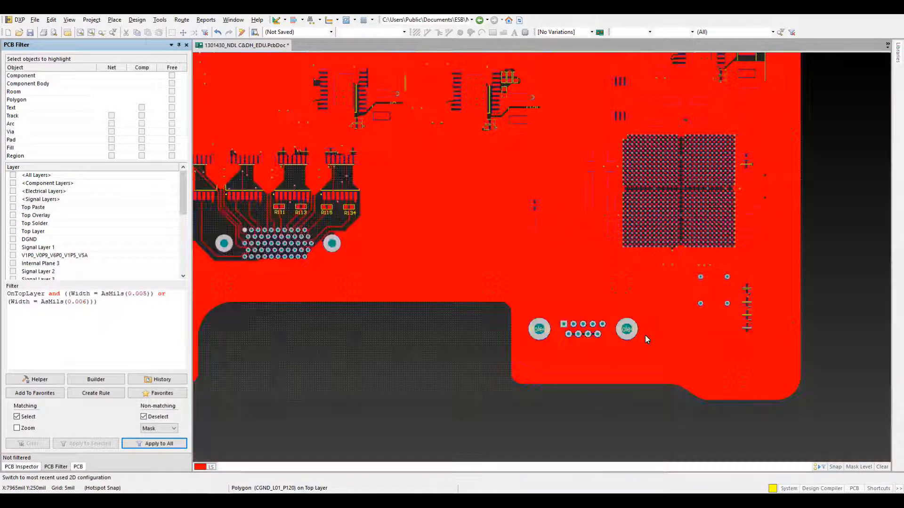
pyautogui.keyDown('ctrl'); pyautogui.scroll(1, 595, 313); pyautogui.keyUp('ctrl')
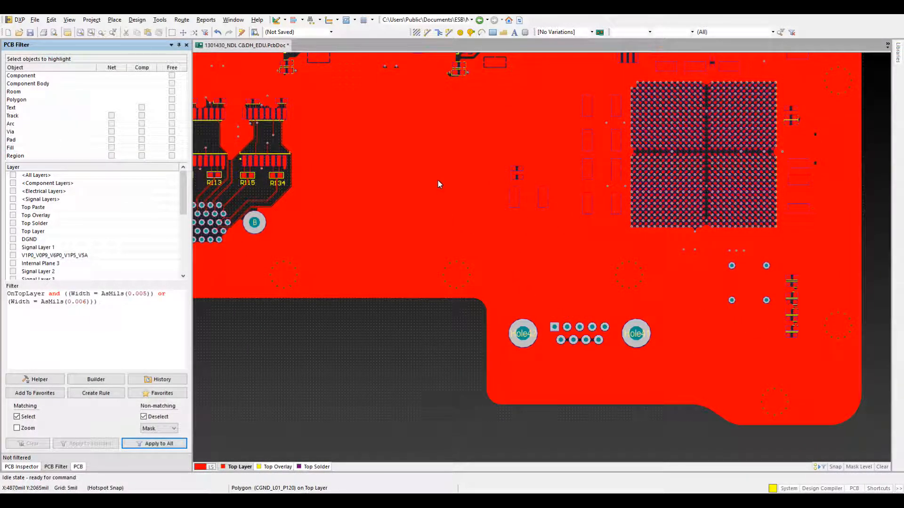
# Set the copper-to-SMD pad clearance in the THERMALPOUR clearance rule to 25 mil.
pyautogui.press('d')
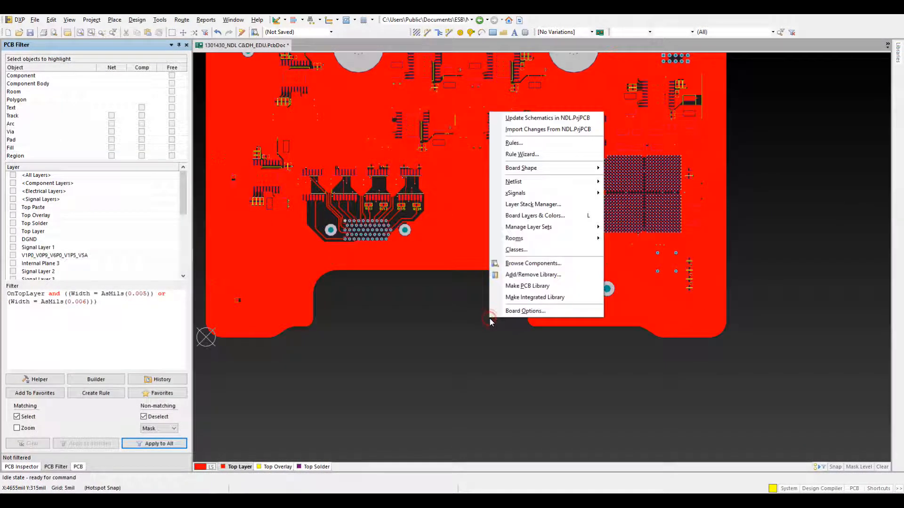
pyautogui.press('r')
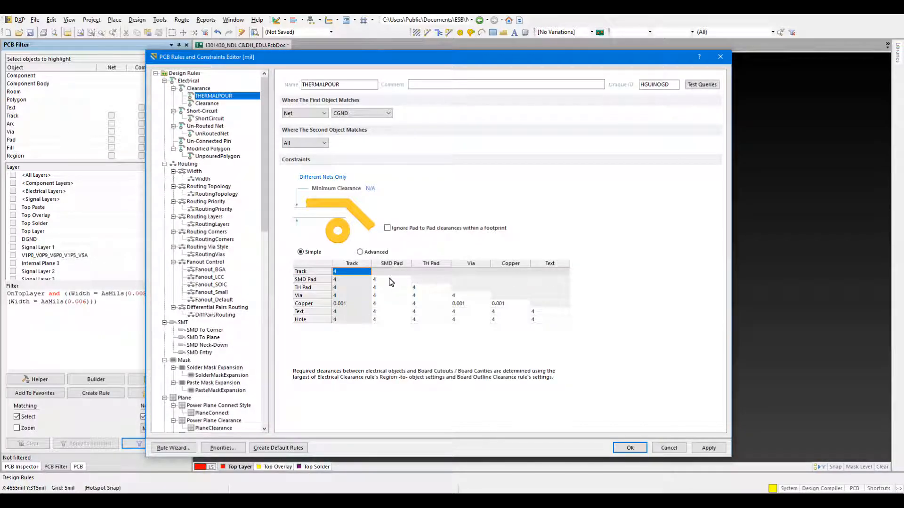
pyautogui.click(394, 304)
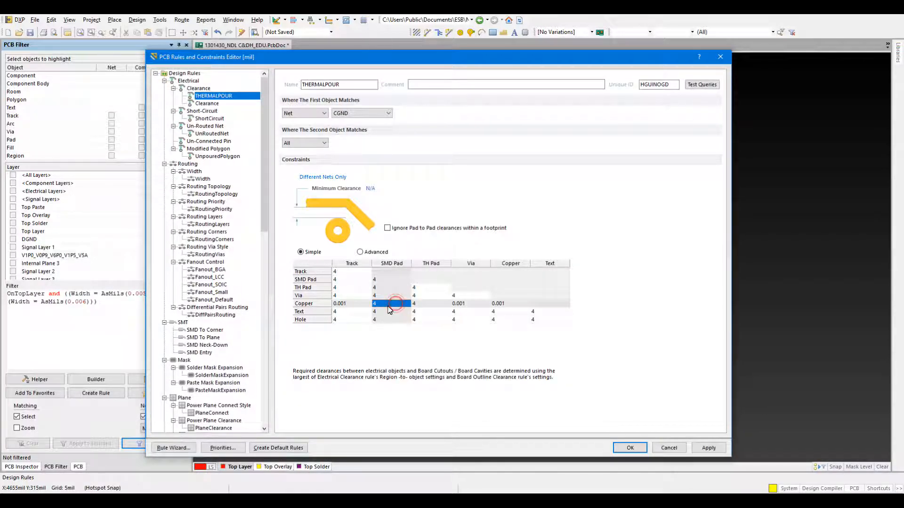
pyautogui.click(375, 305)
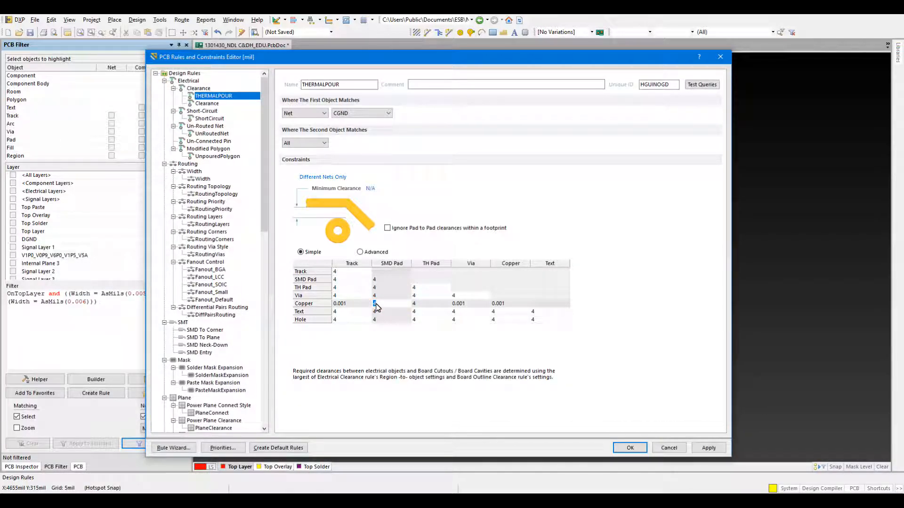
pyautogui.press('Tab')
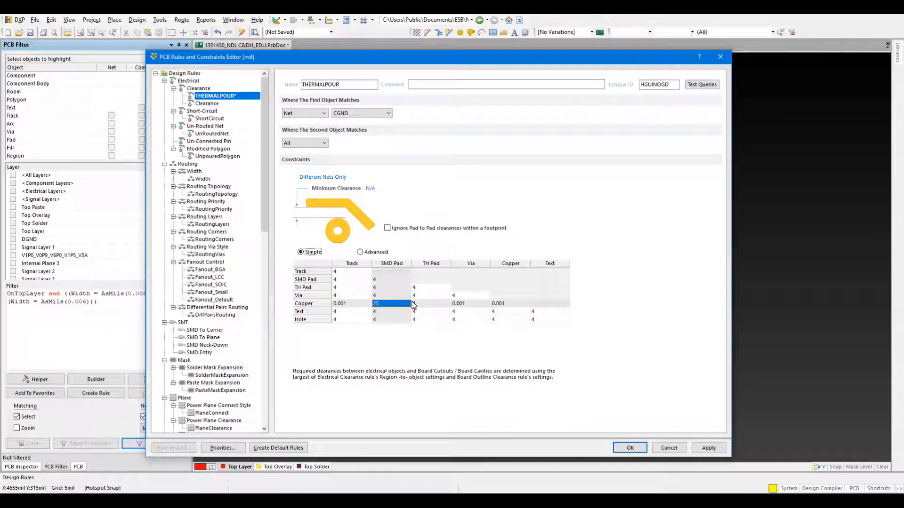
# Set the THERMALPOUR rule's copper clearances to TH pads and vias to 25 mil, and accept the rule changes.
pyautogui.click(414, 305)
pyautogui.click(417, 307)
pyautogui.write('25')
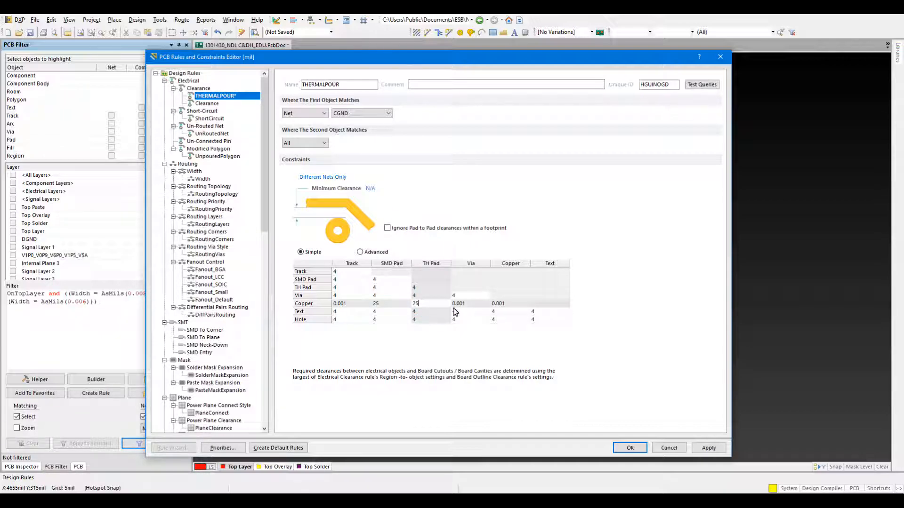
pyautogui.click(464, 305)
pyautogui.click(464, 305)
pyautogui.write('25')
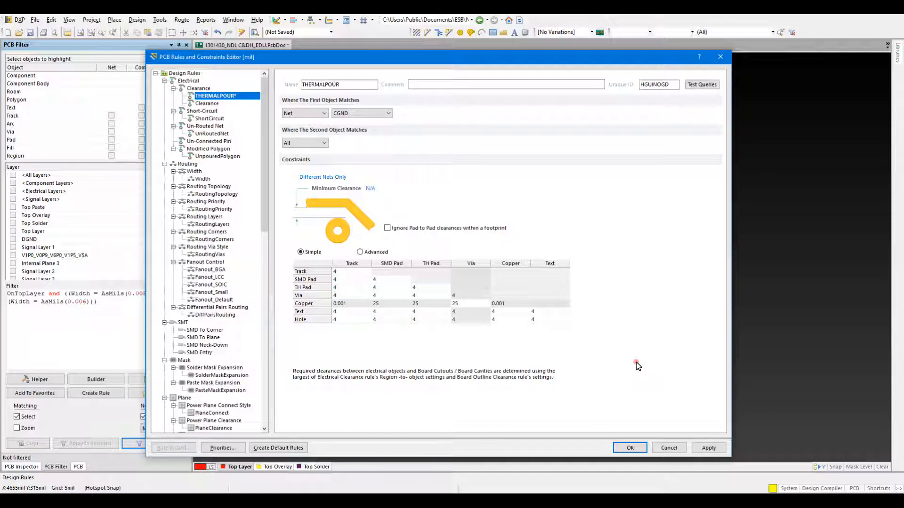
pyautogui.click(709, 448)
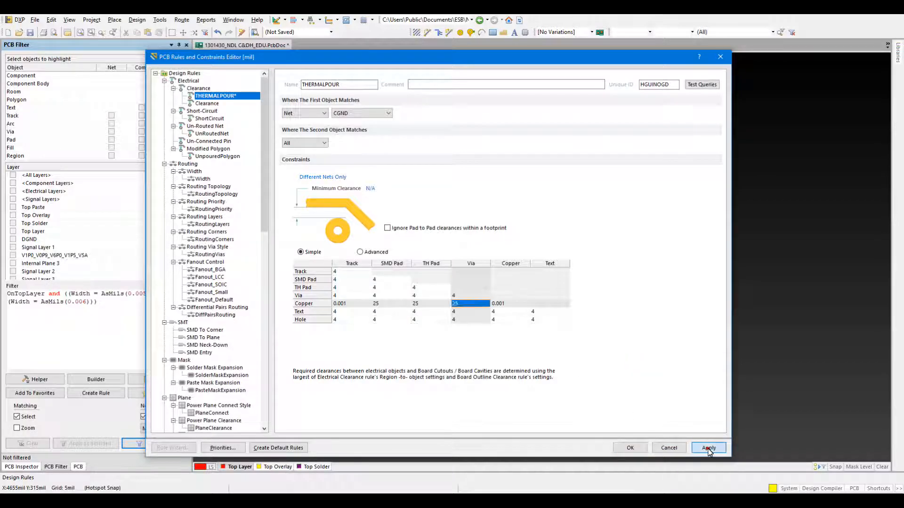
pyautogui.click(630, 448)
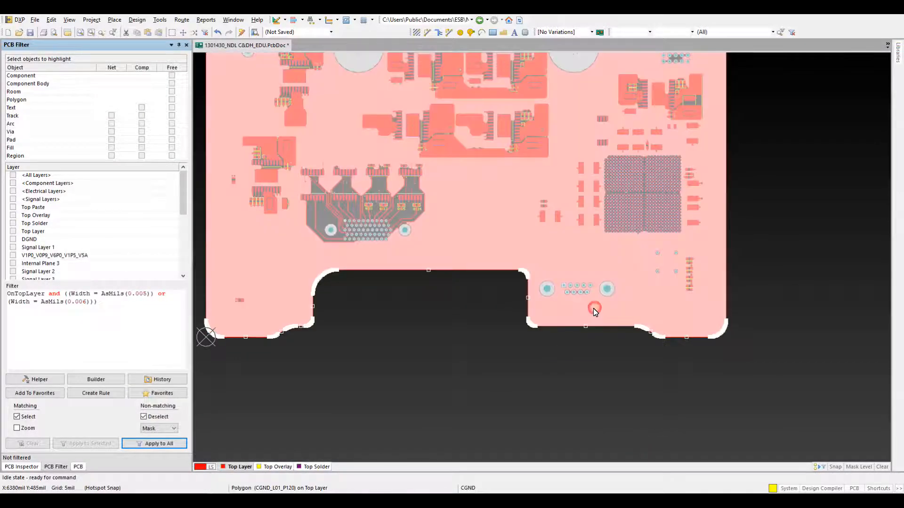
# Repour the selected CGND polygon with the changed clearances, check the gap around the nine-pin connector and clear the selection.
pyautogui.rightClick(594, 309)
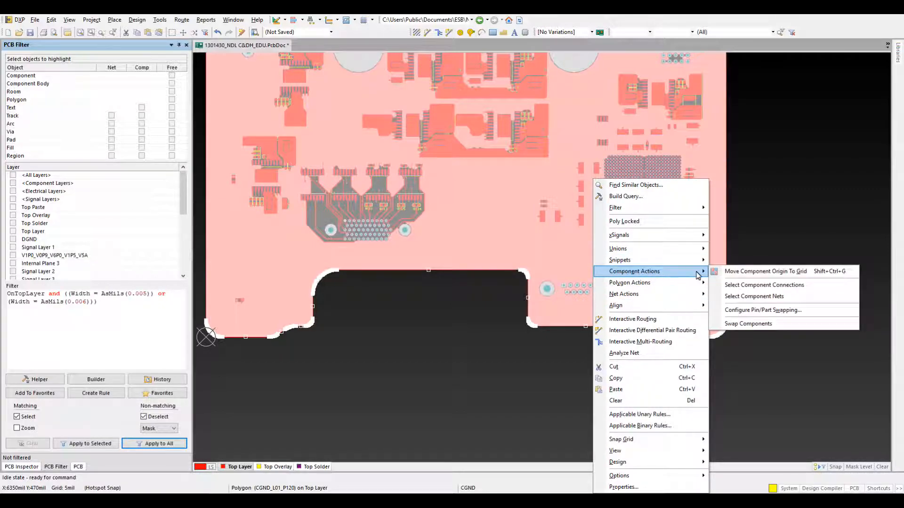
pyautogui.click(687, 283)
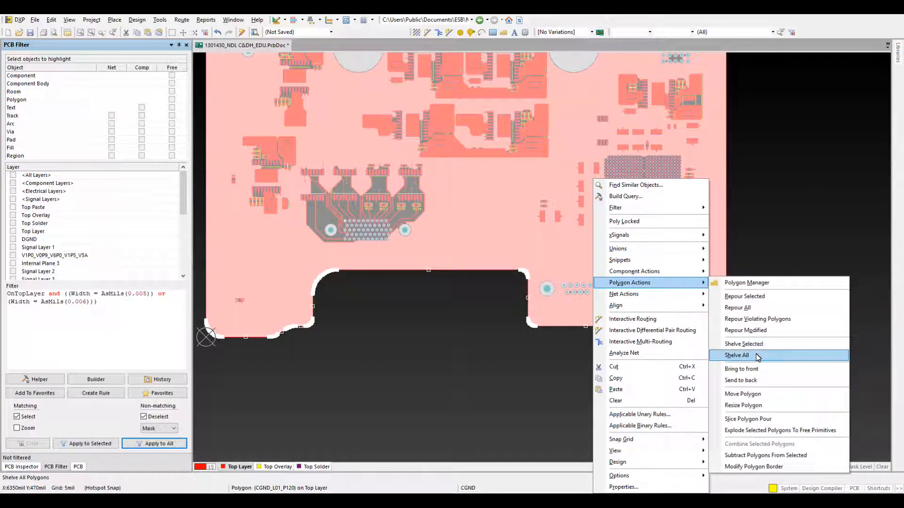
pyautogui.click(761, 300)
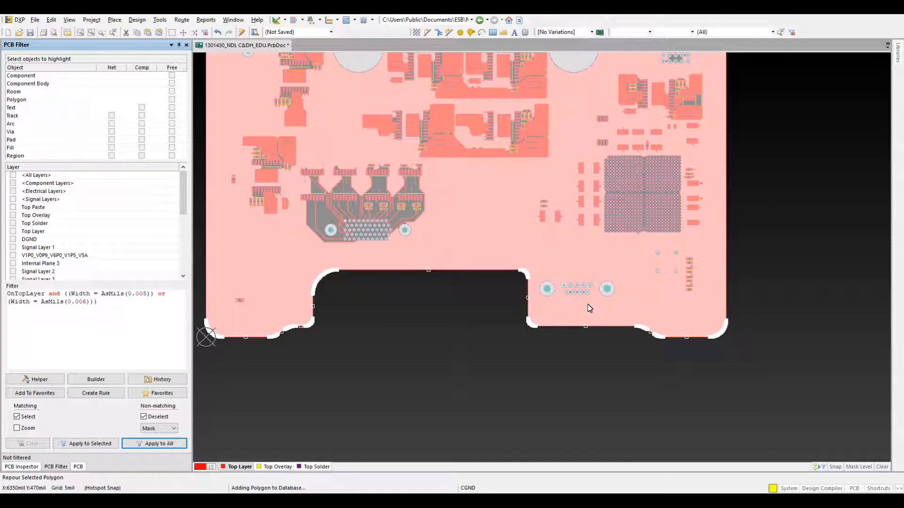
pyautogui.keyDown('ctrl'); pyautogui.scroll(1, 588, 304); pyautogui.keyUp('ctrl')
pyautogui.keyDown('ctrl'); pyautogui.scroll(4, 590, 295); pyautogui.keyUp('ctrl')
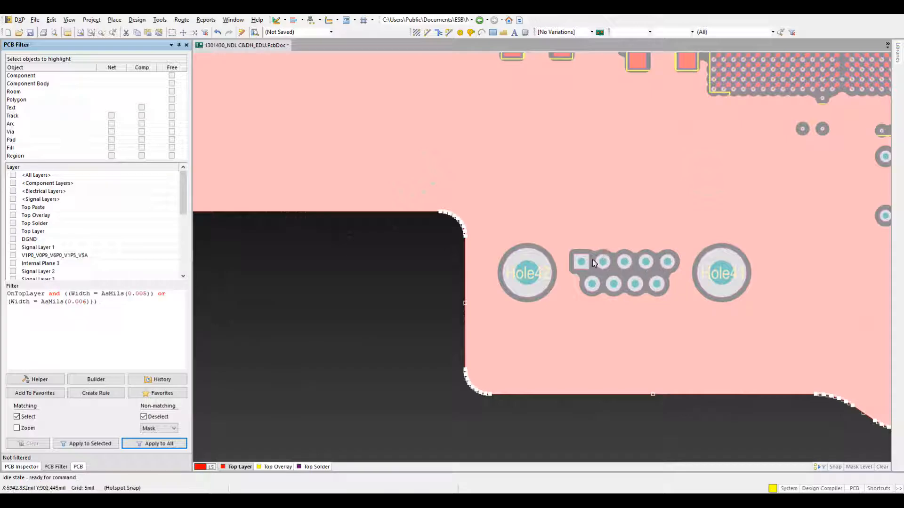
pyautogui.click(437, 305)
pyautogui.keyDown('ctrl'); pyautogui.scroll(-5, 445, 292); pyautogui.keyUp('ctrl')
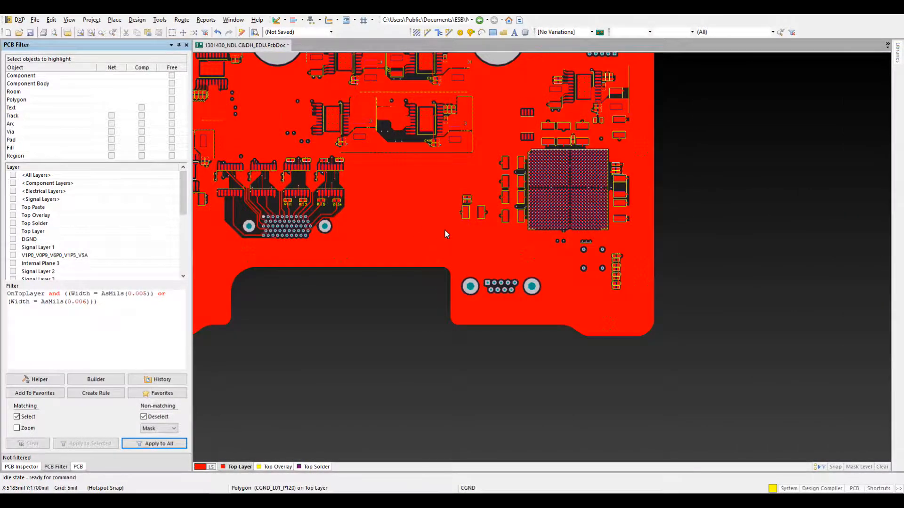
# Reduce the CGND pour's neck-removal width so copper fills between the connector pads and the board's upper edge, and accept the settings.
pyautogui.scroll(20, 444, 232)
pyautogui.scroll(-4, 350, 314)
pyautogui.keyDown('ctrl'); pyautogui.scroll(5, 296, 203); pyautogui.keyUp('ctrl')
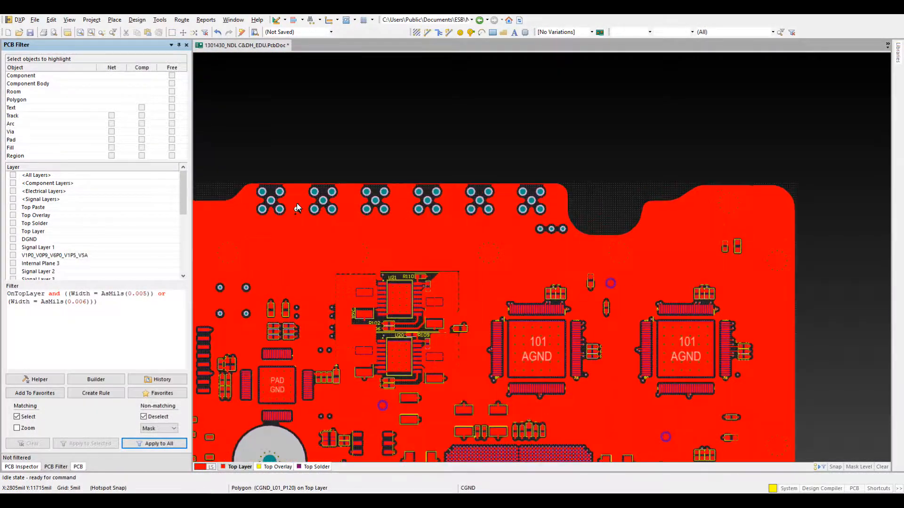
pyautogui.doubleClick(498, 273)
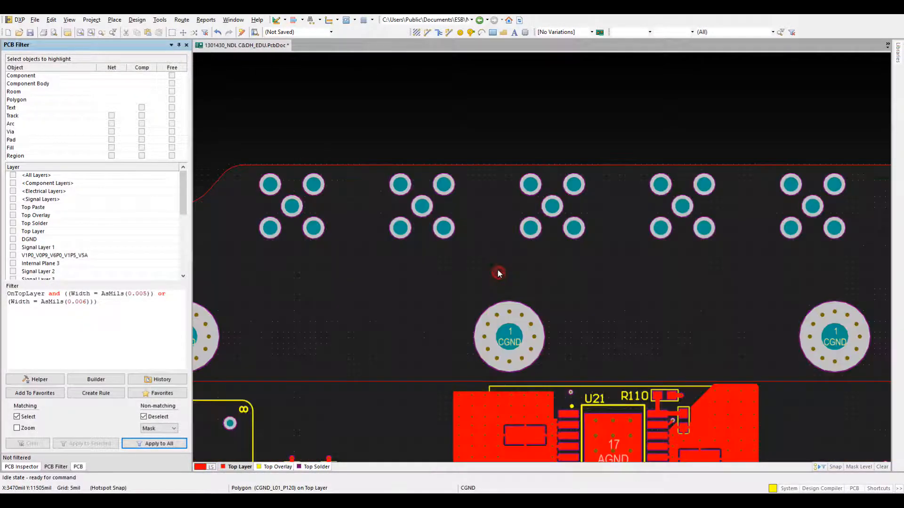
pyautogui.press('Return')
pyautogui.click(470, 136)
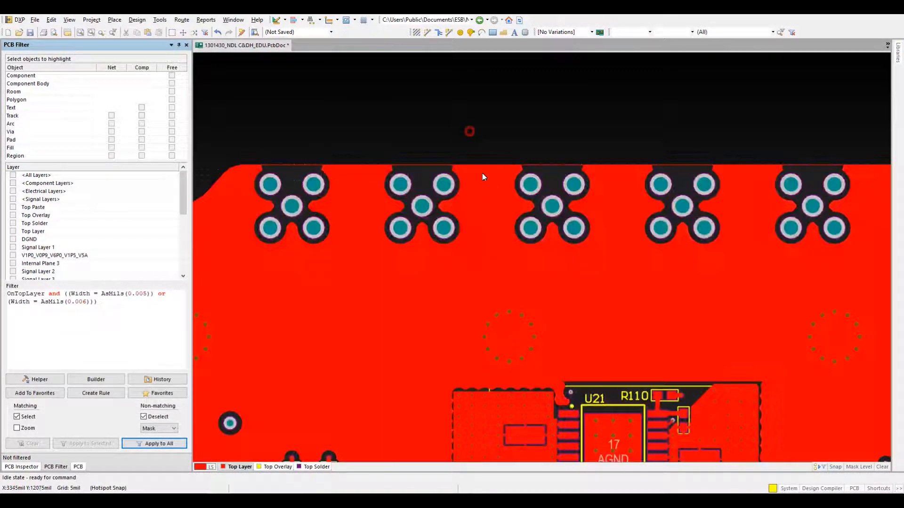
pyautogui.doubleClick(500, 210)
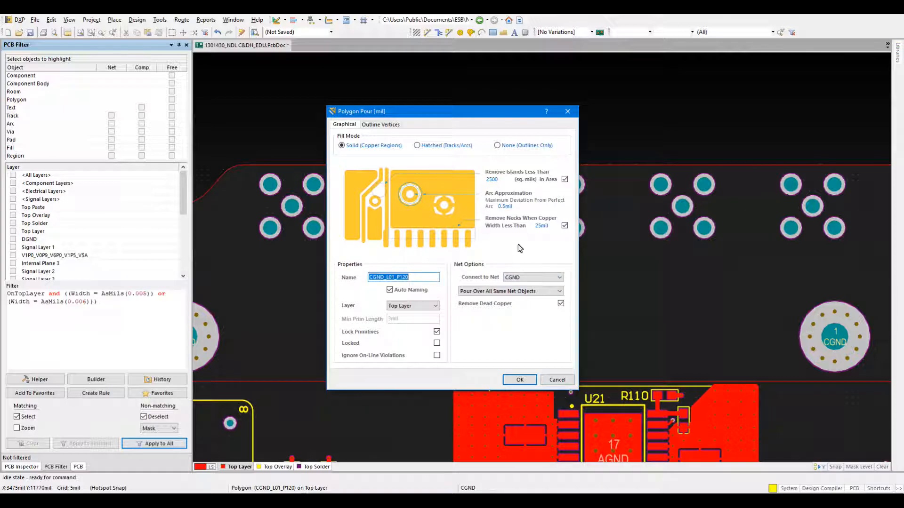
pyautogui.click(541, 227)
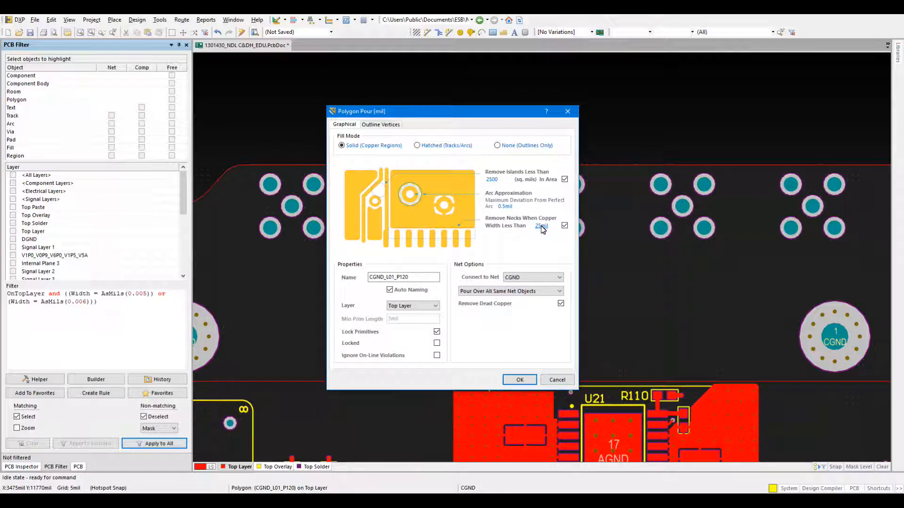
pyautogui.click(520, 380)
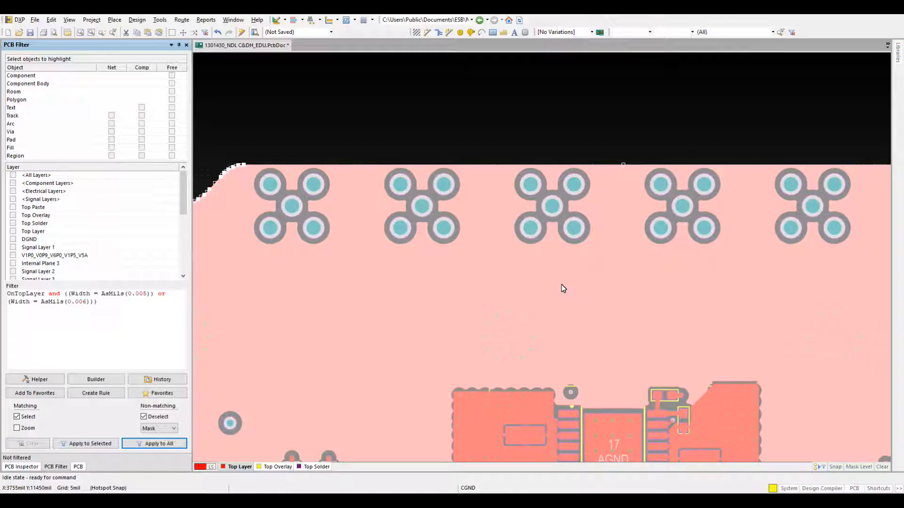
# Shelve the CGND polygon pour to expose the nine-pin connector's pads near the board's lower edge.
pyautogui.keyDown('ctrl'); pyautogui.scroll(-3, 569, 284); pyautogui.keyUp('ctrl')
pyautogui.scroll(-5, 568, 284)
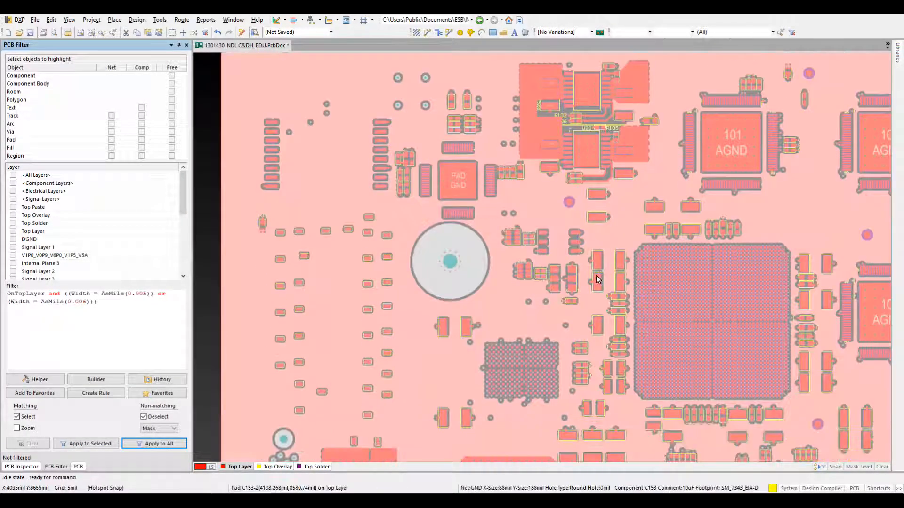
pyautogui.scroll(-10, 597, 279)
pyautogui.keyDown('ctrl'); pyautogui.scroll(-1, 607, 297); pyautogui.keyUp('ctrl')
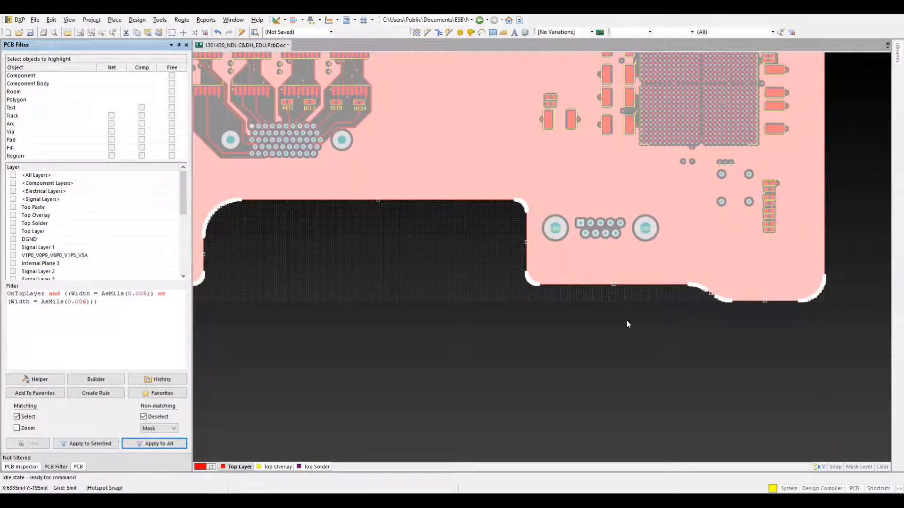
pyautogui.click(626, 324)
pyautogui.keyDown('ctrl'); pyautogui.scroll(3, 603, 241); pyautogui.keyUp('ctrl')
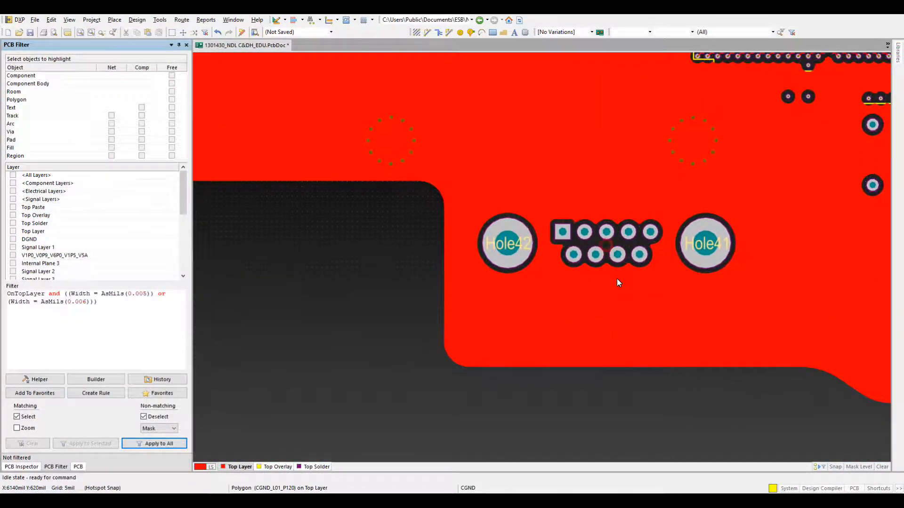
pyautogui.click(610, 302)
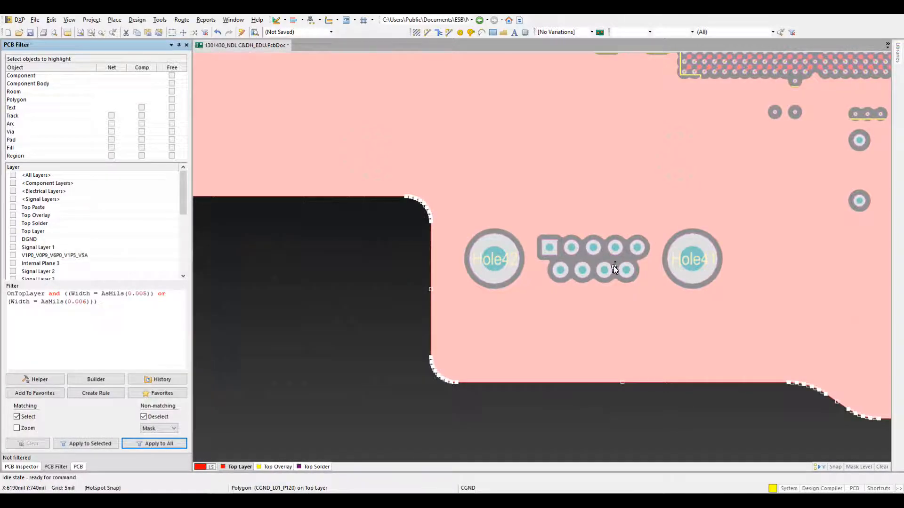
pyautogui.keyDown('ctrl'); pyautogui.scroll(2, 614, 267); pyautogui.keyUp('ctrl')
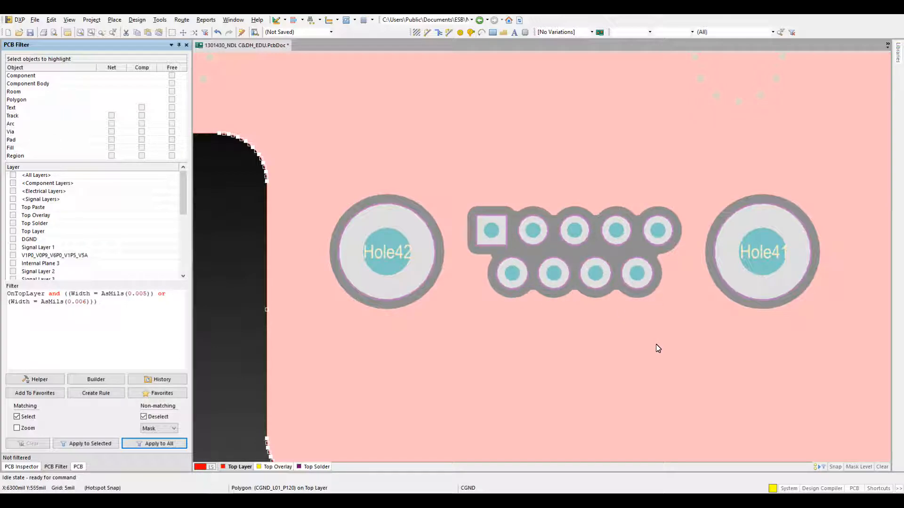
pyautogui.rightClick(560, 332)
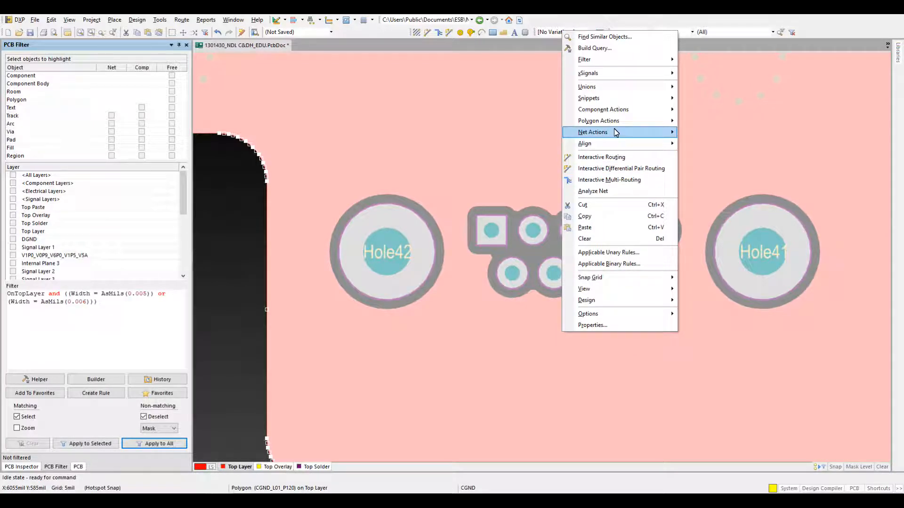
pyautogui.moveTo(624, 125)
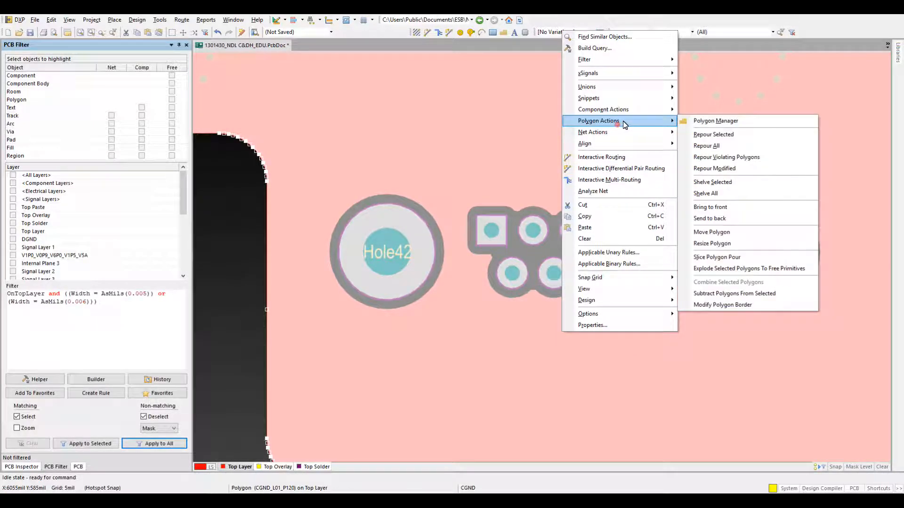
pyautogui.click(727, 184)
pyautogui.keyDown('ctrl'); pyautogui.scroll(-1, 617, 304); pyautogui.keyUp('ctrl')
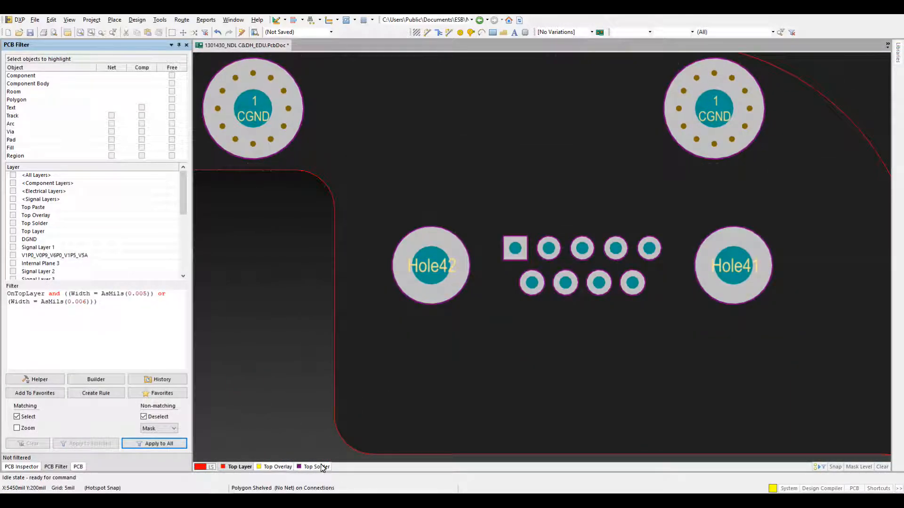
# Show the Bottom Overlay layer and bring the outline of connector J6 into view.
pyautogui.rightClick(363, 467)
pyautogui.click(423, 311)
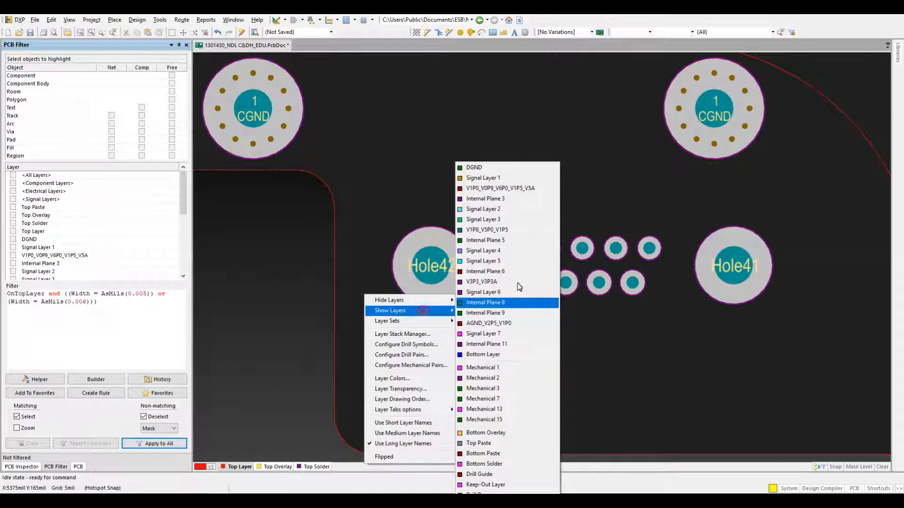
pyautogui.click(500, 433)
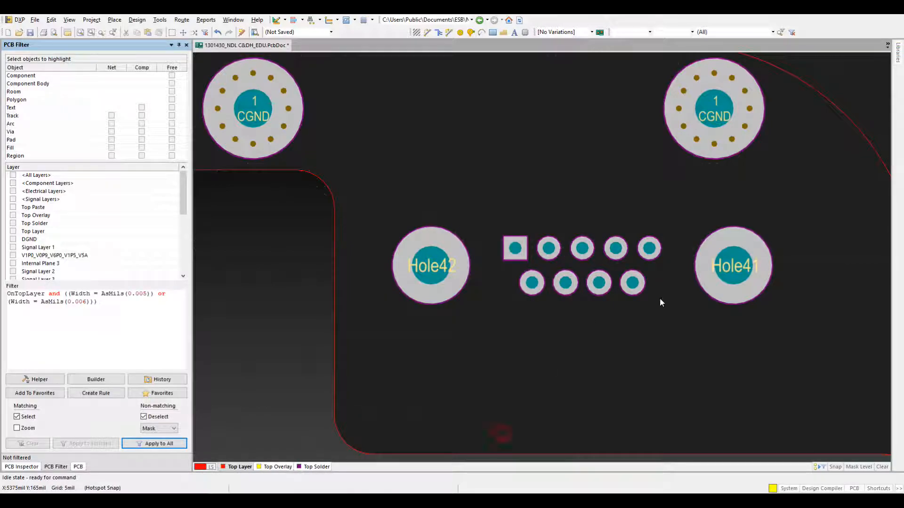
pyautogui.moveTo(496, 383); pyautogui.dragTo(438, 395, button='right')
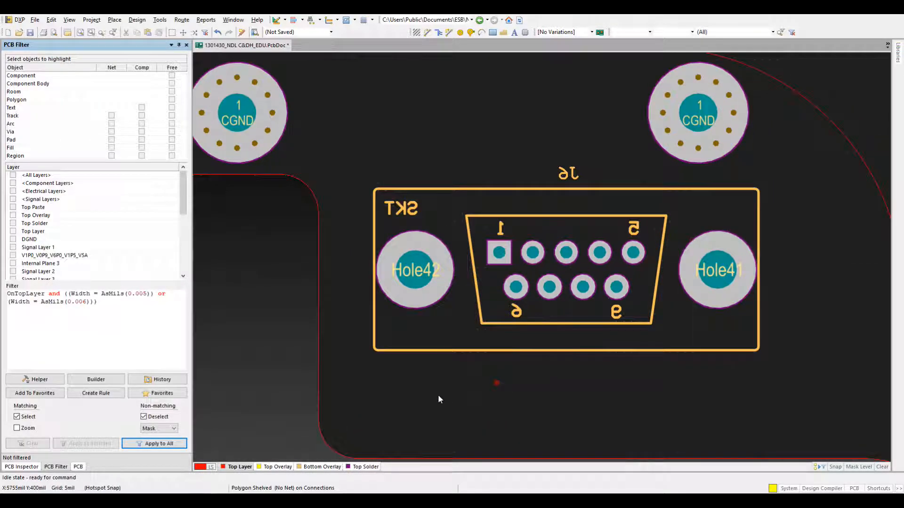
pyautogui.keyDown('ctrl'); pyautogui.scroll(1, 515, 276); pyautogui.keyUp('ctrl')
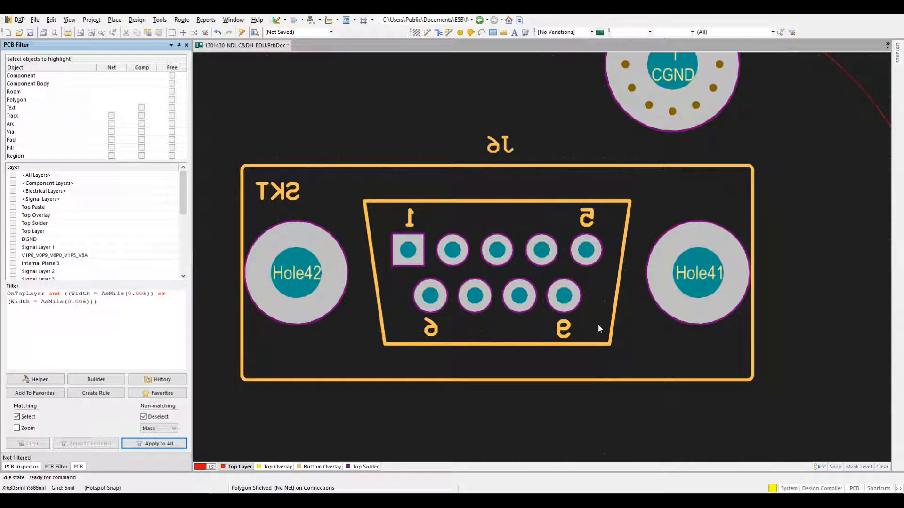
pyautogui.moveTo(358, 343); pyautogui.dragTo(319, 342, button='right')
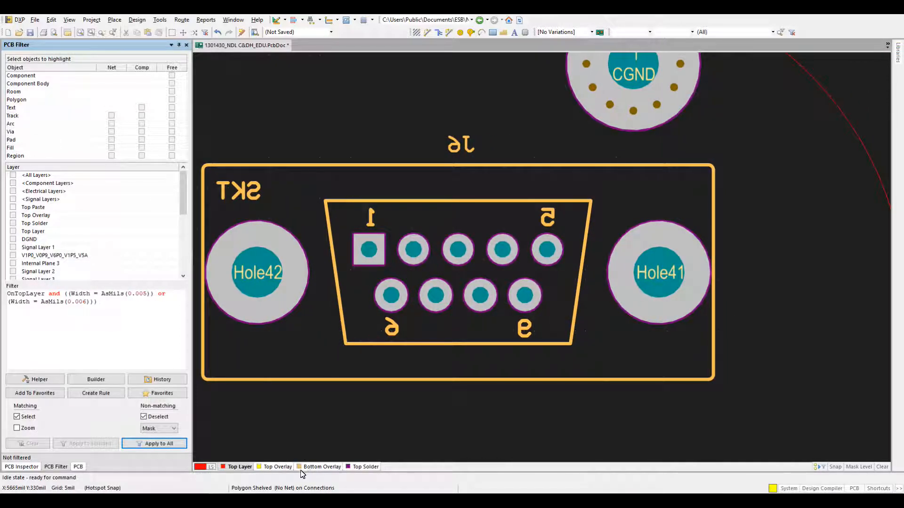
# On a 1 mil grid, trace a Top Layer line along J6's inner outline upper edge and round the corner beside pin 5.
pyautogui.press('p')
pyautogui.press('l')
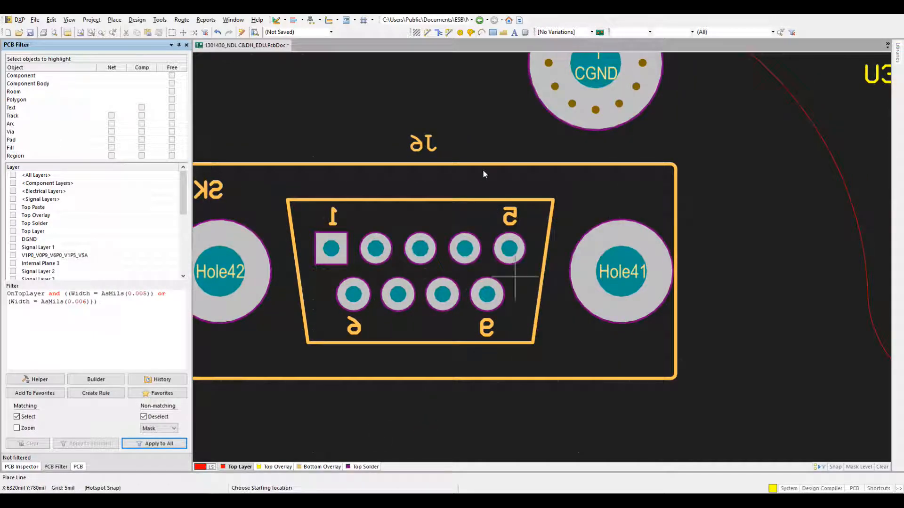
pyautogui.press('pageup')
pyautogui.press('g')
pyautogui.click(447, 206)
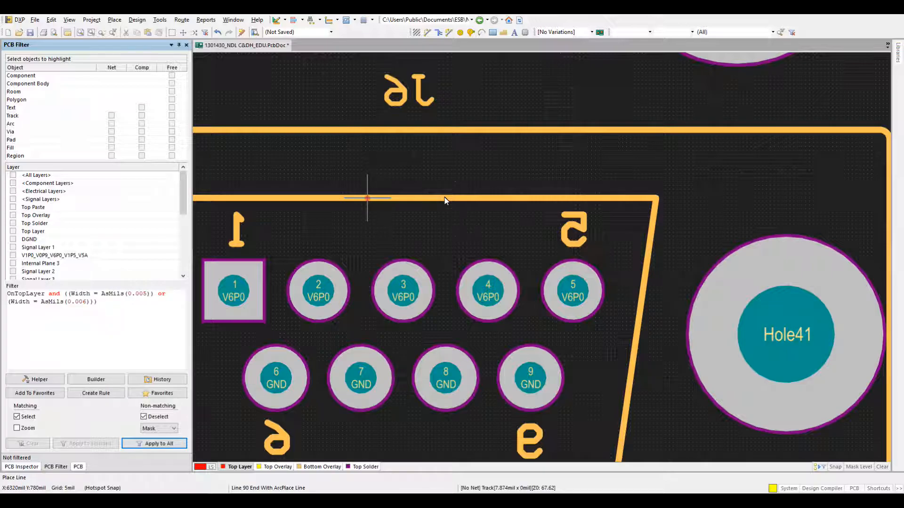
pyautogui.click(368, 198)
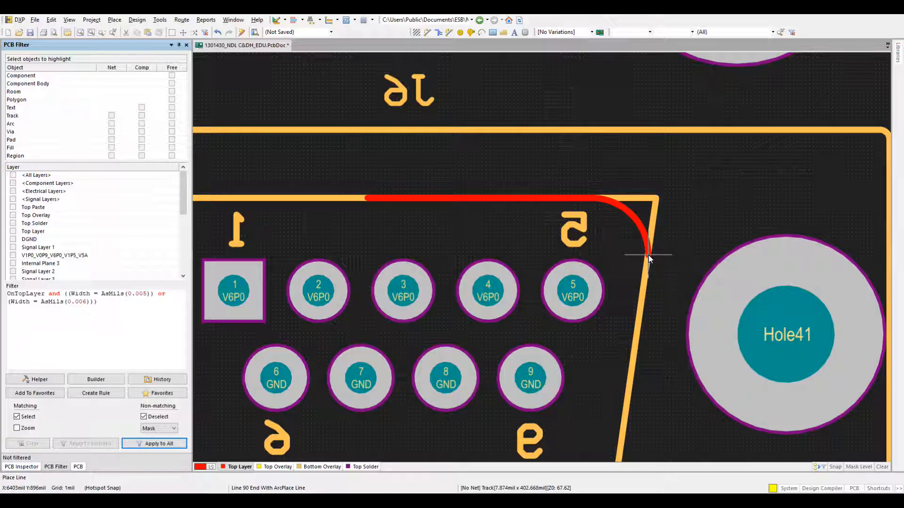
pyautogui.click(648, 255)
# Continue the line at any angle along the slanted side beside pin 9, and round the lower corner onto the outline's lower edge.
pyautogui.scroll(-4, 648, 256)
pyautogui.hotkey('shift', 'space')
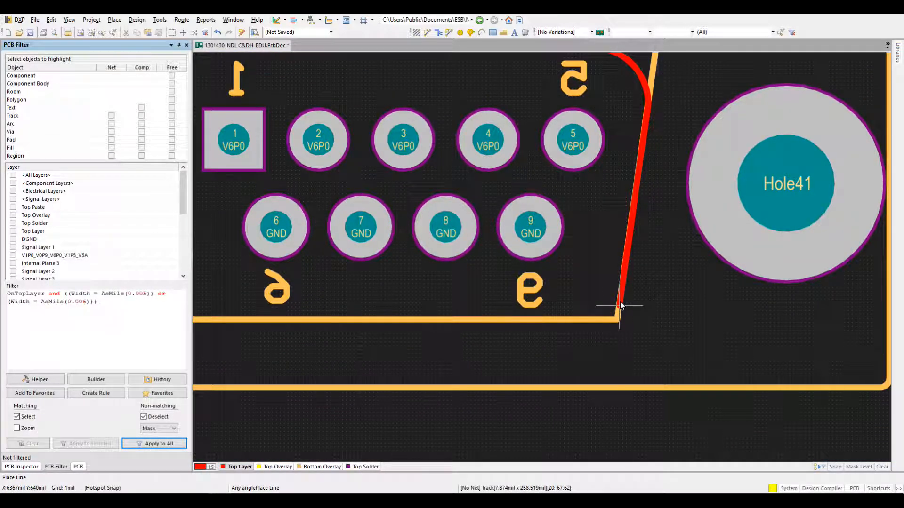
pyautogui.click(623, 281)
pyautogui.hotkey('shift', 'space')
pyautogui.hotkey('shift', 'space')
pyautogui.hotkey('shift', 'space')
pyautogui.hotkey('shift', 'space')
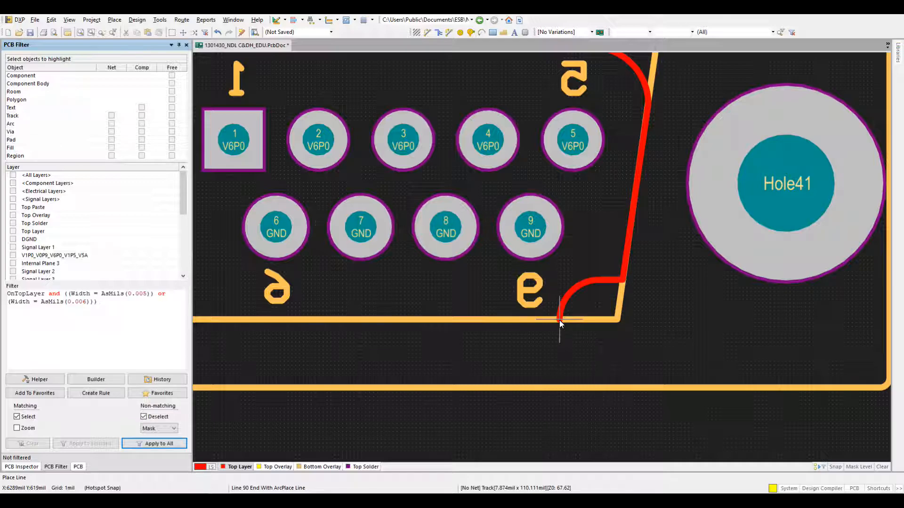
pyautogui.press('space')
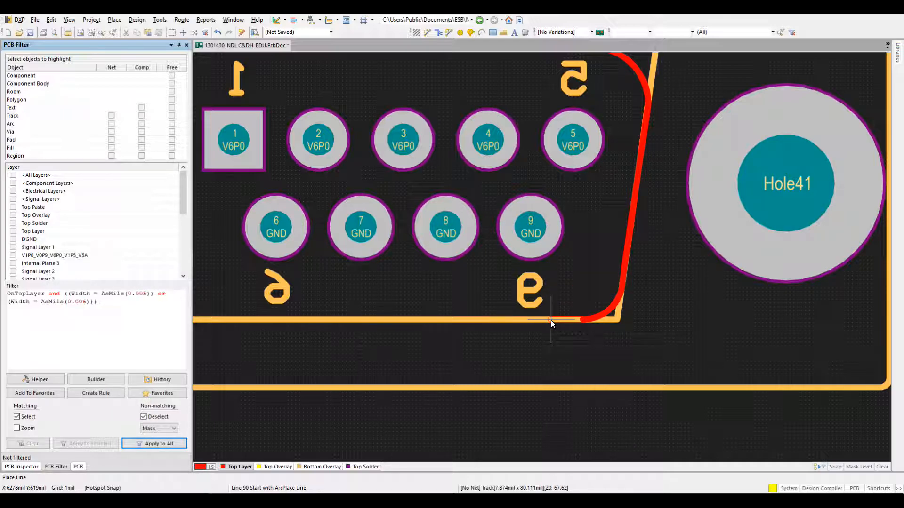
pyautogui.click(551, 320)
pyautogui.click(551, 320)
pyautogui.rightClick(552, 320)
pyautogui.rightClick(574, 327)
pyautogui.moveTo(622, 344); pyautogui.dragTo(714, 381, button='right')
pyautogui.keyDown('ctrl'); pyautogui.scroll(-1, 690, 378); pyautogui.keyUp('ctrl')
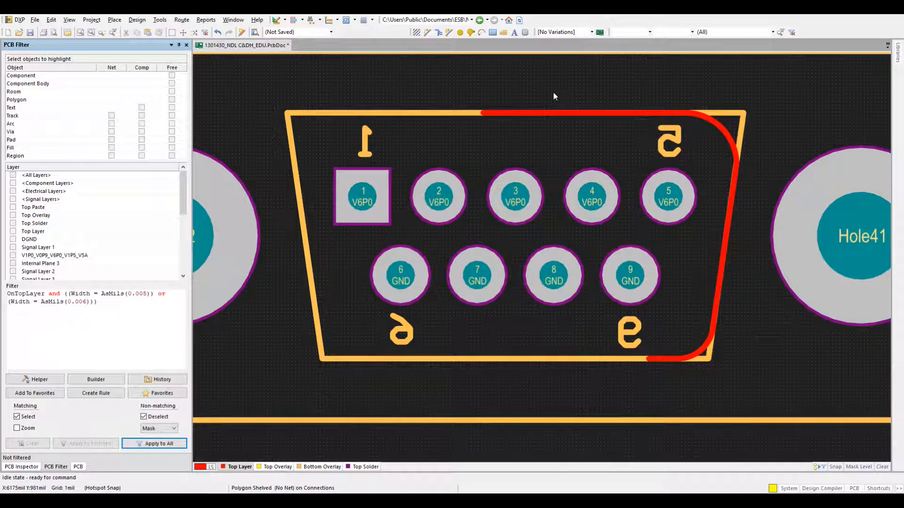
# Undo the shift of connector J6 and copy the traced half outline with pin 3's centre as the reference point.
pyautogui.moveTo(435, 192); pyautogui.dragTo(481, 245, button='right')
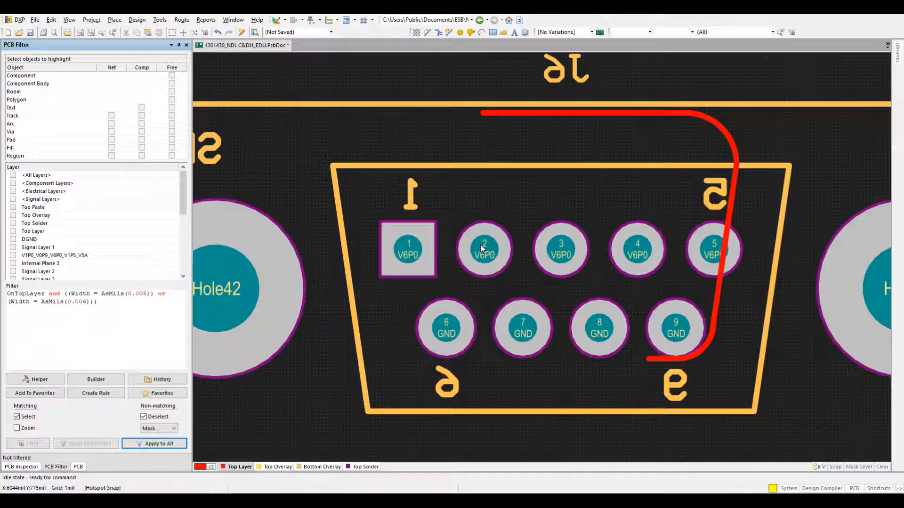
pyautogui.hotkey('ctrl', 'z')
pyautogui.keyDown('ctrl'); pyautogui.scroll(-3, 485, 259); pyautogui.keyUp('ctrl')
pyautogui.moveTo(439, 127); pyautogui.dragTo(596, 339)
pyautogui.keyDown('ctrl'); pyautogui.scroll(3, 552, 267); pyautogui.keyUp('ctrl')
pyautogui.keyDown('ctrl'); pyautogui.scroll(1, 553, 267); pyautogui.keyUp('ctrl')
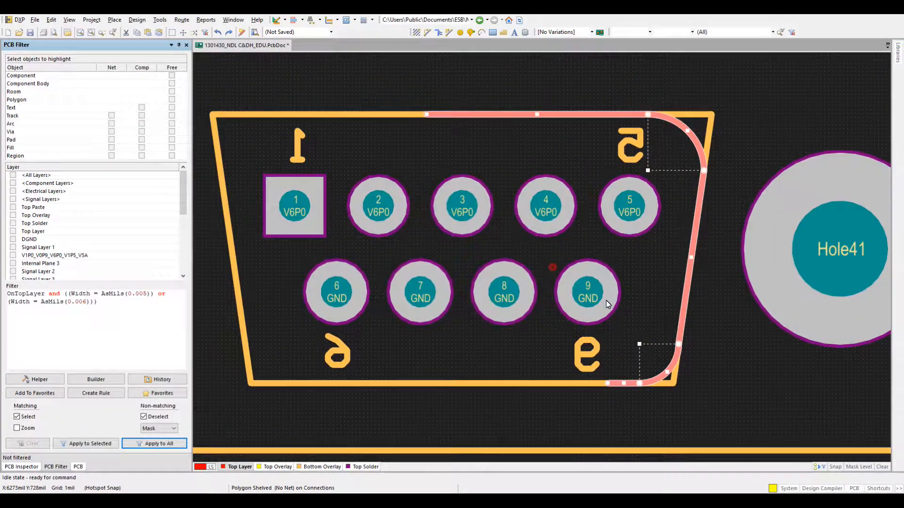
pyautogui.hotkey('ctrl', 'c')
pyautogui.click(463, 206)
pyautogui.click(477, 69)
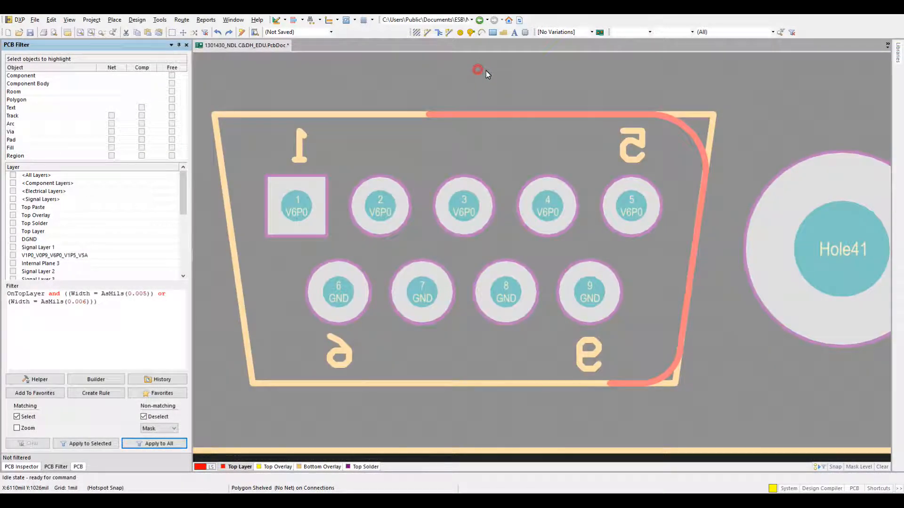
# Delete the straight track along the upper edge of the traced half outline.
pyautogui.scroll(-2, 491, 295)
pyautogui.click(501, 437)
pyautogui.keyDown('ctrl'); pyautogui.scroll(-2, 474, 403); pyautogui.keyUp('ctrl')
pyautogui.click(508, 192)
pyautogui.press('Delete')
# Copy the remaining rounded side with pin 3's centre as the reference, and paste it mirrored horizontally onto the same point.
pyautogui.moveTo(466, 95); pyautogui.dragTo(525, 182)
pyautogui.moveTo(562, 260); pyautogui.dragTo(626, 370)
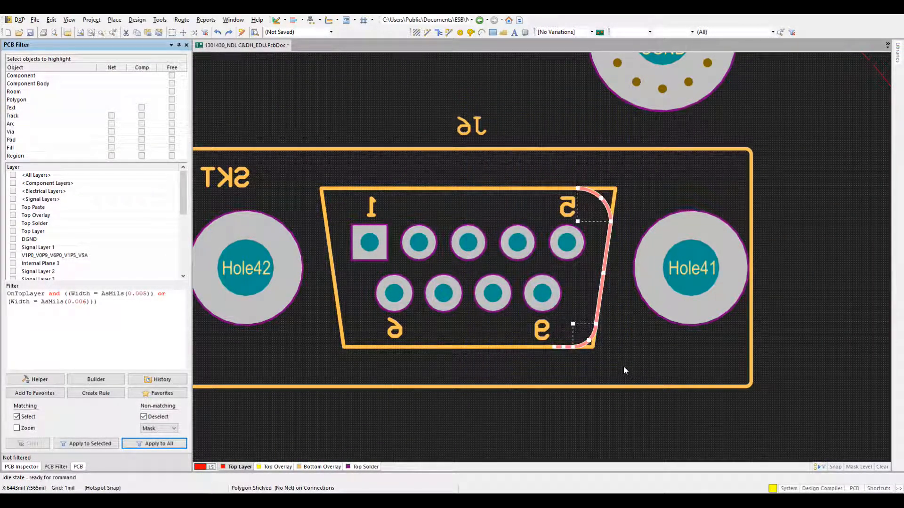
pyautogui.hotkey('ctrl', 'c')
pyautogui.click(470, 243)
pyautogui.hotkey('ctrl', 'v')
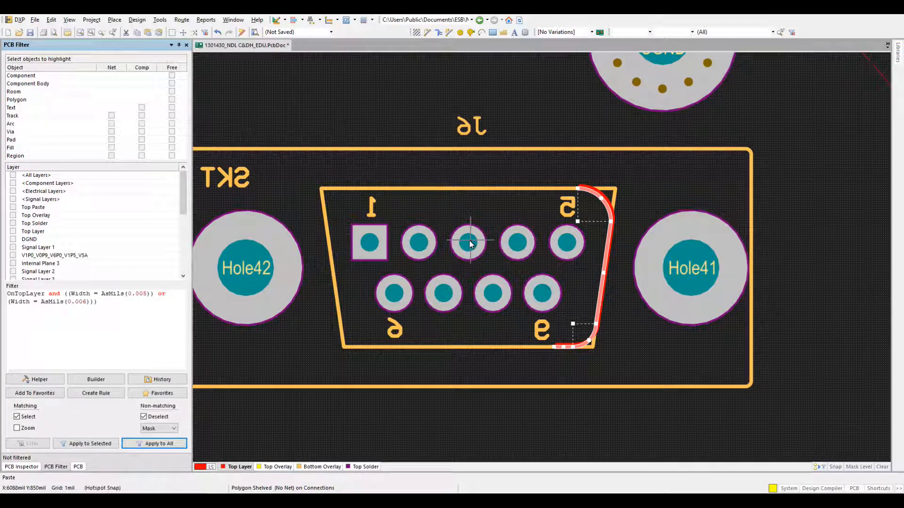
pyautogui.press('x')
pyautogui.click(469, 243)
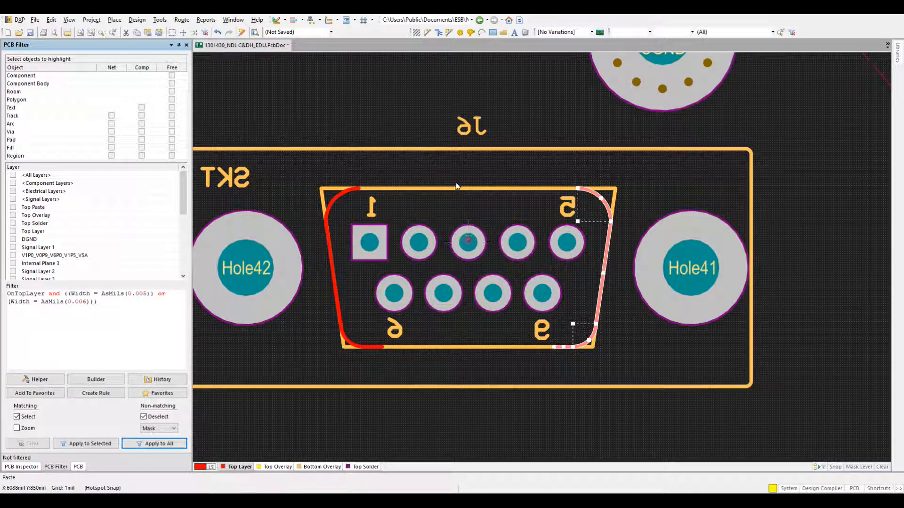
# Close the outline around J6's pins with straight lines joining both sides along the lower and upper edges.
pyautogui.press('p')
pyautogui.press('l')
pyautogui.click(385, 347)
pyautogui.click(552, 347)
pyautogui.rightClick(553, 348)
pyautogui.click(359, 188)
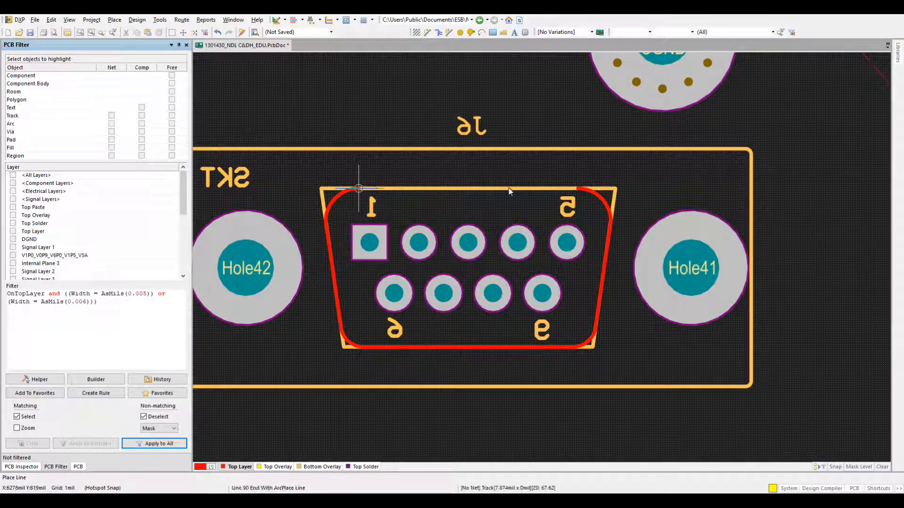
pyautogui.click(578, 190)
pyautogui.rightClick(578, 189)
pyautogui.rightClick(491, 118)
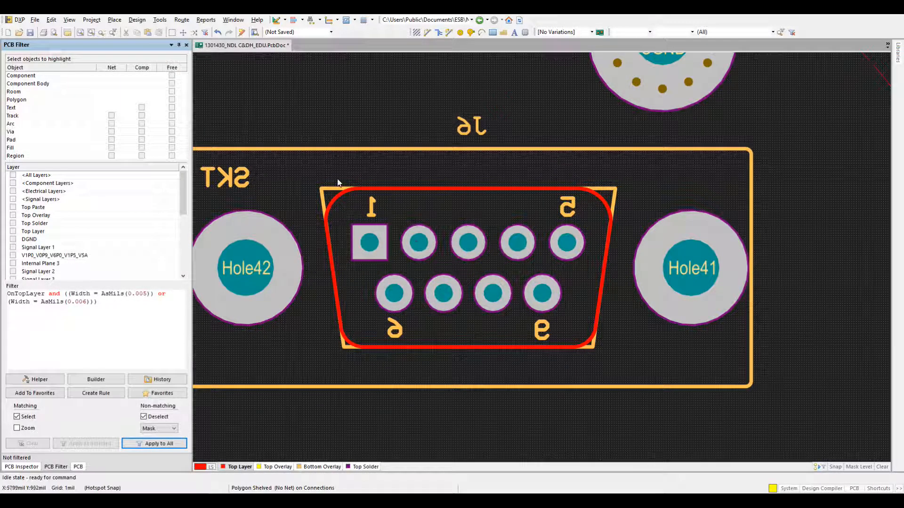
# Inspect the track on the outline's upper edge among the overlapping objects and clear the selection.
pyautogui.keyDown('ctrl'); pyautogui.scroll(2, 403, 186); pyautogui.keyUp('ctrl')
pyautogui.click(403, 194)
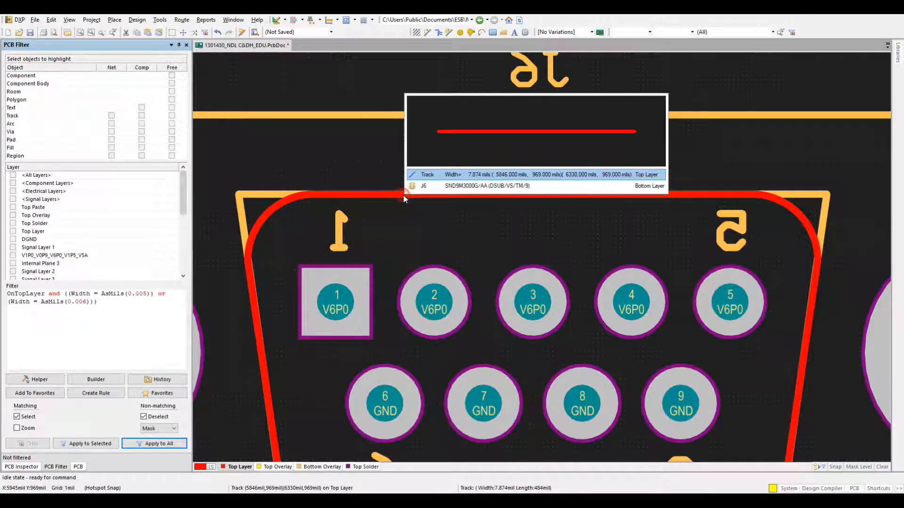
pyautogui.click(443, 176)
pyautogui.click(482, 192)
pyautogui.press('Escape')
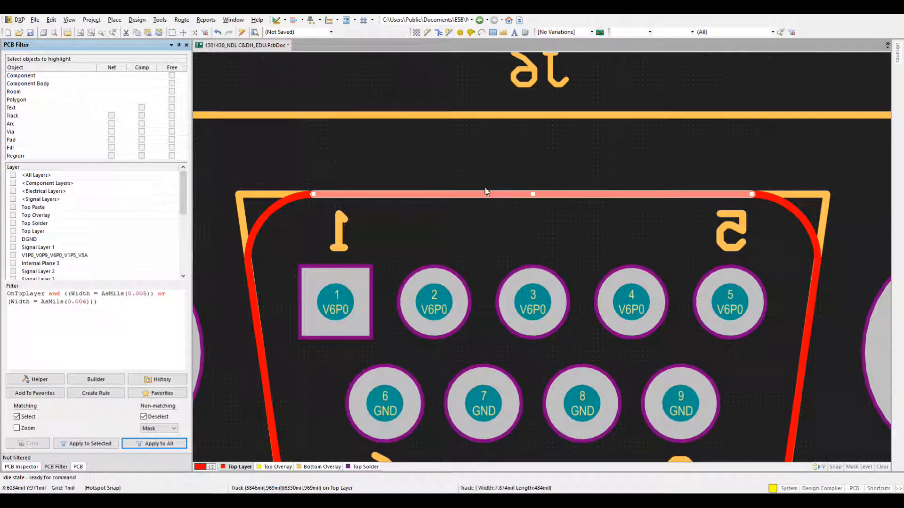
pyautogui.click(444, 76)
# Select the whole closed outline around J6's pins and create a region from the selected primitives.
pyautogui.keyDown('ctrl'); pyautogui.scroll(-3, 475, 177); pyautogui.keyUp('ctrl')
pyautogui.moveTo(321, 106); pyautogui.dragTo(699, 424)
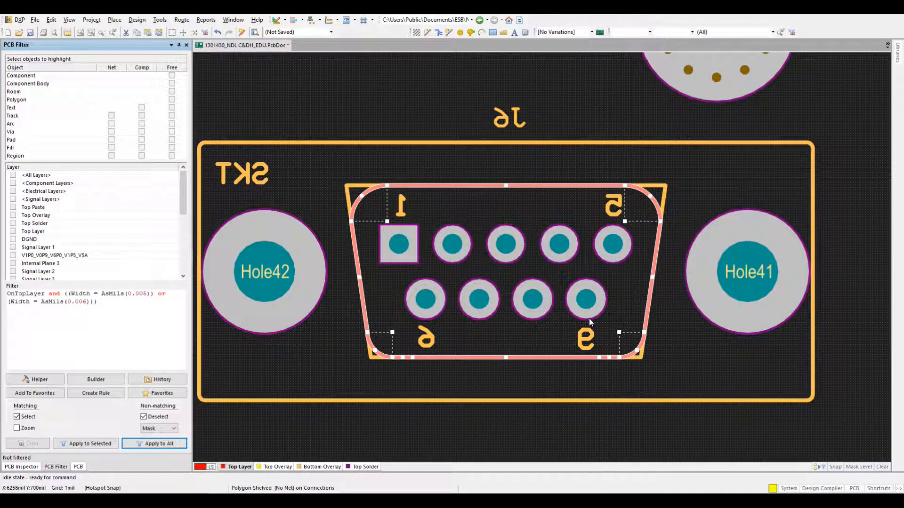
pyautogui.rightClick(589, 320)
pyautogui.moveTo(650, 383)
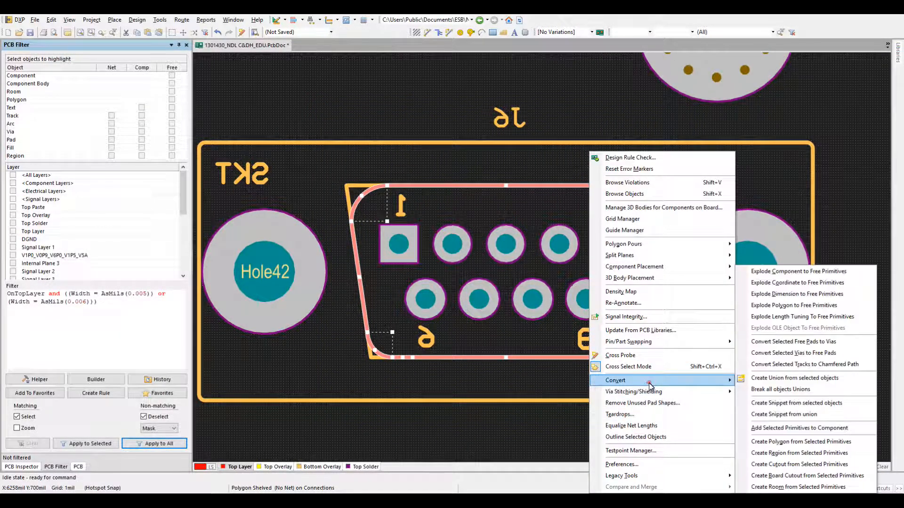
pyautogui.click(840, 455)
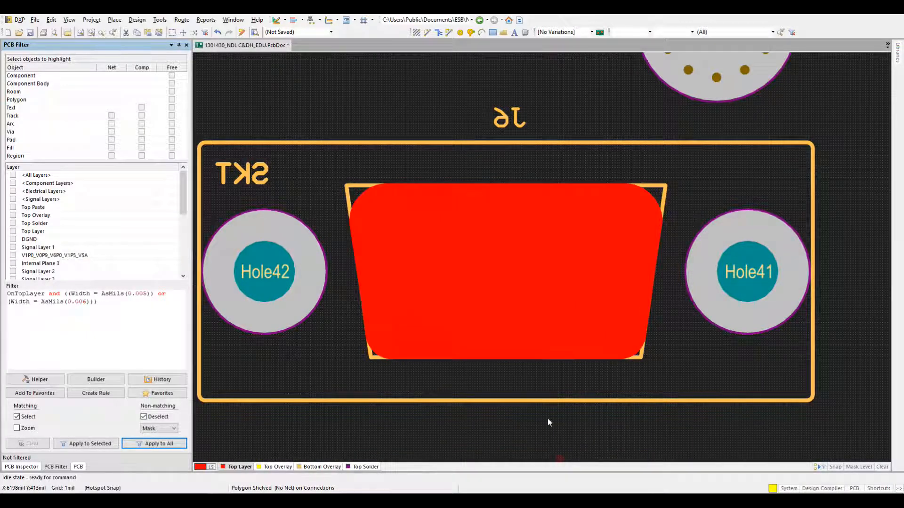
# Change the kind of the new region over J6's pins to Polygon cutout and accept the properties.
pyautogui.doubleClick(517, 301)
pyautogui.click(419, 265)
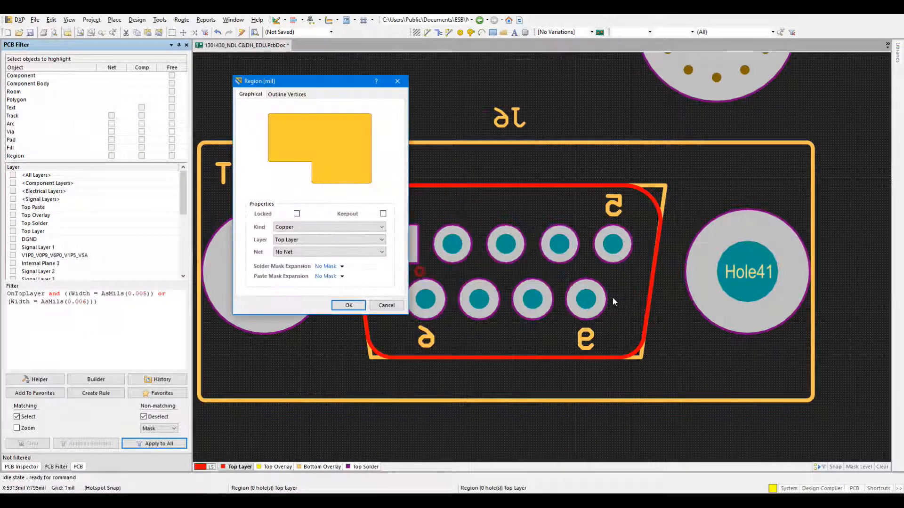
pyautogui.click(332, 228)
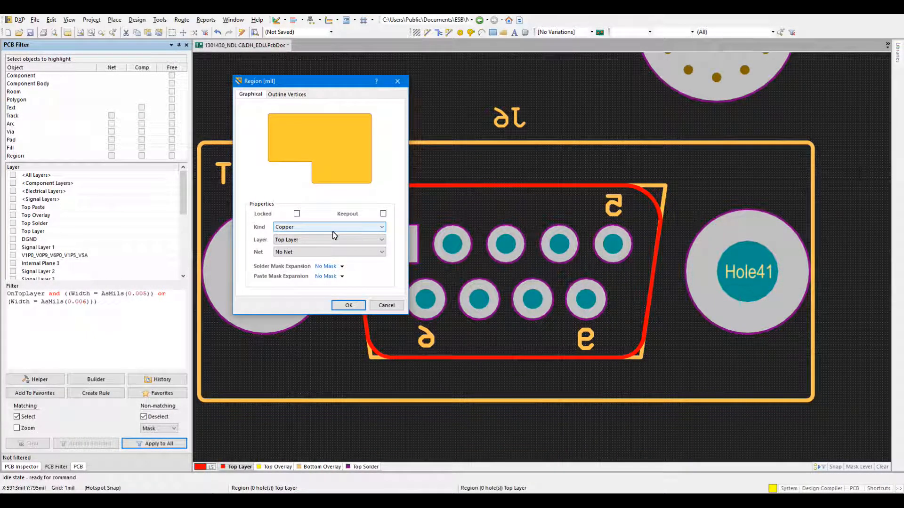
pyautogui.click(320, 242)
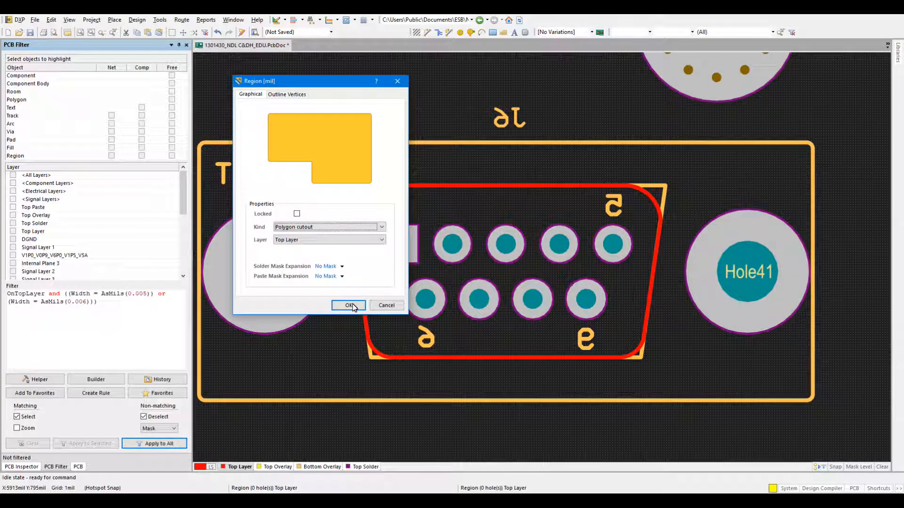
pyautogui.click(348, 305)
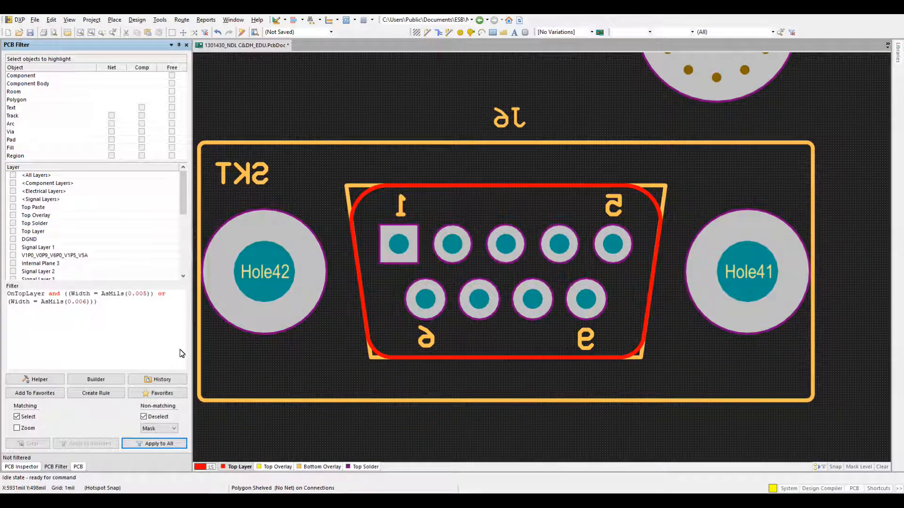
# Take the width from the outline's upper track, set the filter's second width to 7.874 and apply the filter to all objects.
pyautogui.click(417, 185)
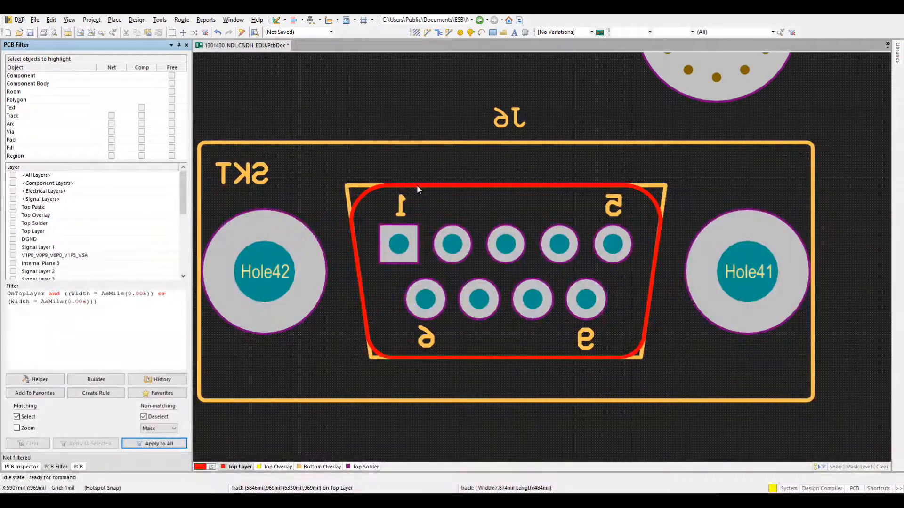
pyautogui.click(459, 165)
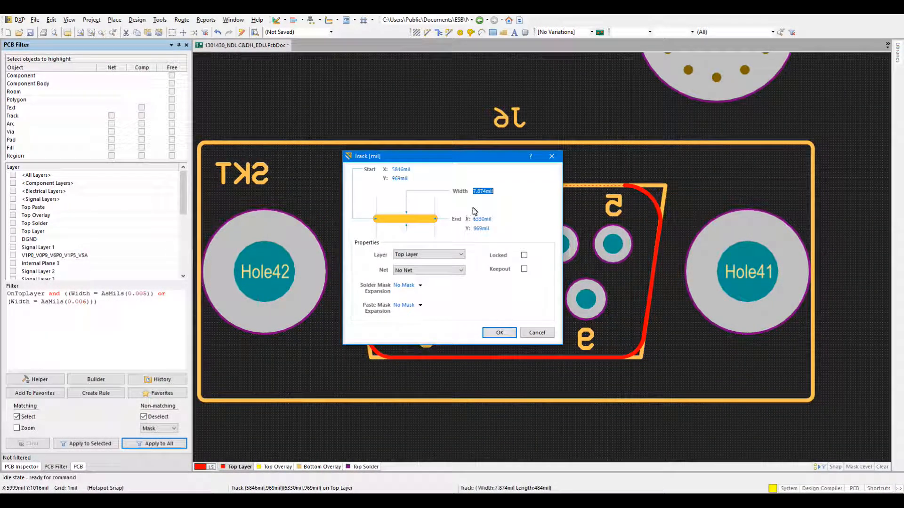
pyautogui.moveTo(484, 194); pyautogui.dragTo(472, 195)
pyautogui.click(499, 332)
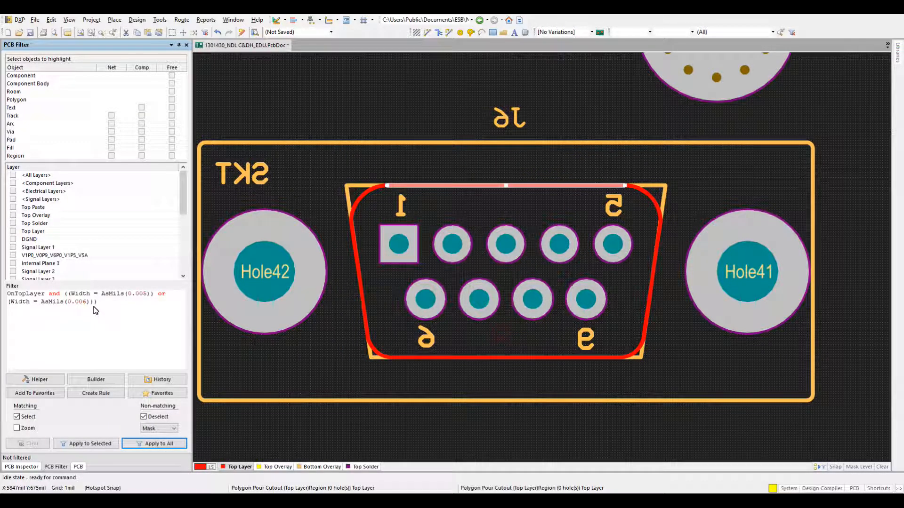
pyautogui.moveTo(87, 302); pyautogui.dragTo(68, 302)
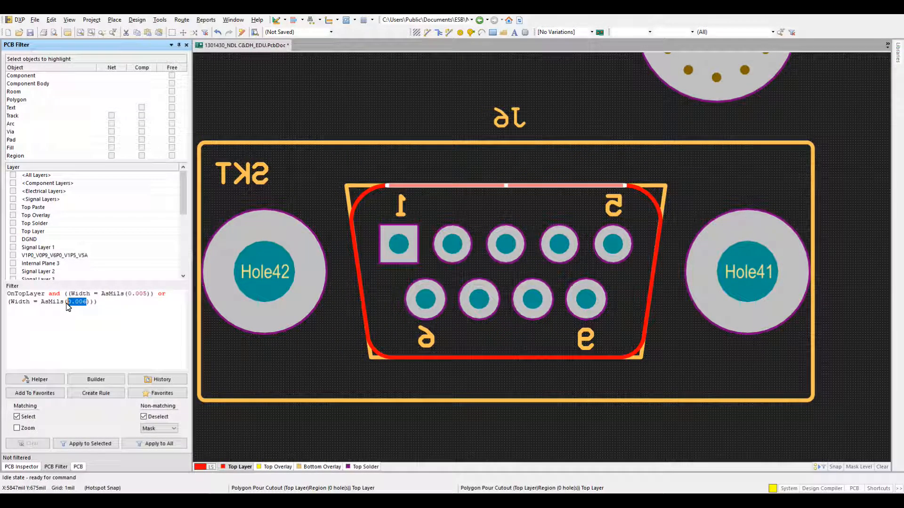
pyautogui.click(163, 444)
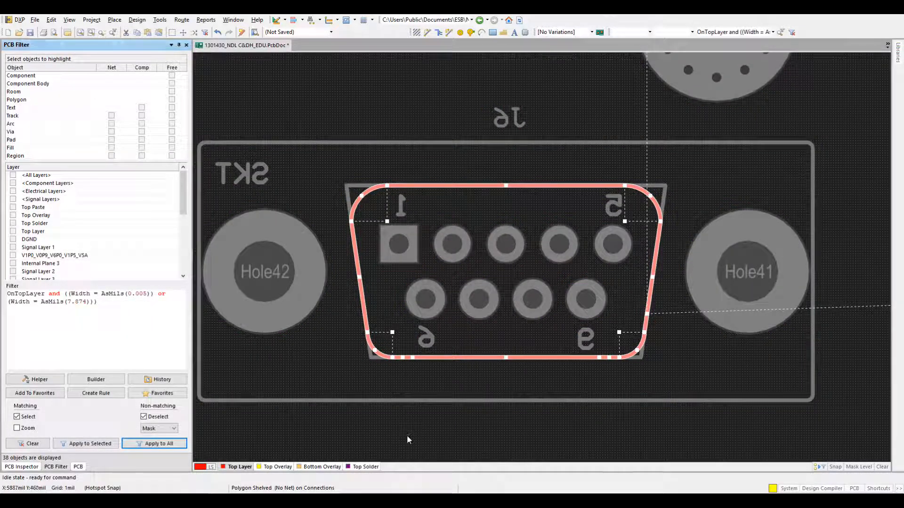
# Select only the traced outline tracks around J6's pins and delete them.
pyautogui.click(351, 96)
pyautogui.moveTo(304, 86); pyautogui.dragTo(453, 249)
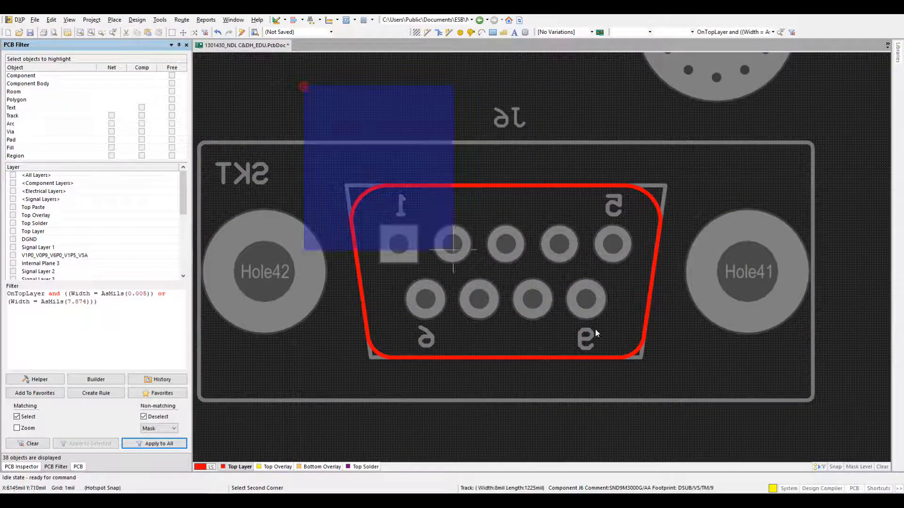
pyautogui.click(679, 405)
pyautogui.press('Delete')
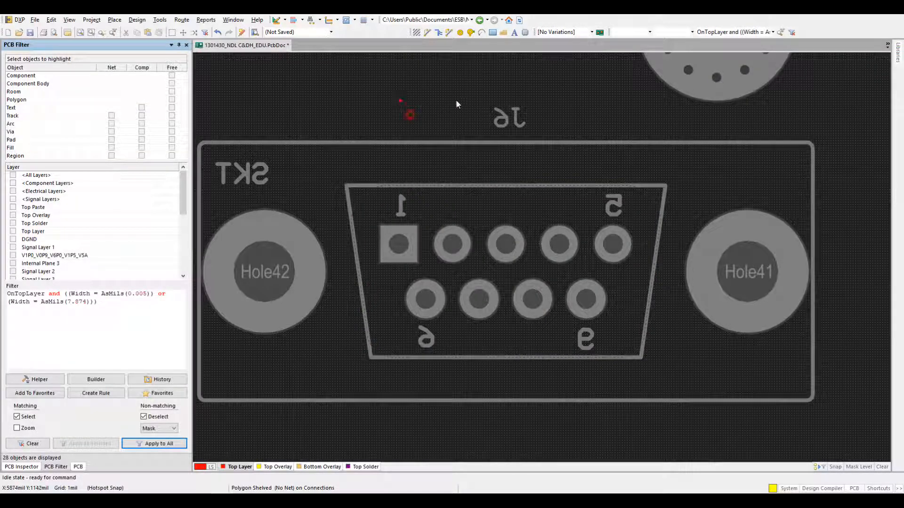
# Clear the filter mask and restore the second width in the filter expression to 0.006.
pyautogui.moveTo(433, 103); pyautogui.dragTo(449, 103, button='right')
pyautogui.hotkey('shift', 'c')
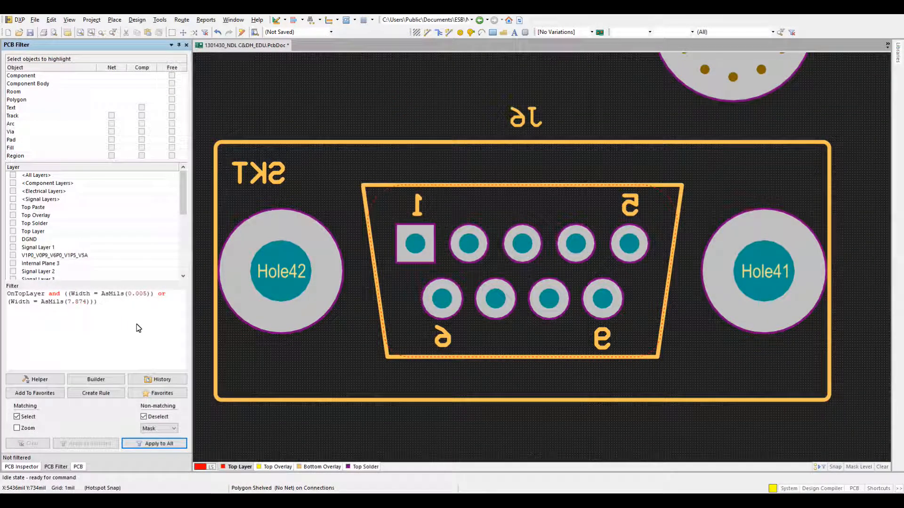
pyautogui.click(86, 302)
pyautogui.press('BackSpace')
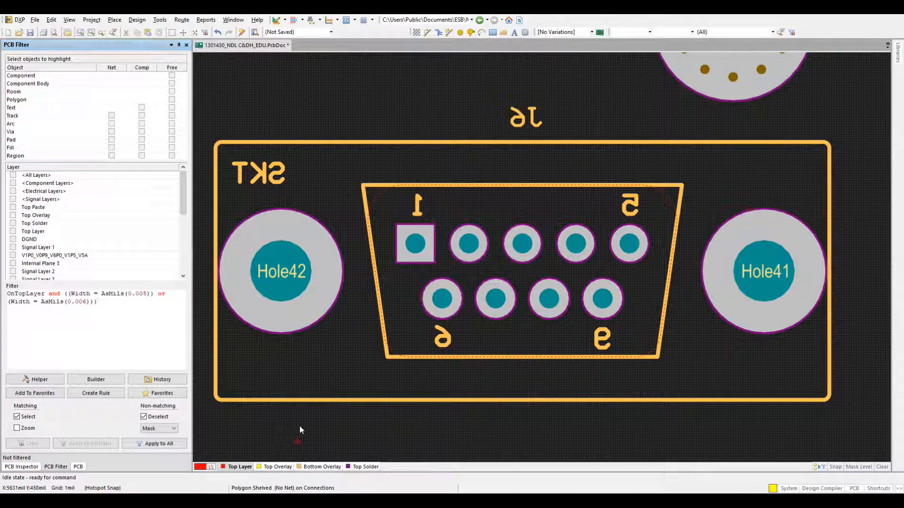
# Restore the shelved polygon pour around J6 and save the PCB document.
pyautogui.keyDown('ctrl'); pyautogui.scroll(-4, 307, 437); pyautogui.keyUp('ctrl')
pyautogui.keyDown('ctrl'); pyautogui.scroll(-2, 397, 301); pyautogui.keyUp('ctrl')
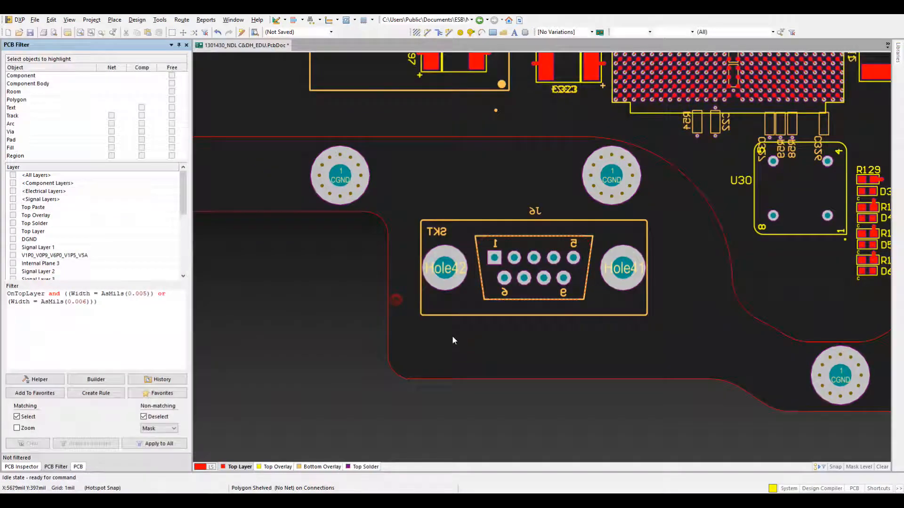
pyautogui.rightClick(452, 335)
pyautogui.moveTo(538, 245)
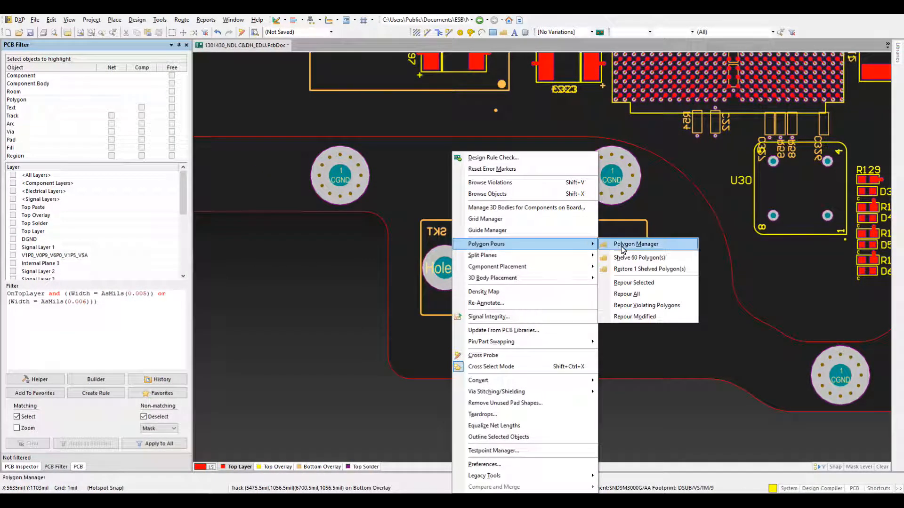
pyautogui.click(612, 266)
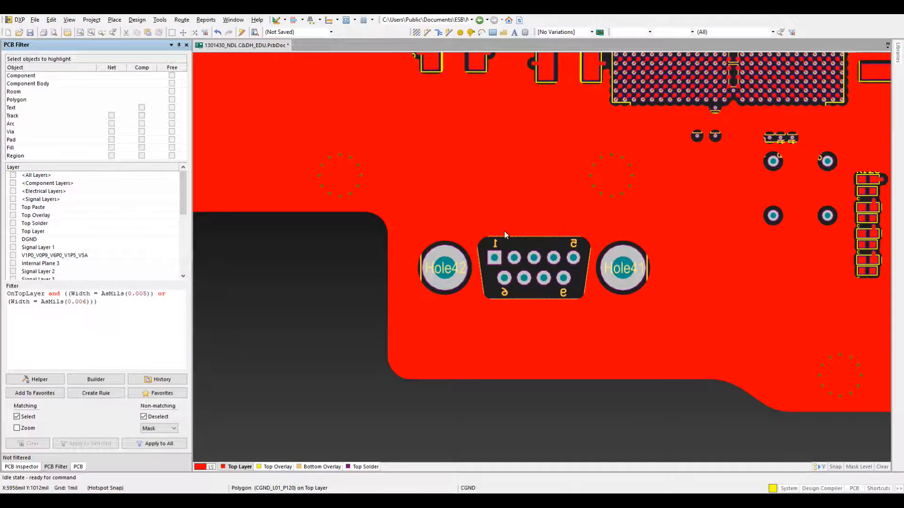
pyautogui.moveTo(513, 213); pyautogui.dragTo(560, 216, button='right')
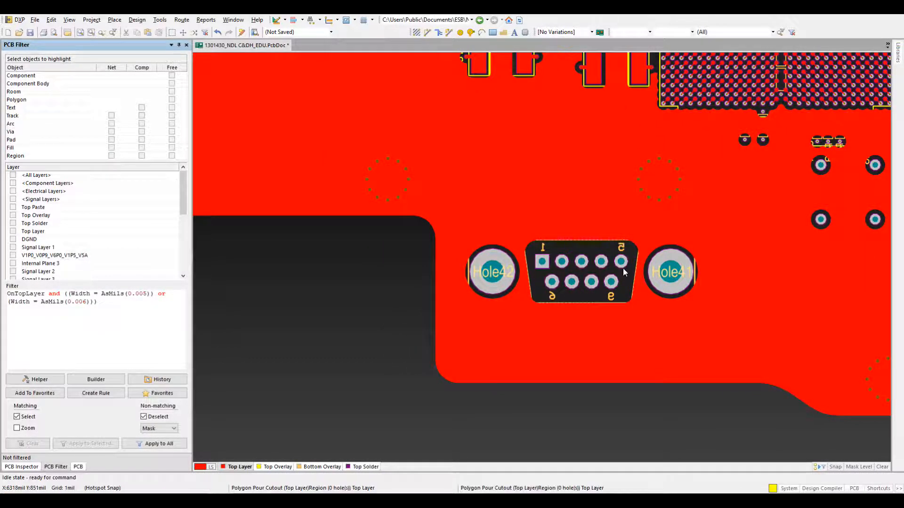
pyautogui.hotkey('ctrl', 's')
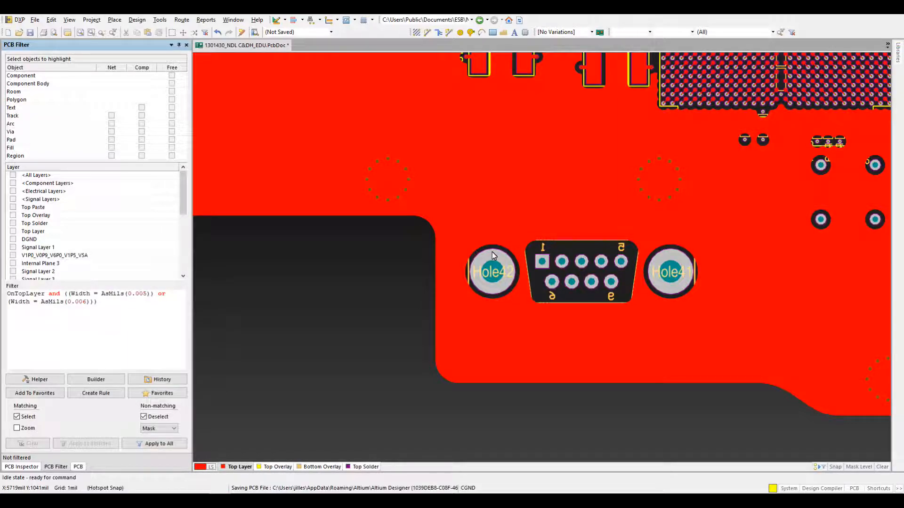
# Select the large CGND polygon on the Top Layer and explode it to free primitives.
pyautogui.scroll(2, 354, 326)
pyautogui.scroll(-2, 455, 324)
pyautogui.keyDown('ctrl'); pyautogui.scroll(-5, 449, 302); pyautogui.keyUp('ctrl')
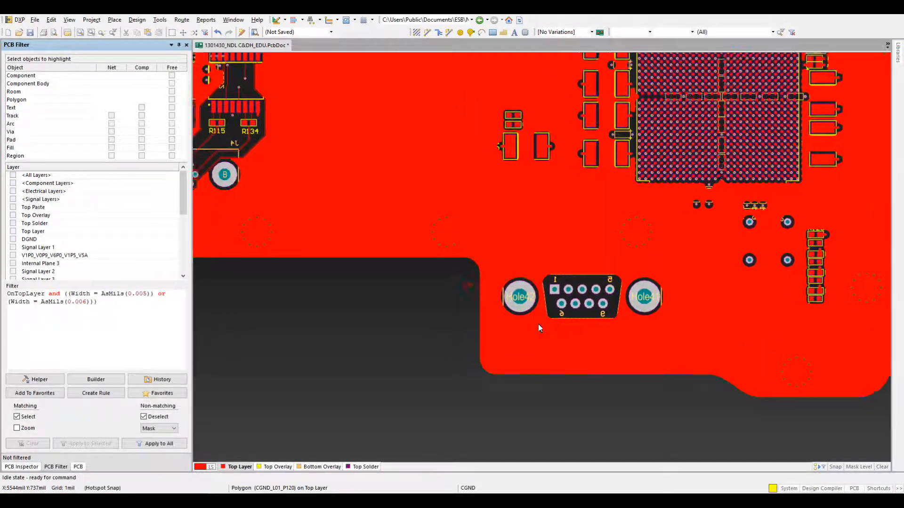
pyautogui.keyDown('ctrl'); pyautogui.scroll(-2, 518, 320); pyautogui.keyUp('ctrl')
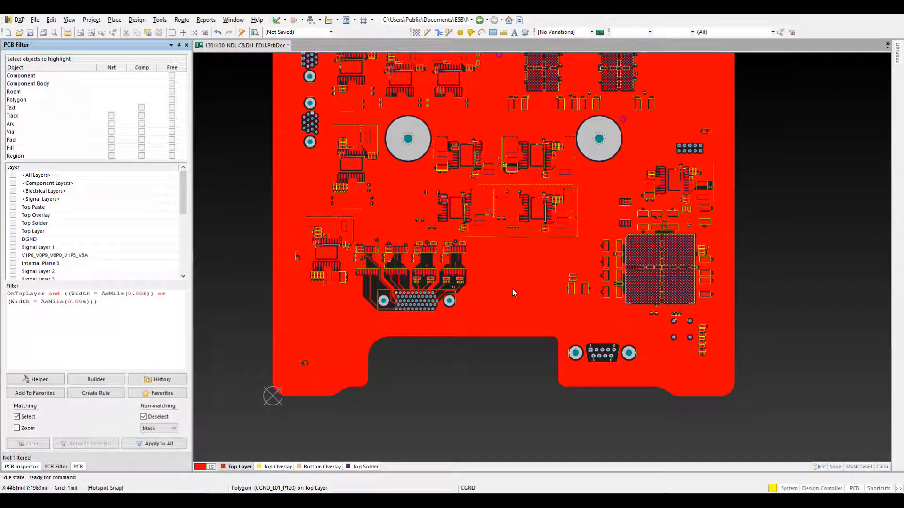
pyautogui.moveTo(538, 288); pyautogui.dragTo(519, 255, button='right')
pyautogui.click(504, 249)
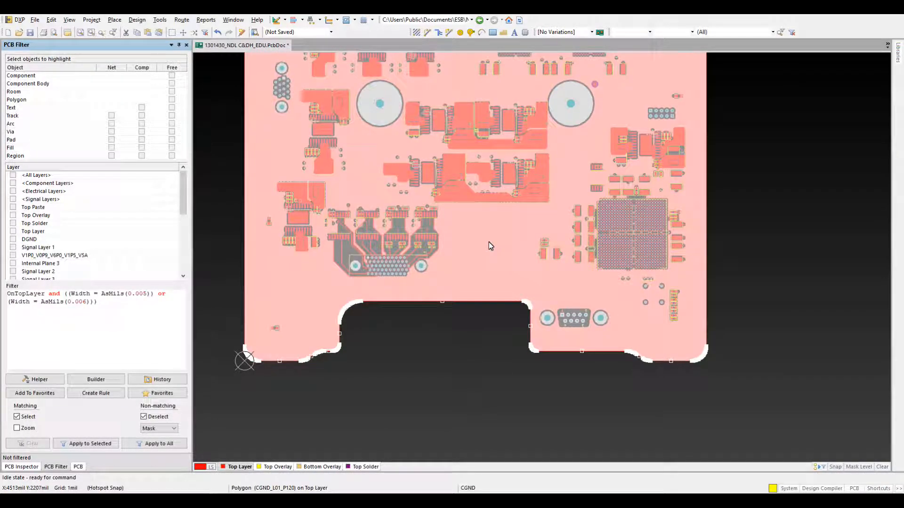
pyautogui.rightClick(489, 242)
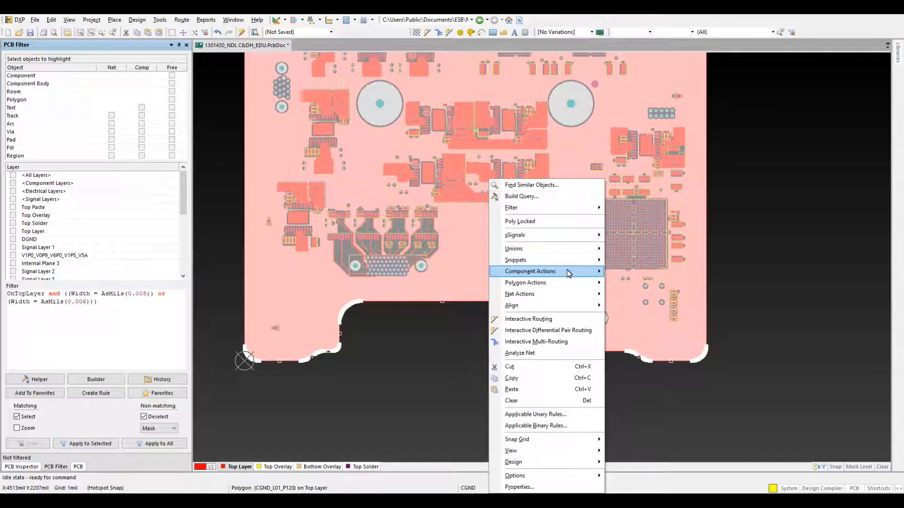
pyautogui.moveTo(566, 282)
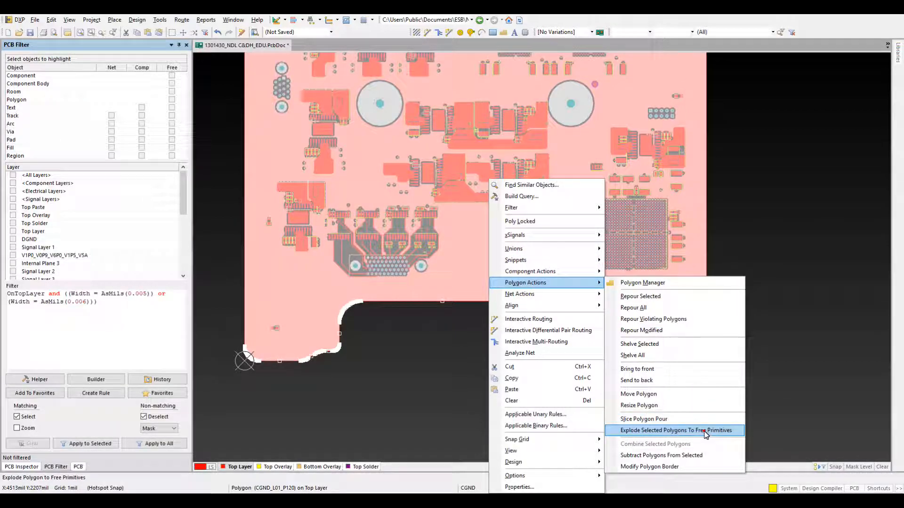
pyautogui.click(703, 430)
pyautogui.click(484, 267)
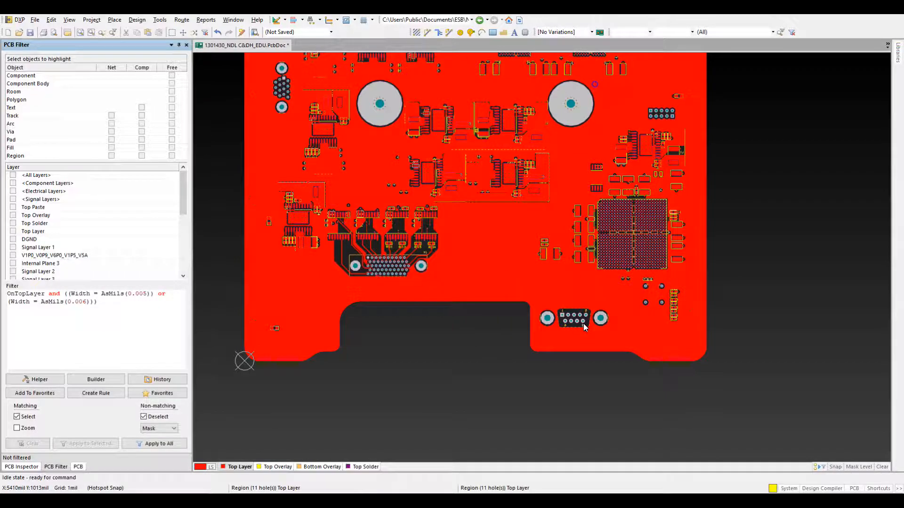
# Select only the large inner copper region inside the CGND border and delete it.
pyautogui.keyDown('ctrl'); pyautogui.scroll(5, 303, 304); pyautogui.keyUp('ctrl')
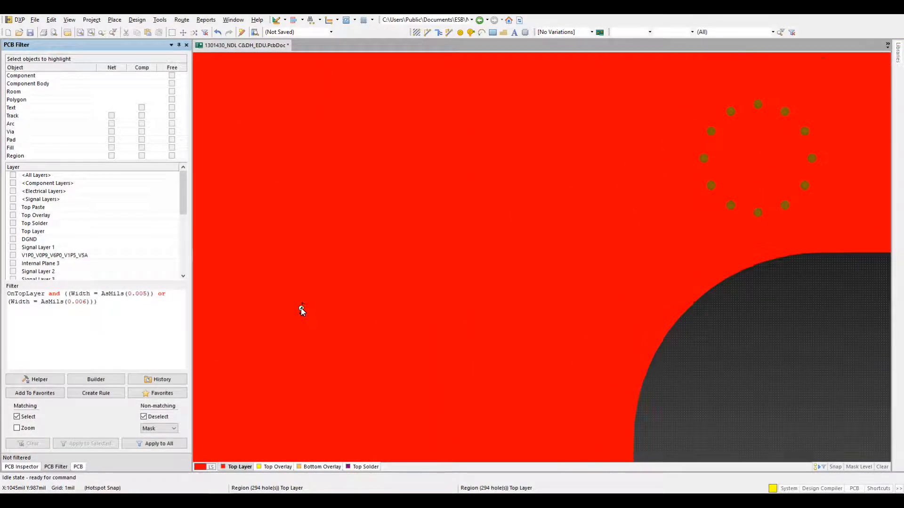
pyautogui.keyDown('ctrl'); pyautogui.scroll(2, 607, 297); pyautogui.keyUp('ctrl')
pyautogui.moveTo(611, 295); pyautogui.dragTo(493, 315, button='right')
pyautogui.keyDown('ctrl'); pyautogui.scroll(-3, 551, 325); pyautogui.keyUp('ctrl')
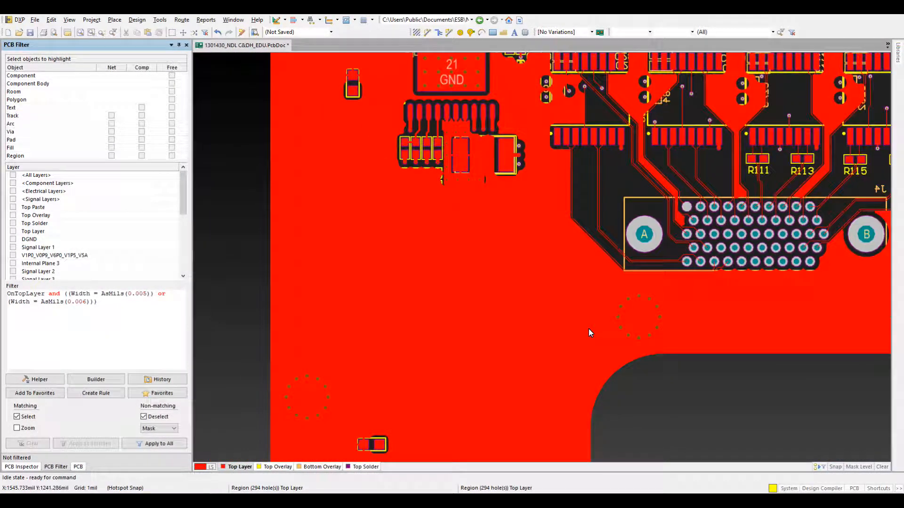
pyautogui.moveTo(876, 307); pyautogui.dragTo(515, 295, button='right')
pyautogui.moveTo(670, 298); pyautogui.dragTo(469, 323, button='right')
pyautogui.keyDown('ctrl'); pyautogui.scroll(-3, 471, 328); pyautogui.keyUp('ctrl')
pyautogui.click(510, 220)
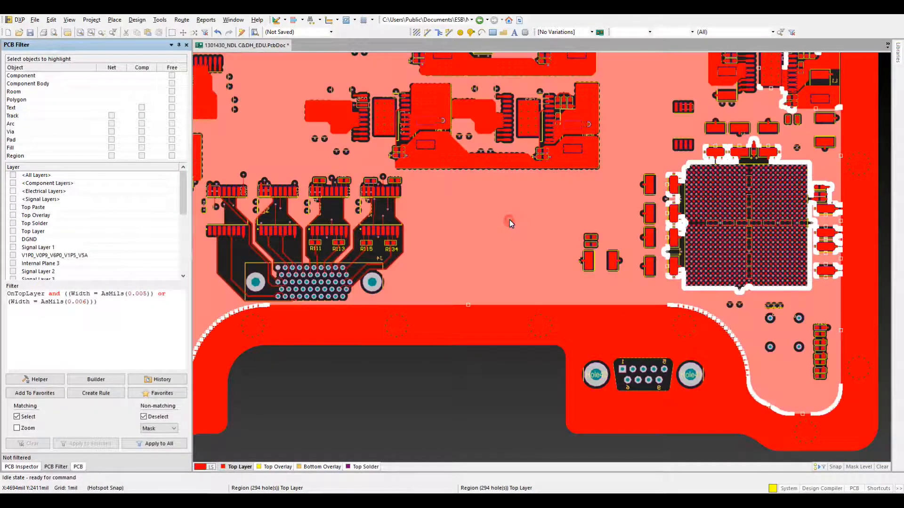
pyautogui.keyDown('ctrl'); pyautogui.scroll(-1, 534, 229); pyautogui.keyUp('ctrl')
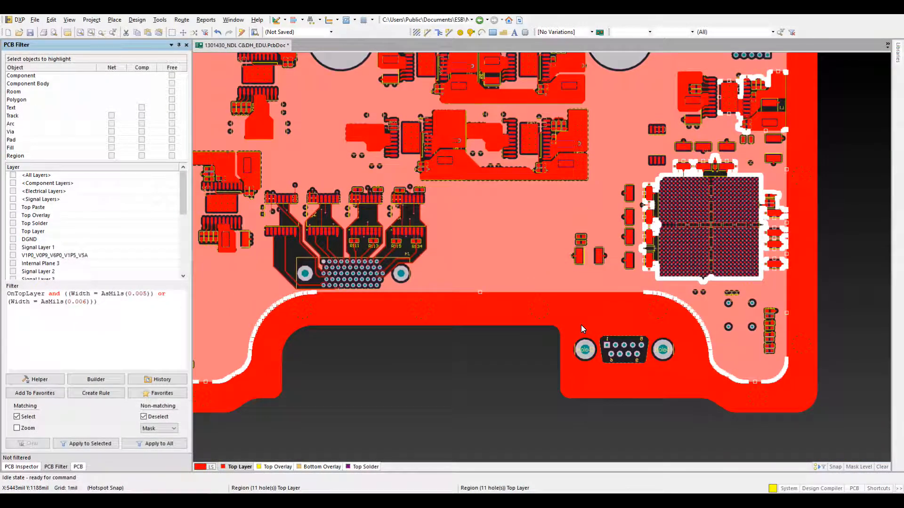
pyautogui.click(583, 309)
pyautogui.click(535, 220)
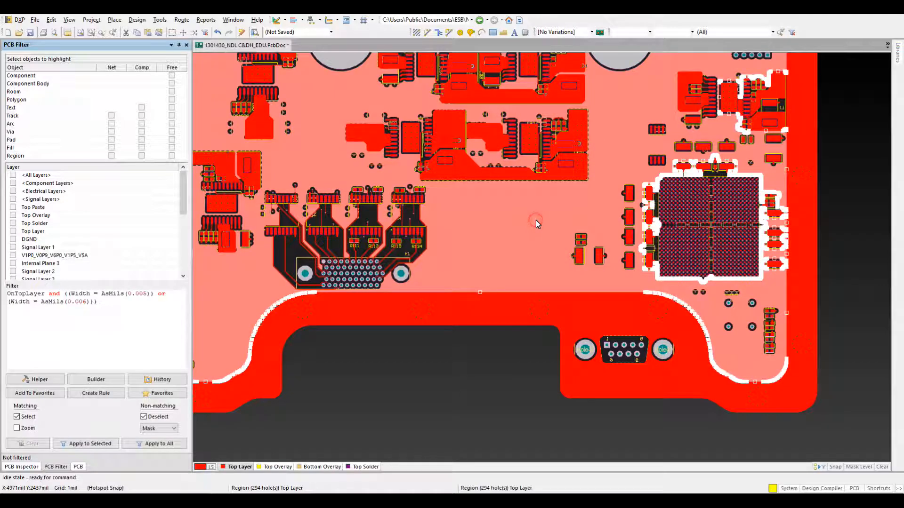
pyautogui.press('Delete')
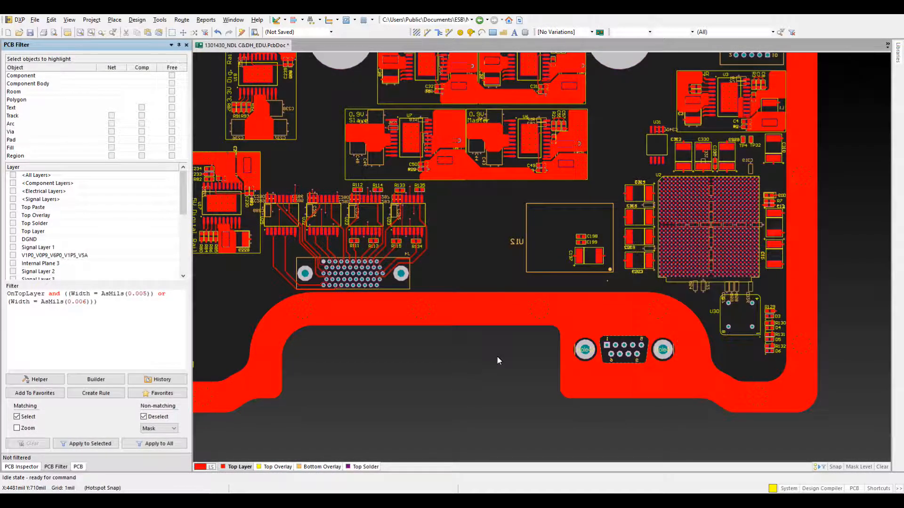
# Check the properties of the remaining border region above J6 without changing them, and inspect its copper along the board edge.
pyautogui.click(604, 319)
pyautogui.doubleClick(603, 317)
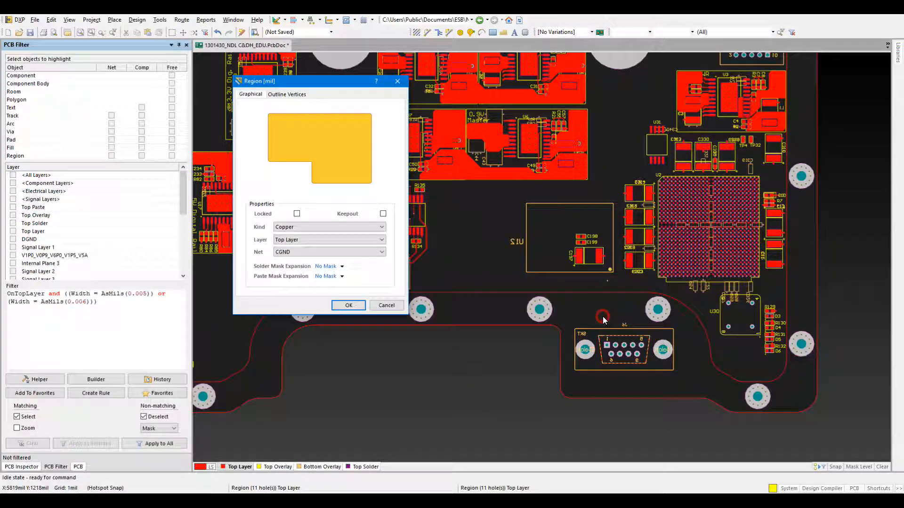
pyautogui.click(394, 306)
pyautogui.moveTo(500, 392); pyautogui.dragTo(551, 337, button='right')
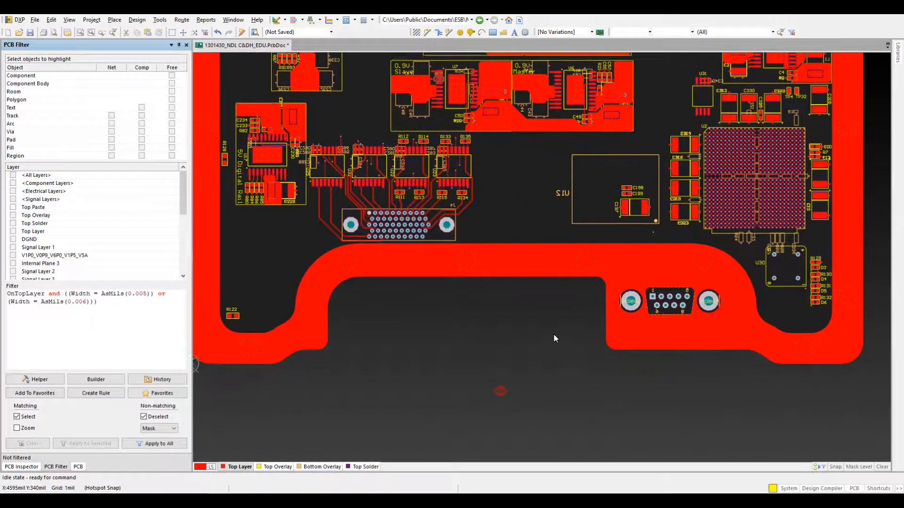
pyautogui.keyDown('ctrl'); pyautogui.scroll(-4, 537, 380); pyautogui.keyUp('ctrl')
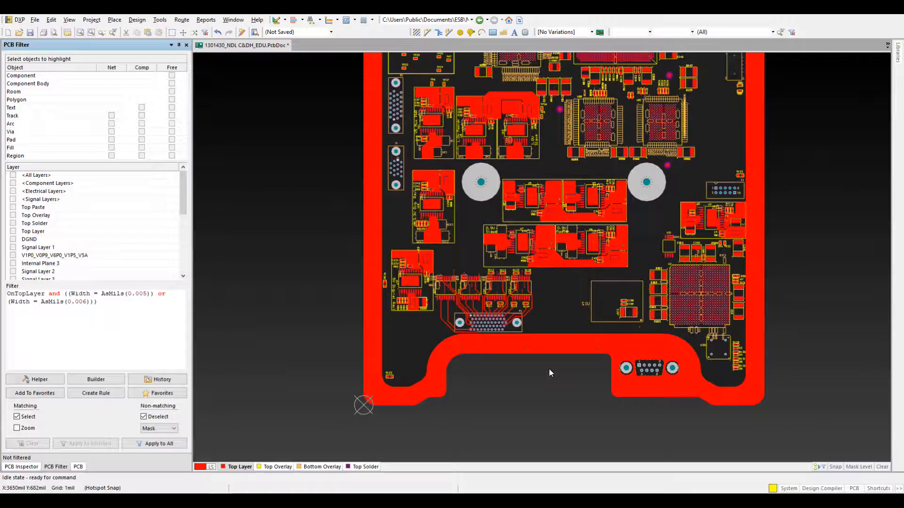
pyautogui.keyDown('ctrl'); pyautogui.scroll(5, 674, 259); pyautogui.keyUp('ctrl')
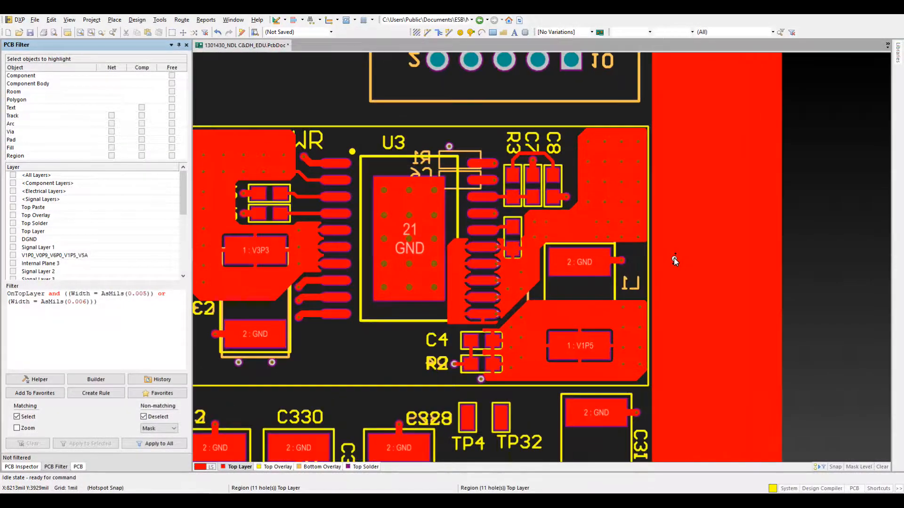
pyautogui.keyDown('ctrl'); pyautogui.scroll(-2, 674, 259); pyautogui.keyUp('ctrl')
pyautogui.keyDown('ctrl'); pyautogui.scroll(-3, 674, 260); pyautogui.keyUp('ctrl')
pyautogui.moveTo(679, 257); pyautogui.dragTo(694, 87, button='right')
pyautogui.moveTo(538, 298); pyautogui.dragTo(613, 344, button='right')
# Switch the board to 3D and choose the Altium 3D Black view configuration with Orthographic projection.
pyautogui.press('3')
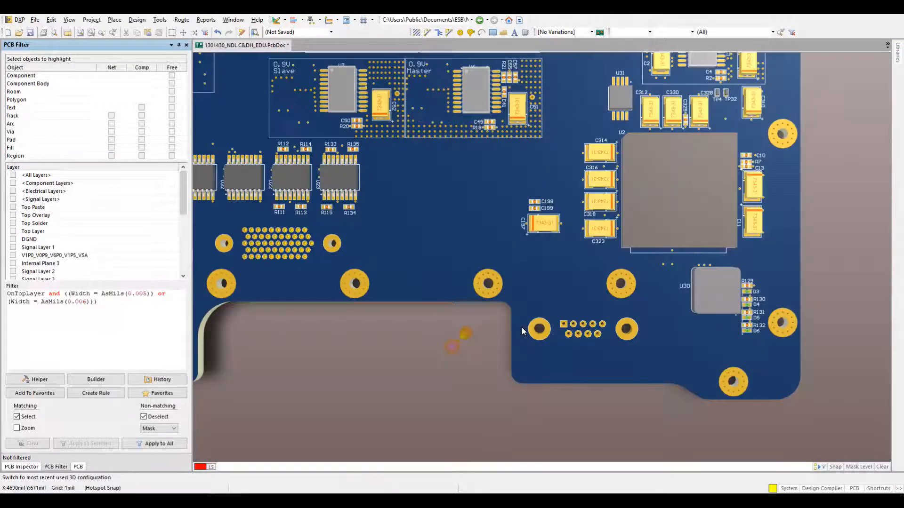
pyautogui.keyDown('ctrl'); pyautogui.scroll(-5, 490, 282); pyautogui.keyUp('ctrl')
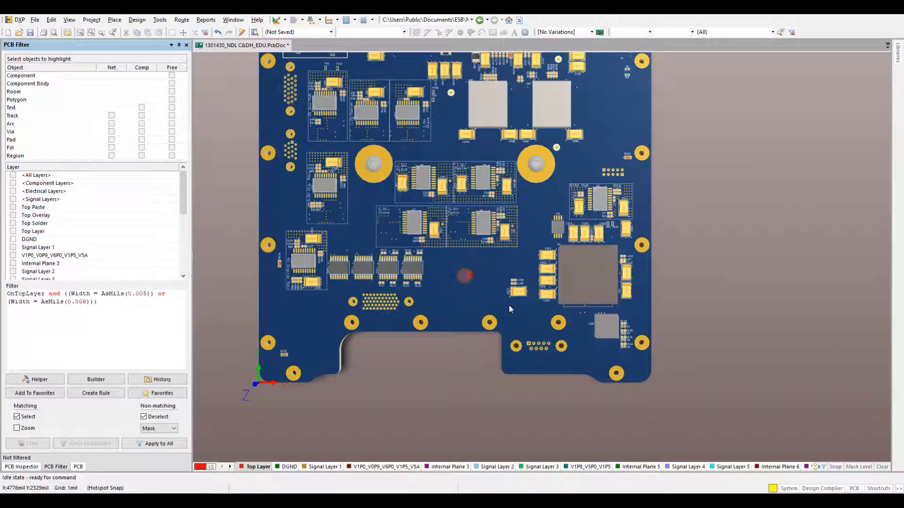
pyautogui.press('l')
pyautogui.click(398, 177)
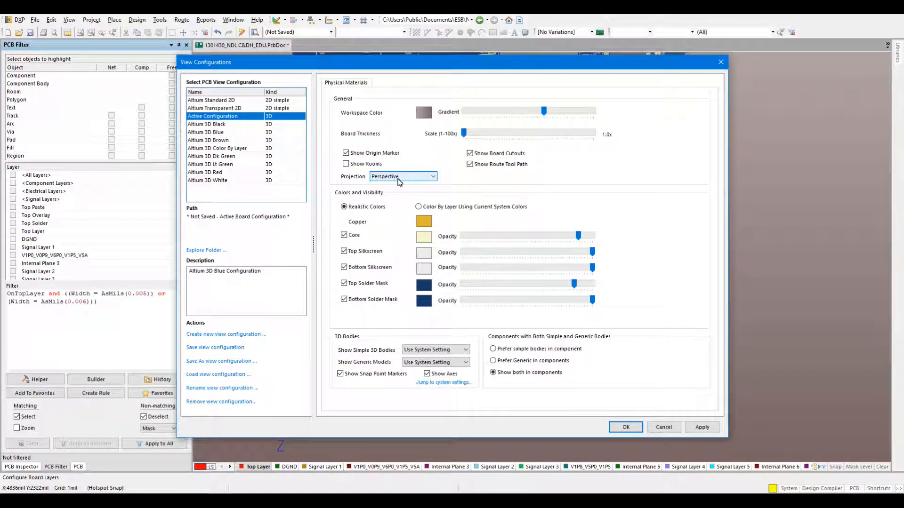
pyautogui.click(391, 192)
pyautogui.click(234, 123)
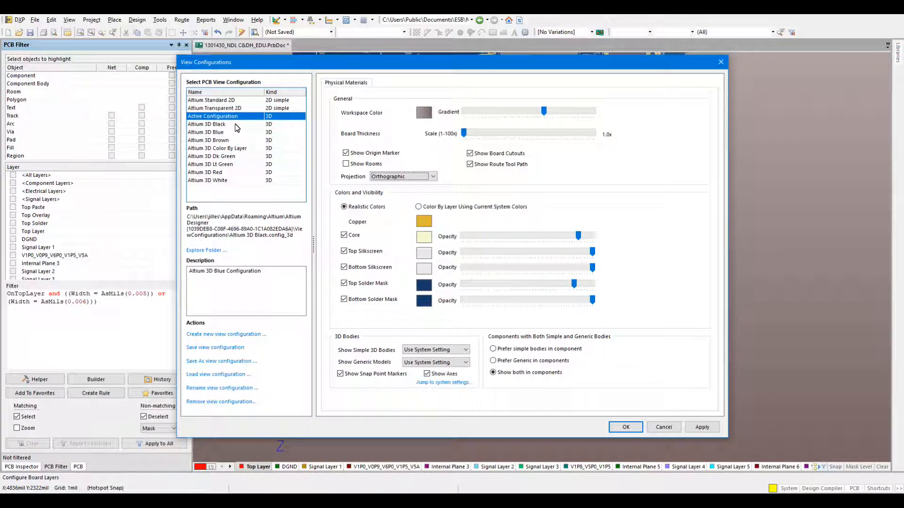
pyautogui.click(395, 177)
pyautogui.click(391, 192)
# Try the color-by-layer display, return to realistic colors, and lower the top and bottom solder mask opacity to slightly above half.
pyautogui.click(508, 207)
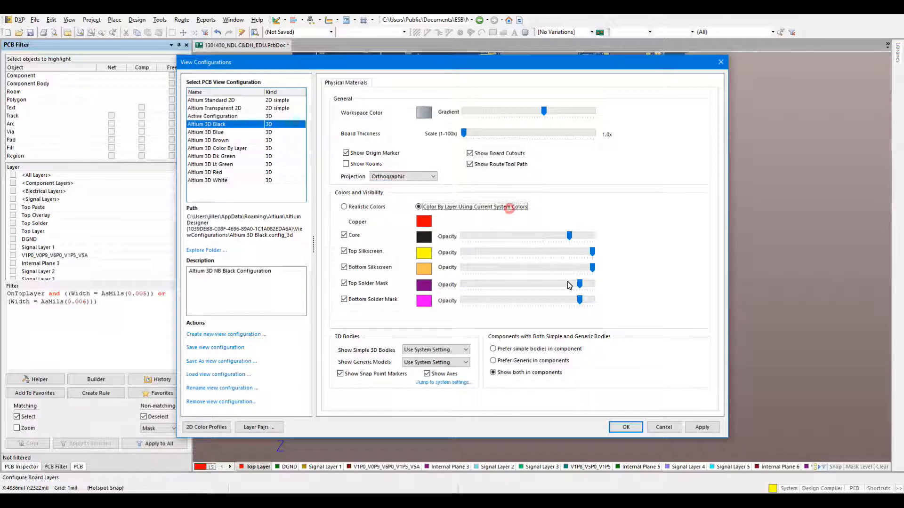
pyautogui.click(366, 206)
pyautogui.click(539, 286)
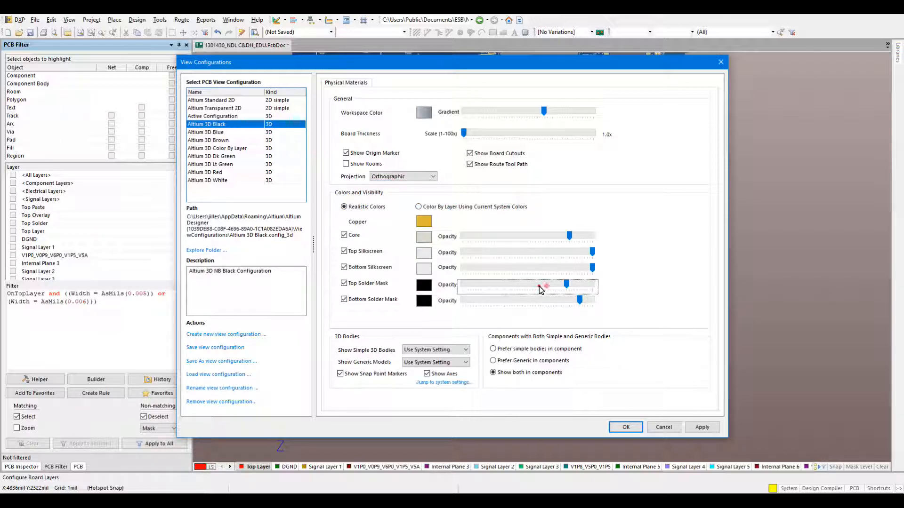
pyautogui.click(538, 300)
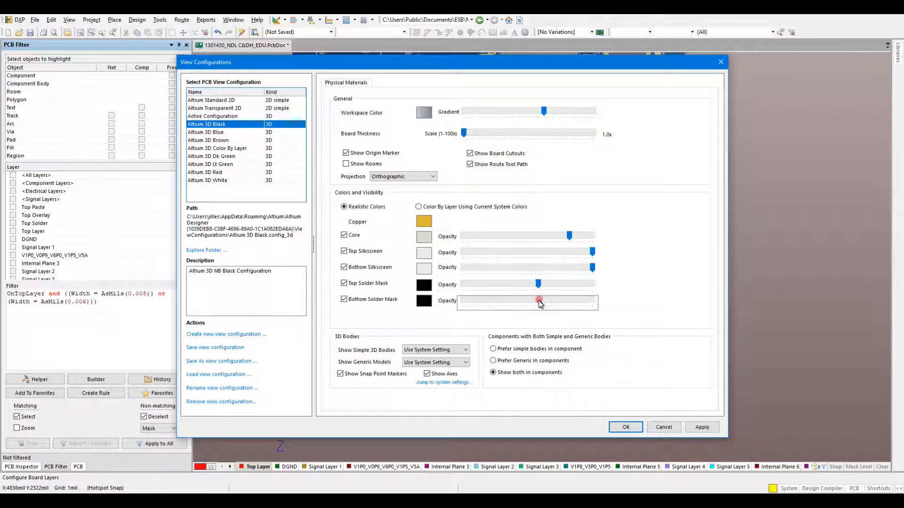
# Set the core color to basic color 9, a dark magenta, and apply the view configuration to the 3D board.
pyautogui.click(424, 236)
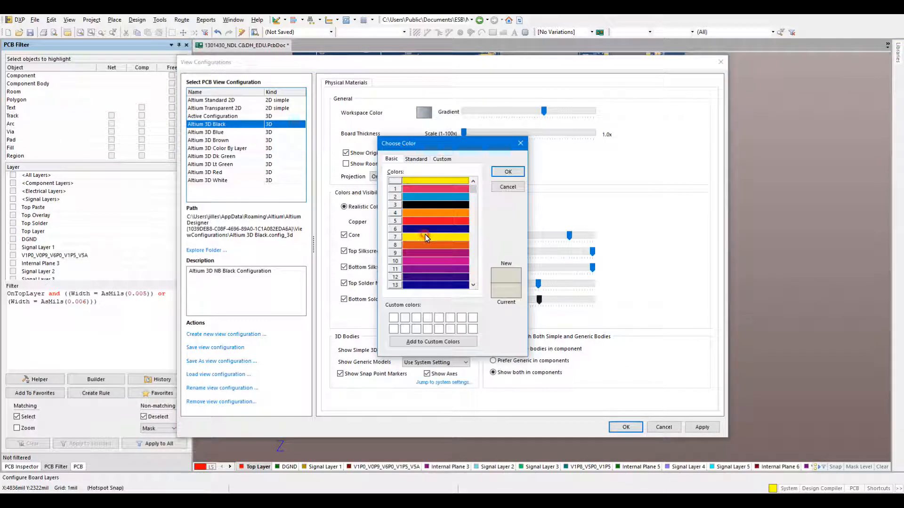
pyautogui.click(445, 218)
pyautogui.click(450, 255)
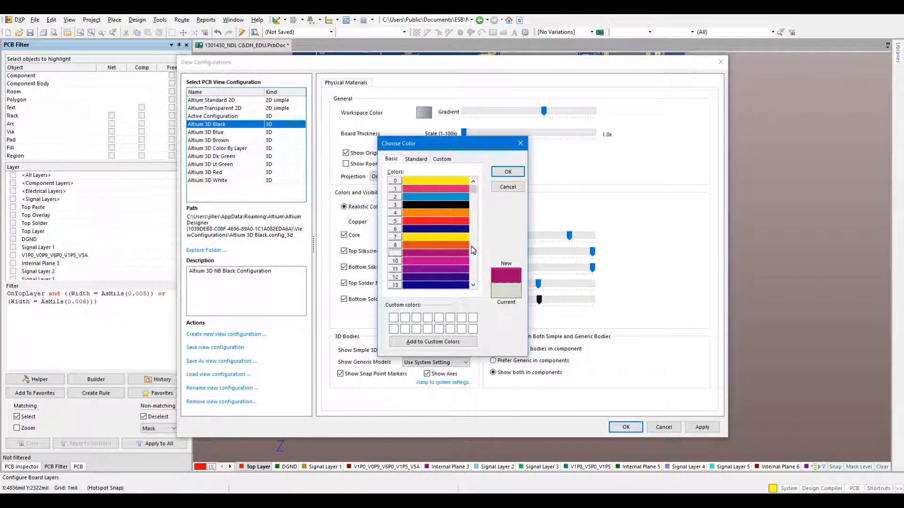
pyautogui.click(508, 172)
pyautogui.click(702, 428)
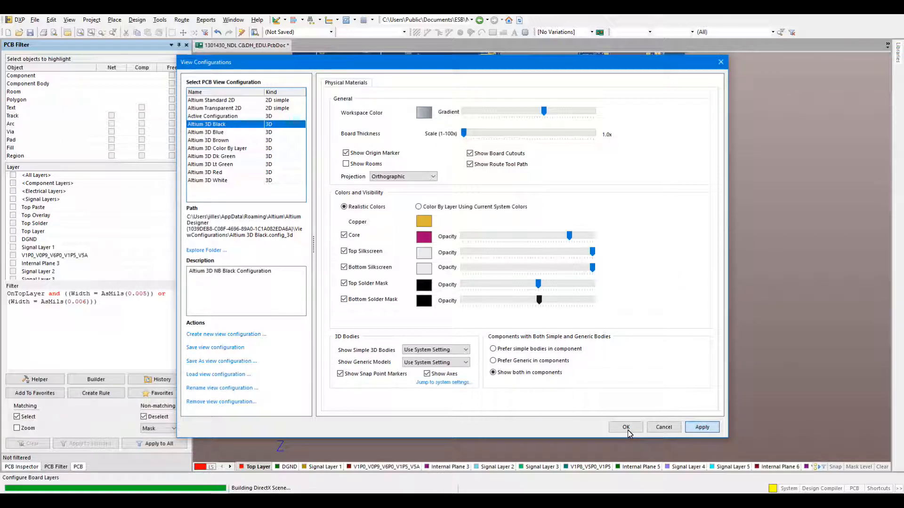
pyautogui.click(627, 428)
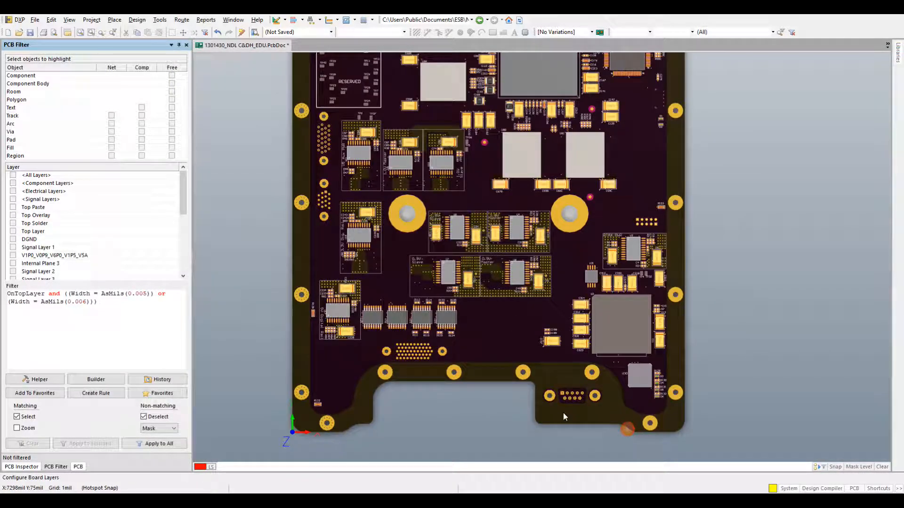
pyautogui.moveTo(558, 353); pyautogui.dragTo(539, 308, button='right')
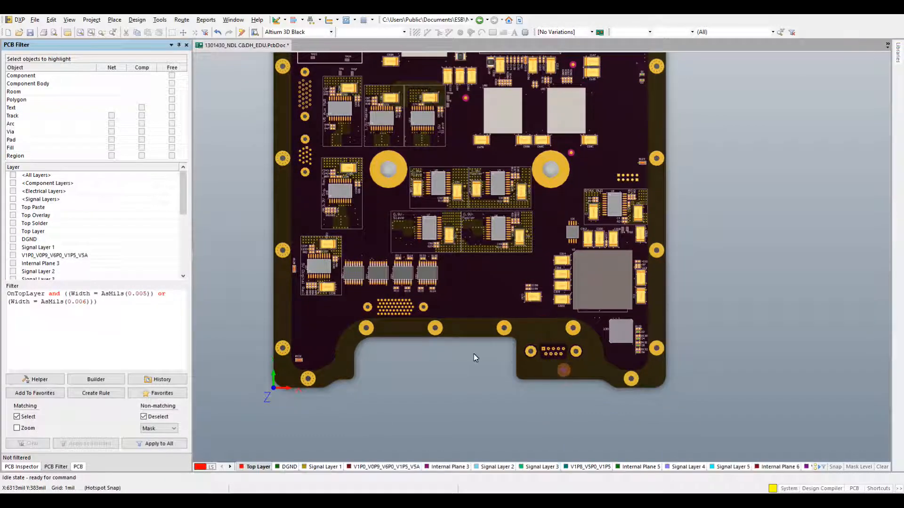
pyautogui.moveTo(352, 334); pyautogui.dragTo(454, 392, button='right')
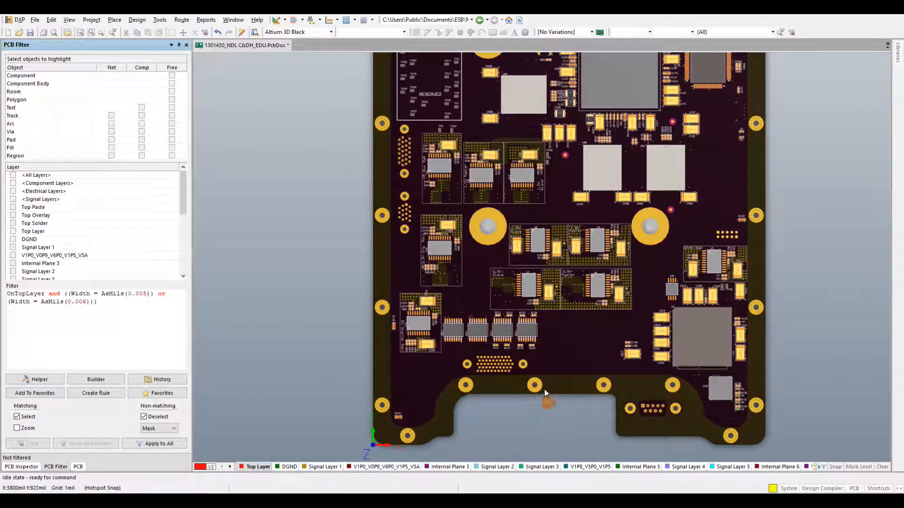
pyautogui.scroll(10, 759, 236)
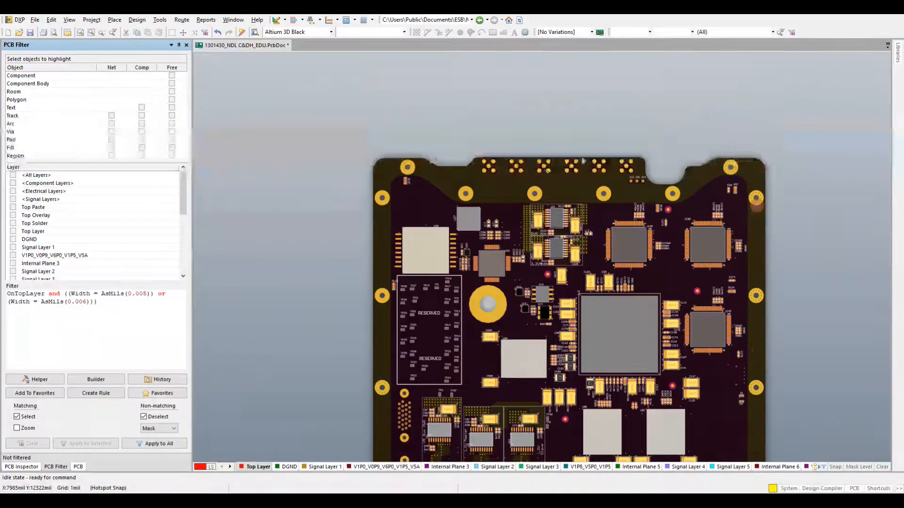
# Return the board from the 3D display to the 2D layout view.
pyautogui.scroll(-10, 378, 372)
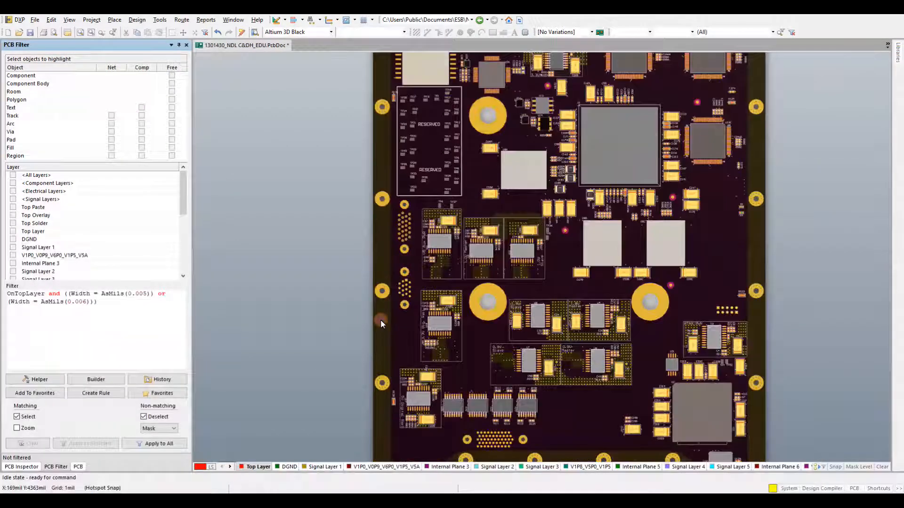
pyautogui.scroll(-5, 396, 415)
pyautogui.scroll(1, 504, 220)
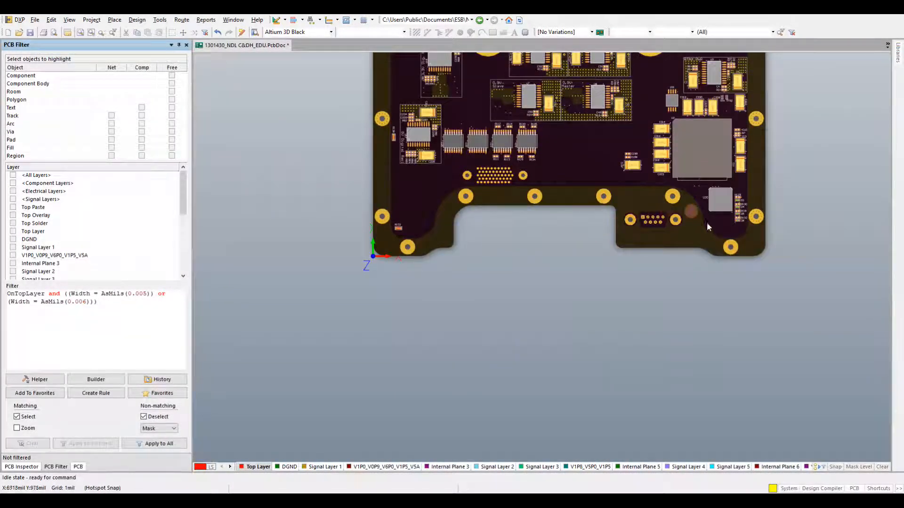
pyautogui.press('2')
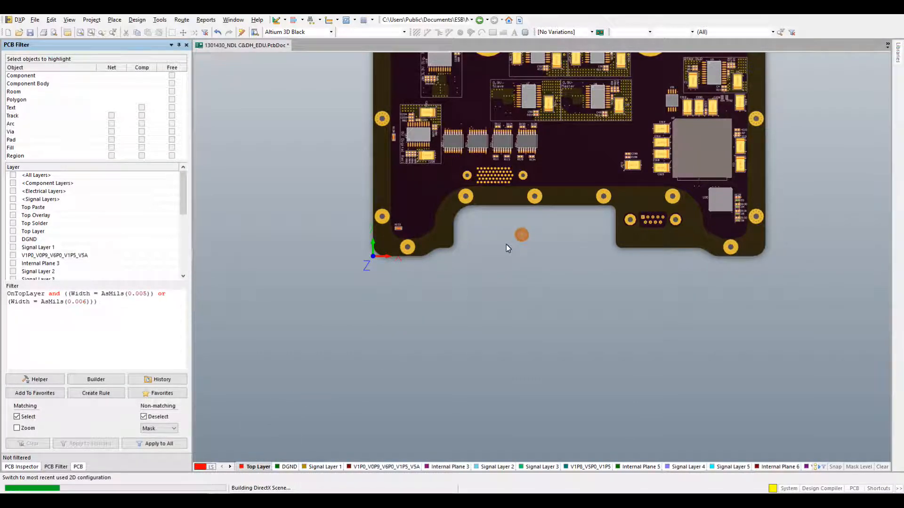
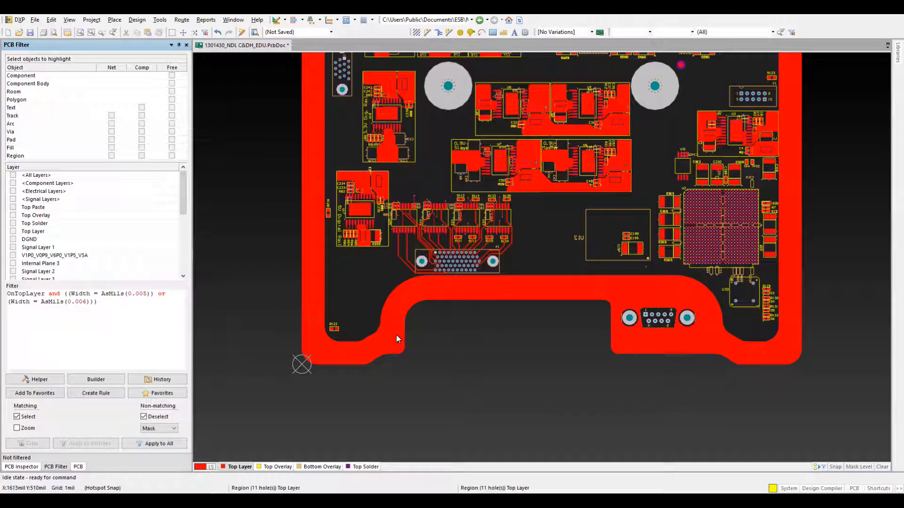
# Move the border copper region from Top Layer to the Top Solder layer and deselect it.
pyautogui.click(397, 339)
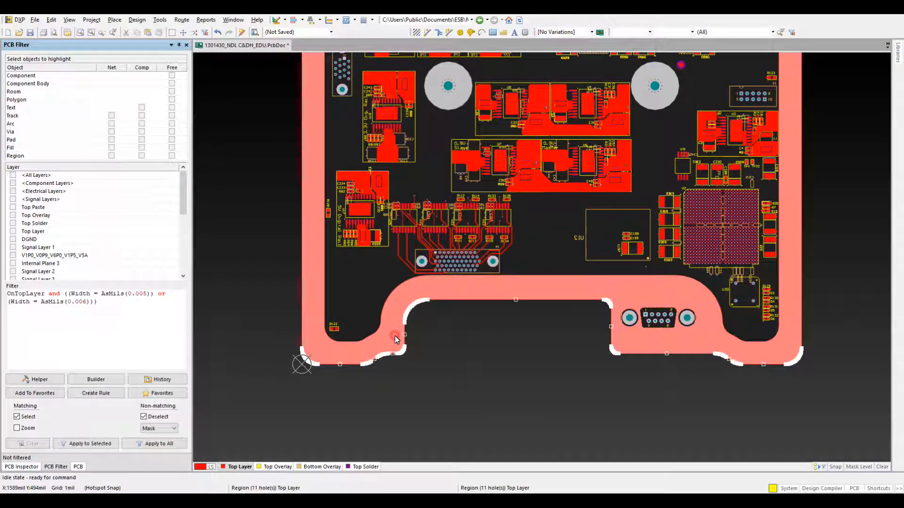
pyautogui.click(27, 467)
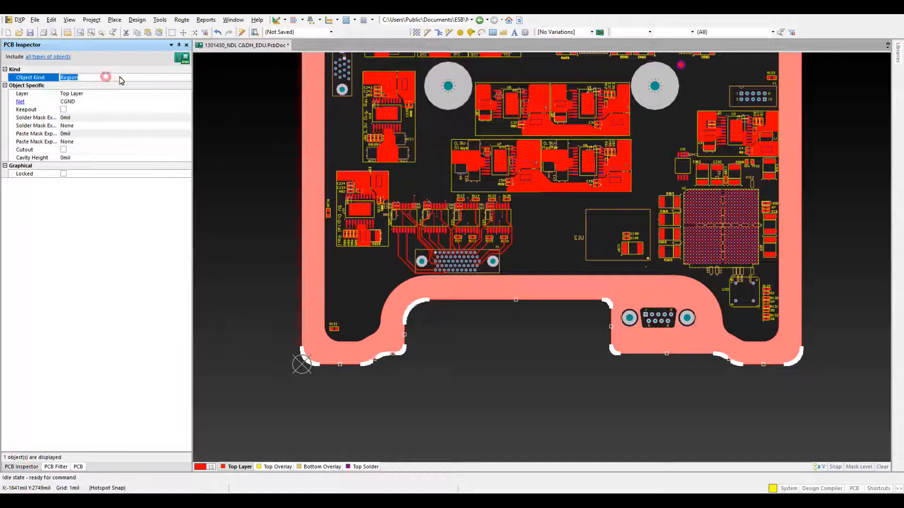
pyautogui.click(131, 94)
pyautogui.click(185, 95)
pyautogui.click(150, 100)
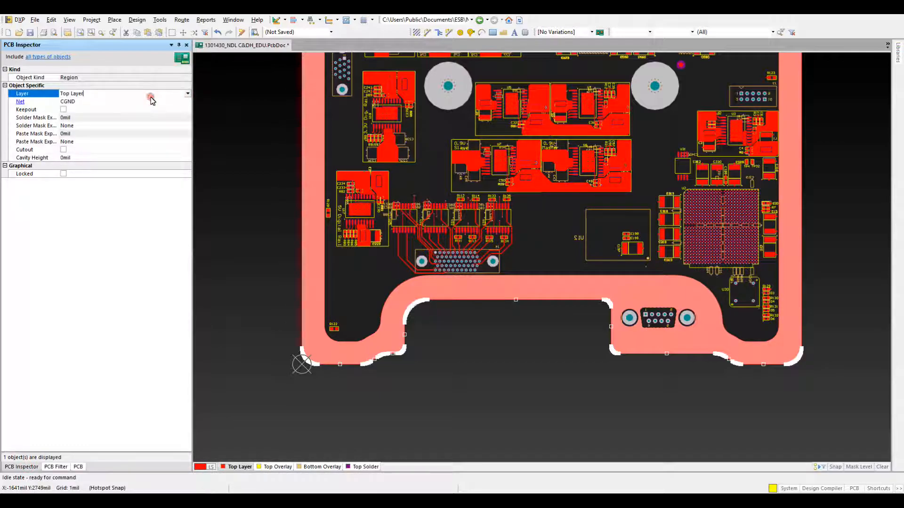
pyautogui.press('BackSpace')
pyautogui.write('Solder')
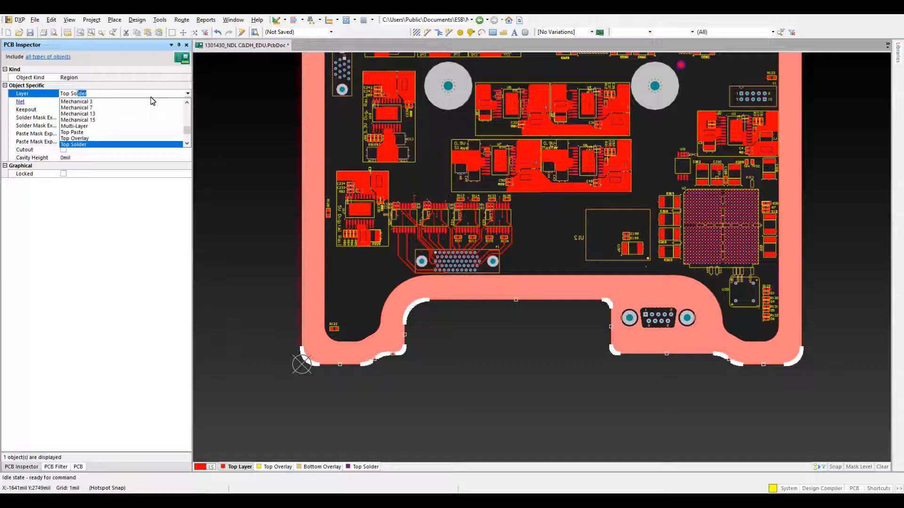
pyautogui.press('Return')
pyautogui.click(232, 212)
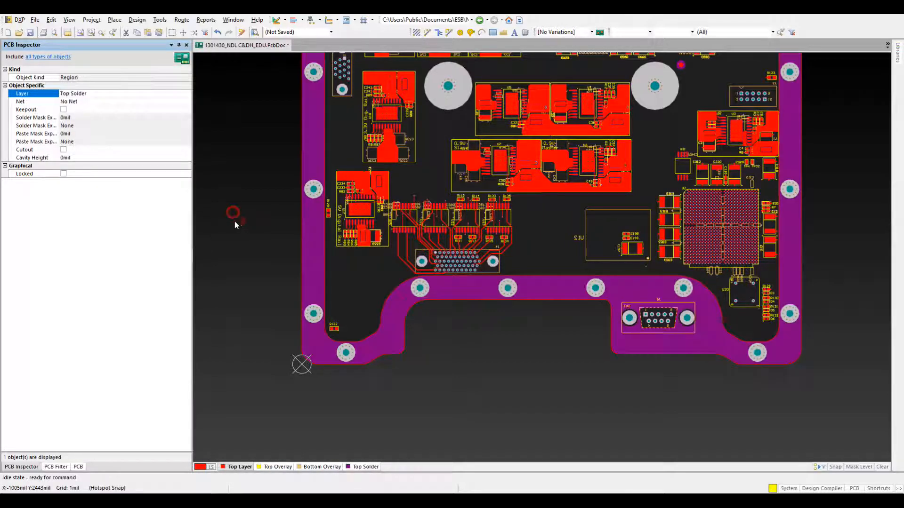
# Switch the board to 3D and inspect the solder mask opening along the whole border.
pyautogui.moveTo(278, 333); pyautogui.dragTo(333, 338, button='right')
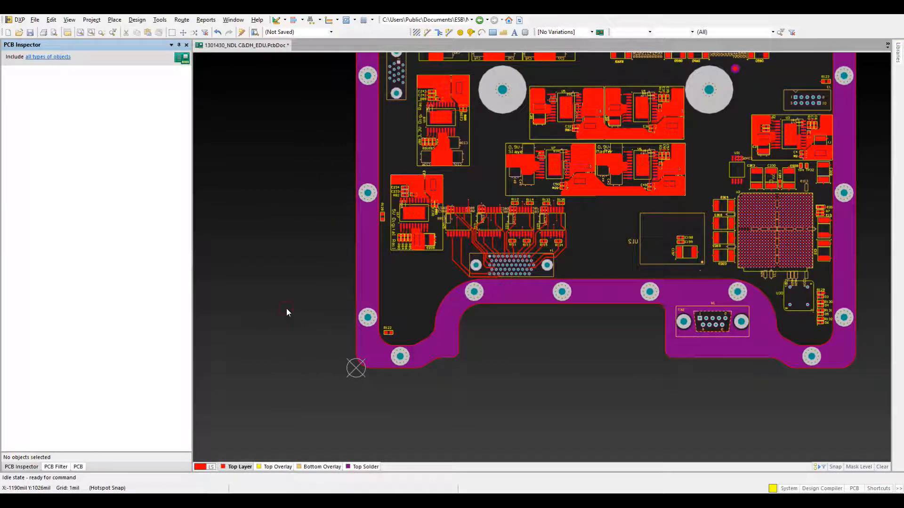
pyautogui.moveTo(293, 298); pyautogui.dragTo(305, 322, button='right')
pyautogui.press('3')
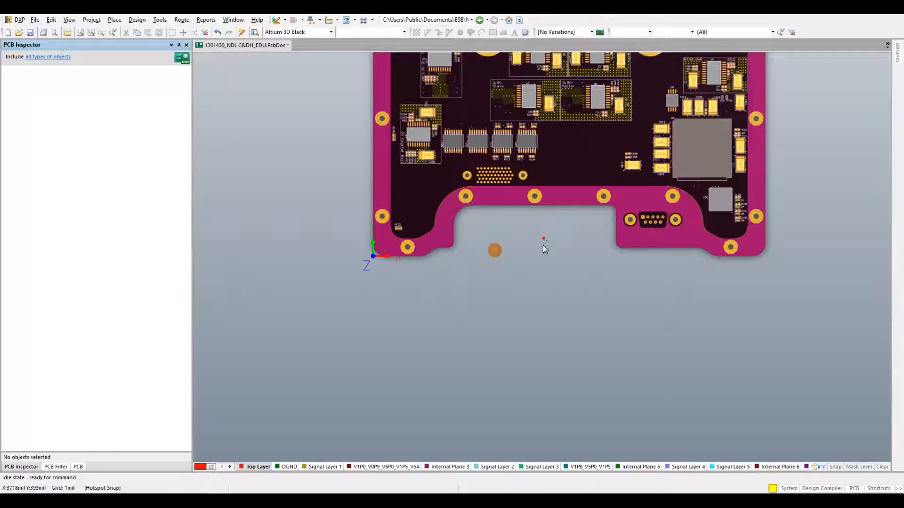
pyautogui.moveTo(542, 239); pyautogui.dragTo(458, 427, button='right')
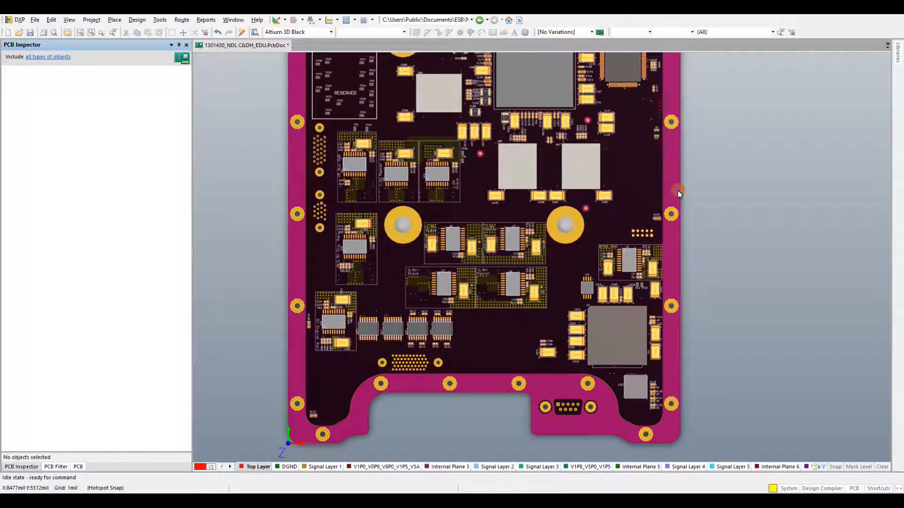
pyautogui.scroll(9, 676, 184)
pyautogui.scroll(-2, 292, 256)
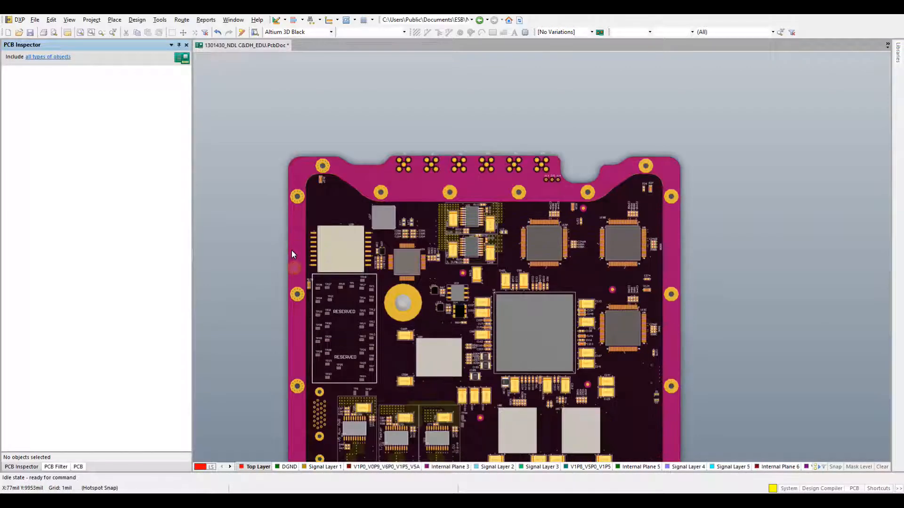
pyautogui.scroll(-11, 296, 273)
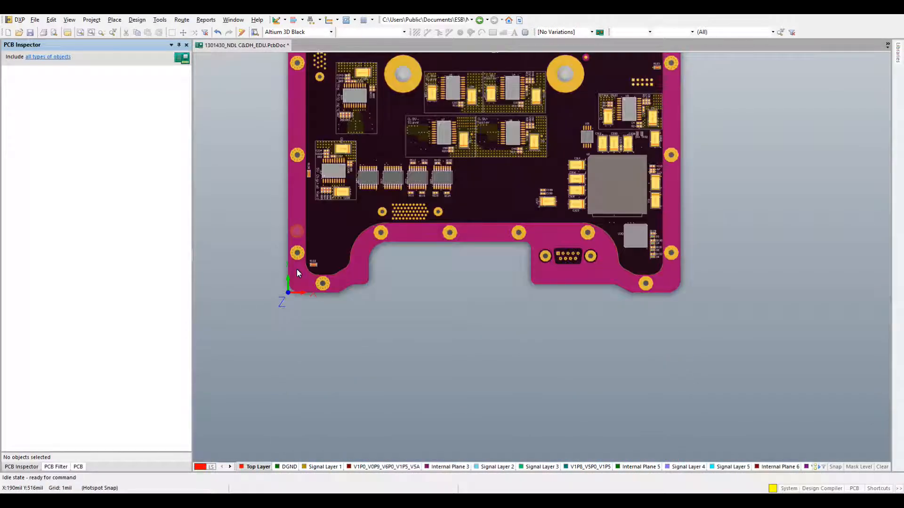
# Set the core color of the 3D view to basic color 33, a brownish gray, and apply the view configuration.
pyautogui.press('l')
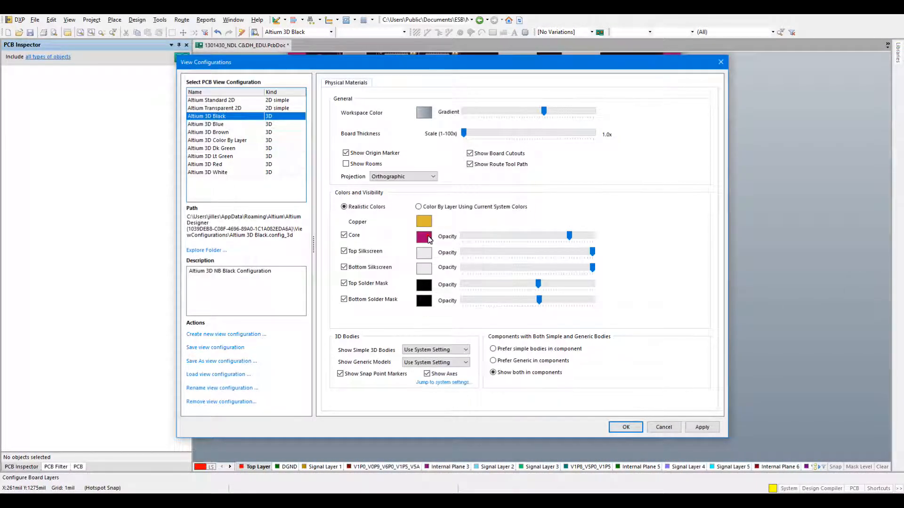
pyautogui.click(429, 238)
pyautogui.scroll(-5, 454, 238)
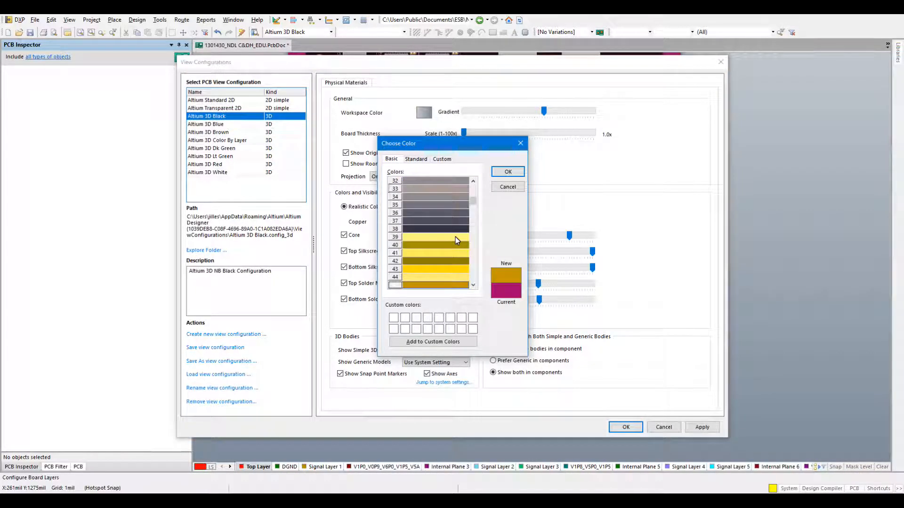
pyautogui.scroll(2, 447, 237)
pyautogui.click(446, 222)
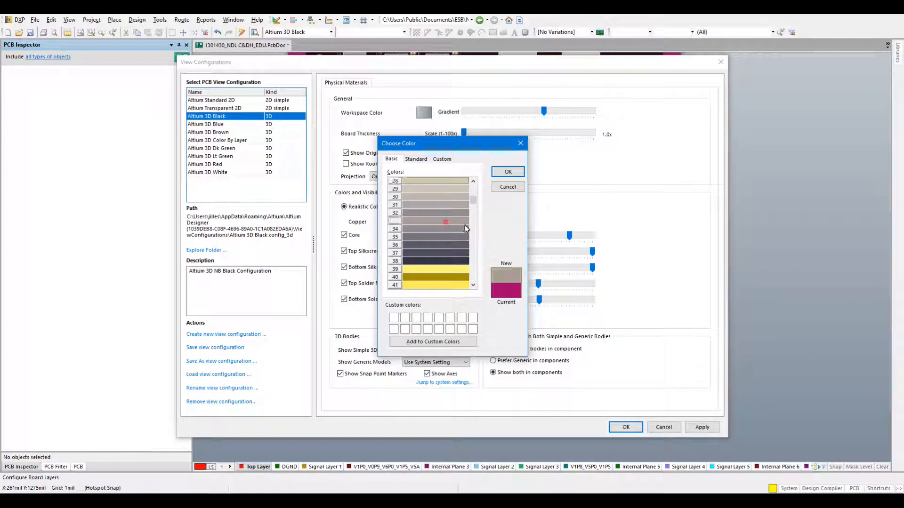
pyautogui.click(508, 172)
pyautogui.click(701, 428)
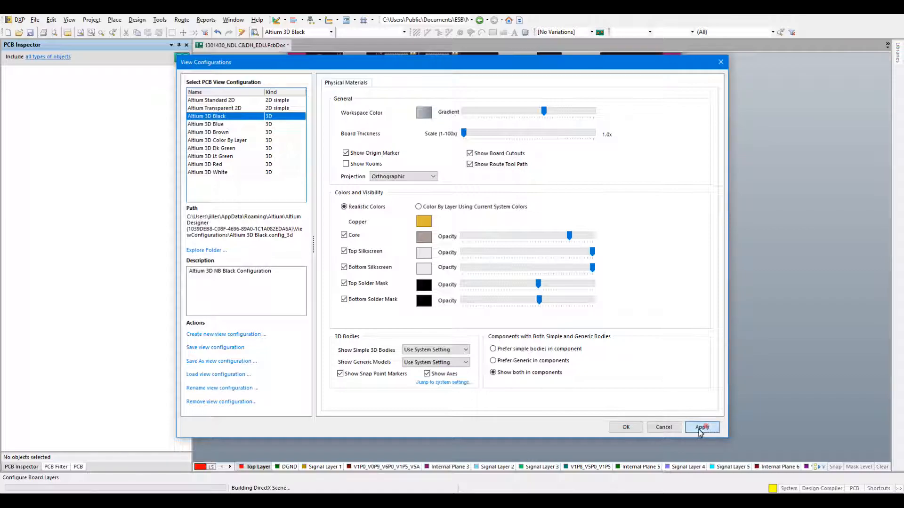
pyautogui.click(624, 429)
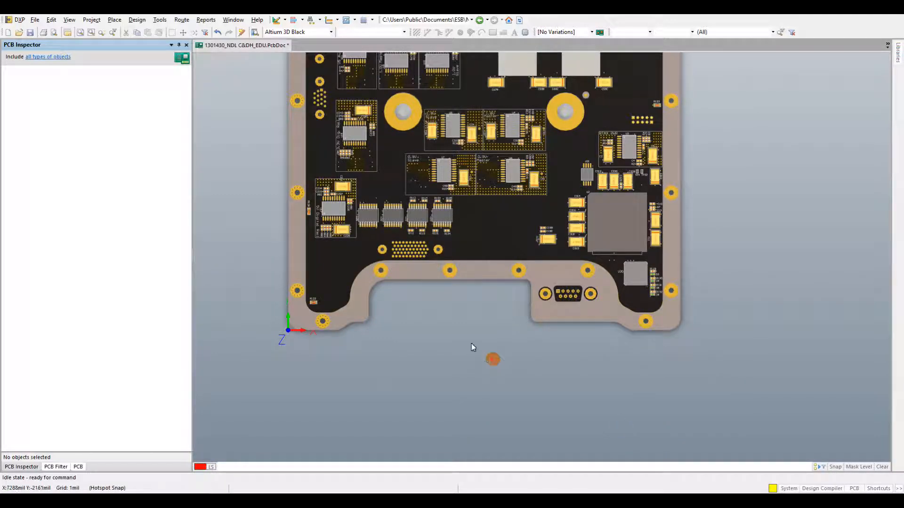
# Inspect the recolored border in 3D along the sides, around the nine-pin connector cutout and at connectors J7 to J12.
pyautogui.scroll(3, 561, 376)
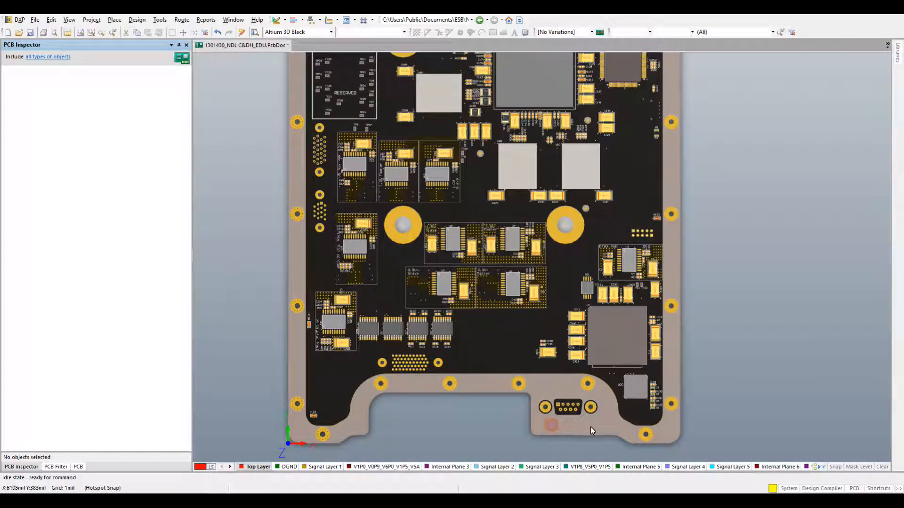
pyautogui.scroll(5, 382, 132)
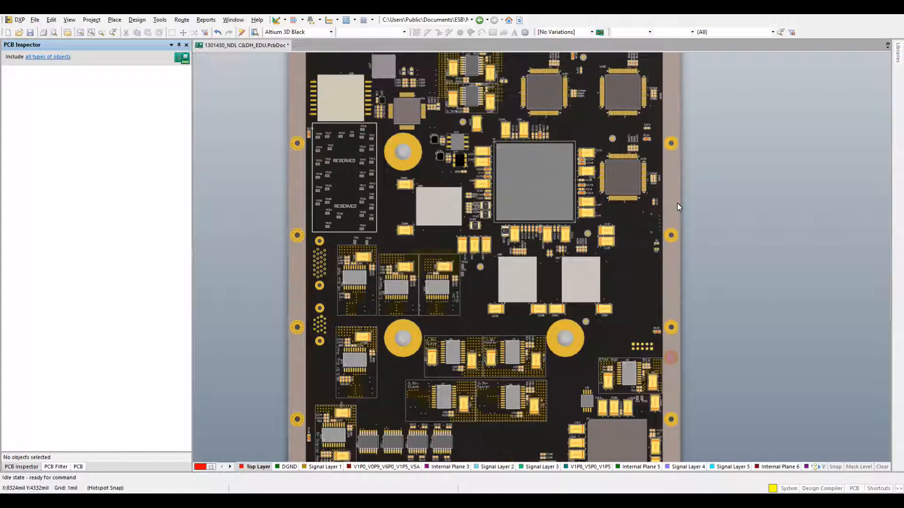
pyautogui.scroll(-6, 625, 443)
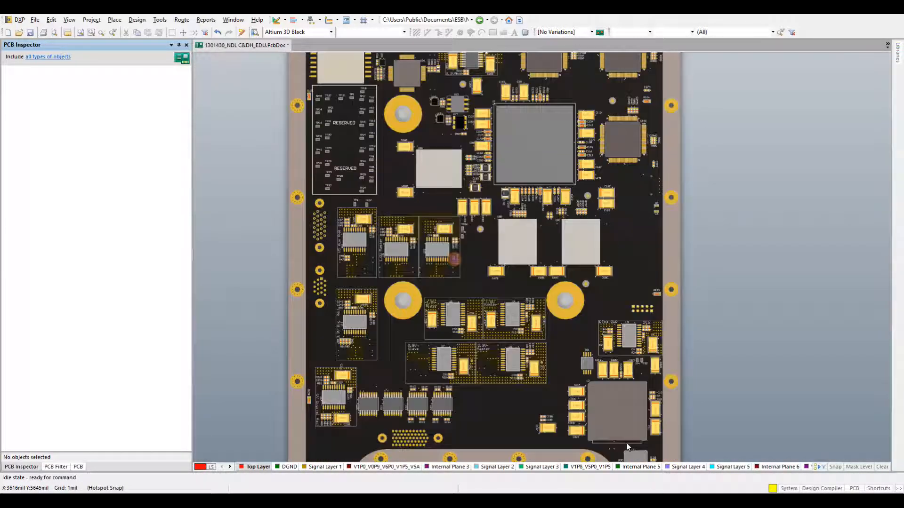
pyautogui.keyDown('ctrl'); pyautogui.scroll(6, 566, 385); pyautogui.keyUp('ctrl')
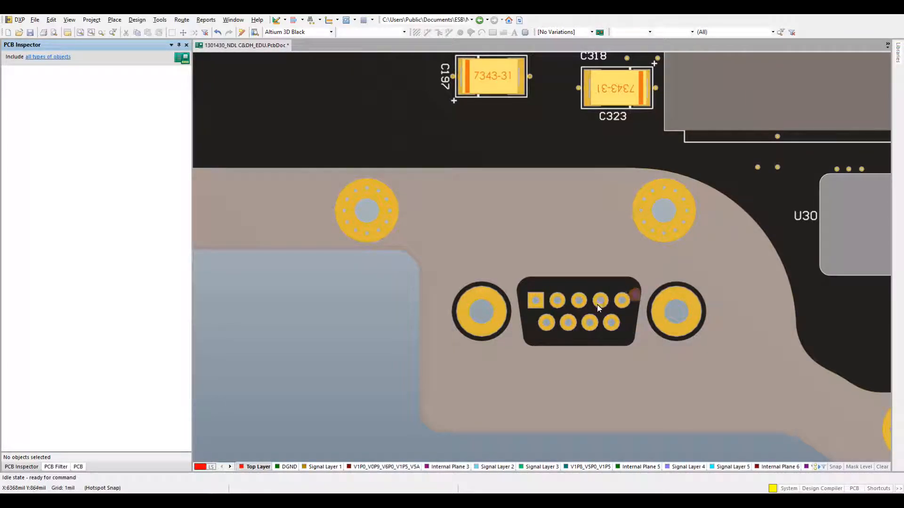
pyautogui.keyDown('ctrl'); pyautogui.scroll(-5, 552, 308); pyautogui.keyUp('ctrl')
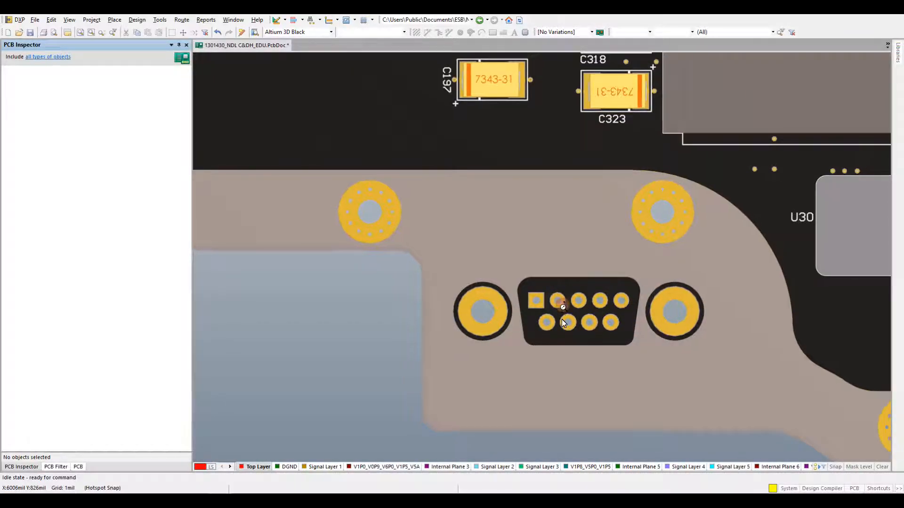
pyautogui.scroll(10, 457, 305)
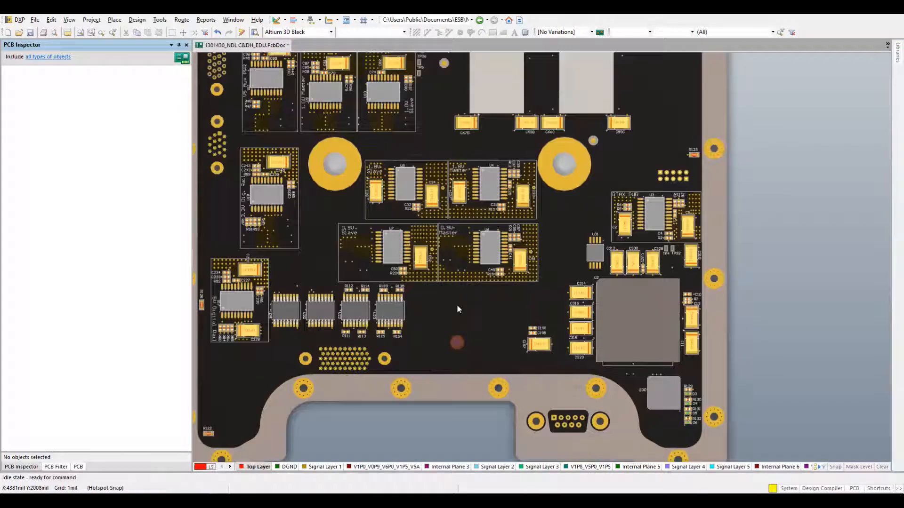
pyautogui.scroll(10, 457, 305)
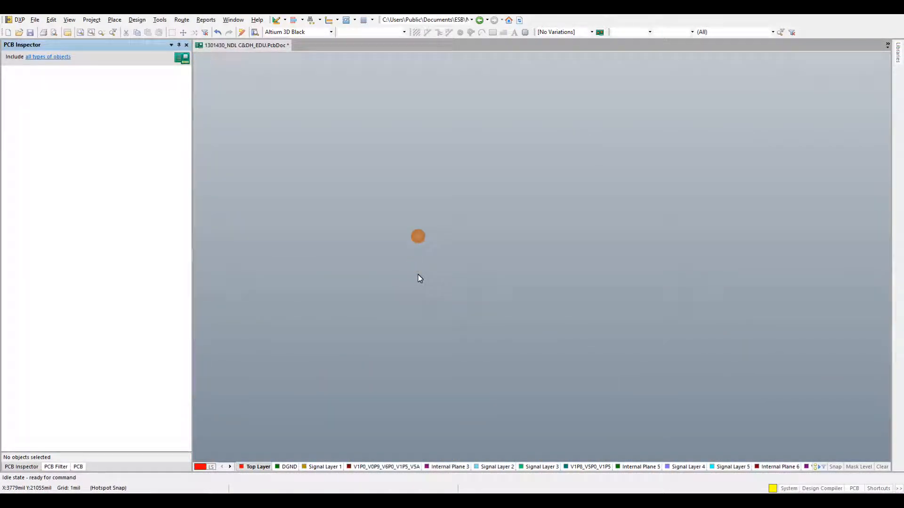
pyautogui.scroll(-8, 447, 396)
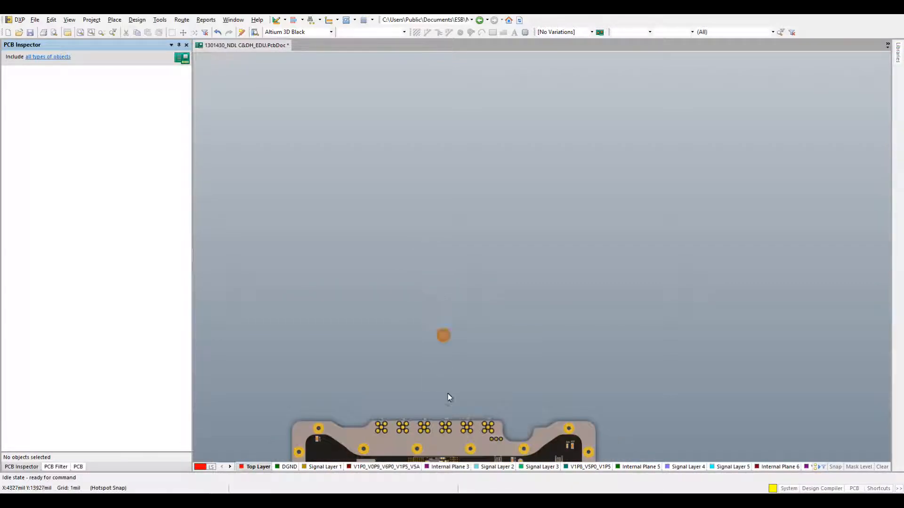
pyautogui.moveTo(476, 397); pyautogui.dragTo(493, 371, button='right')
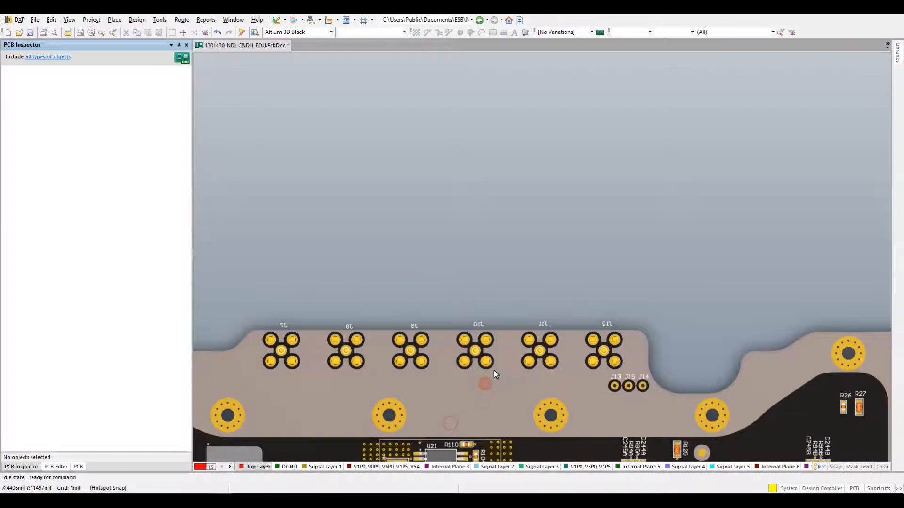
# Flip the 3D board to its underside at connectors J7 to J12.
pyautogui.press('v')
pyautogui.press('b')
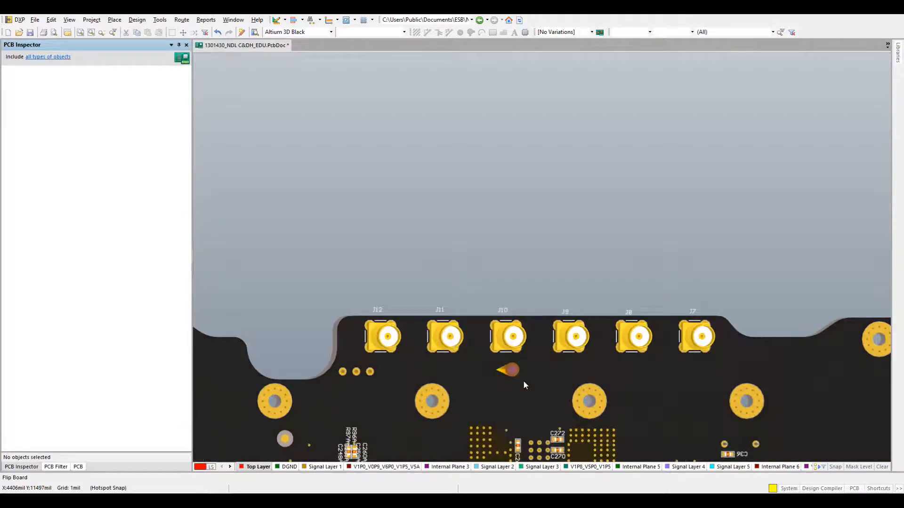
pyautogui.moveTo(520, 363); pyautogui.dragTo(507, 307, button='right')
# Set both simple 3D bodies and generic models to No in the view configuration, apply it, and view the J10 footprint.
pyautogui.press('l')
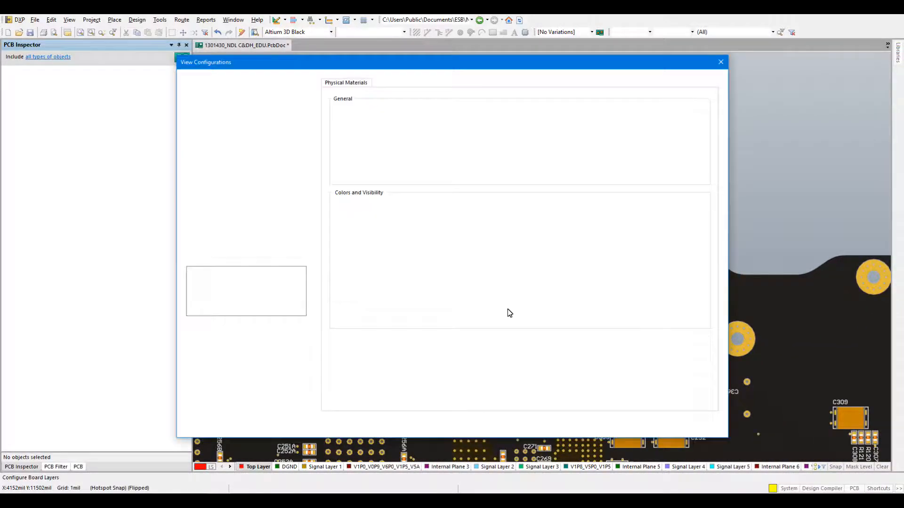
pyautogui.click(443, 351)
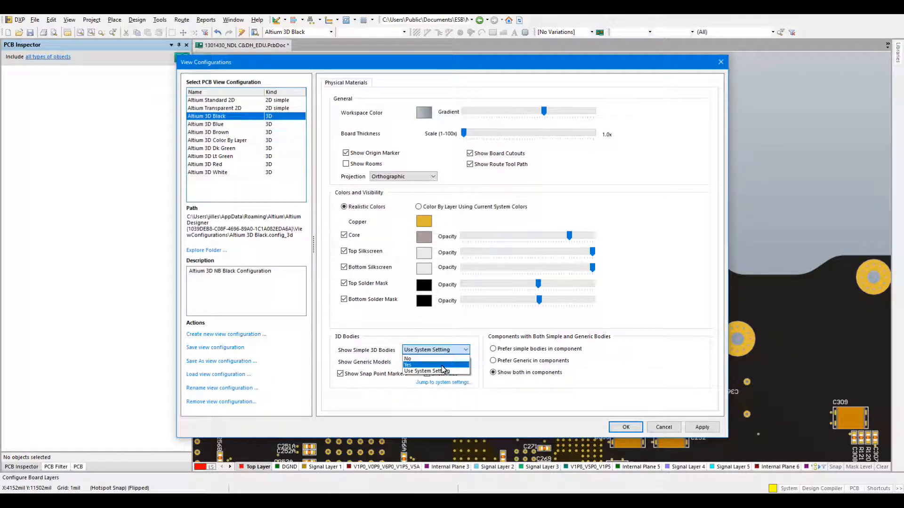
pyautogui.click(441, 359)
pyautogui.click(441, 362)
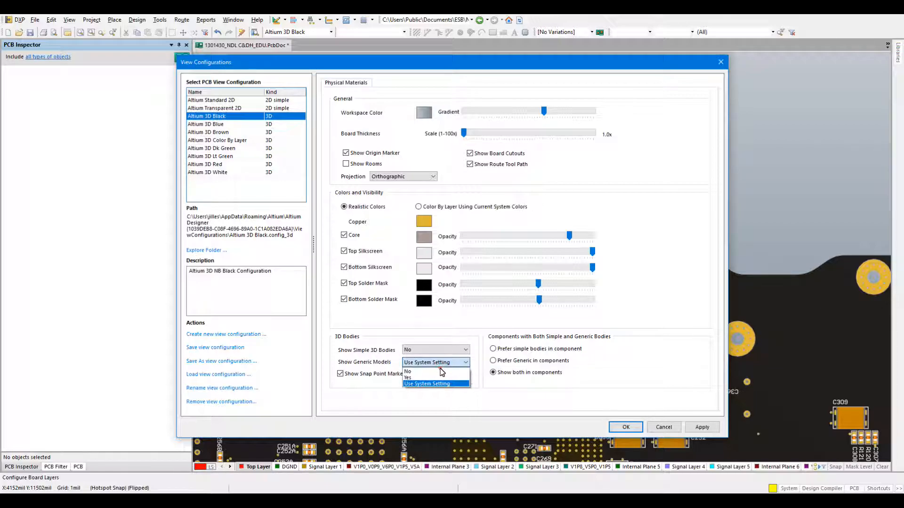
pyautogui.click(408, 371)
pyautogui.click(702, 427)
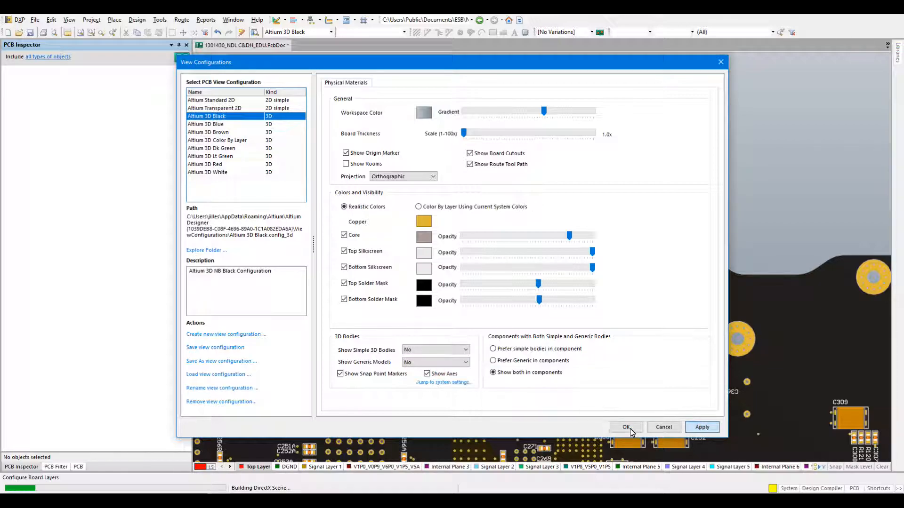
pyautogui.click(626, 427)
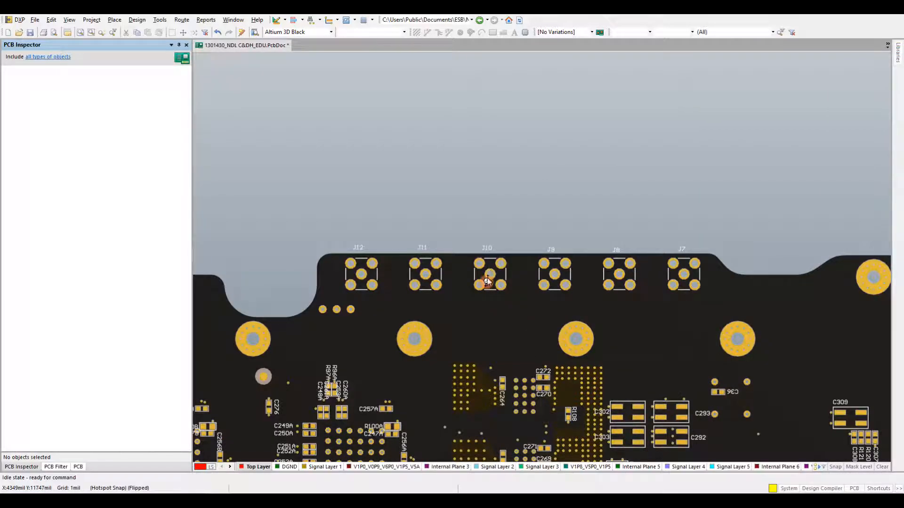
pyautogui.keyDown('ctrl'); pyautogui.scroll(5, 495, 296); pyautogui.keyUp('ctrl')
pyautogui.keyDown('ctrl'); pyautogui.scroll(-5, 487, 295); pyautogui.keyUp('ctrl')
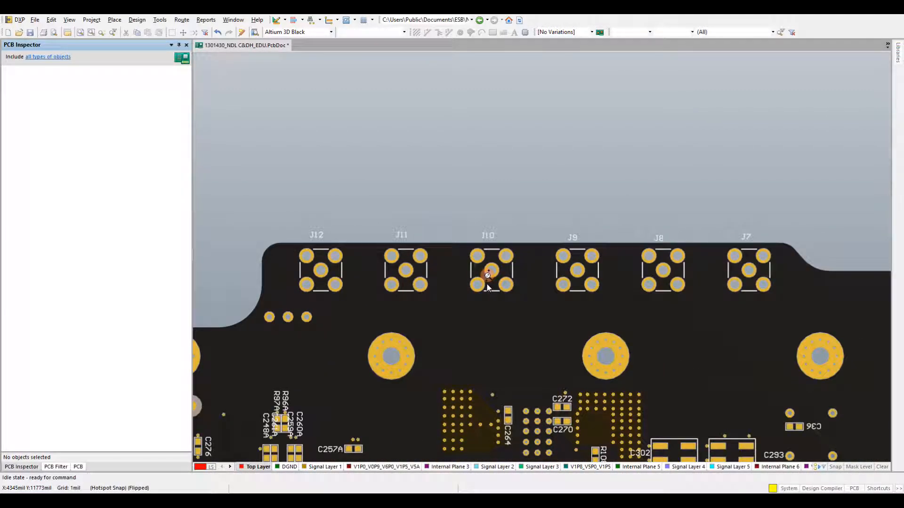
# Look over the underside of the board in 3D, flip it back to the top side and view the nine-pin connector cutout.
pyautogui.keyDown('ctrl'); pyautogui.scroll(-5, 490, 284); pyautogui.keyUp('ctrl')
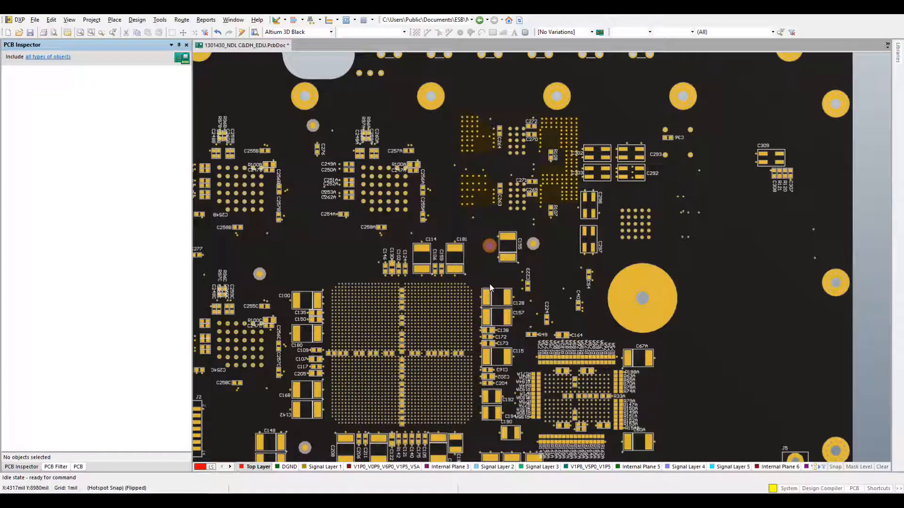
pyautogui.scroll(-7, 494, 287)
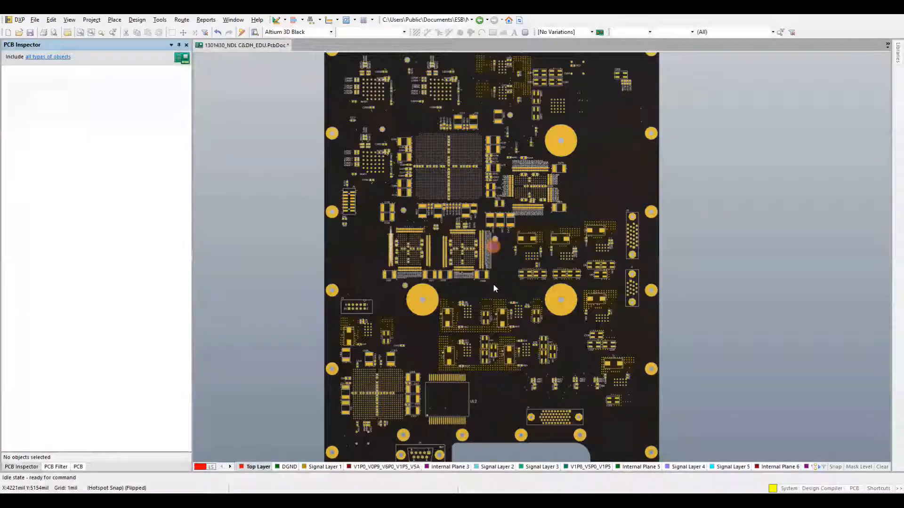
pyautogui.press('v')
pyautogui.press('b')
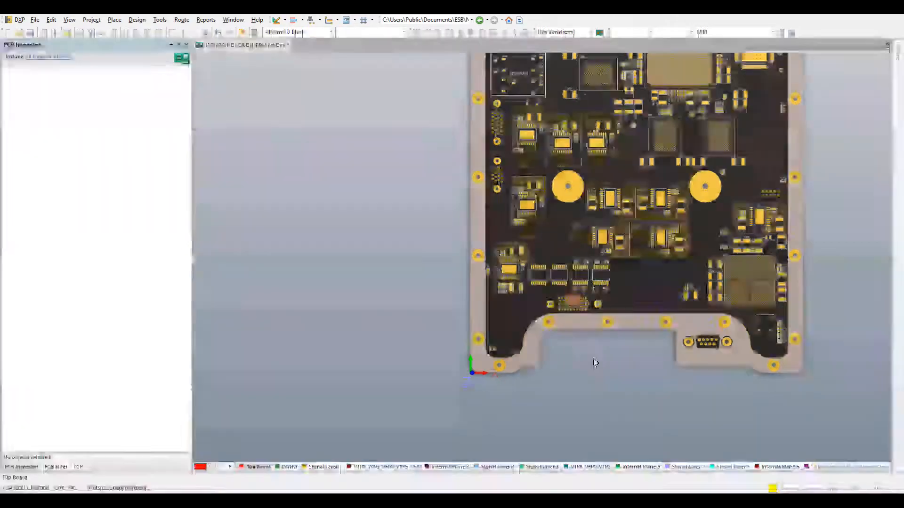
pyautogui.moveTo(632, 329); pyautogui.dragTo(519, 408, button='right')
# Switch the board to the 2D view, hide the Top Solder layer and view the border around connector J6.
pyautogui.press('2')
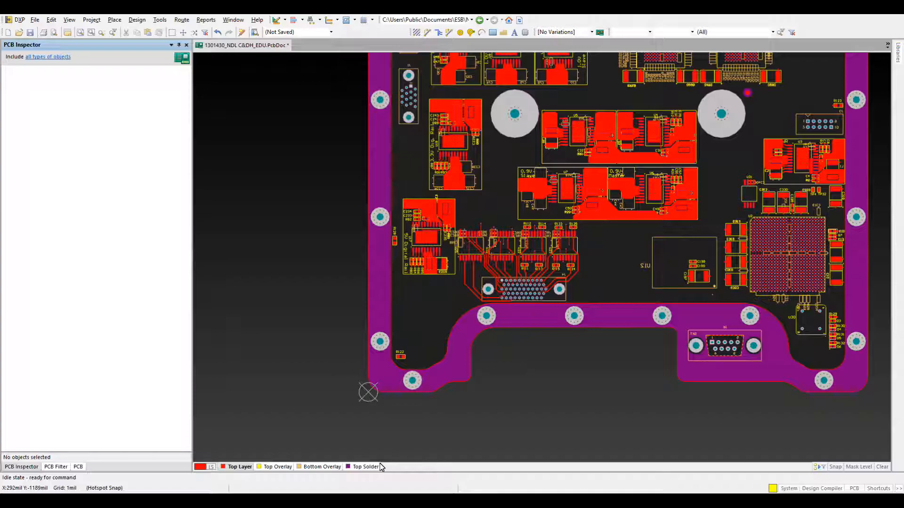
pyautogui.click(365, 467)
pyautogui.rightClick(363, 467)
pyautogui.click(401, 282)
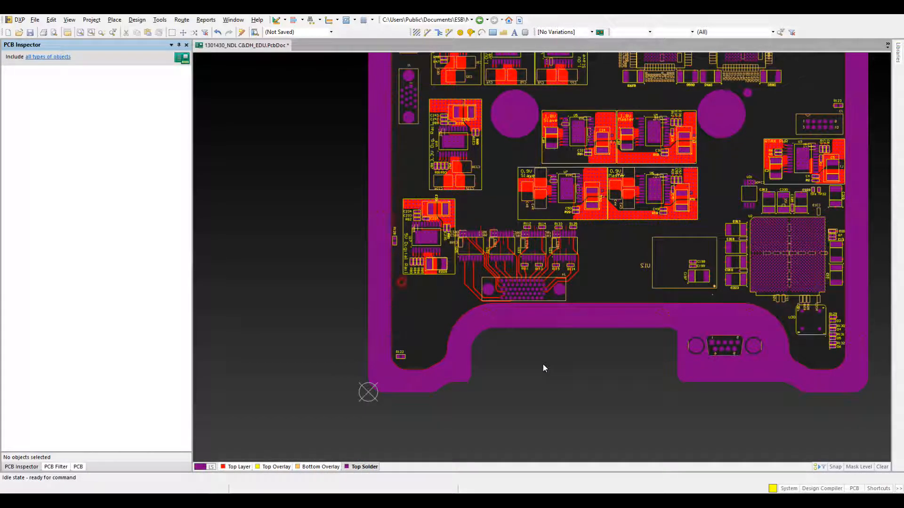
pyautogui.moveTo(717, 345); pyautogui.dragTo(690, 317, button='middle')
pyautogui.moveTo(652, 238); pyautogui.dragTo(584, 183, button='right')
pyautogui.moveTo(577, 197); pyautogui.dragTo(779, 384)
pyautogui.click(779, 387)
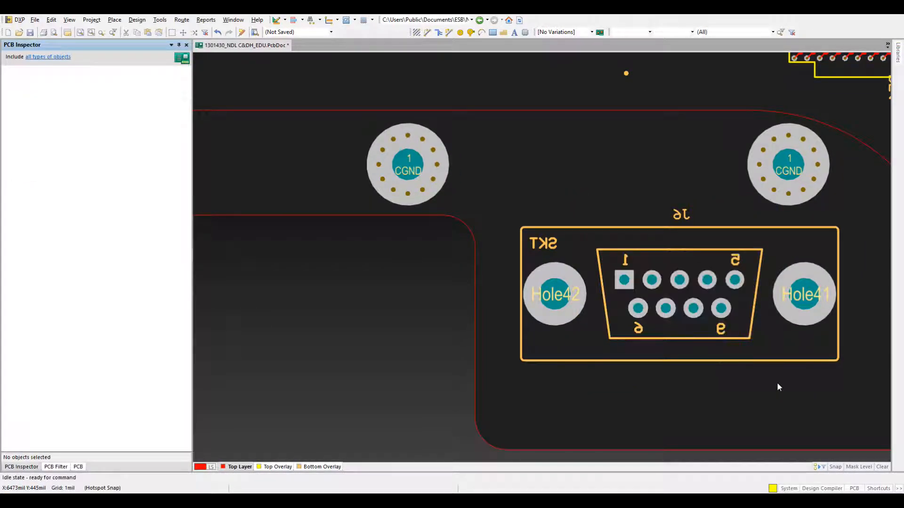
pyautogui.keyDown('ctrl'); pyautogui.scroll(-2, 537, 264); pyautogui.keyUp('ctrl')
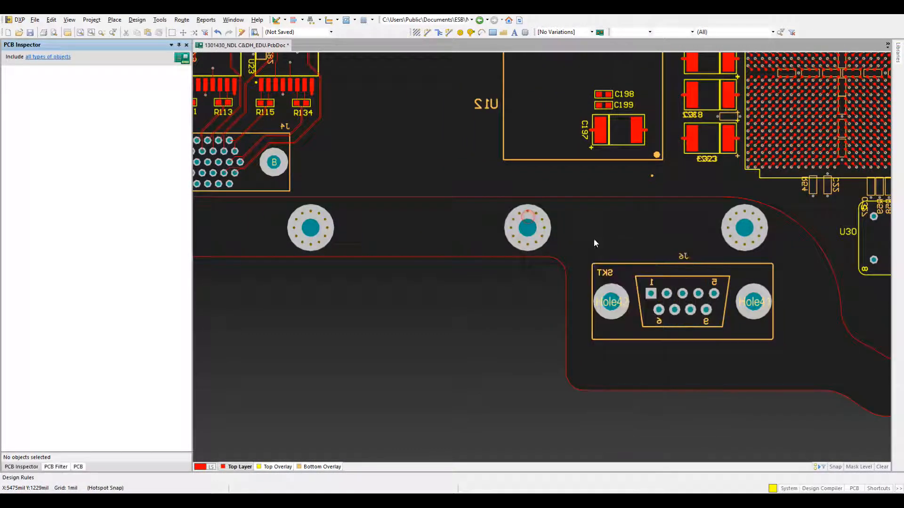
# Set the THERMALPOUR clearance rule's copper to track, SMD pad, TH pad, via and copper values to 4 mil and apply.
pyautogui.press('d')
pyautogui.press('r')
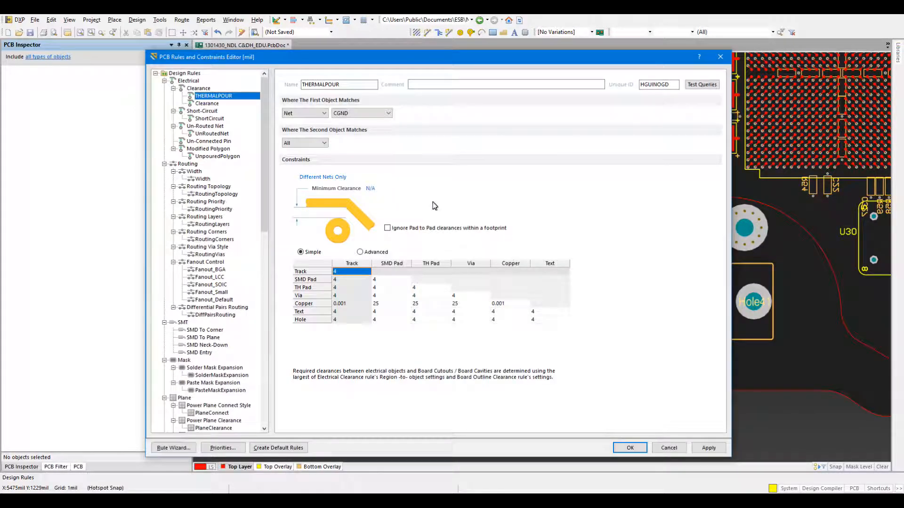
pyautogui.click(360, 304)
pyautogui.write('4')
pyautogui.press('Tab')
pyautogui.click(384, 306)
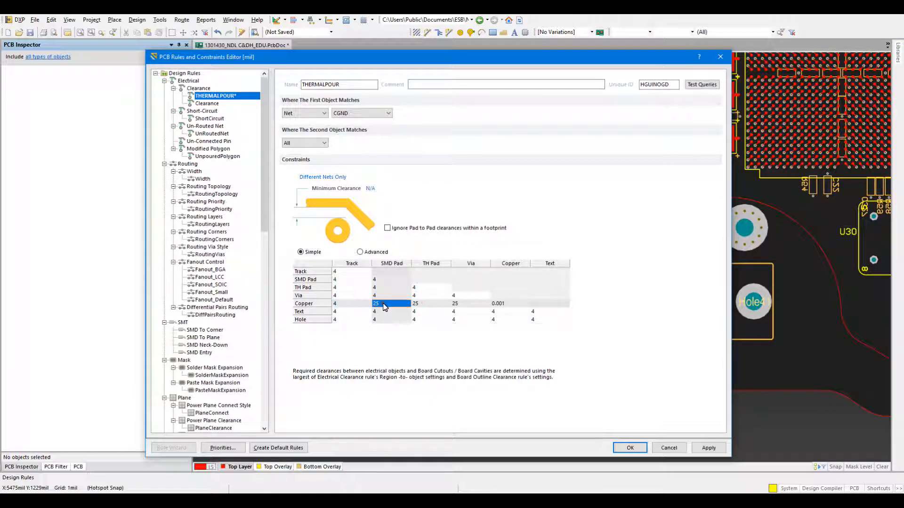
pyautogui.click(443, 305)
pyautogui.click(396, 305)
pyautogui.write('4')
pyautogui.click(426, 304)
pyautogui.write('4')
pyautogui.click(471, 305)
pyautogui.write('4')
pyautogui.click(511, 305)
pyautogui.write('4')
pyautogui.click(609, 353)
pyautogui.click(706, 448)
# Delete the THERMALPOUR clearance rule, apply the deletion and close the design rules.
pyautogui.rightClick(221, 96)
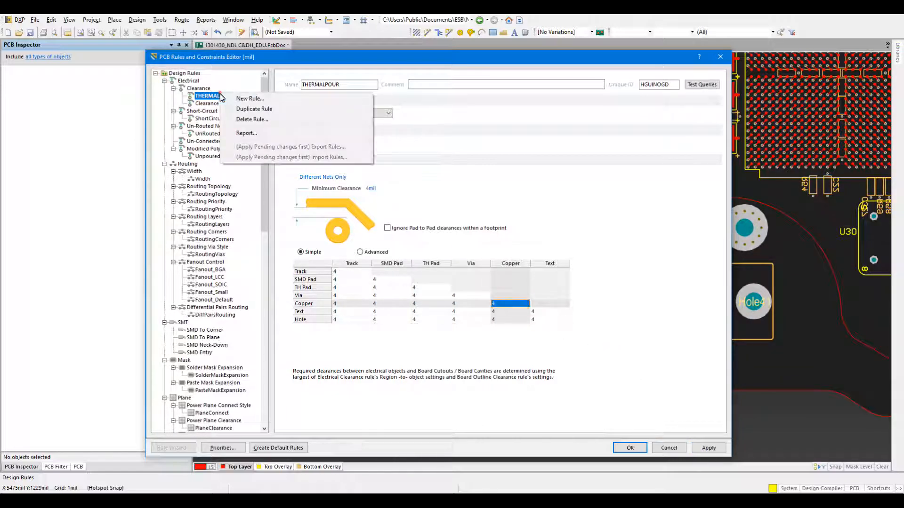
pyautogui.click(250, 119)
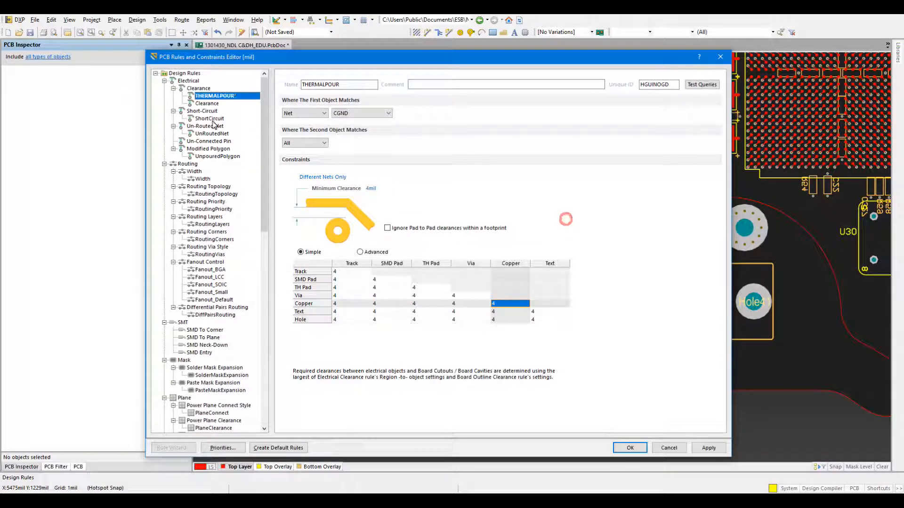
pyautogui.click(707, 448)
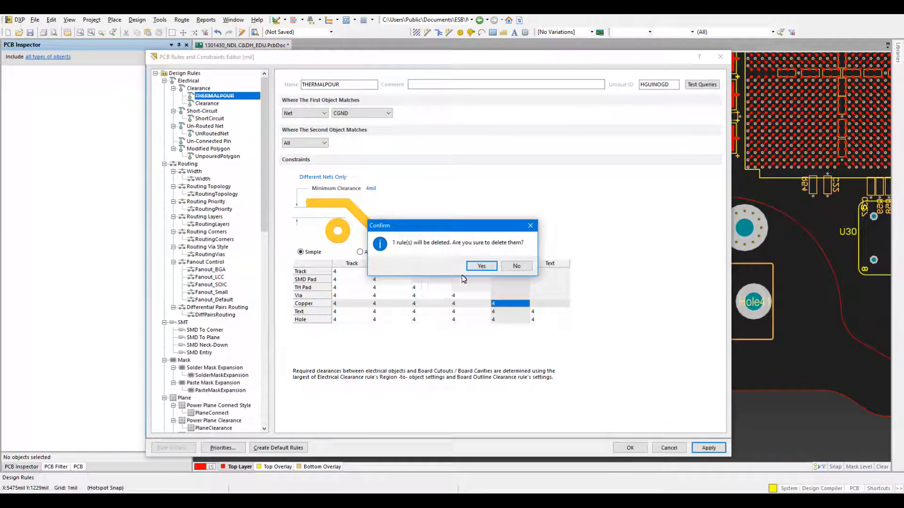
pyautogui.click(481, 266)
pyautogui.click(630, 448)
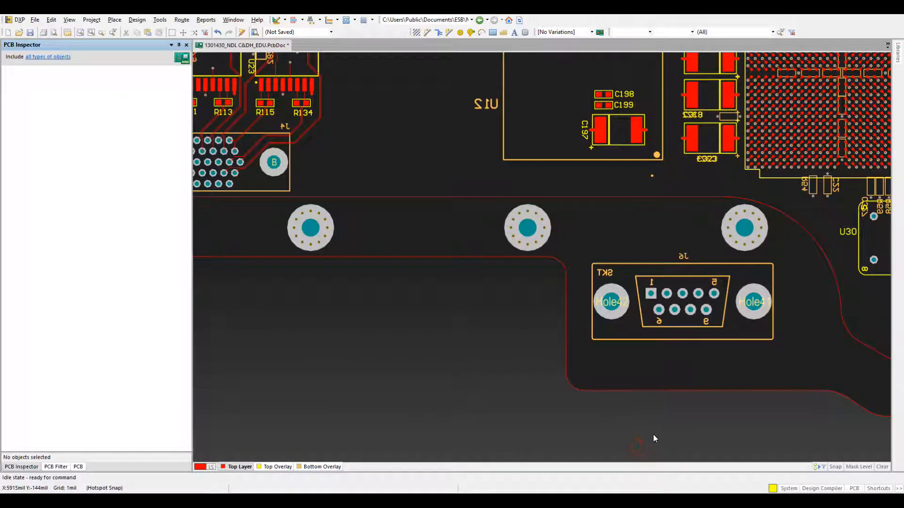
# Save the board document with the lower border outline in view.
pyautogui.keyDown('ctrl'); pyautogui.scroll(-5, 609, 344); pyautogui.keyUp('ctrl')
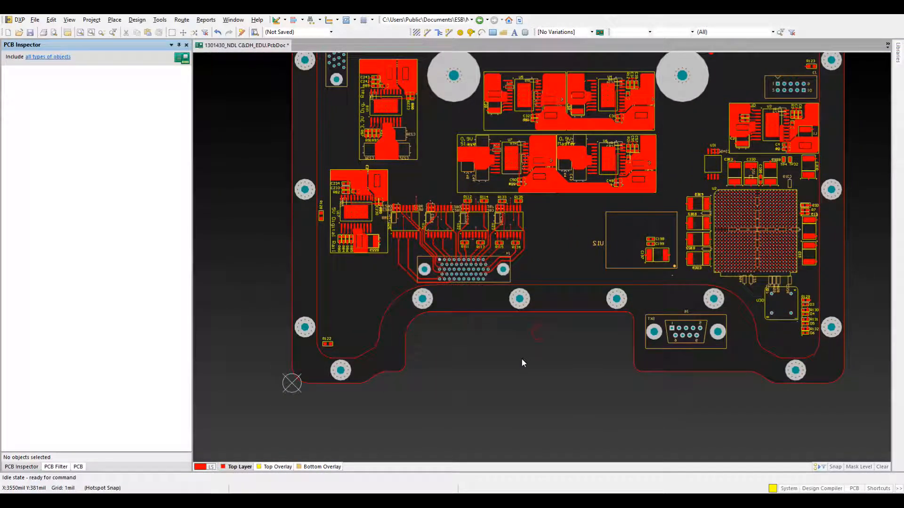
pyautogui.moveTo(469, 348); pyautogui.dragTo(459, 357, button='right')
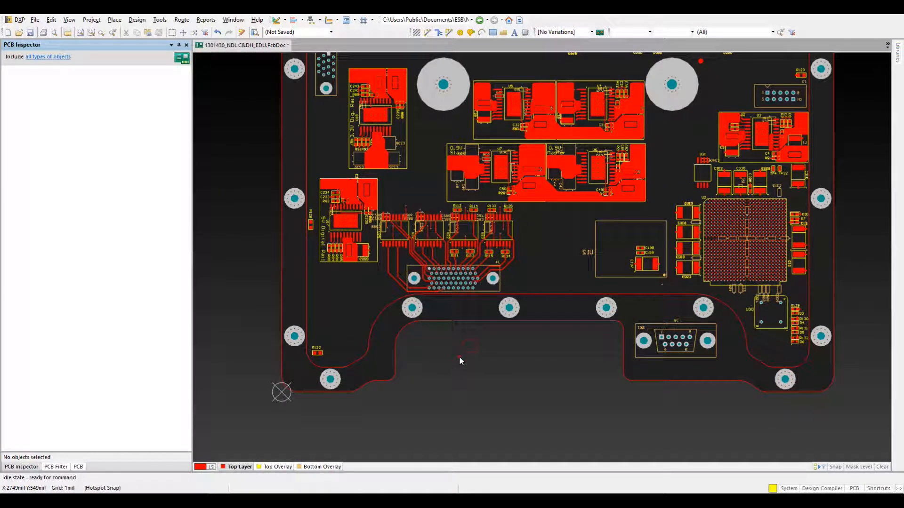
pyautogui.hotkey('ctrl', 's')
pyautogui.keyDown('ctrl'); pyautogui.scroll(-2, 474, 338); pyautogui.keyUp('ctrl')
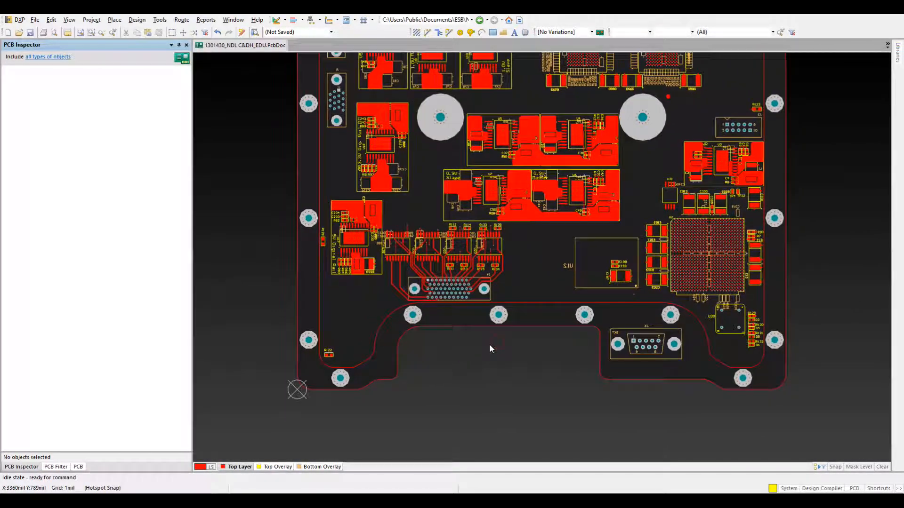
# Filter the whole board for top-layer primitives with a width of AsMils(0.005) or AsMils(0.006), selecting the matching border outlines.
pyautogui.click(56, 466)
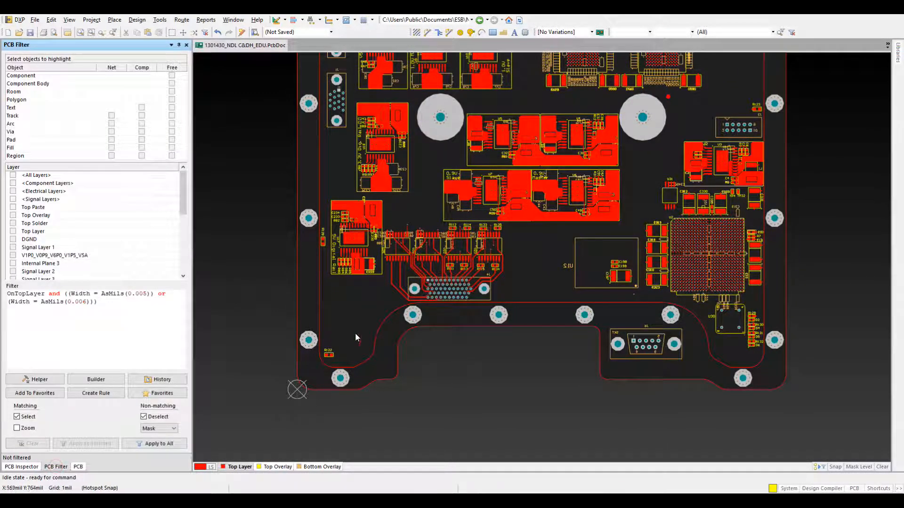
pyautogui.click(117, 317)
pyautogui.click(157, 443)
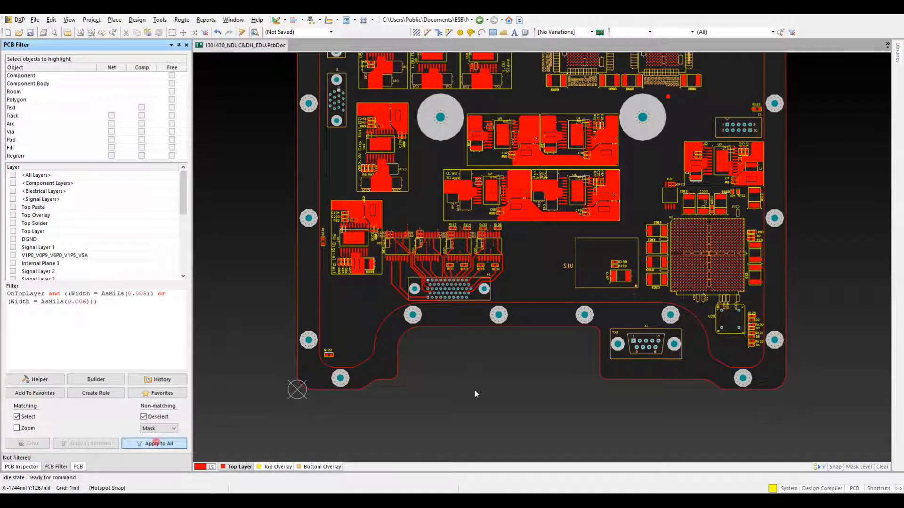
pyautogui.click(520, 374)
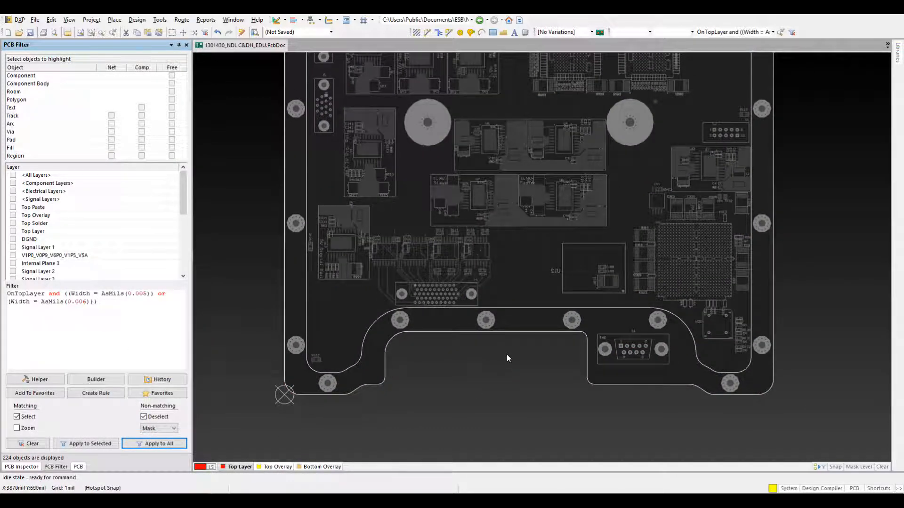
# Create a polygon from the selected border outline primitives.
pyautogui.press('t')
pyautogui.click(585, 239)
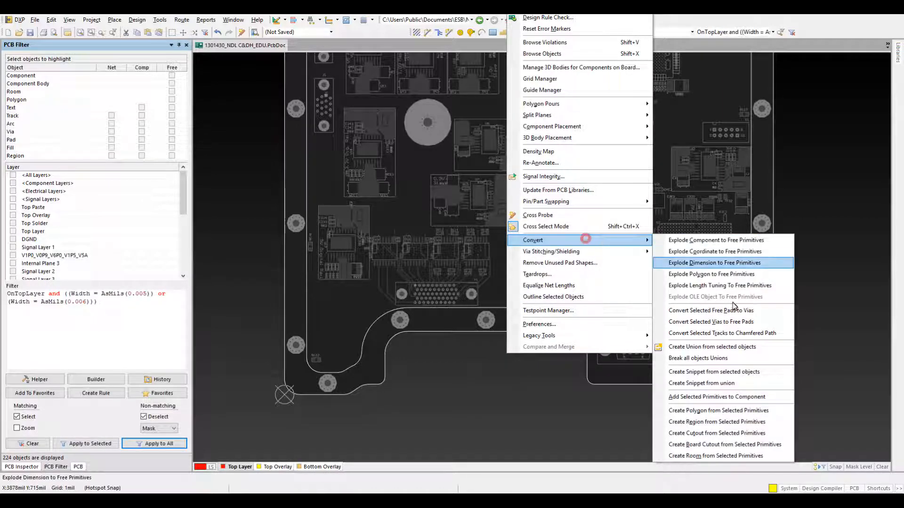
pyautogui.click(735, 411)
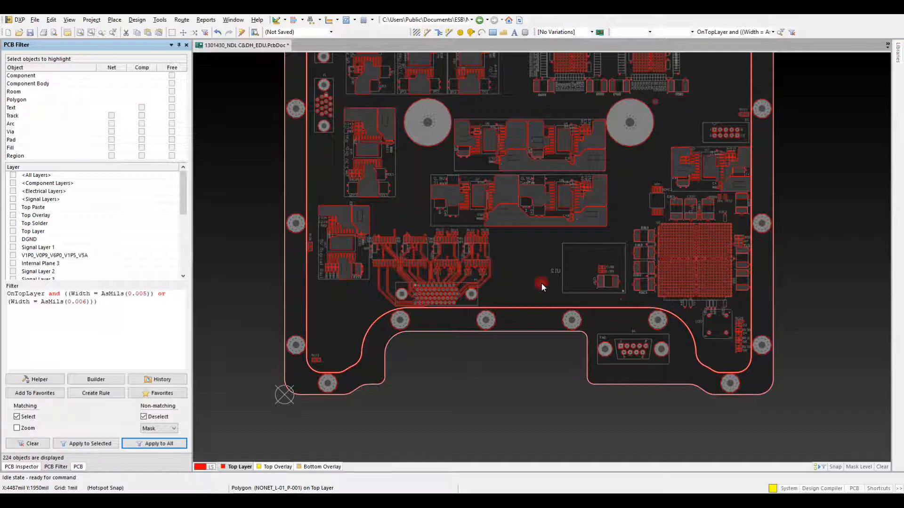
# Give the new Top Layer polygon automatic naming, connect it to the CGND net and set its fill mode to solid copper regions.
pyautogui.doubleClick(594, 321)
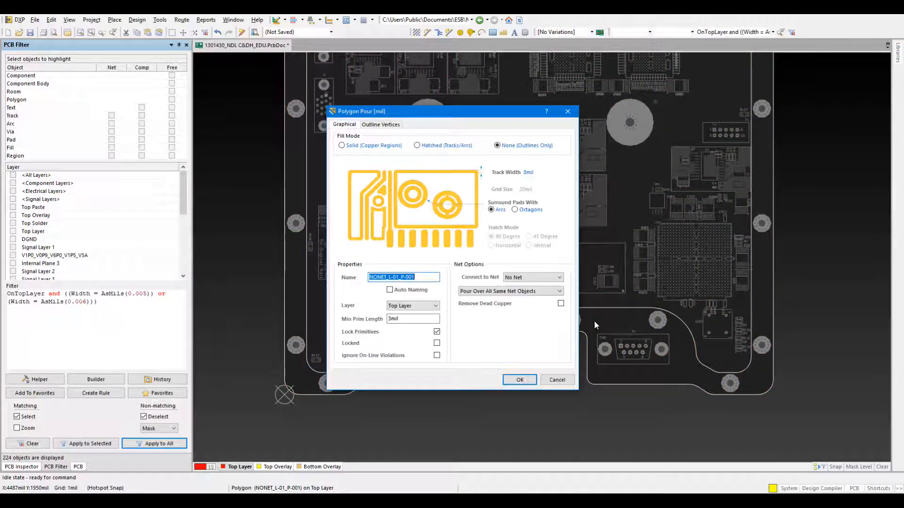
pyautogui.click(405, 291)
pyautogui.click(531, 277)
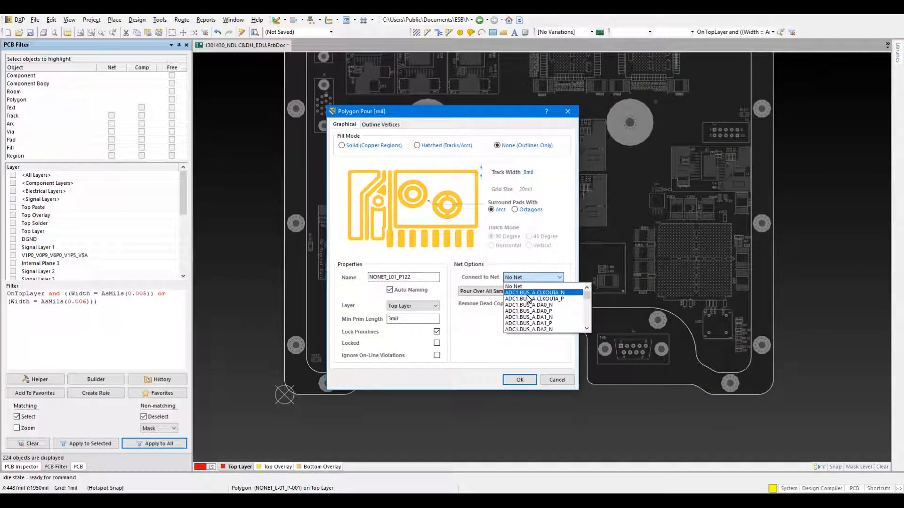
pyautogui.write('cg')
pyautogui.press('Return')
pyautogui.click(357, 146)
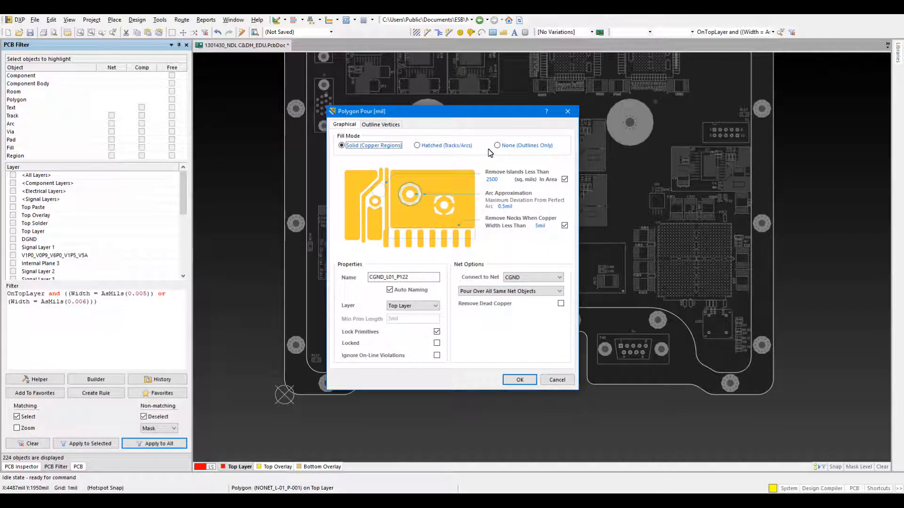
pyautogui.click(520, 380)
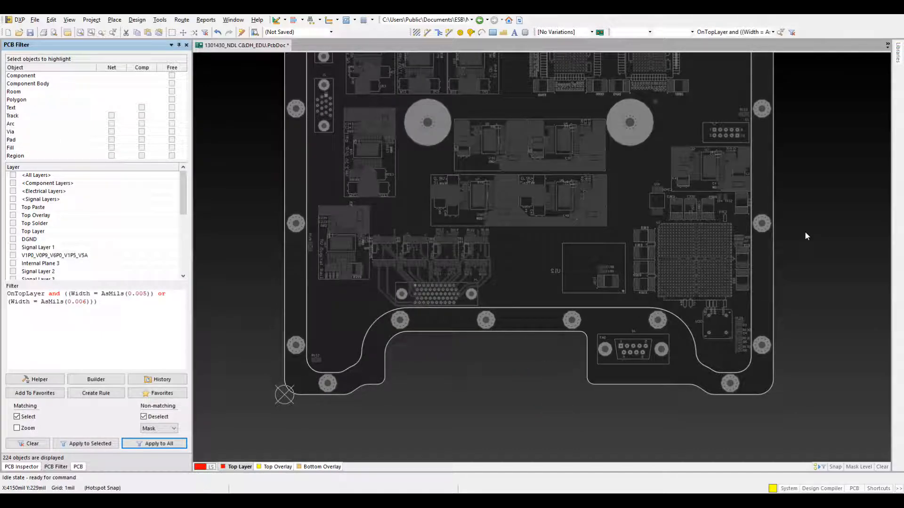
# Clear the filter mask and check the extent of the poured CGND polygon around the nine-pin connector.
pyautogui.moveTo(561, 331); pyautogui.dragTo(548, 360, button='right')
pyautogui.hotkey('shift', 'c')
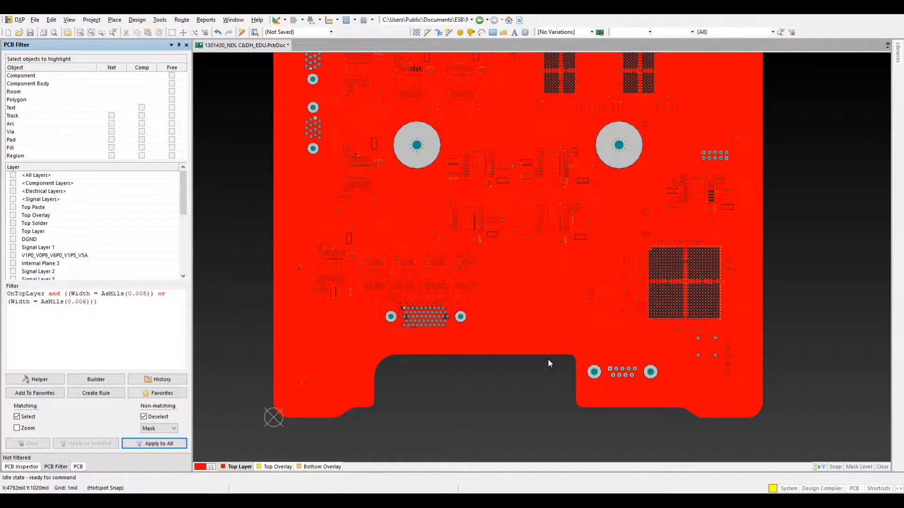
pyautogui.click(550, 308)
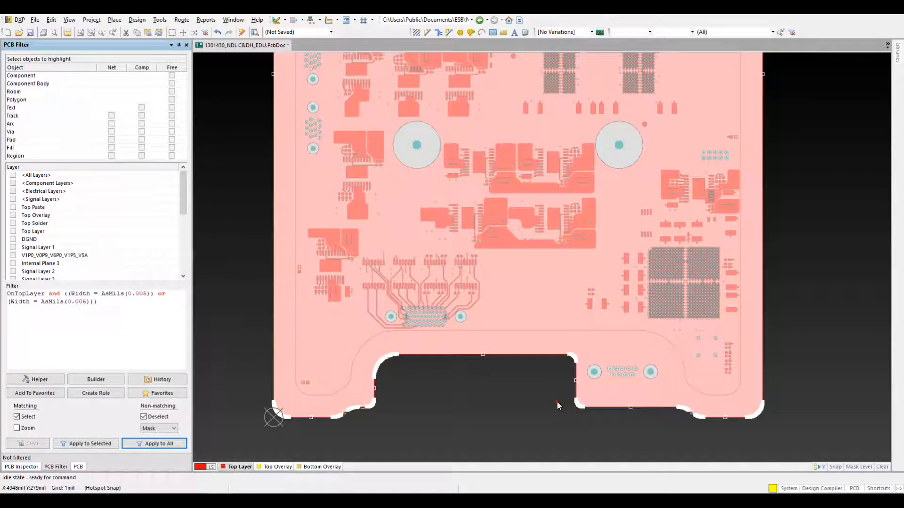
pyautogui.click(556, 402)
pyautogui.keyDown('ctrl'); pyautogui.scroll(5, 544, 403); pyautogui.keyUp('ctrl')
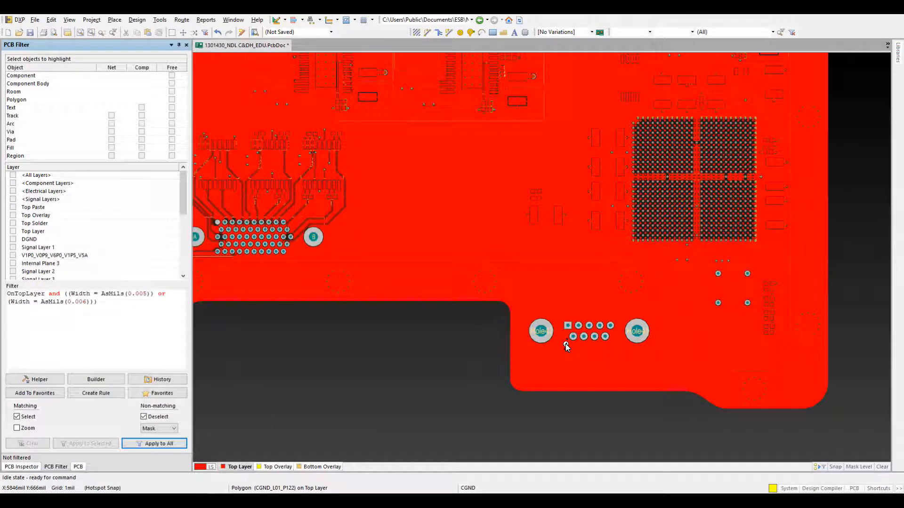
# Switch to the 3D view and inspect the exposed border copper at the nine-pin connector and up the board to its far edge.
pyautogui.press('3')
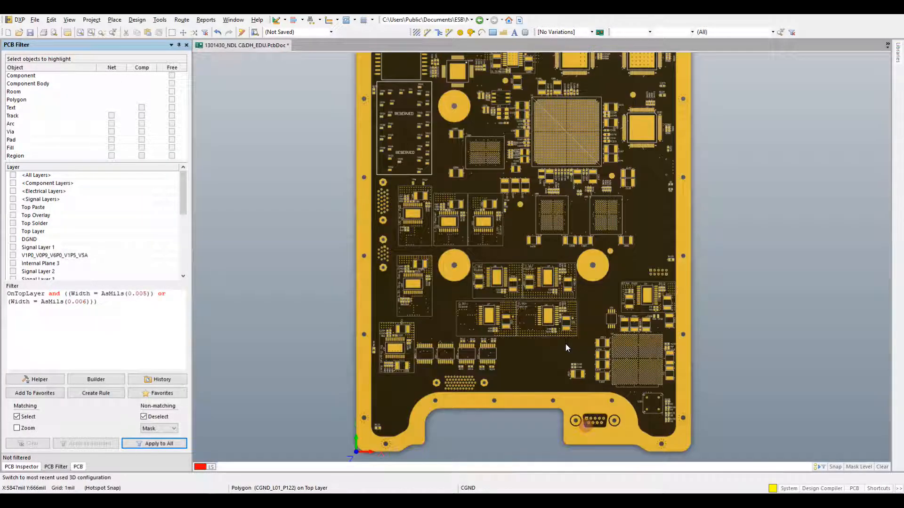
pyautogui.keyDown('ctrl'); pyautogui.scroll(3, 596, 416); pyautogui.keyUp('ctrl')
pyautogui.keyDown('ctrl'); pyautogui.scroll(5, 595, 416); pyautogui.keyUp('ctrl')
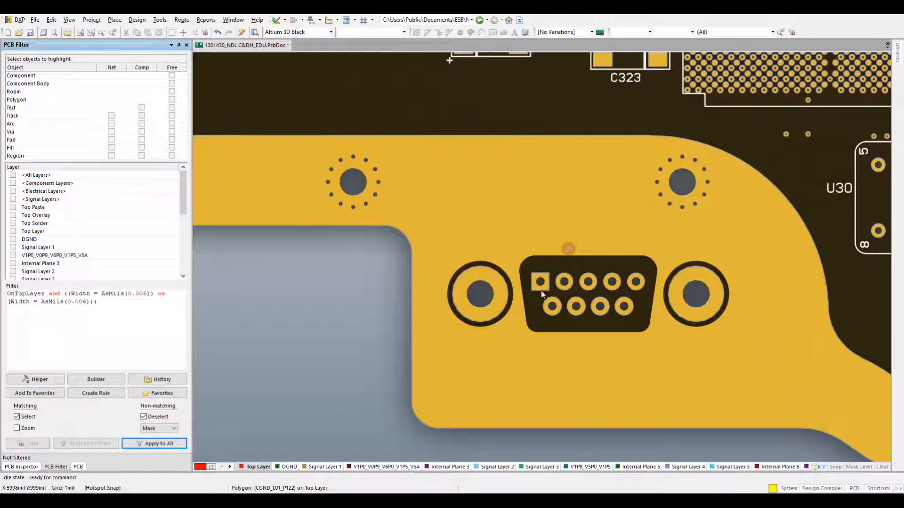
pyautogui.moveTo(541, 291); pyautogui.dragTo(535, 313, button='right')
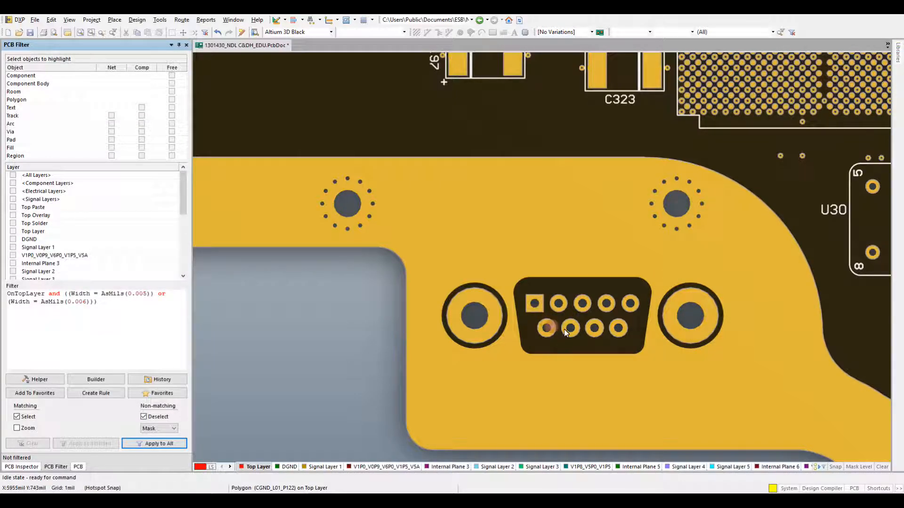
pyautogui.keyDown('ctrl'); pyautogui.scroll(-4, 575, 296); pyautogui.keyUp('ctrl')
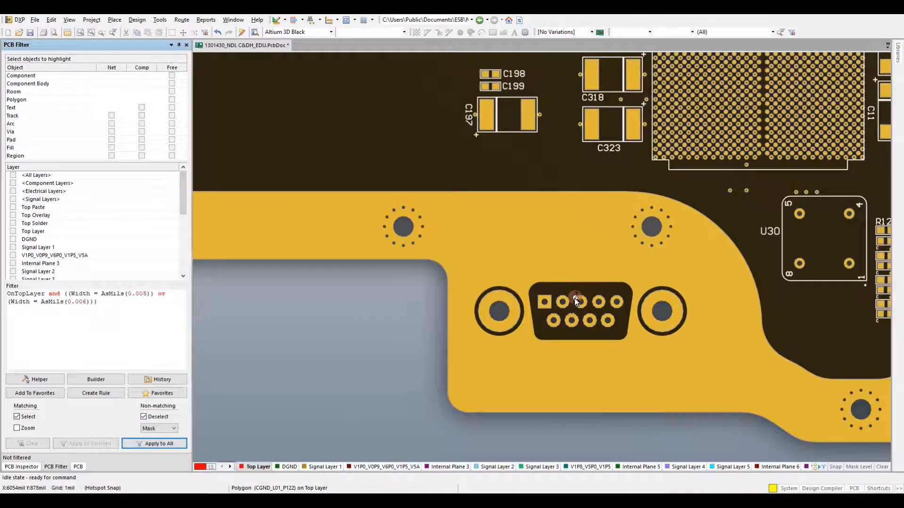
pyautogui.keyDown('ctrl'); pyautogui.scroll(-3, 572, 303); pyautogui.keyUp('ctrl')
pyautogui.scroll(6, 416, 256)
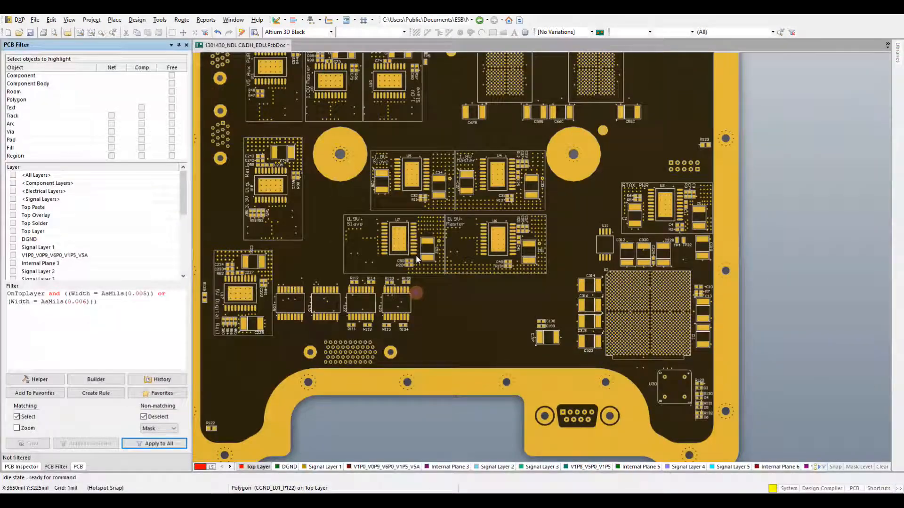
pyautogui.scroll(8, 416, 256)
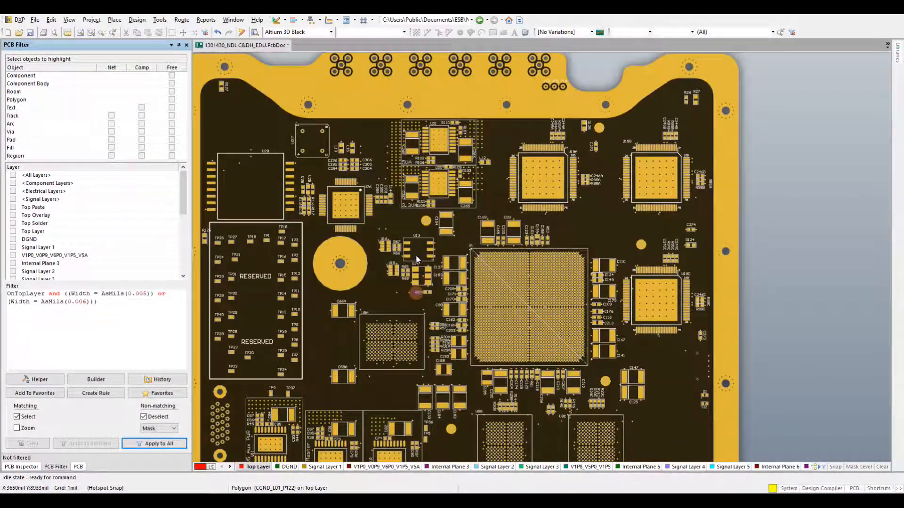
pyautogui.scroll(10, 404, 260)
pyautogui.scroll(-4, 363, 286)
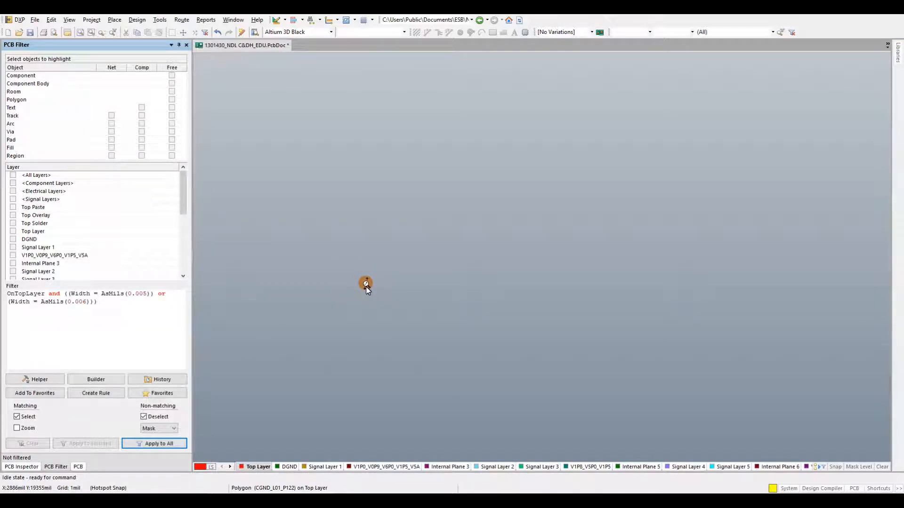
# Inspect the exposed border copper in 3D around connectors J7 to J12 and down the board to the nine-pin connector edge.
pyautogui.moveTo(451, 363); pyautogui.dragTo(509, 231, button='right')
pyautogui.keyDown('ctrl'); pyautogui.scroll(8, 453, 333); pyautogui.keyUp('ctrl')
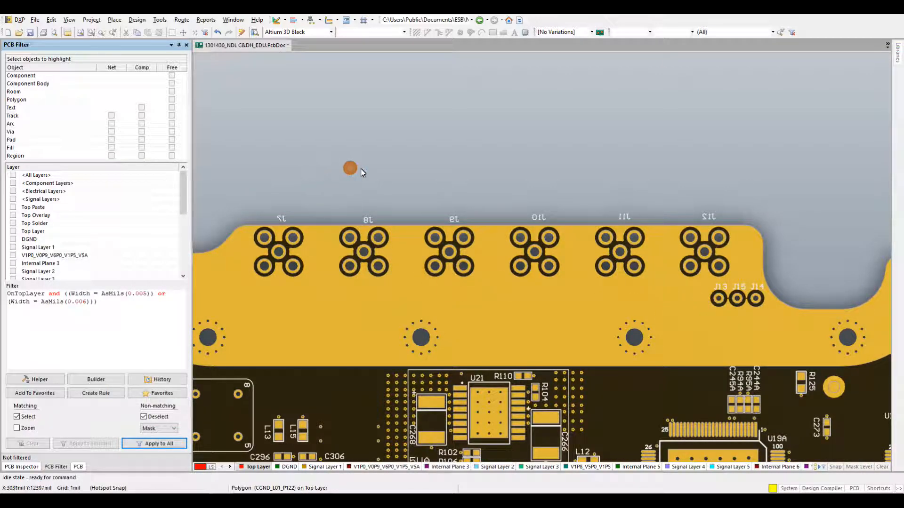
pyautogui.keyDown('ctrl'); pyautogui.scroll(-8, 438, 191); pyautogui.keyUp('ctrl')
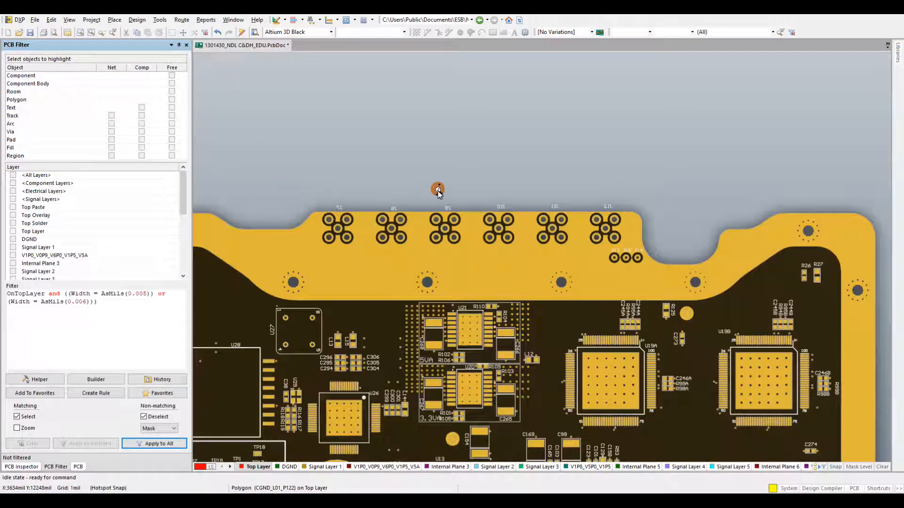
pyautogui.moveTo(462, 235); pyautogui.dragTo(524, 120, button='right')
pyautogui.scroll(-7, 524, 212)
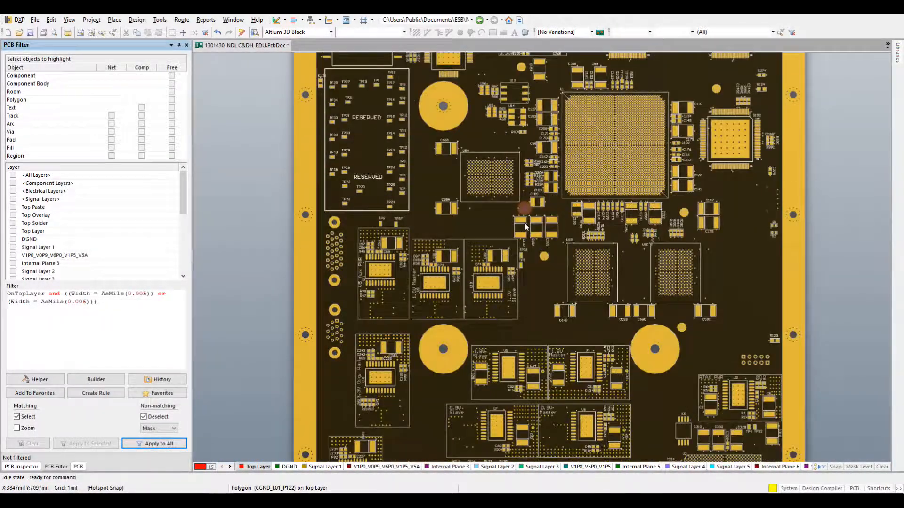
pyautogui.scroll(-6, 524, 224)
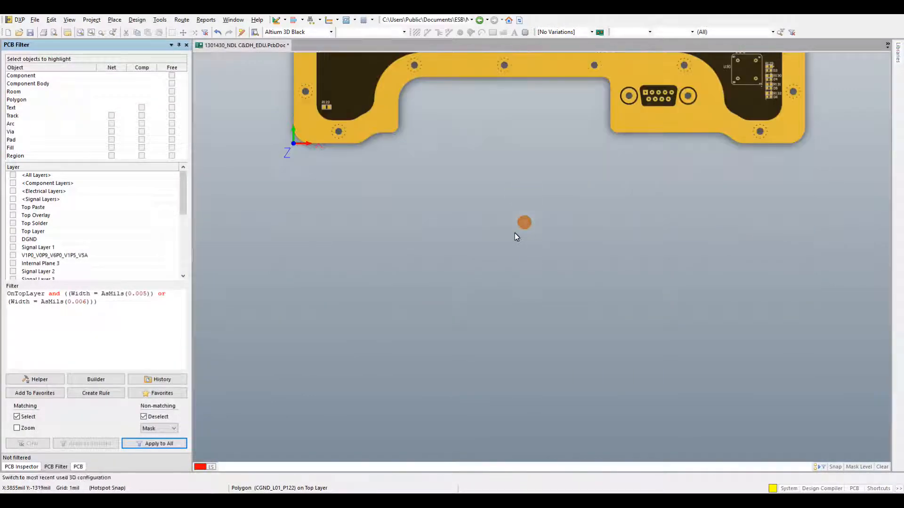
pyautogui.scroll(3, 515, 233)
pyautogui.scroll(-1, 515, 233)
pyautogui.scroll(2, 515, 233)
# In the 2D view, explode the regular CGND top-layer polygon to free primitives and delete its large copper region.
pyautogui.press('2')
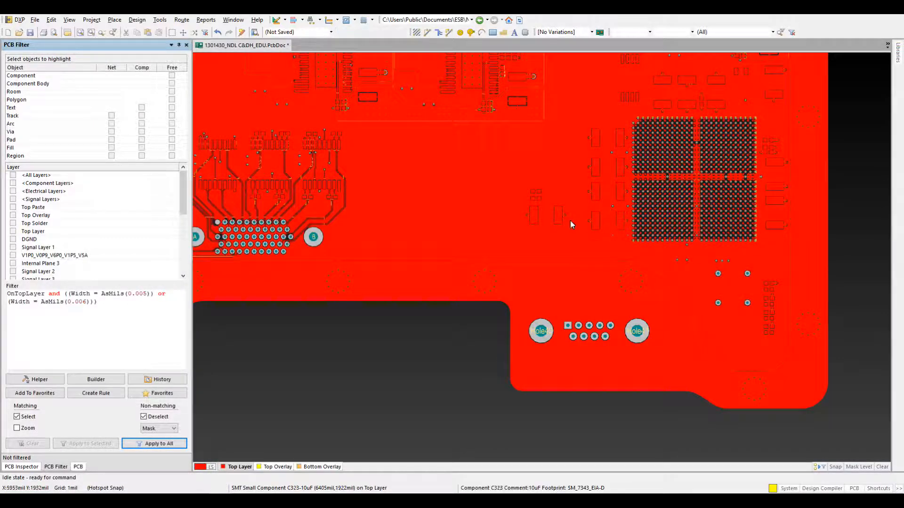
pyautogui.moveTo(569, 220); pyautogui.dragTo(675, 210, button='right')
pyautogui.moveTo(545, 269); pyautogui.dragTo(530, 258, button='right')
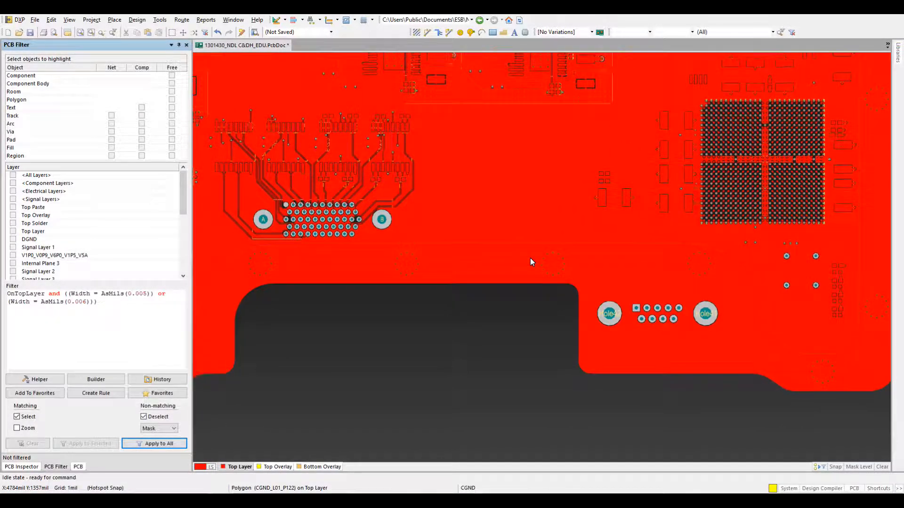
pyautogui.click(543, 209)
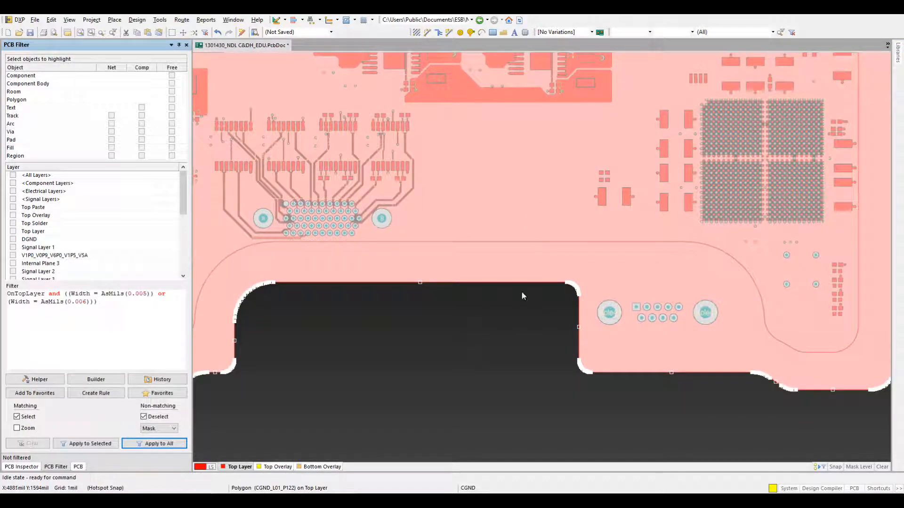
pyautogui.click(496, 360)
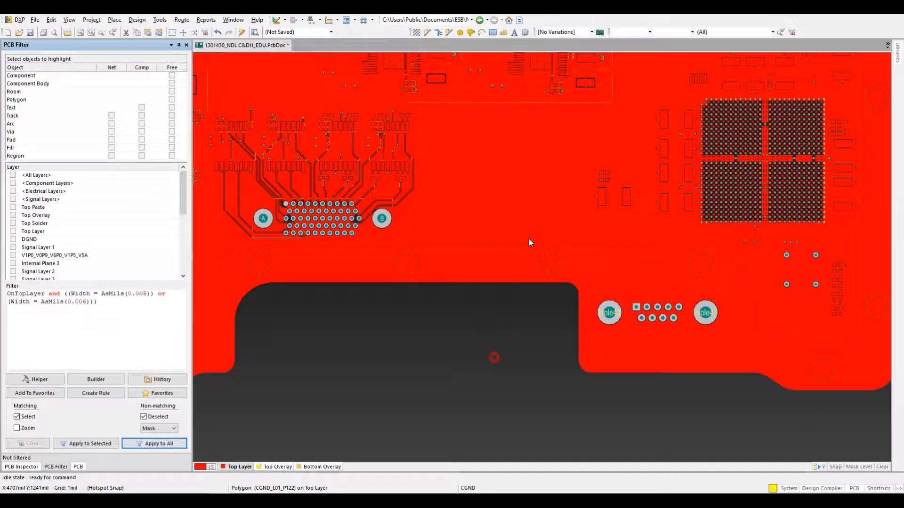
pyautogui.click(541, 206)
pyautogui.rightClick(540, 205)
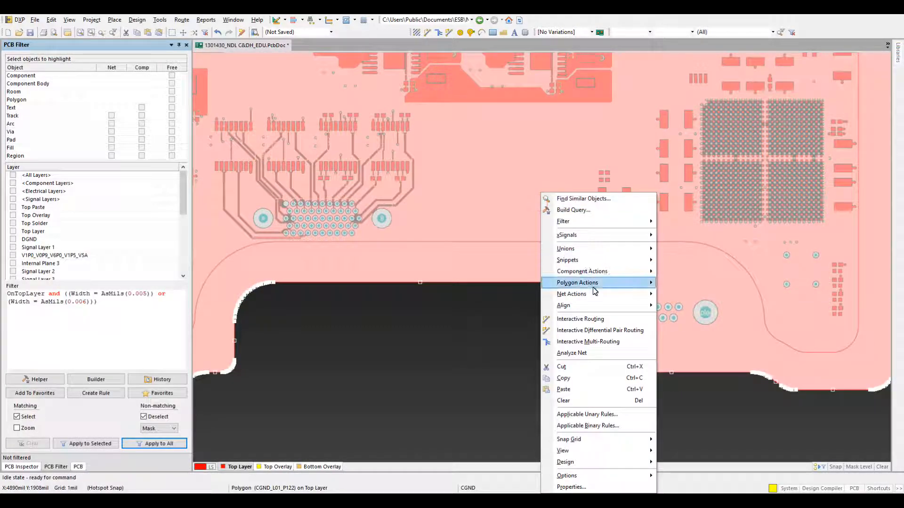
pyautogui.moveTo(596, 296)
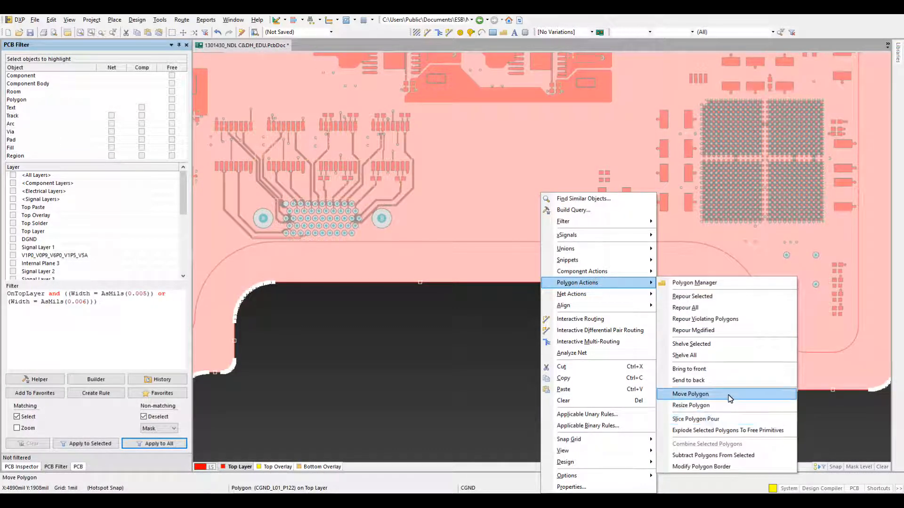
pyautogui.click(740, 430)
pyautogui.click(482, 266)
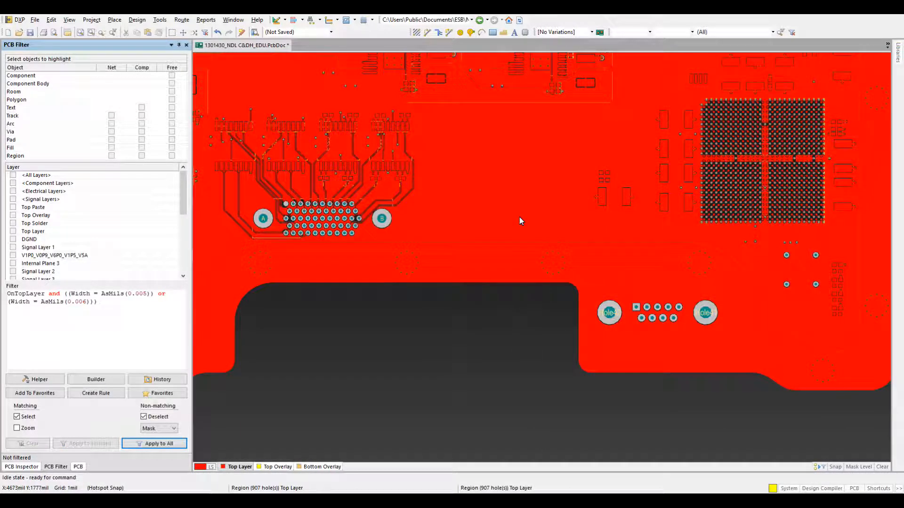
pyautogui.hotkey('shift', 'c')
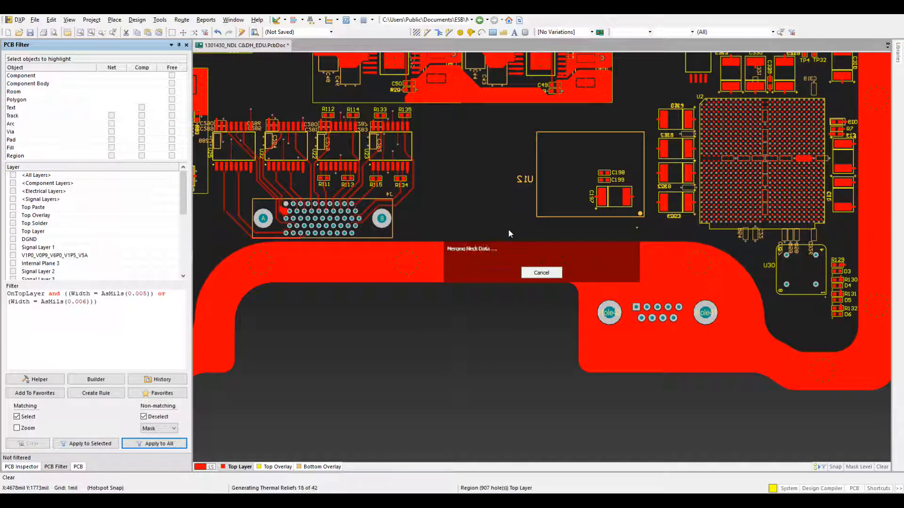
# Examine the remaining border copper and its outline along the curved inner edge near R122.
pyautogui.keyDown('ctrl'); pyautogui.scroll(-1, 503, 230); pyautogui.keyUp('ctrl')
pyautogui.keyDown('ctrl'); pyautogui.scroll(-4, 504, 231); pyautogui.keyUp('ctrl')
pyautogui.keyDown('ctrl'); pyautogui.scroll(3, 509, 229); pyautogui.keyUp('ctrl')
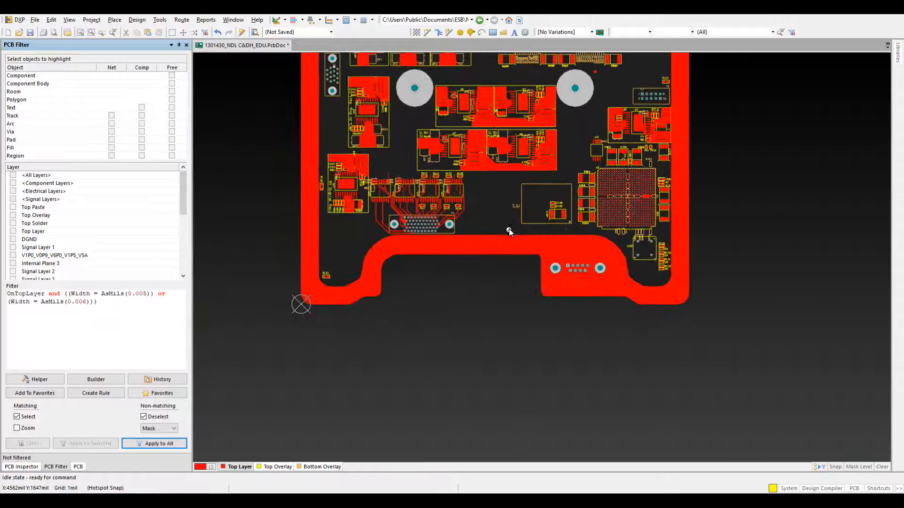
pyautogui.keyDown('ctrl'); pyautogui.scroll(8, 468, 261); pyautogui.keyUp('ctrl')
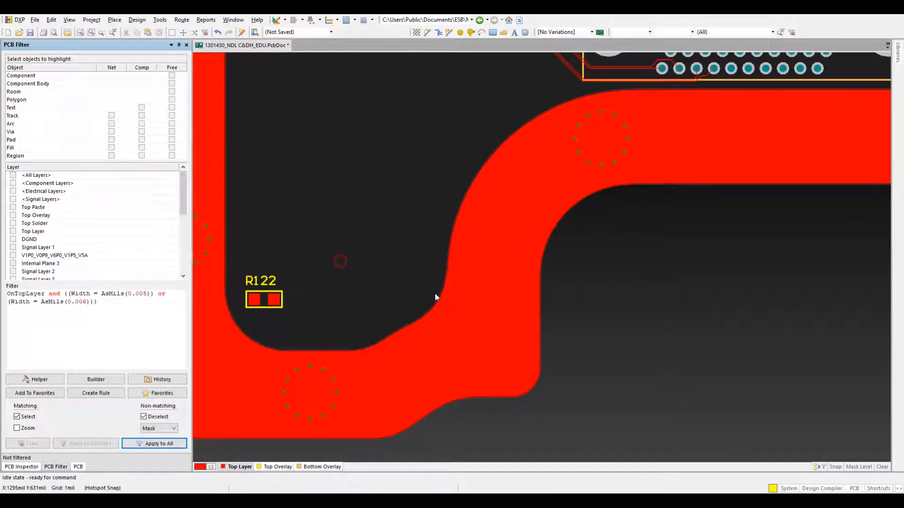
pyautogui.keyDown('ctrl'); pyautogui.scroll(2, 435, 293); pyautogui.keyUp('ctrl')
pyautogui.keyDown('ctrl'); pyautogui.scroll(-2, 436, 294); pyautogui.keyUp('ctrl')
pyautogui.moveTo(607, 324); pyautogui.dragTo(561, 258, button='right')
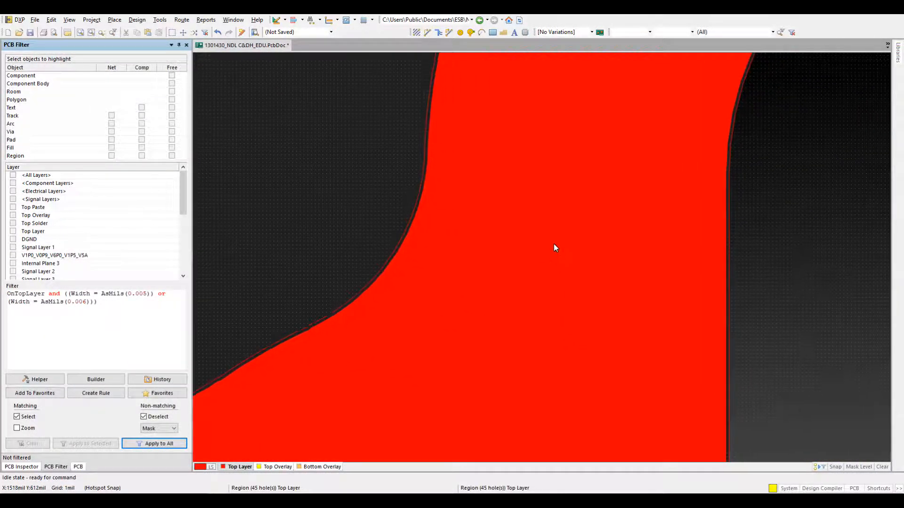
pyautogui.keyDown('ctrl'); pyautogui.scroll(1, 398, 244); pyautogui.keyUp('ctrl')
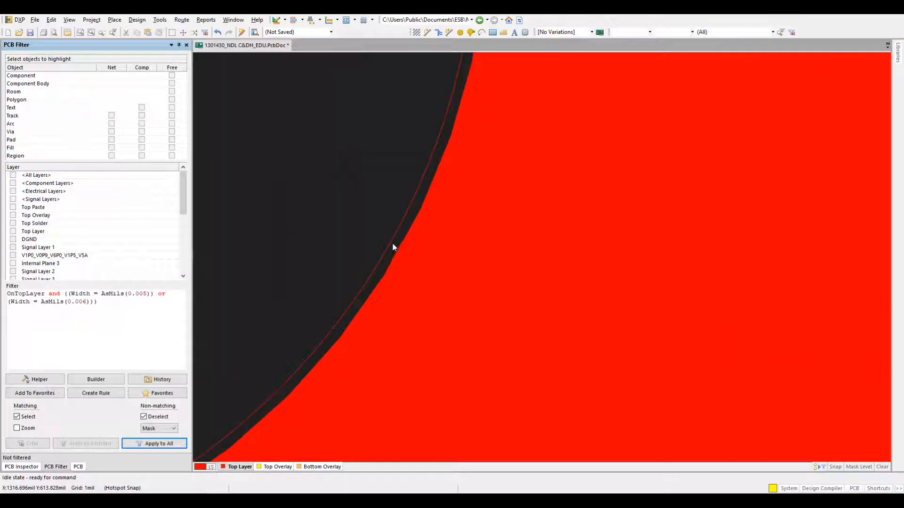
pyautogui.keyDown('ctrl'); pyautogui.scroll(-4, 488, 252); pyautogui.keyUp('ctrl')
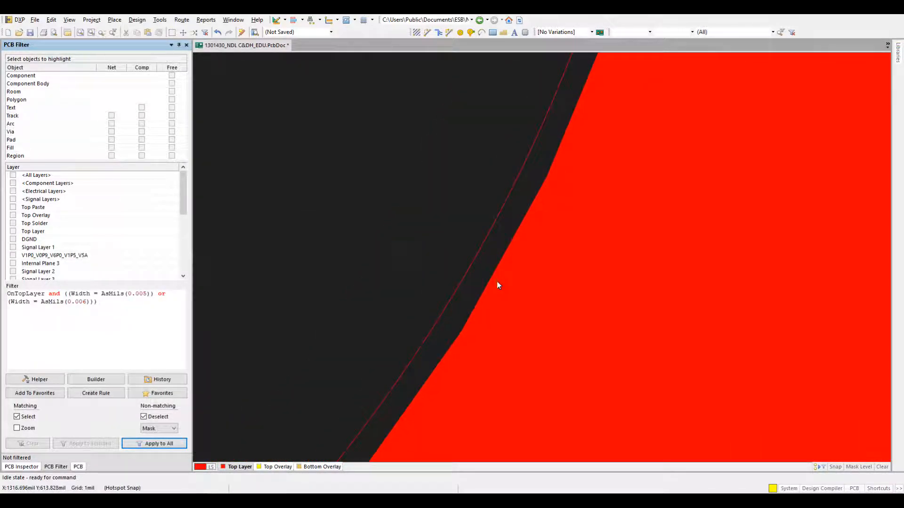
# Measure the gap between the border outline line and the copper edge on a straight section near R122.
pyautogui.keyDown('ctrl'); pyautogui.scroll(-2, 523, 305); pyautogui.keyUp('ctrl')
pyautogui.keyDown('ctrl'); pyautogui.scroll(5, 501, 302); pyautogui.keyUp('ctrl')
pyautogui.hotkey('ctrl', 'm')
pyautogui.click(502, 301)
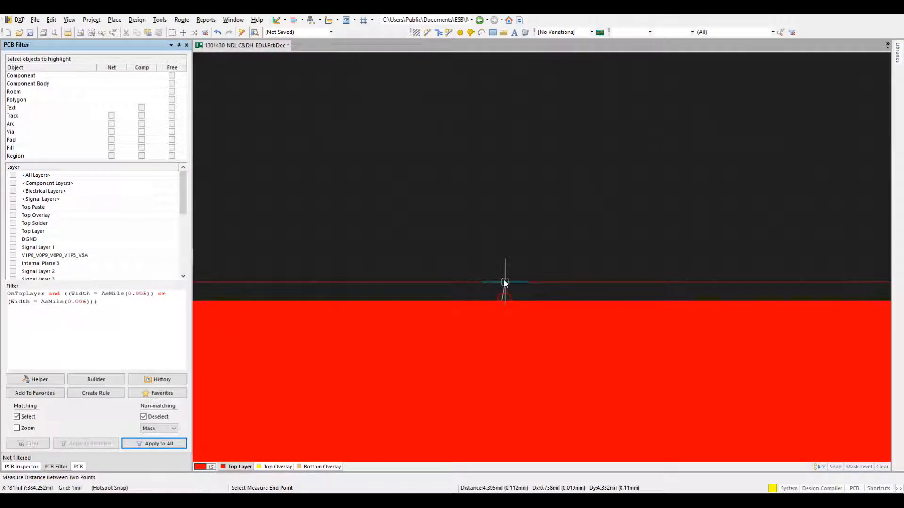
pyautogui.click(502, 282)
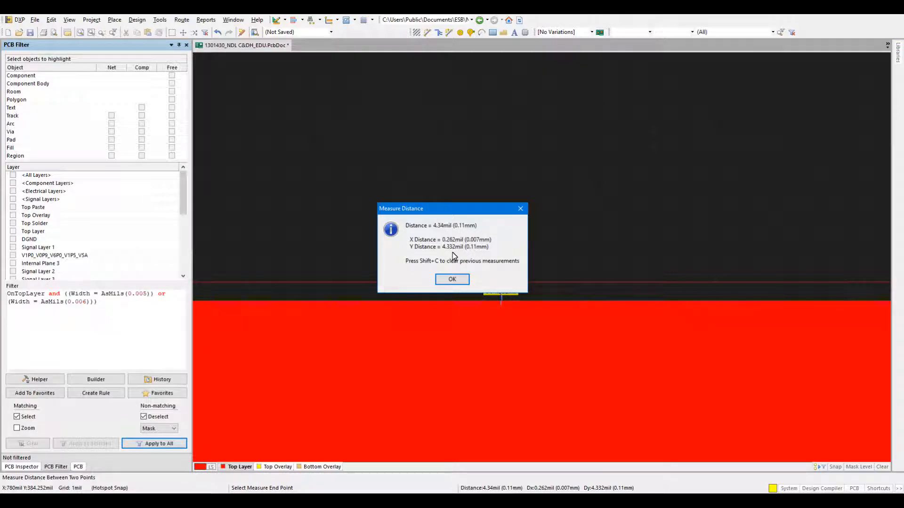
pyautogui.press('Return')
pyautogui.press('Escape')
# Examine how the outline lines follow the inner and outer copper edges of the border around the origin corner.
pyautogui.keyDown('ctrl'); pyautogui.scroll(-4, 521, 251); pyautogui.keyUp('ctrl')
pyautogui.moveTo(592, 194); pyautogui.dragTo(528, 196, button='right')
pyautogui.moveTo(599, 435); pyautogui.dragTo(503, 400, button='right')
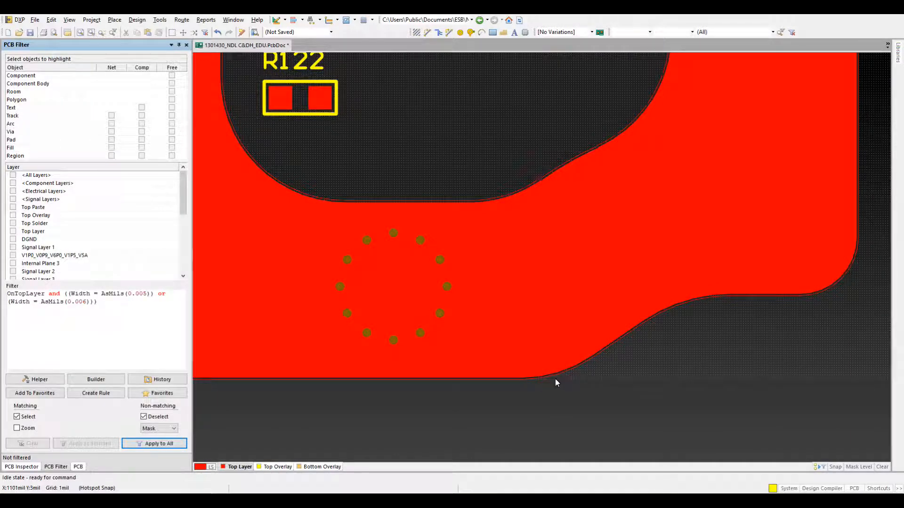
pyautogui.keyDown('ctrl'); pyautogui.scroll(2, 555, 378); pyautogui.keyUp('ctrl')
pyautogui.keyDown('ctrl'); pyautogui.scroll(-1, 507, 356); pyautogui.keyUp('ctrl')
pyautogui.keyDown('ctrl'); pyautogui.scroll(-2, 507, 356); pyautogui.keyUp('ctrl')
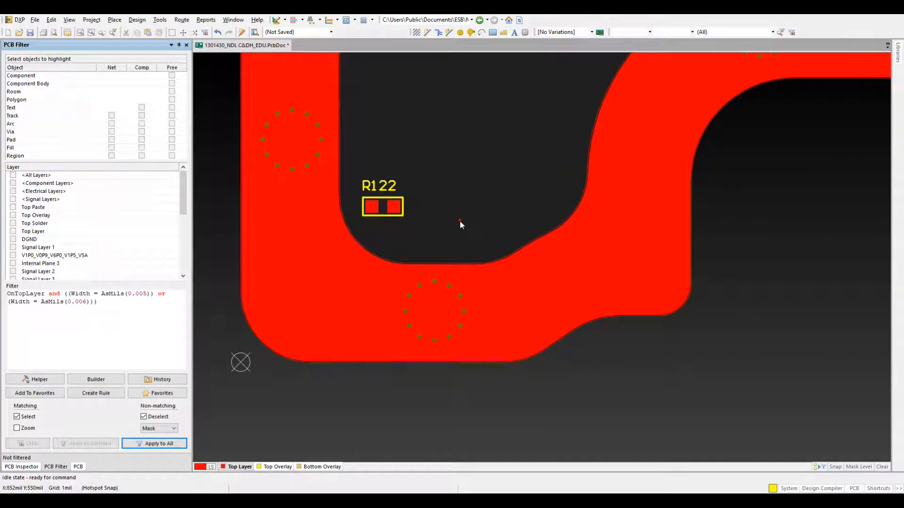
pyautogui.moveTo(332, 322); pyautogui.dragTo(342, 341, button='right')
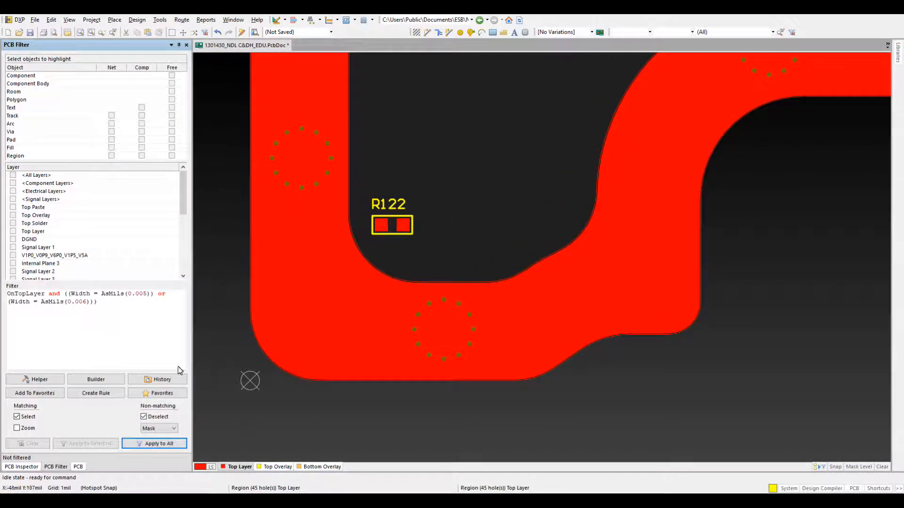
pyautogui.moveTo(450, 267); pyautogui.dragTo(374, 309, button='right')
# Select all Top Layer primitives 0.005 or 0.006 wide with the existing filter query and move them to the Mechanical 1 layer.
pyautogui.click(154, 444)
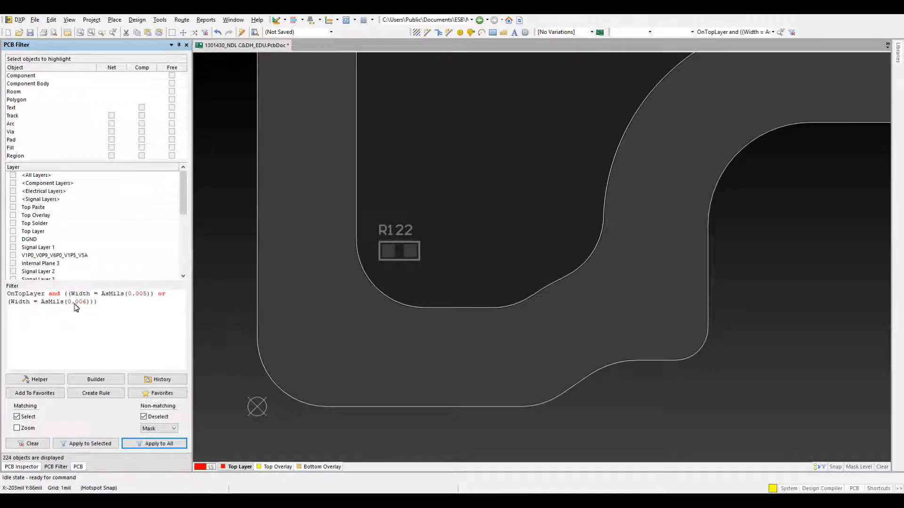
pyautogui.click(21, 466)
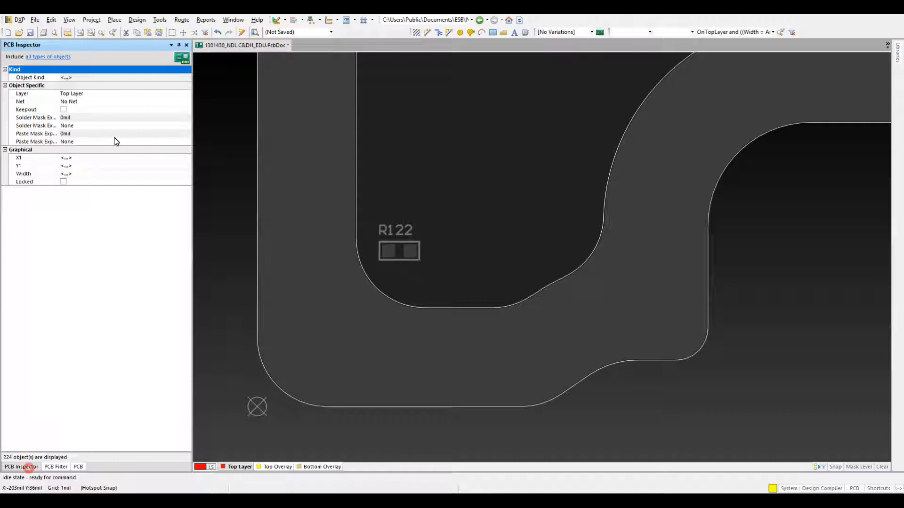
pyautogui.click(130, 95)
pyautogui.click(187, 94)
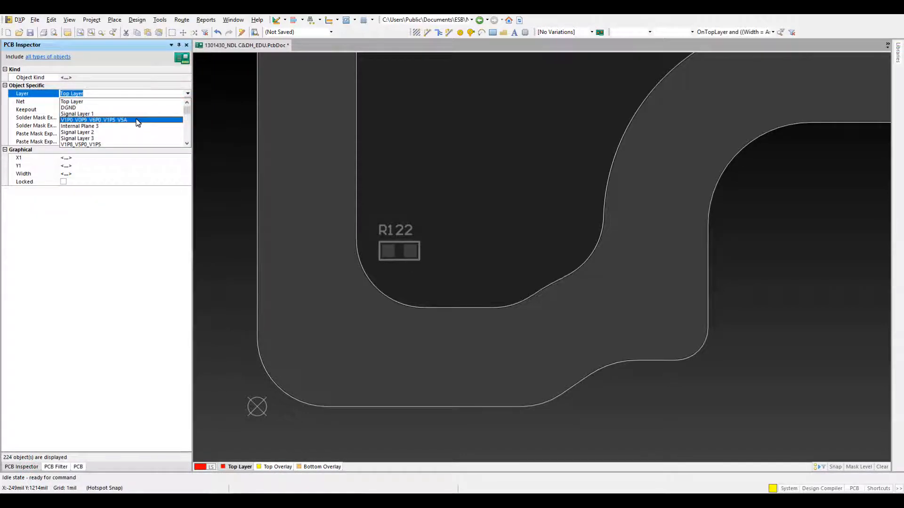
pyautogui.scroll(-2, 133, 137)
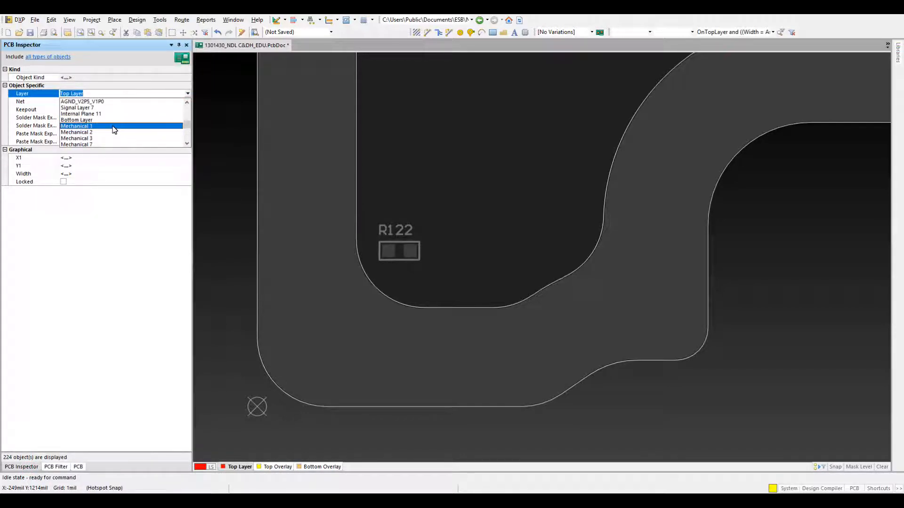
pyautogui.click(114, 126)
pyautogui.click(233, 175)
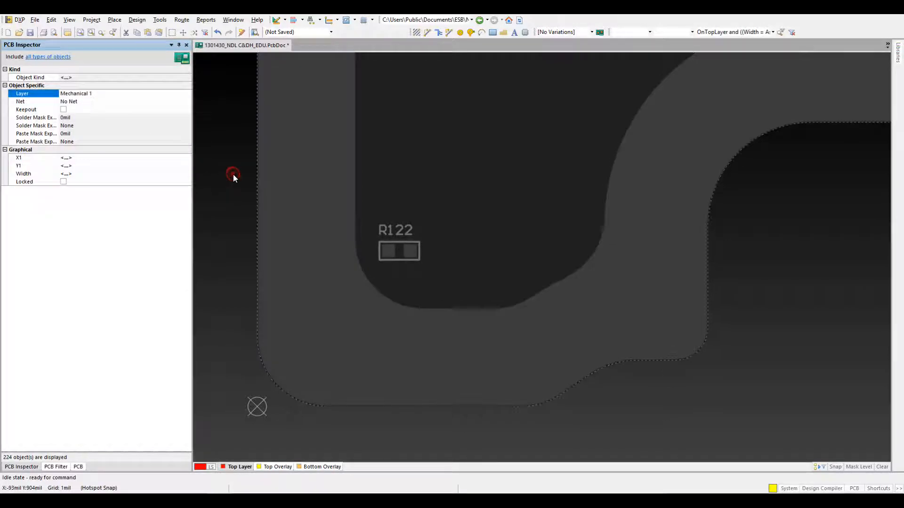
# Clear the filter mask and check the border copper from the R122 corner up to the connectors at the far edge.
pyautogui.moveTo(439, 178); pyautogui.dragTo(453, 170, button='right')
pyautogui.moveTo(494, 236); pyautogui.dragTo(413, 185, button='right')
pyautogui.moveTo(491, 375); pyautogui.dragTo(528, 422, button='right')
pyautogui.moveTo(421, 230); pyautogui.dragTo(297, 315, button='right')
pyautogui.keyDown('ctrl'); pyautogui.scroll(-2, 488, 293); pyautogui.keyUp('ctrl')
pyautogui.moveTo(694, 298); pyautogui.dragTo(716, 269, button='right')
pyautogui.moveTo(315, 192); pyautogui.dragTo(495, 290, button='right')
pyautogui.scroll(9, 495, 290)
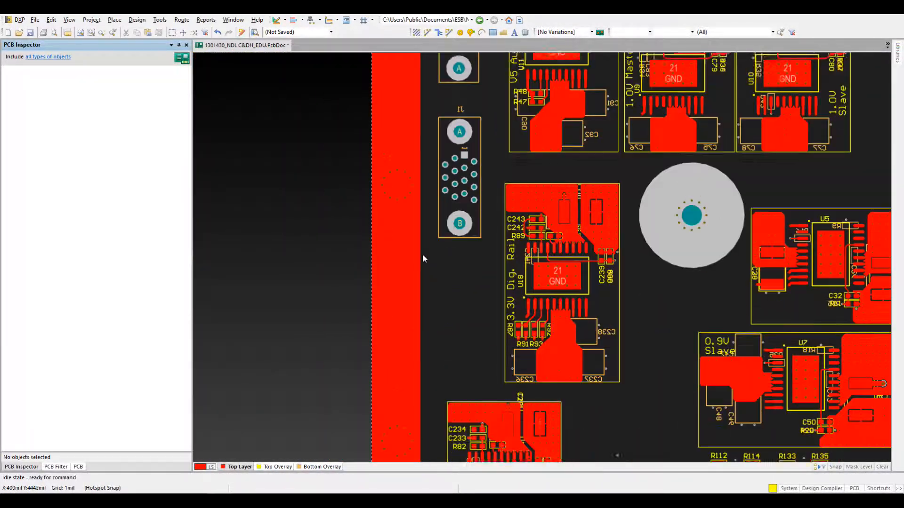
pyautogui.keyDown('ctrl'); pyautogui.scroll(-6, 430, 242); pyautogui.keyUp('ctrl')
pyautogui.keyDown('ctrl'); pyautogui.scroll(8, 481, 133); pyautogui.keyUp('ctrl')
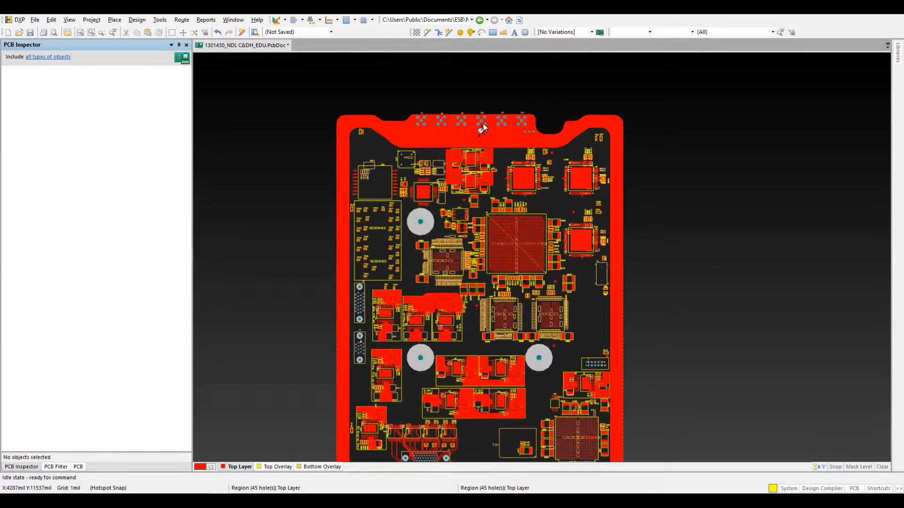
pyautogui.scroll(3, 500, 280)
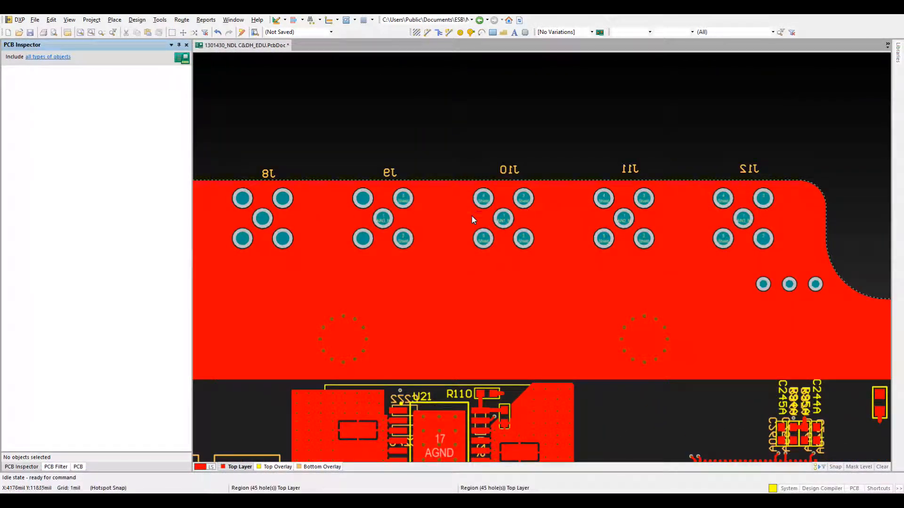
pyautogui.keyDown('ctrl'); pyautogui.scroll(-5, 500, 197); pyautogui.keyUp('ctrl')
pyautogui.scroll(-6, 504, 216)
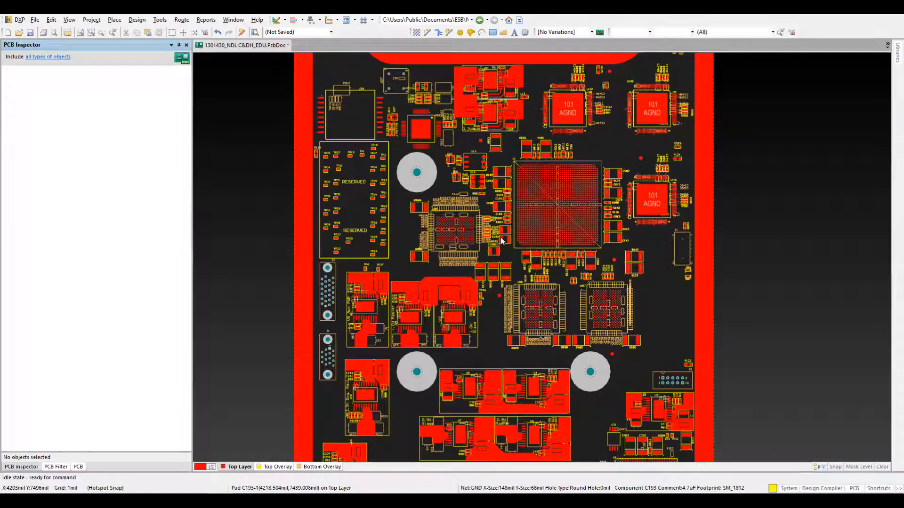
# Switch to the 3D view and inspect the border copper around the mounting holes and R122 near the origin.
pyautogui.press('3')
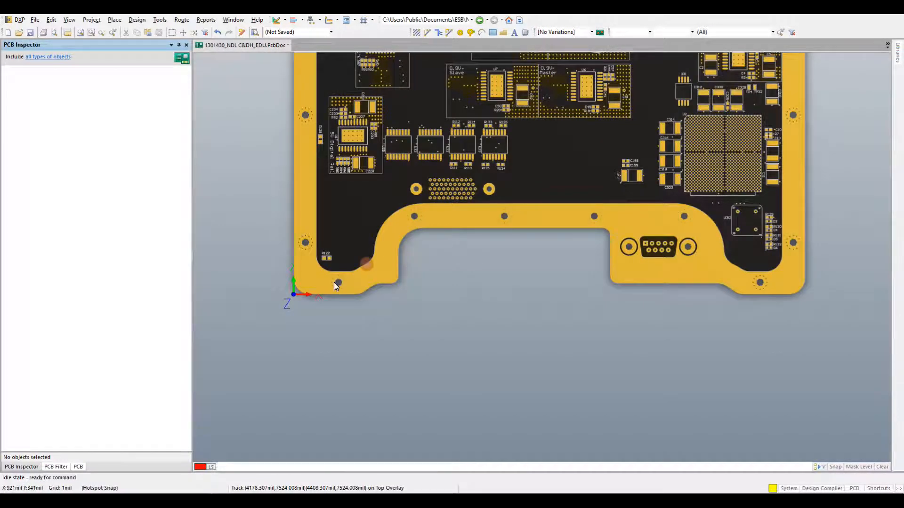
pyautogui.keyDown('ctrl'); pyautogui.scroll(5, 332, 284); pyautogui.keyUp('ctrl')
pyautogui.moveTo(367, 231); pyautogui.dragTo(464, 297, button='right')
pyautogui.moveTo(371, 150); pyautogui.dragTo(374, 172, button='right')
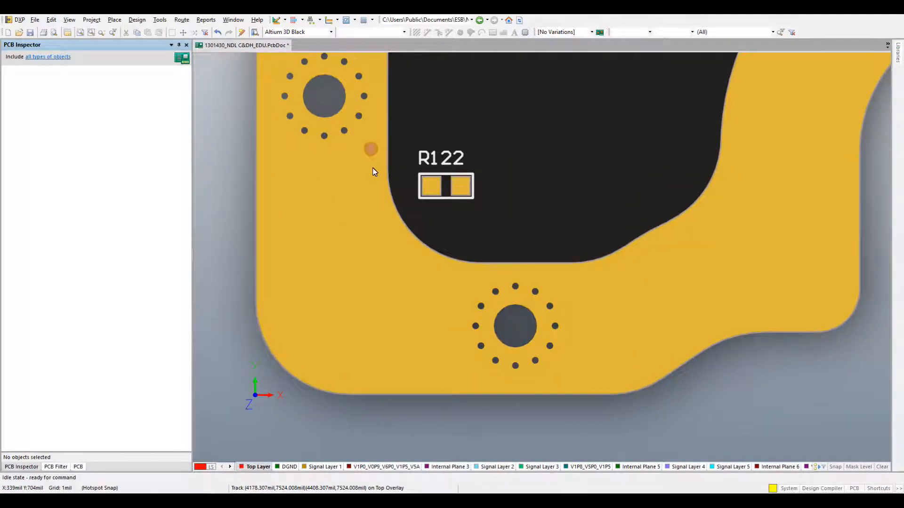
pyautogui.keyDown('ctrl'); pyautogui.scroll(-3, 651, 250); pyautogui.keyUp('ctrl')
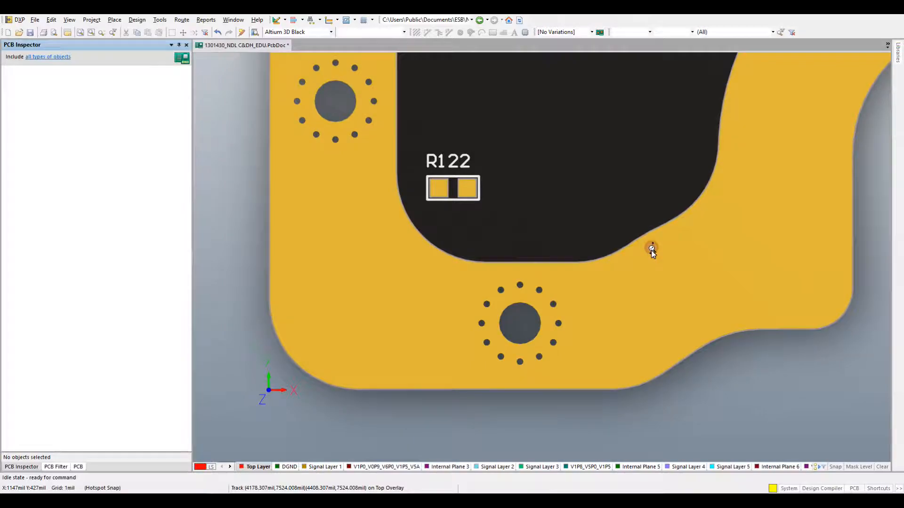
pyautogui.moveTo(728, 212); pyautogui.dragTo(620, 188, button='right')
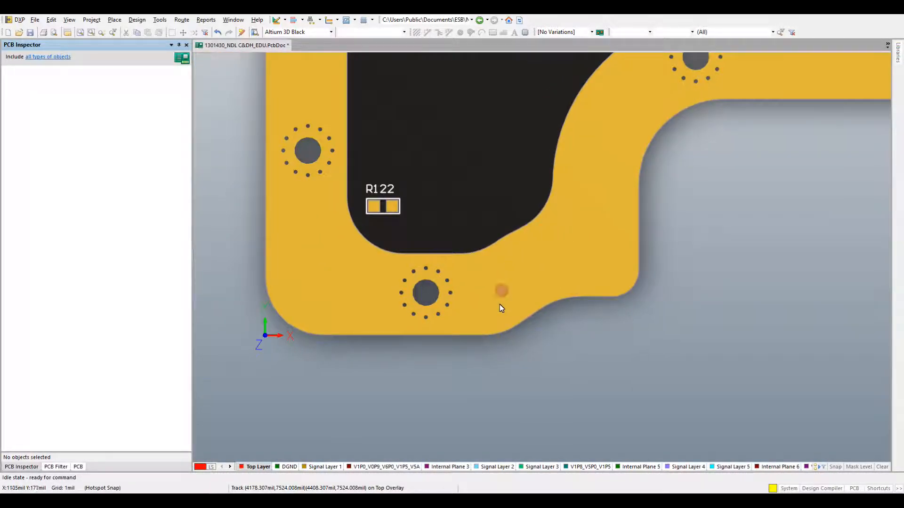
# Examine how the border copper follows the curved board edge and inner edge beside the mounting hole near R122.
pyautogui.keyDown('ctrl'); pyautogui.scroll(5, 497, 308); pyautogui.keyUp('ctrl')
pyautogui.moveTo(496, 310); pyautogui.dragTo(496, 297, button='middle')
pyautogui.scroll(-1, 496, 310)
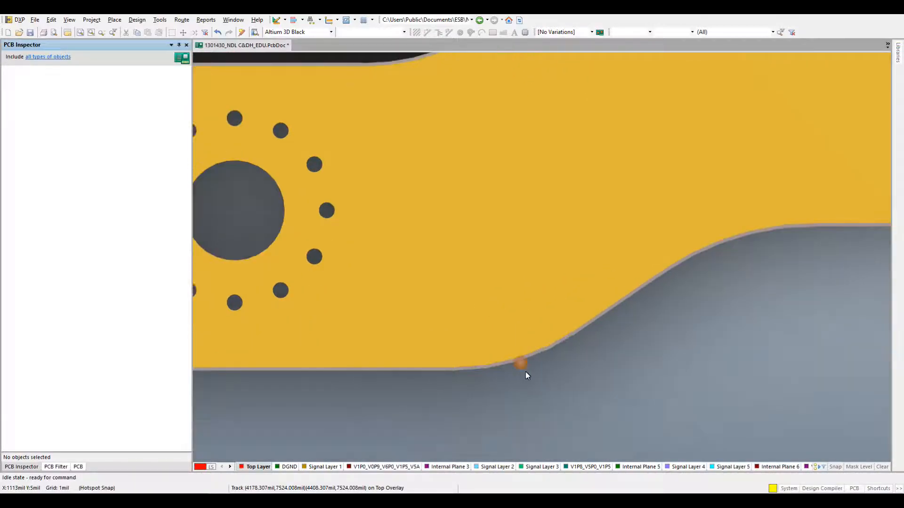
pyautogui.scroll(2, 532, 324)
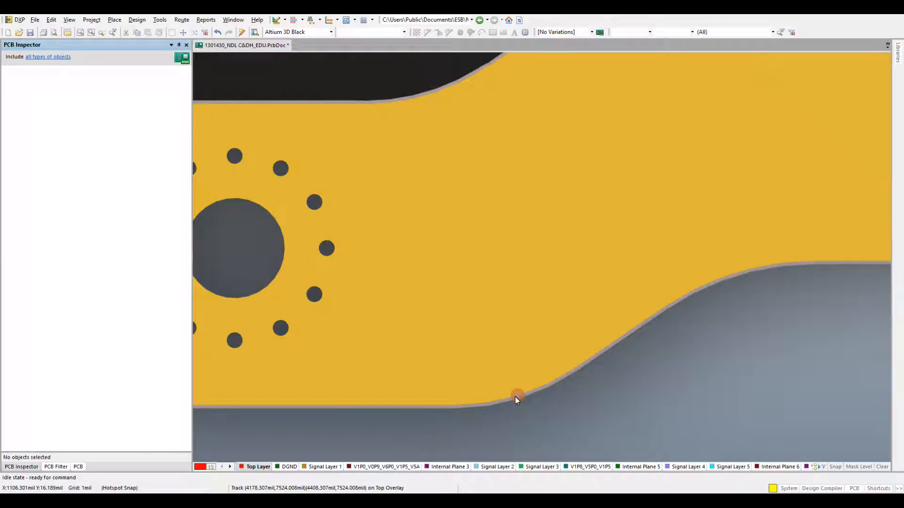
pyautogui.keyDown('ctrl'); pyautogui.scroll(-5, 488, 258); pyautogui.keyUp('ctrl')
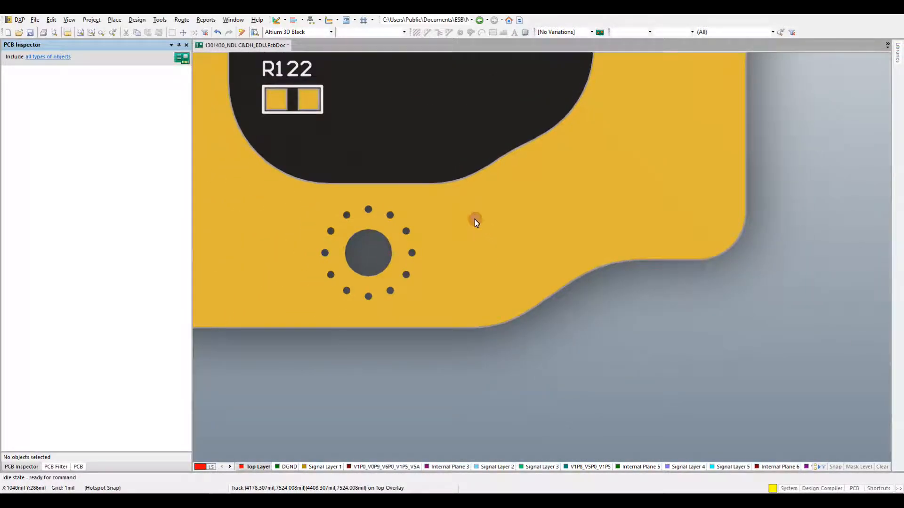
pyautogui.keyDown('ctrl'); pyautogui.scroll(-5, 451, 184); pyautogui.keyUp('ctrl')
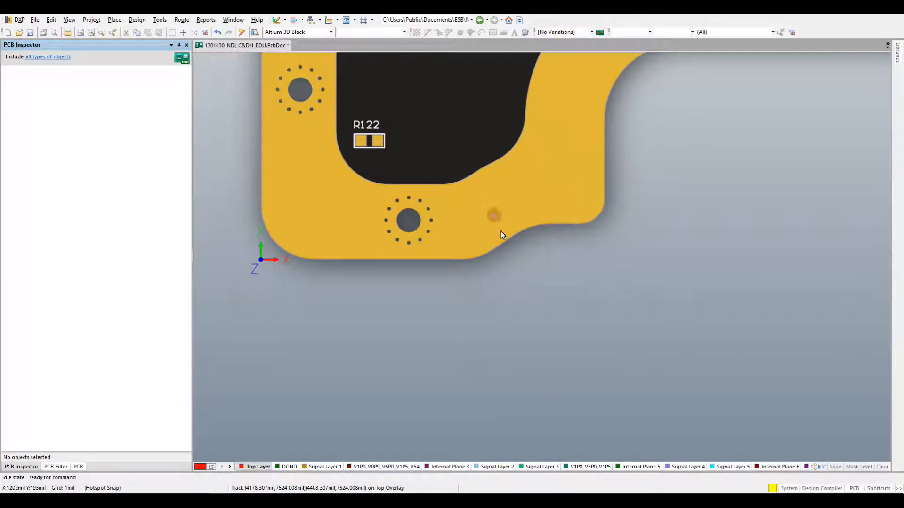
pyautogui.scroll(2, 532, 149)
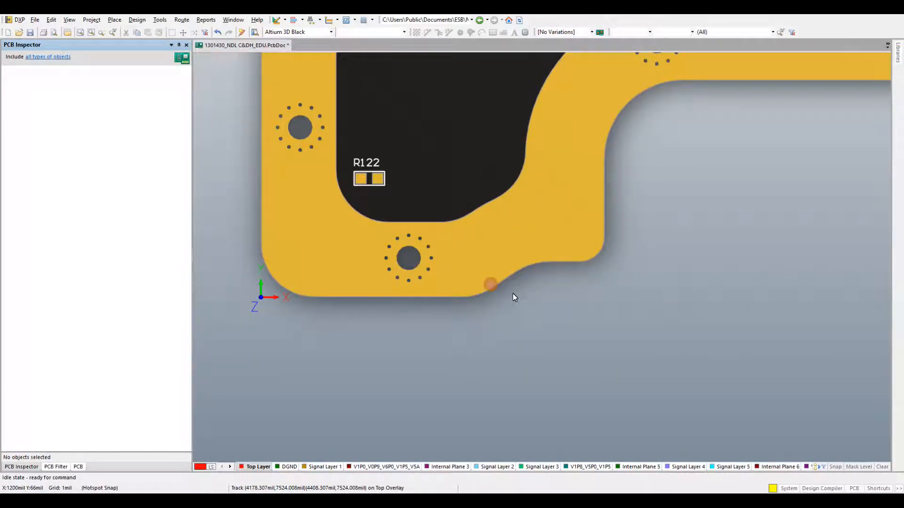
pyautogui.keyDown('ctrl'); pyautogui.scroll(6, 473, 298); pyautogui.keyUp('ctrl')
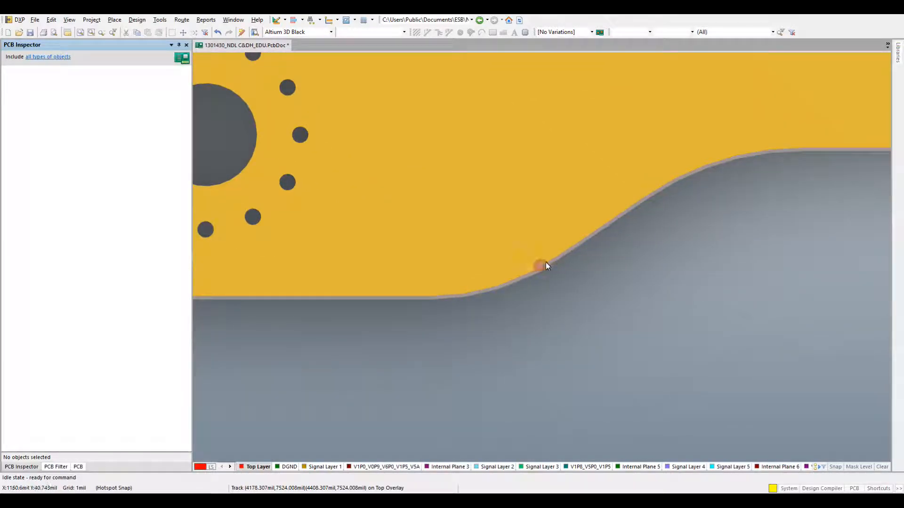
pyautogui.scroll(6, 458, 250)
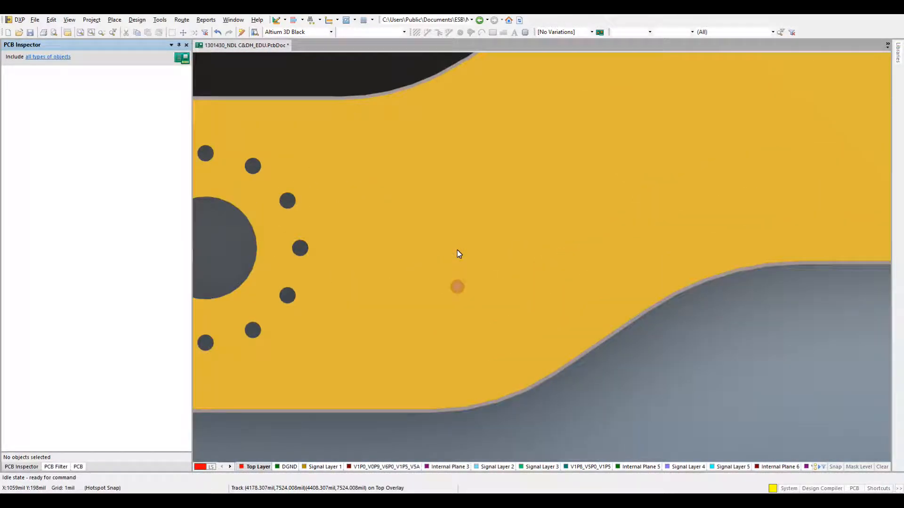
pyautogui.keyDown('ctrl'); pyautogui.scroll(-2, 460, 222); pyautogui.keyUp('ctrl')
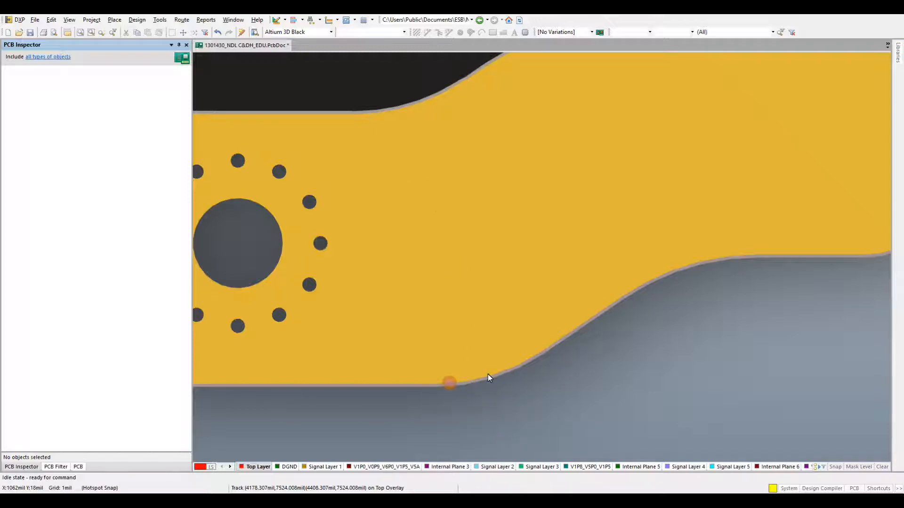
pyautogui.scroll(4, 405, 197)
pyautogui.keyDown('ctrl'); pyautogui.scroll(-3, 494, 217); pyautogui.keyUp('ctrl')
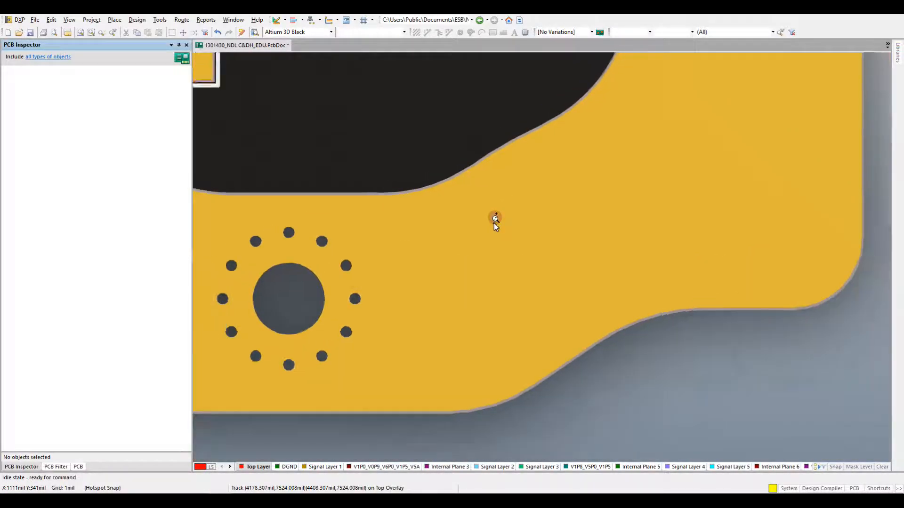
pyautogui.scroll(2, 409, 226)
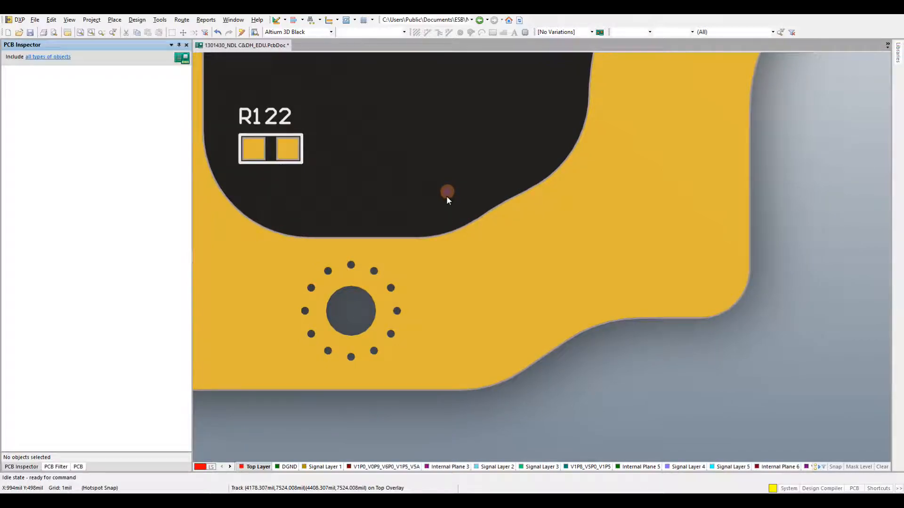
pyautogui.keyDown('ctrl'); pyautogui.scroll(-3, 446, 196); pyautogui.keyUp('ctrl')
pyautogui.scroll(4, 560, 127)
pyautogui.keyDown('ctrl'); pyautogui.scroll(-3, 566, 155); pyautogui.keyUp('ctrl')
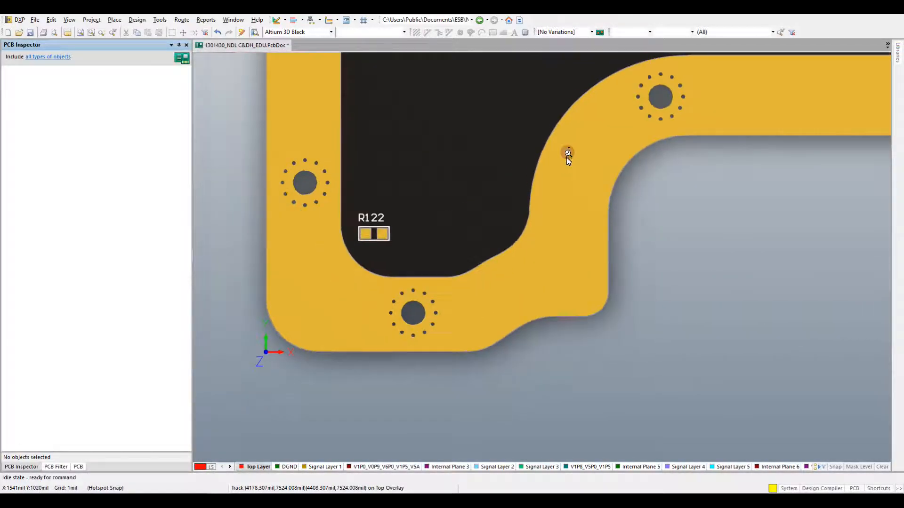
# Inspect the copper clearances around the nine-pin connector and its two mounting holes, and tilt the board for a 3D look.
pyautogui.moveTo(743, 140); pyautogui.dragTo(94, 192, button='right')
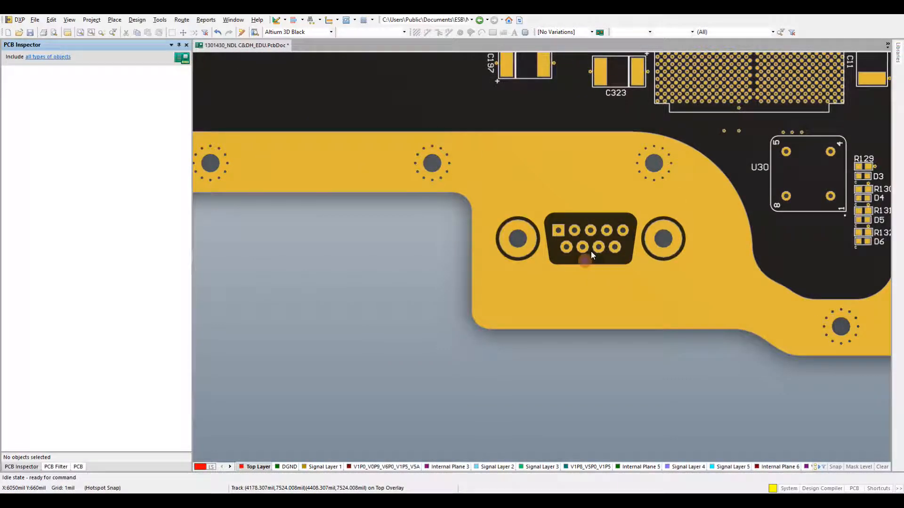
pyautogui.keyDown('ctrl'); pyautogui.scroll(5, 587, 252); pyautogui.keyUp('ctrl')
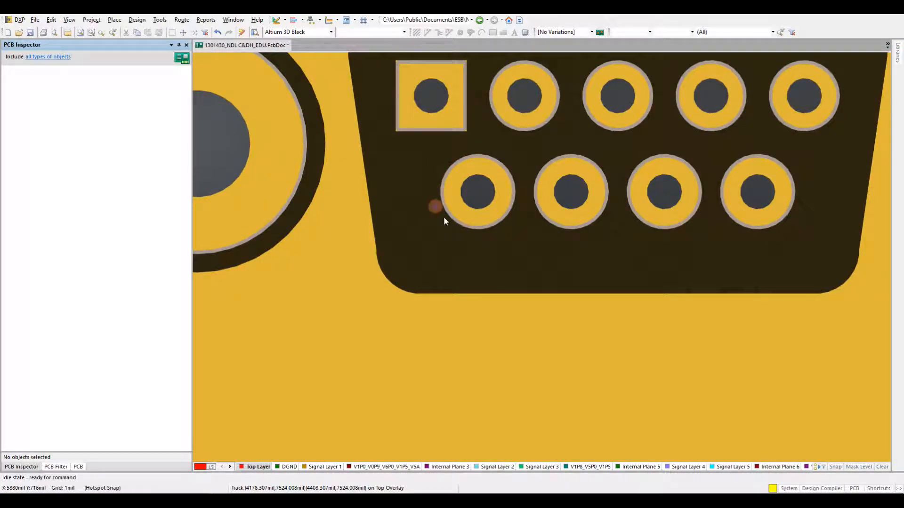
pyautogui.keyDown('ctrl'); pyautogui.scroll(-3, 441, 215); pyautogui.keyUp('ctrl')
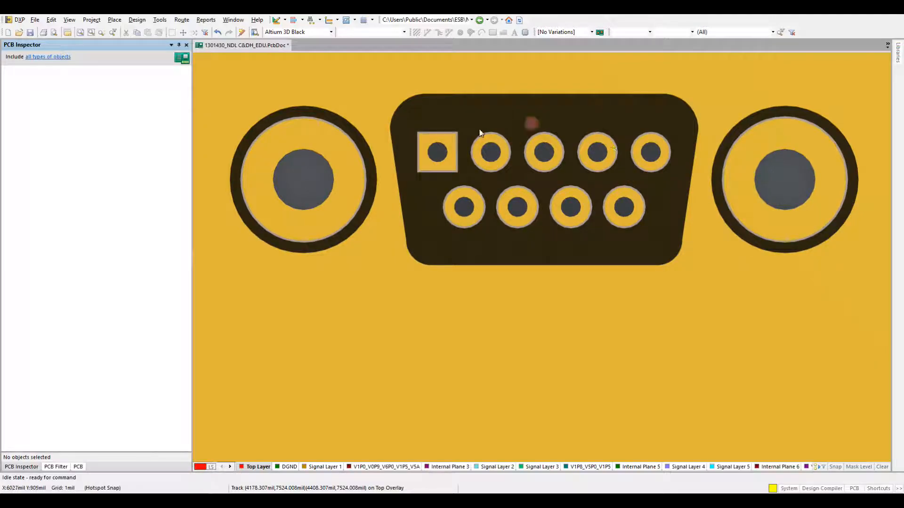
pyautogui.keyDown('ctrl'); pyautogui.scroll(-4, 500, 209); pyautogui.keyUp('ctrl')
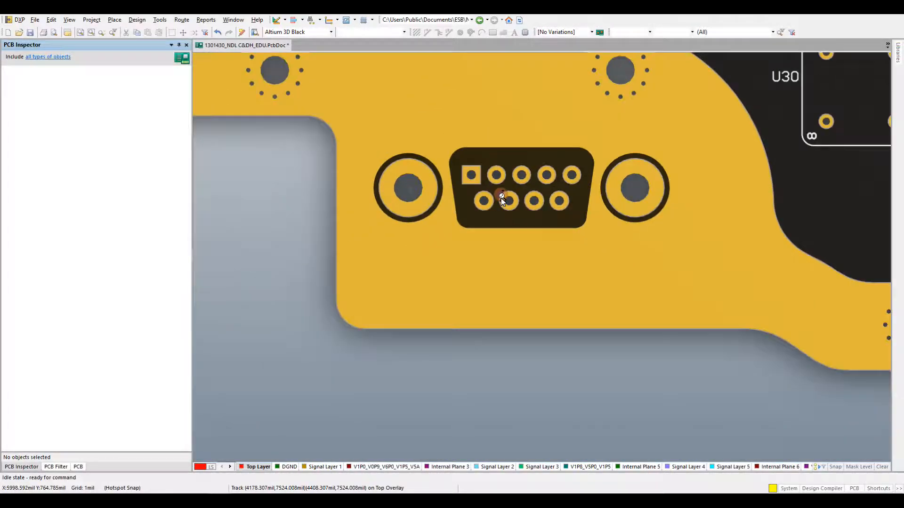
pyautogui.keyDown('ctrl'); pyautogui.scroll(-4, 492, 135); pyautogui.keyUp('ctrl')
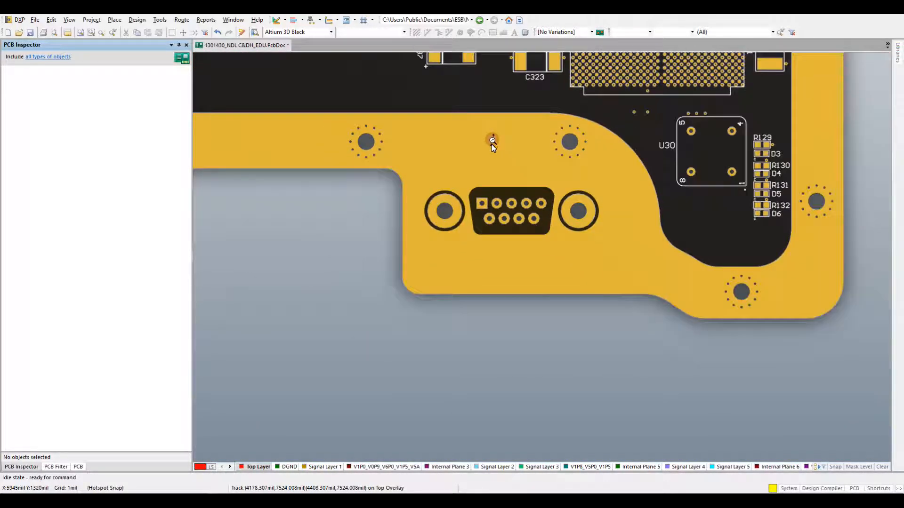
pyautogui.moveTo(491, 162); pyautogui.dragTo(495, 225, button='right')
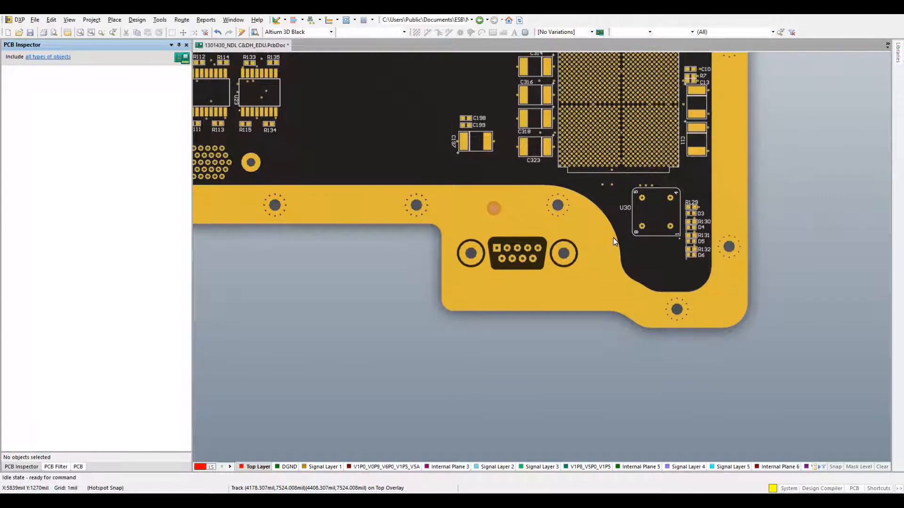
pyautogui.keyDown('shift'); pyautogui.moveTo(612, 237); pyautogui.dragTo(560, 240, button='right'); pyautogui.keyUp('shift')
pyautogui.keyDown('shift'); pyautogui.moveTo(497, 244); pyautogui.dragTo(575, 298, button='right'); pyautogui.keyUp('shift')
# Return to the 2D view and show the Bottom Layer alongside the Top Layer.
pyautogui.press('2')
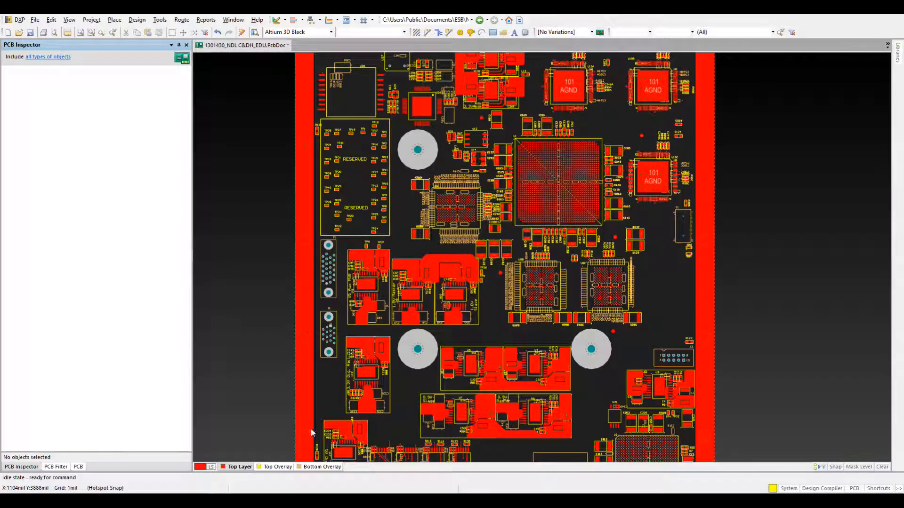
pyautogui.click(210, 468)
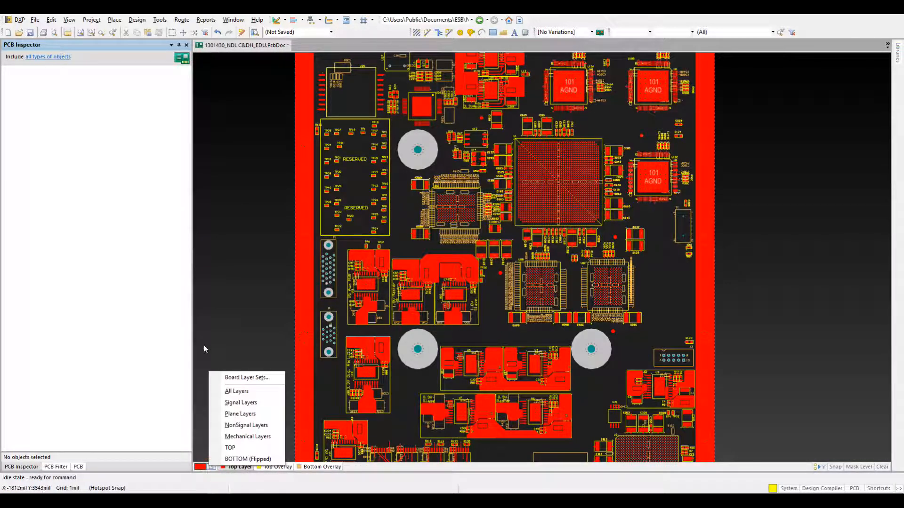
pyautogui.click(217, 316)
pyautogui.rightClick(350, 470)
pyautogui.moveTo(404, 315)
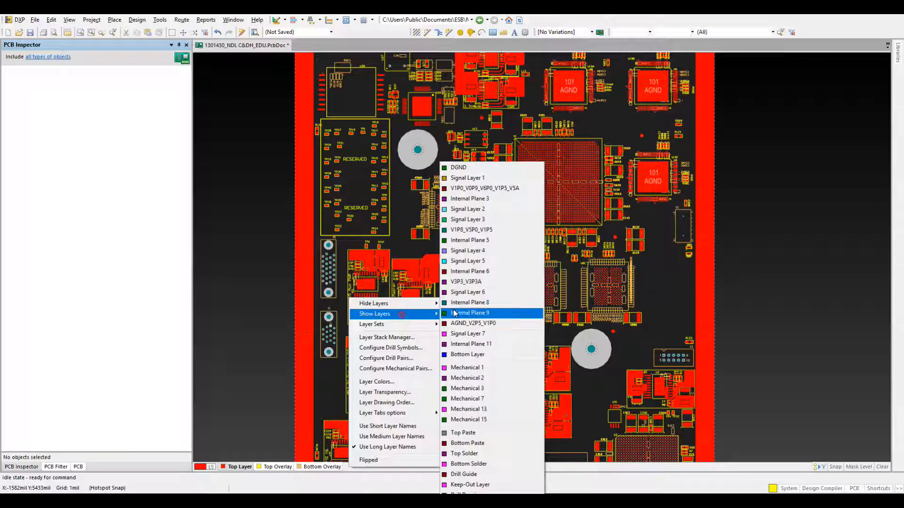
pyautogui.click(486, 357)
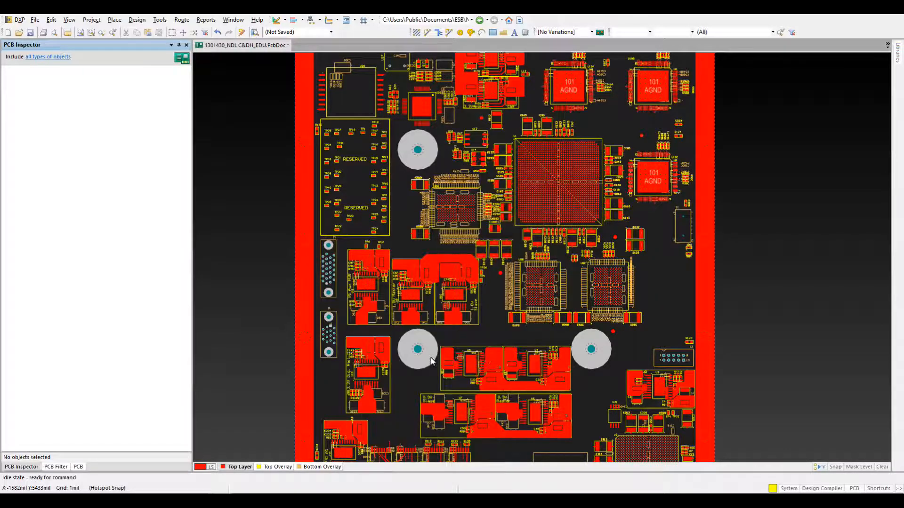
# Make the Bottom Layer active and check the width of the straight inner outline track below R122.
pyautogui.scroll(-3, 264, 348)
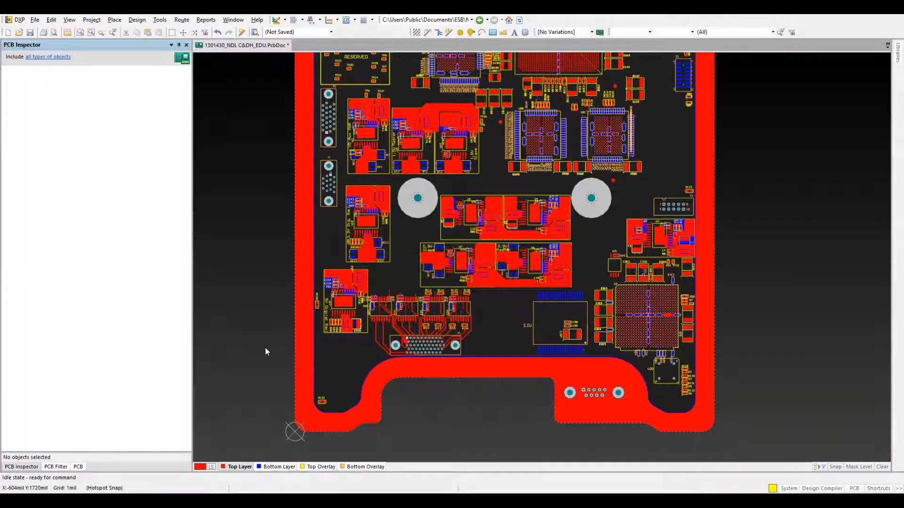
pyautogui.click(279, 467)
pyautogui.keyDown('ctrl'); pyautogui.scroll(6, 318, 447); pyautogui.keyUp('ctrl')
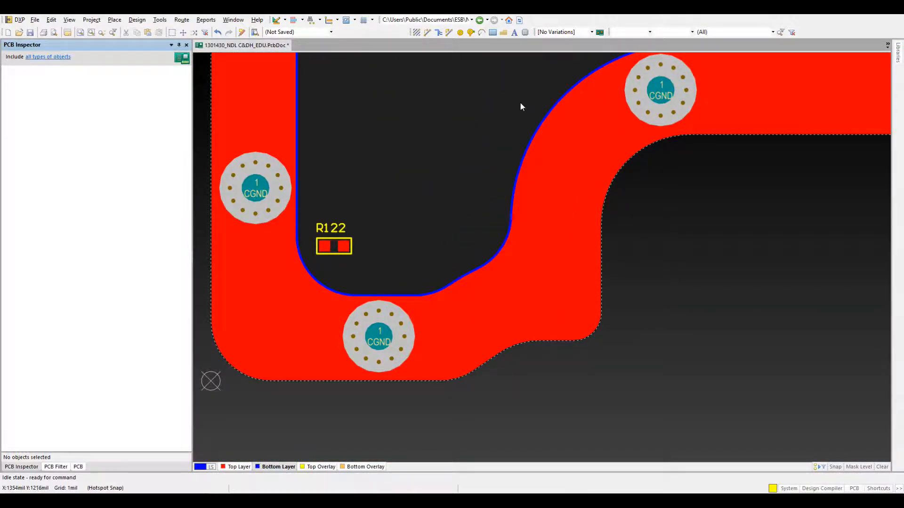
pyautogui.doubleClick(418, 296)
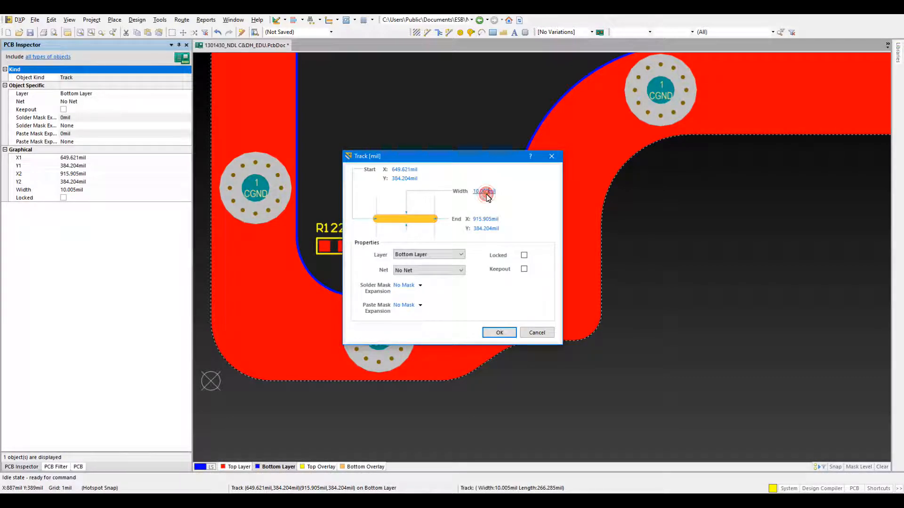
pyautogui.click(536, 333)
# Filter for all Bottom Layer primitives with width AsMils(0.005) or AsMils(10.005), take them off the Bottom Layer and clear the filter mask.
pyautogui.click(55, 467)
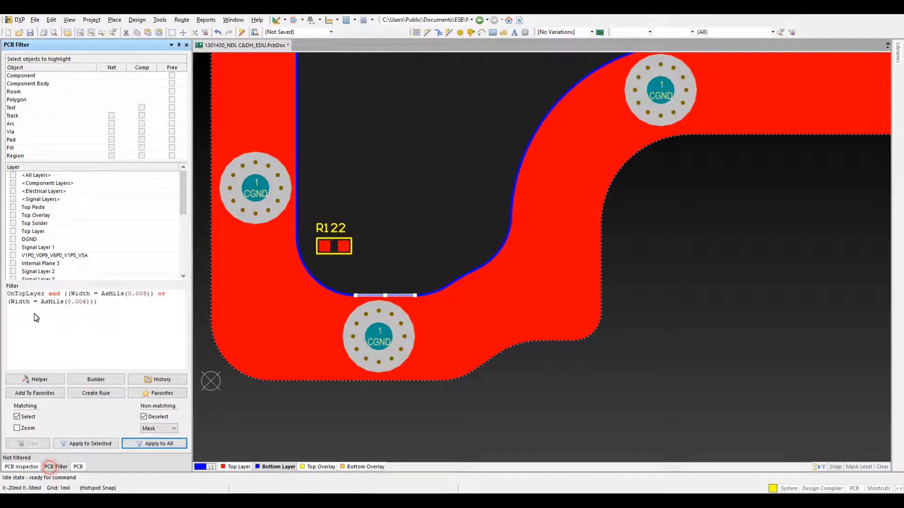
pyautogui.click(87, 302)
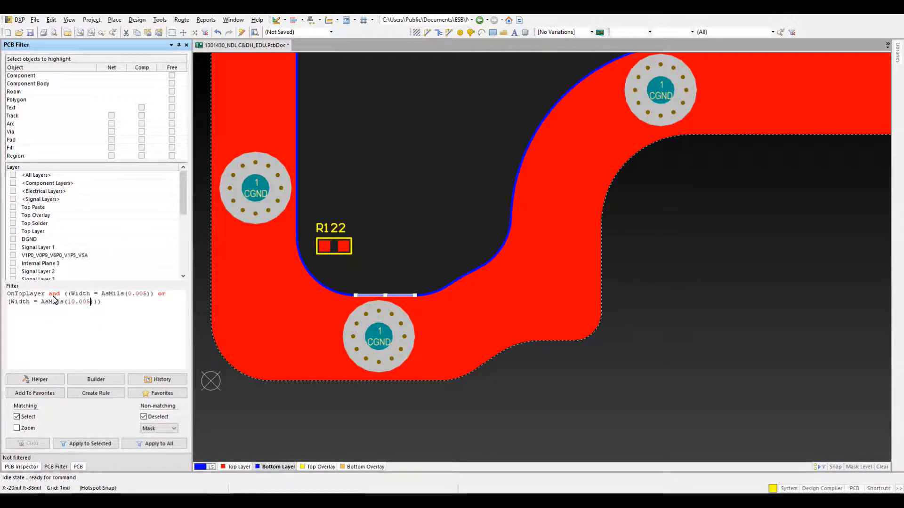
pyautogui.write('OnBotto')
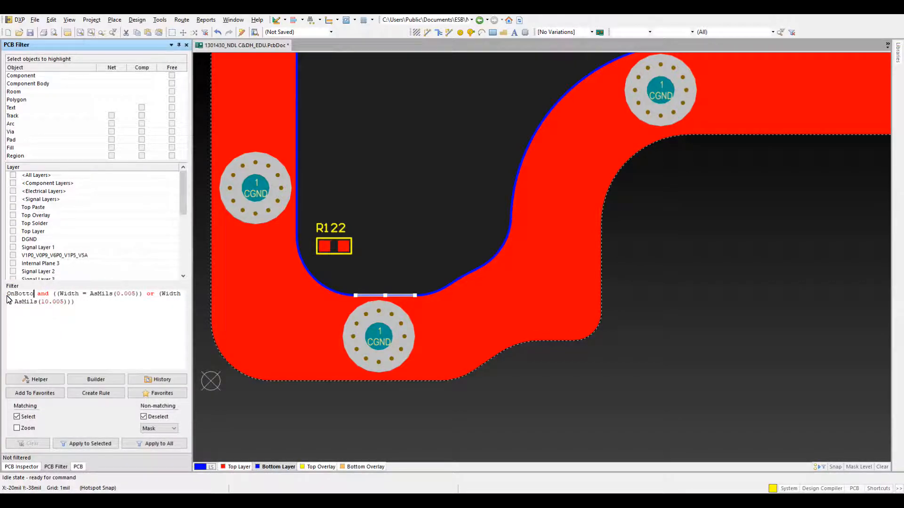
pyautogui.write('mLayer')
pyautogui.press('Return')
pyautogui.press('Return')
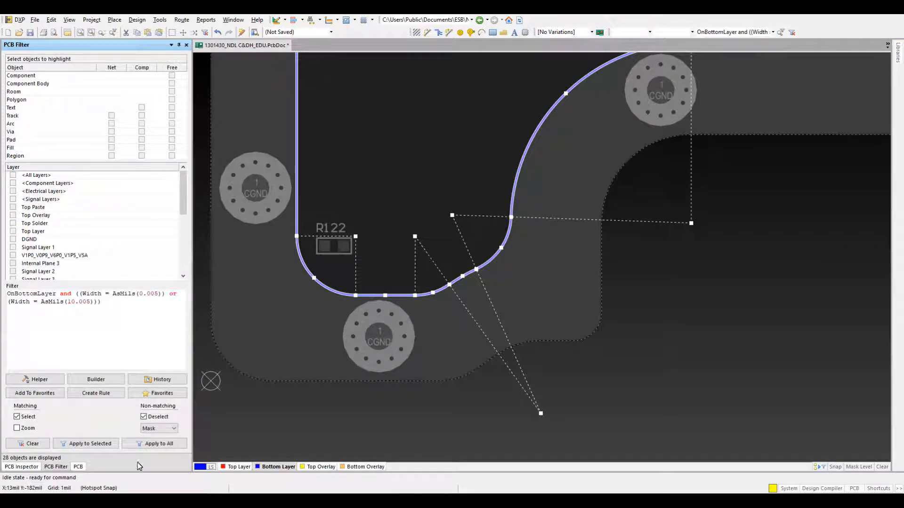
pyautogui.keyDown('ctrl'); pyautogui.scroll(-3, 406, 376); pyautogui.keyUp('ctrl')
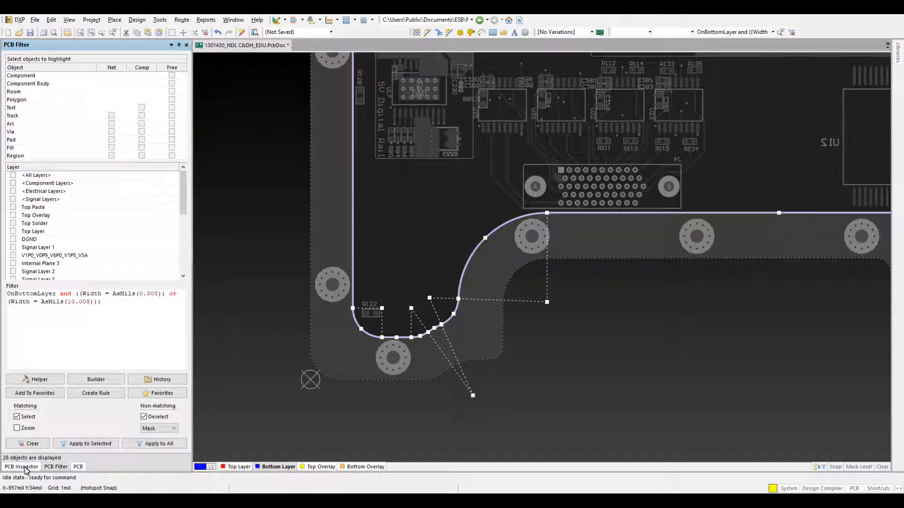
pyautogui.click(21, 467)
pyautogui.click(275, 244)
pyautogui.moveTo(429, 257); pyautogui.dragTo(400, 301, button='right')
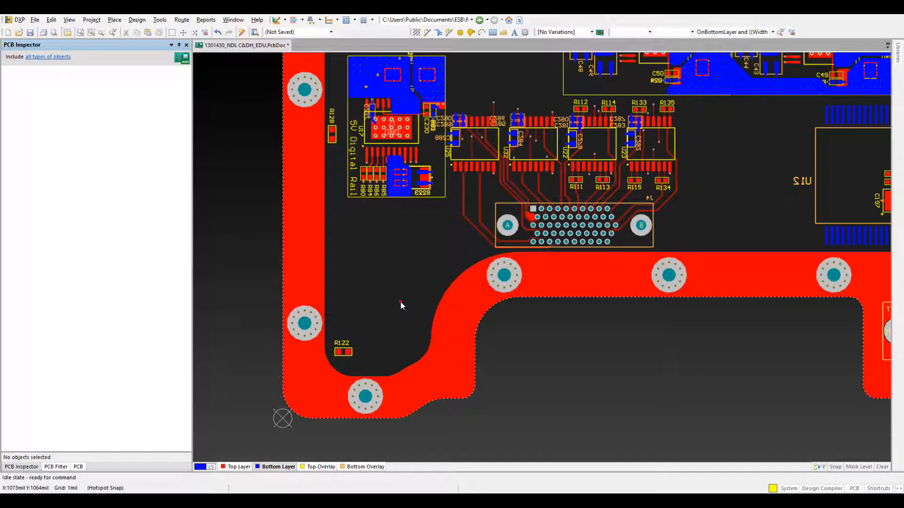
# Make the Top Layer active and check the border copper around the origin corner.
pyautogui.click(229, 468)
pyautogui.moveTo(266, 327); pyautogui.dragTo(256, 255, button='right')
pyautogui.keyDown('ctrl'); pyautogui.scroll(-1, 319, 363); pyautogui.keyUp('ctrl')
pyautogui.moveTo(320, 365); pyautogui.dragTo(378, 451, button='right')
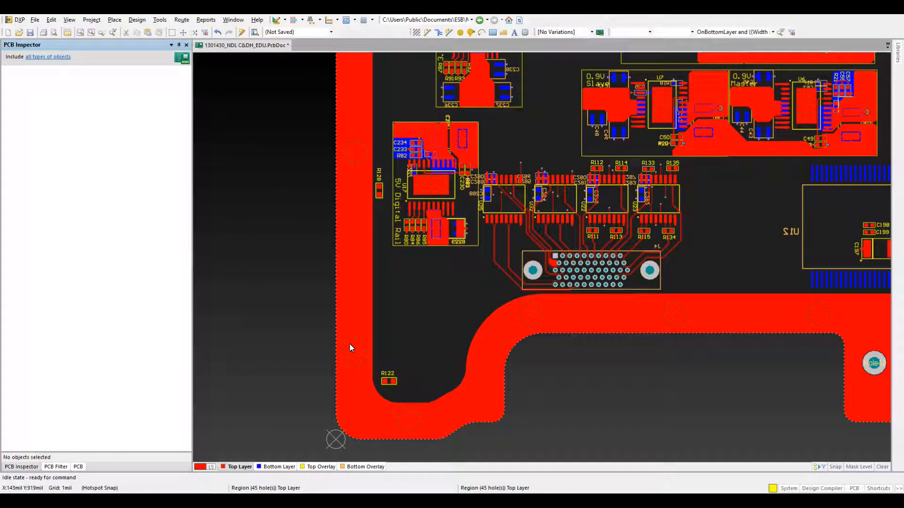
pyautogui.scroll(-3, 351, 306)
pyautogui.moveTo(414, 383); pyautogui.dragTo(375, 363, button='right')
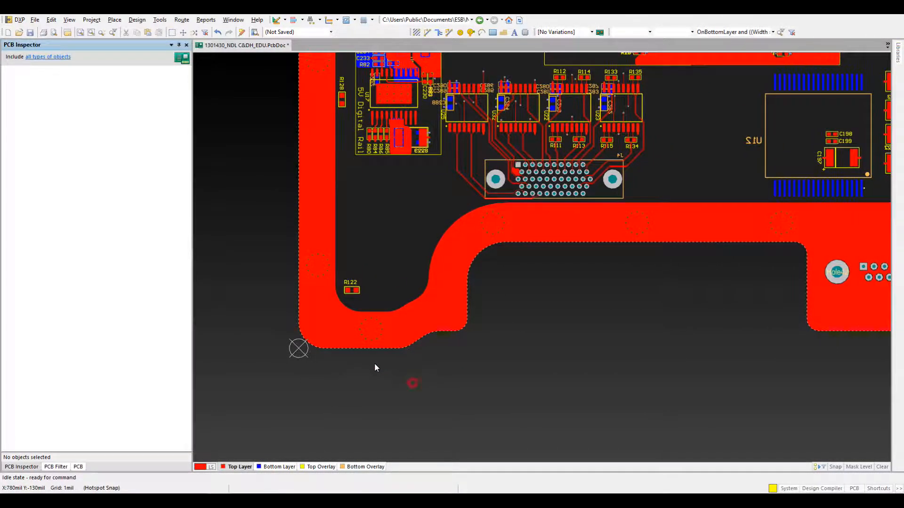
# Set the snap grid to 100 Mil and copy the Top Layer CGND border region with the board origin as reference point.
pyautogui.click(330, 326)
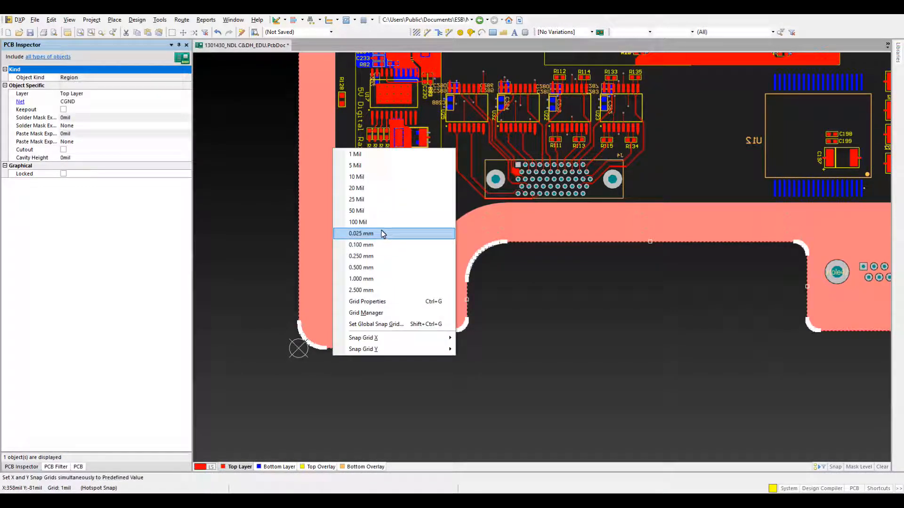
pyautogui.click(360, 222)
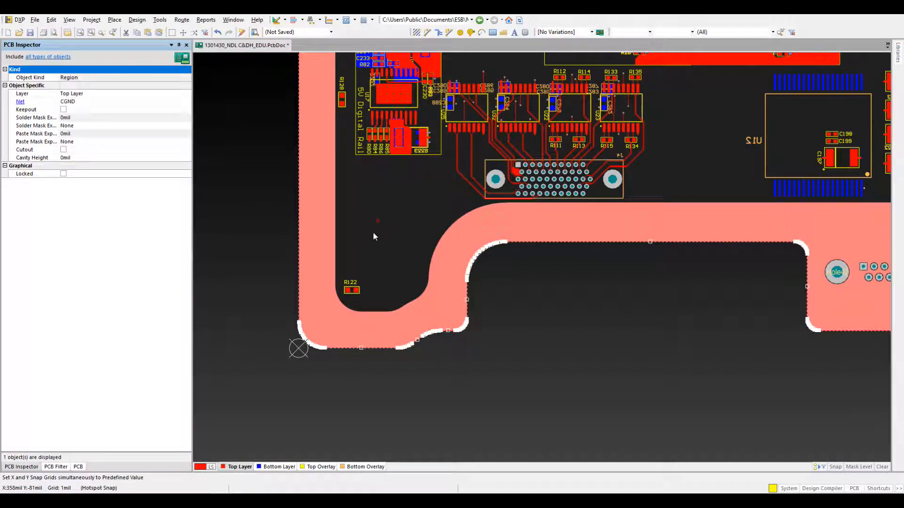
pyautogui.rightClick(369, 338)
pyautogui.moveTo(432, 102)
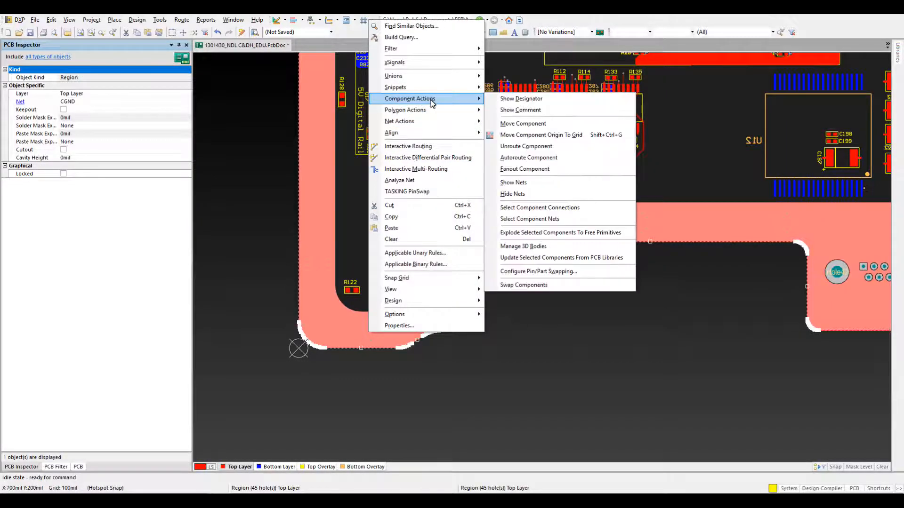
pyautogui.click(416, 218)
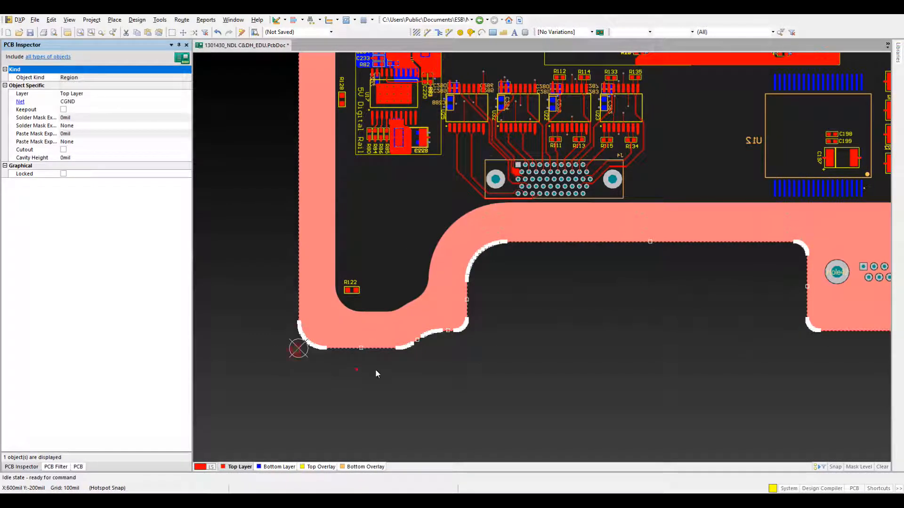
pyautogui.click(358, 370)
# Reassign the selected CGND border region to the Bottom Layer and paste the copied region onto the Top Layer at the board origin.
pyautogui.click(168, 93)
pyautogui.click(188, 95)
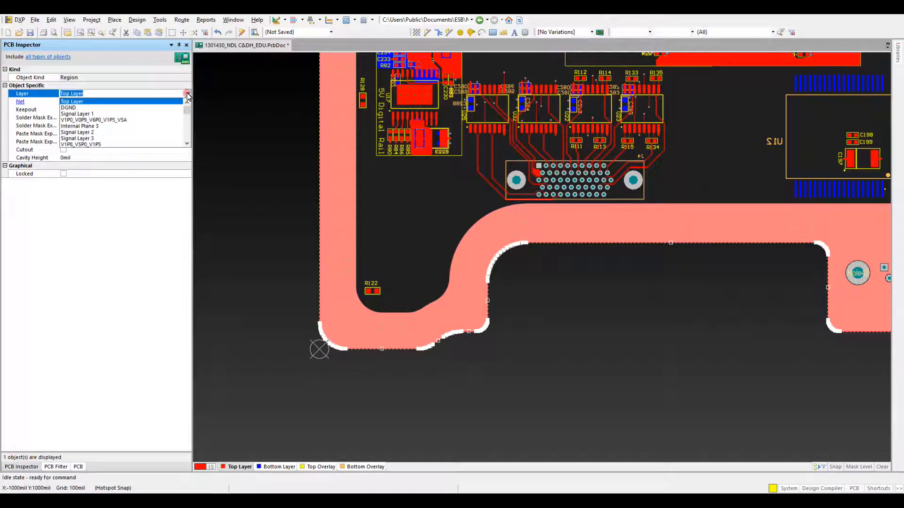
pyautogui.write('Bottom')
pyautogui.press('Return')
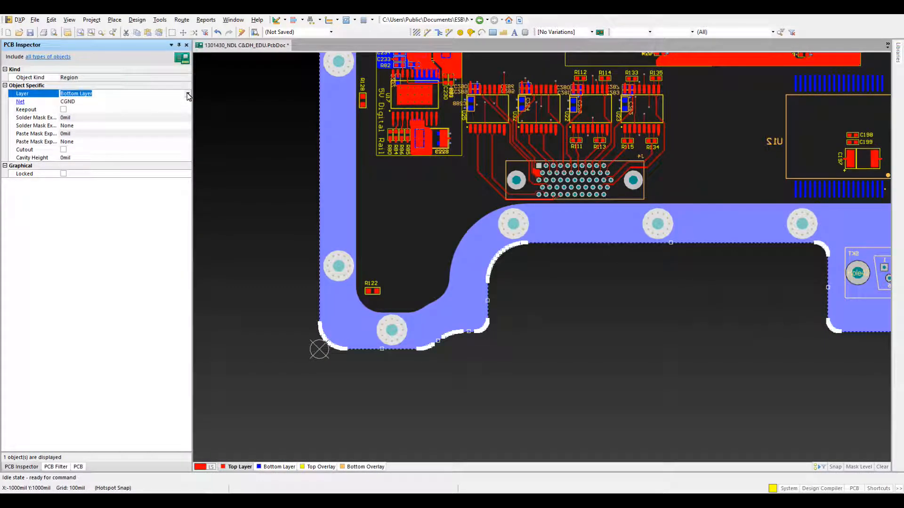
pyautogui.click(418, 380)
pyautogui.hotkey('ctrl', 'v')
pyautogui.click(319, 349)
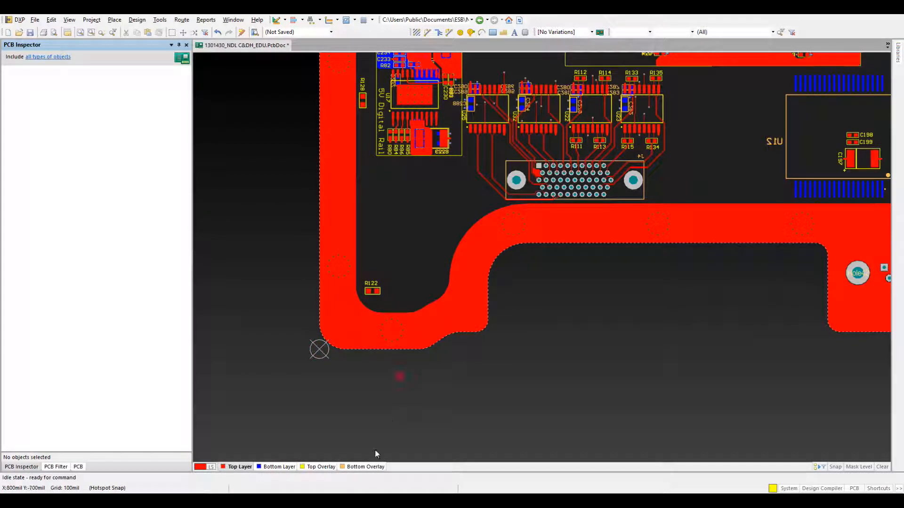
# Show the Top Solder layer and make it the active layer.
pyautogui.rightClick(278, 470)
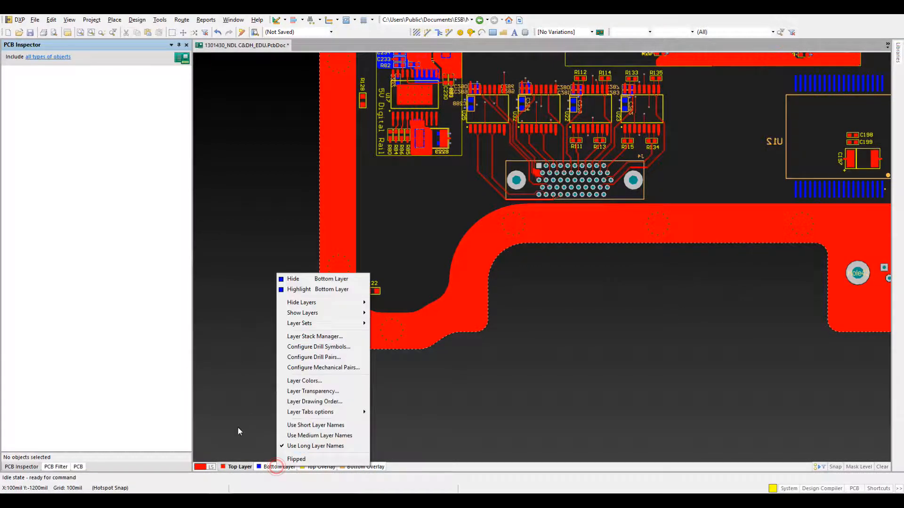
pyautogui.click(329, 312)
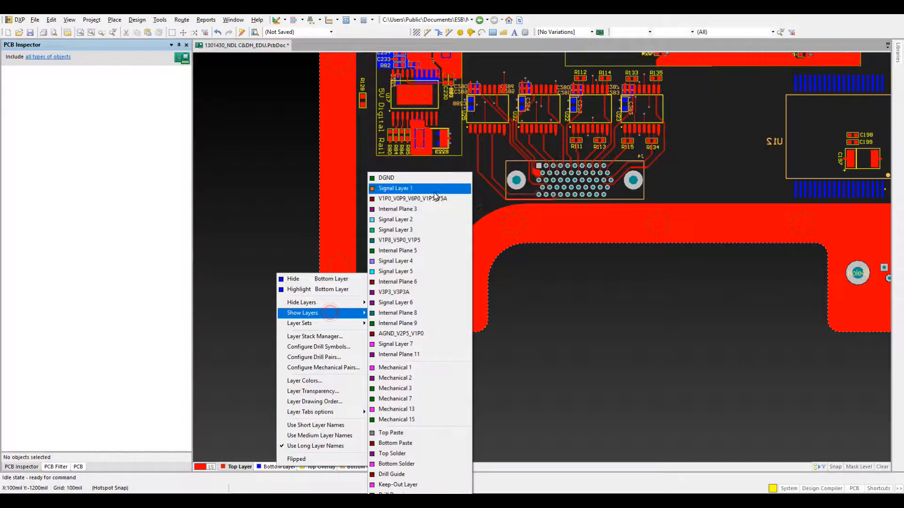
pyautogui.click(408, 455)
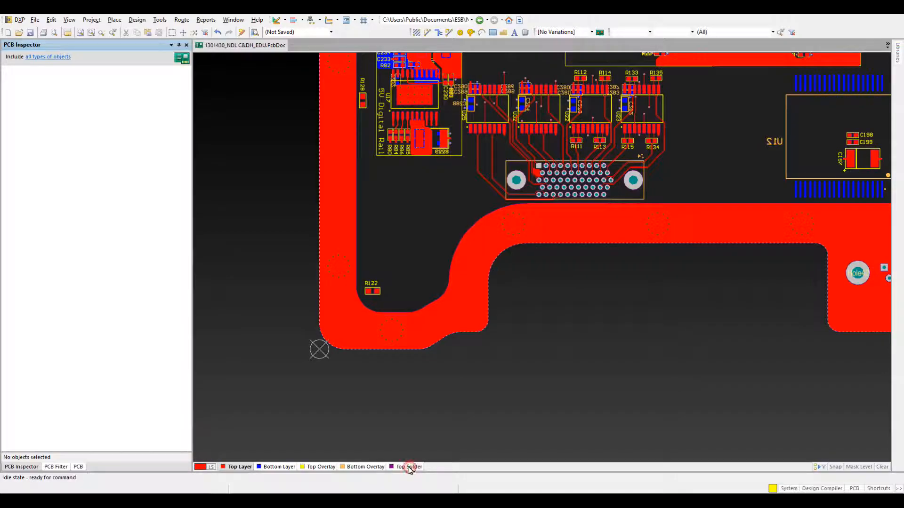
pyautogui.click(406, 467)
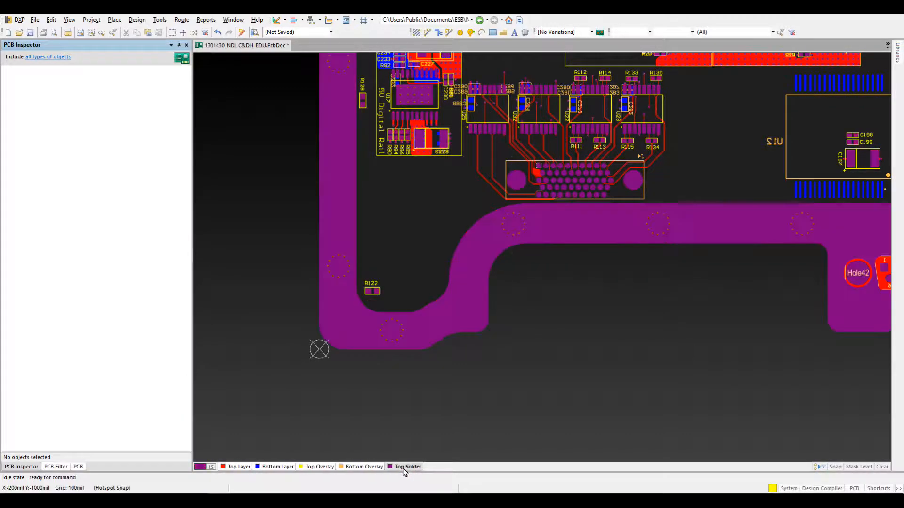
# Copy the Top Solder border region with the board origin as reference point.
pyautogui.click(349, 340)
pyautogui.rightClick(348, 338)
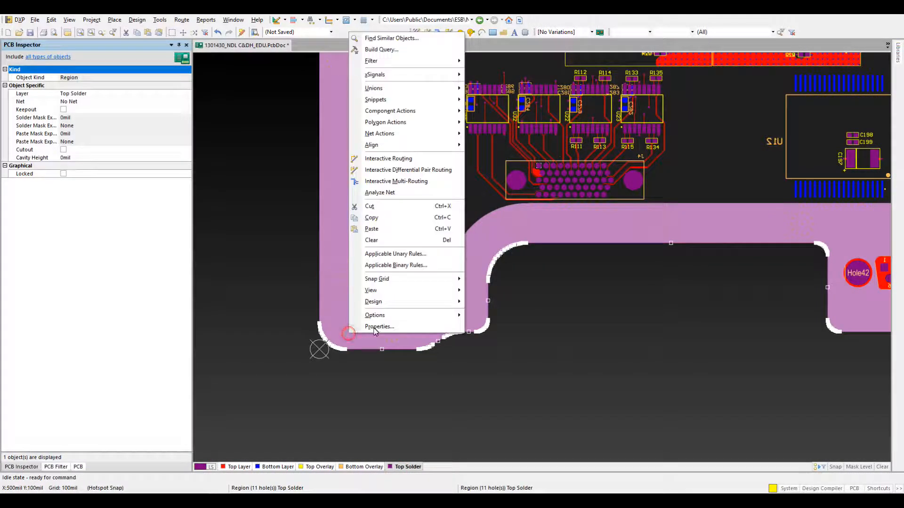
pyautogui.click(372, 218)
pyautogui.click(319, 351)
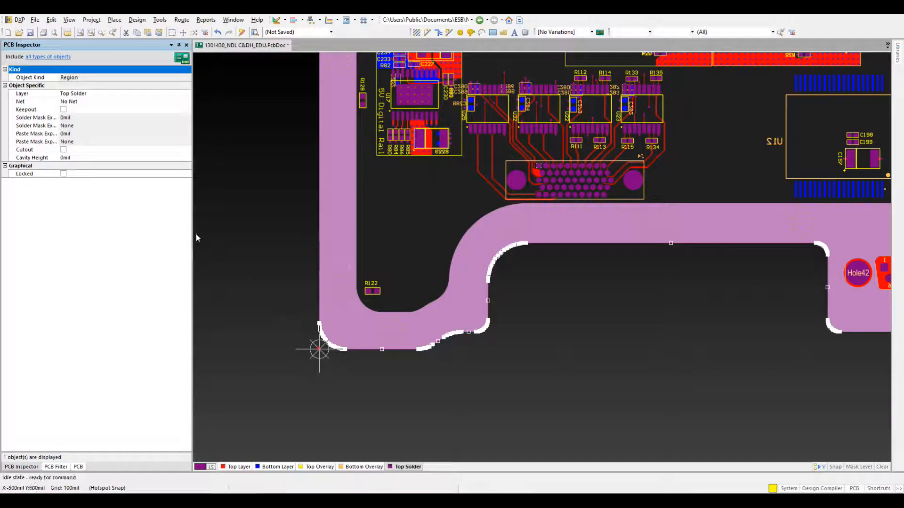
# Reassign the selected border region to Bottom Solder and paste the copied region onto Top Solder at the board origin.
pyautogui.click(96, 93)
pyautogui.write('Bot')
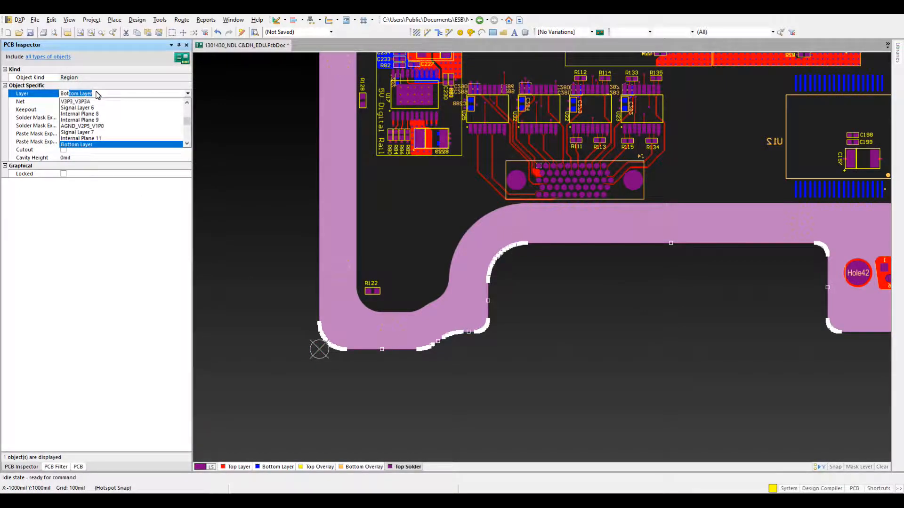
pyautogui.write('tom Sold')
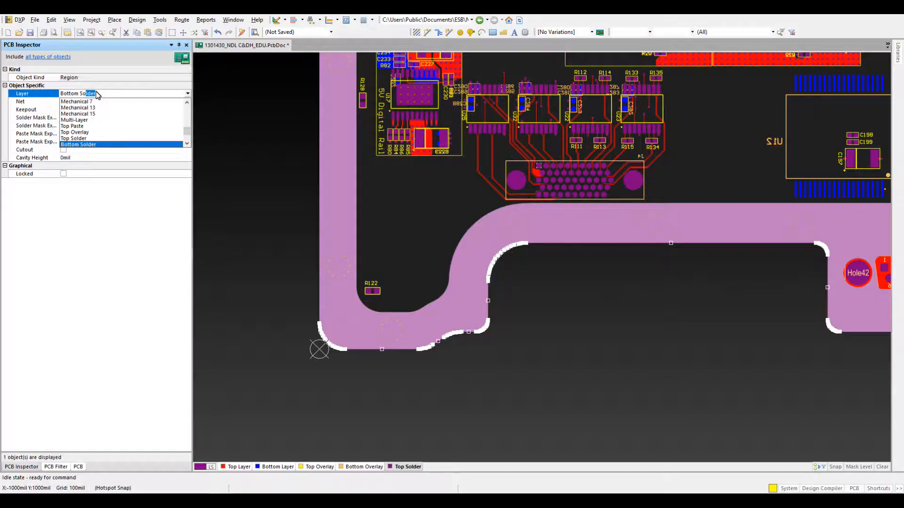
pyautogui.press('Return')
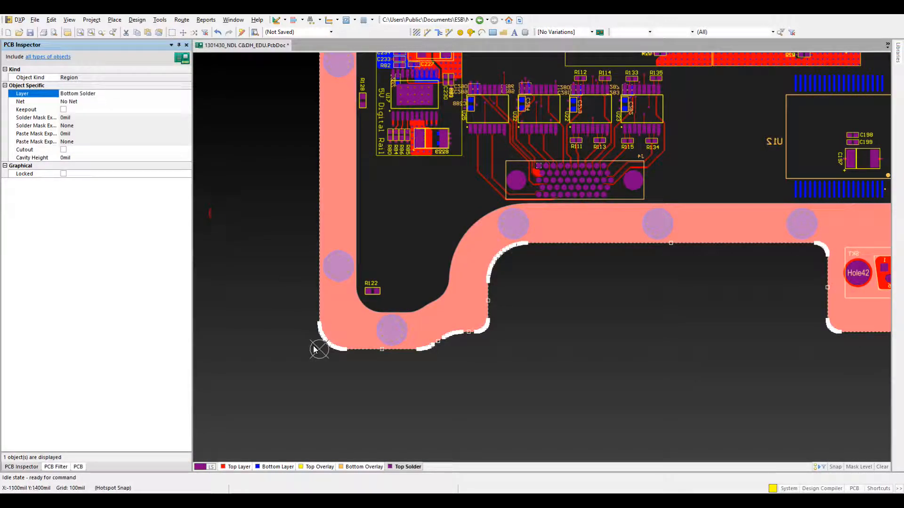
pyautogui.click(298, 337)
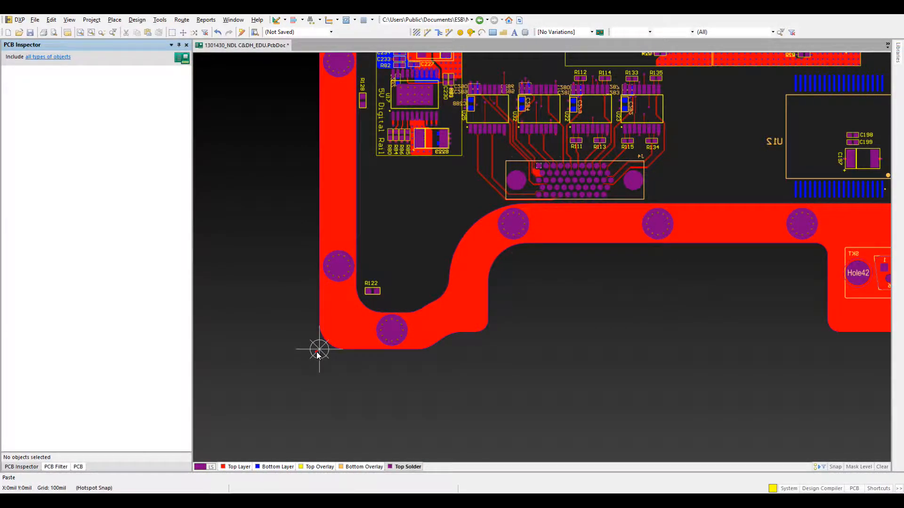
# Switch to the 3D view and examine the exposed border copper and connector clearances on the board's top side.
pyautogui.keyDown('ctrl'); pyautogui.scroll(-4, 371, 406); pyautogui.keyUp('ctrl')
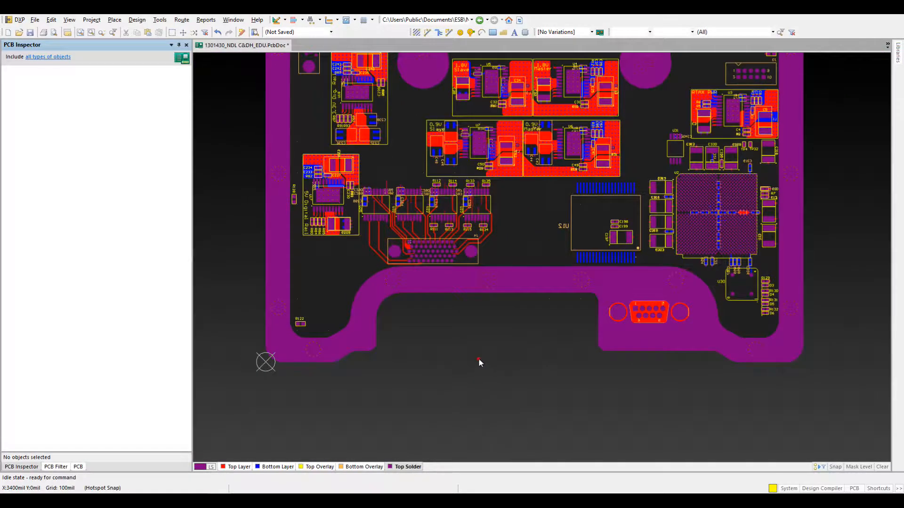
pyautogui.moveTo(480, 363); pyautogui.dragTo(422, 381, button='right')
pyautogui.press('3')
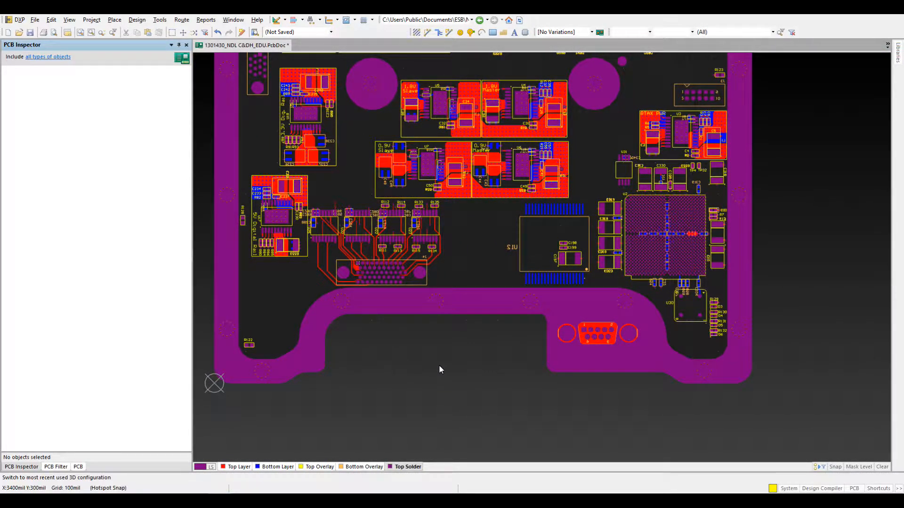
pyautogui.keyDown('ctrl'); pyautogui.scroll(-6, 549, 346); pyautogui.keyUp('ctrl')
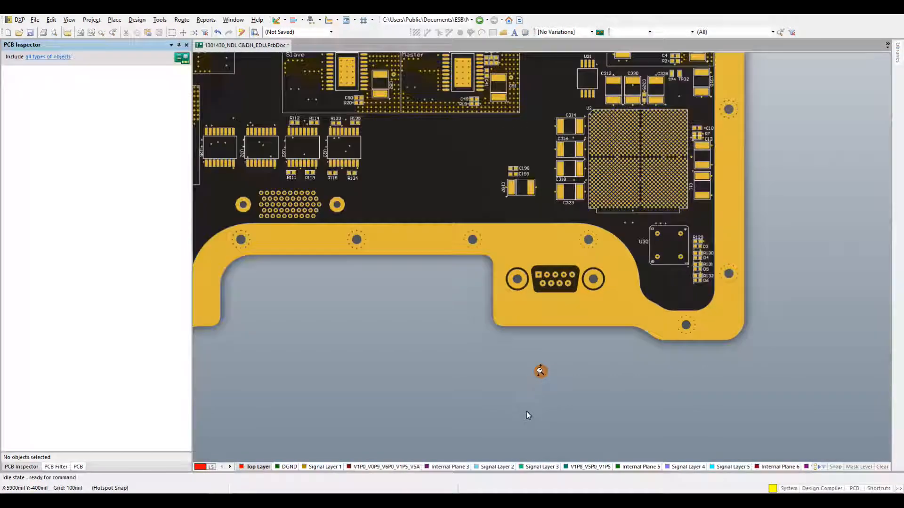
pyautogui.moveTo(430, 203); pyautogui.dragTo(458, 285, button='right')
pyautogui.keyDown('ctrl'); pyautogui.scroll(-1, 458, 285); pyautogui.keyUp('ctrl')
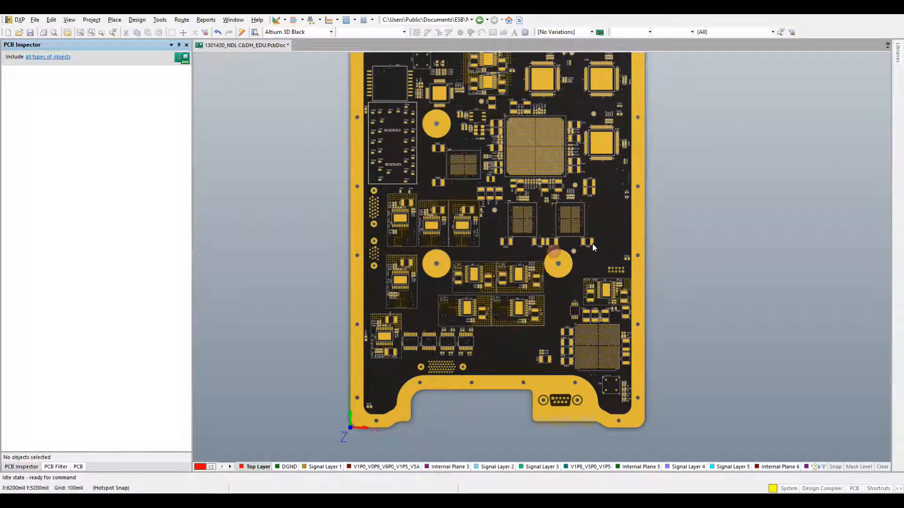
# Rotate the 3D board to its underside and examine the exposed border copper around the edge and connectors.
pyautogui.press('shift')
pyautogui.keyDown('shift'); pyautogui.moveTo(450, 258); pyautogui.dragTo(552, 261, button='right'); pyautogui.keyUp('shift')
pyautogui.moveTo(493, 262); pyautogui.dragTo(361, 270, button='right')
pyautogui.press('shift')
pyautogui.keyDown('shift'); pyautogui.moveTo(546, 239); pyautogui.dragTo(468, 342, button='right'); pyautogui.keyUp('shift')
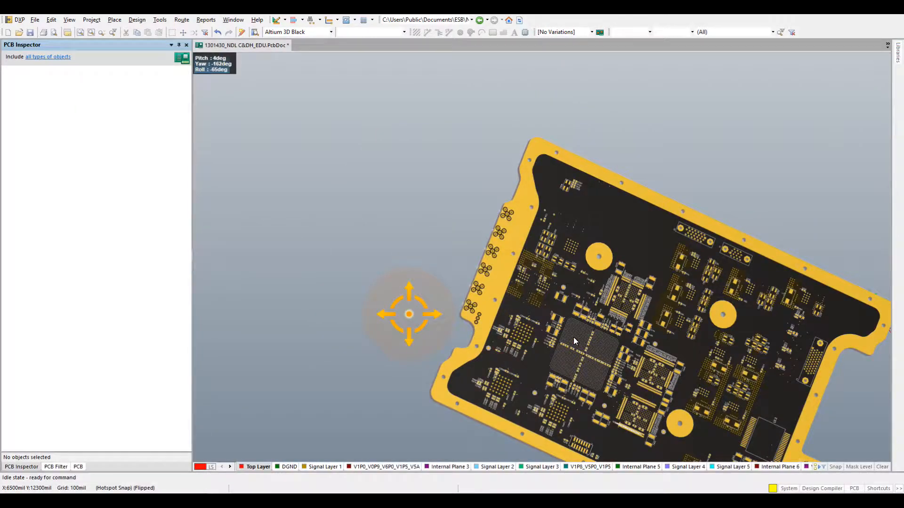
pyautogui.keyDown('shift'); pyautogui.moveTo(573, 337); pyautogui.dragTo(490, 256, button='right'); pyautogui.keyUp('shift')
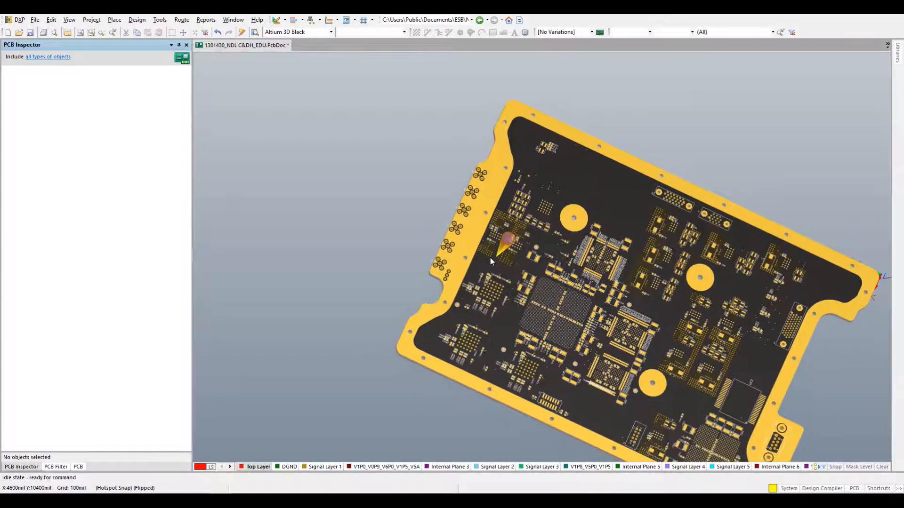
# Square up the 3D view of the board's underside to check the whole border, and flip the board.
pyautogui.press('0')
pyautogui.moveTo(565, 321); pyautogui.dragTo(580, 220, button='right')
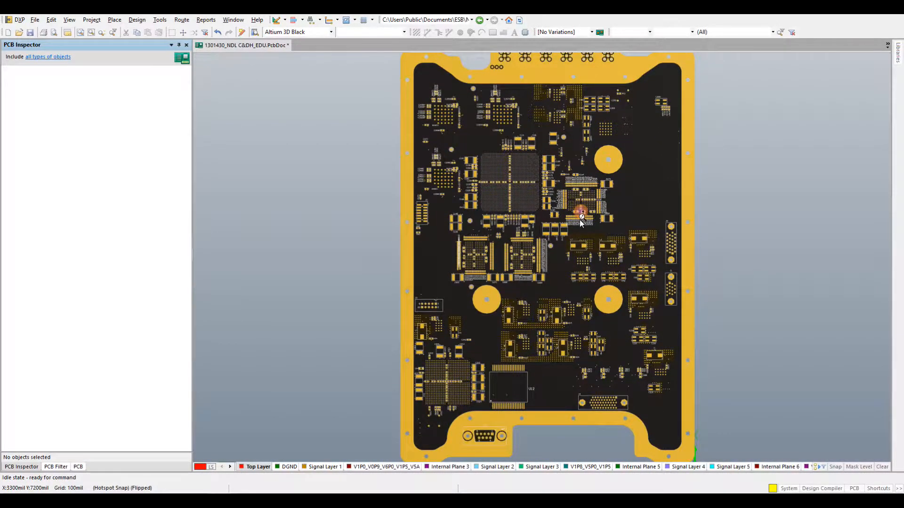
pyautogui.keyDown('ctrl'); pyautogui.scroll(-2, 580, 220); pyautogui.keyUp('ctrl')
pyautogui.press('v')
pyautogui.press('b')
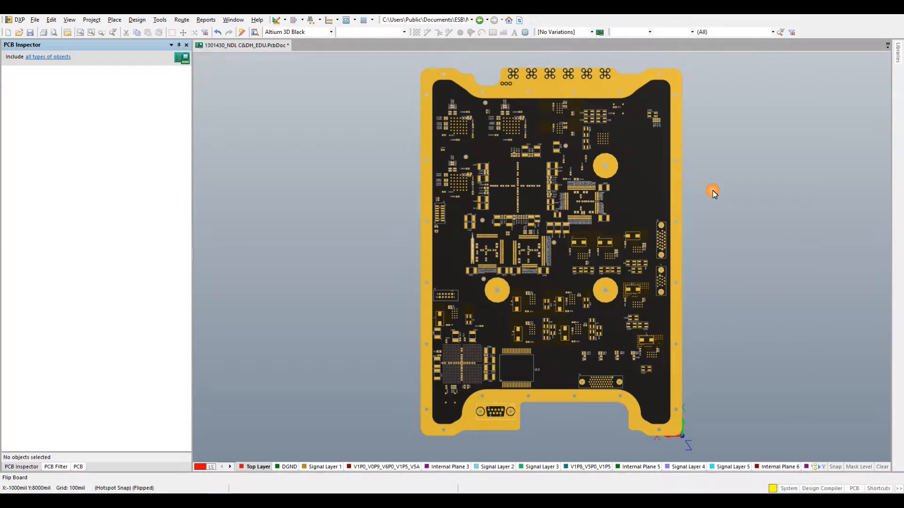